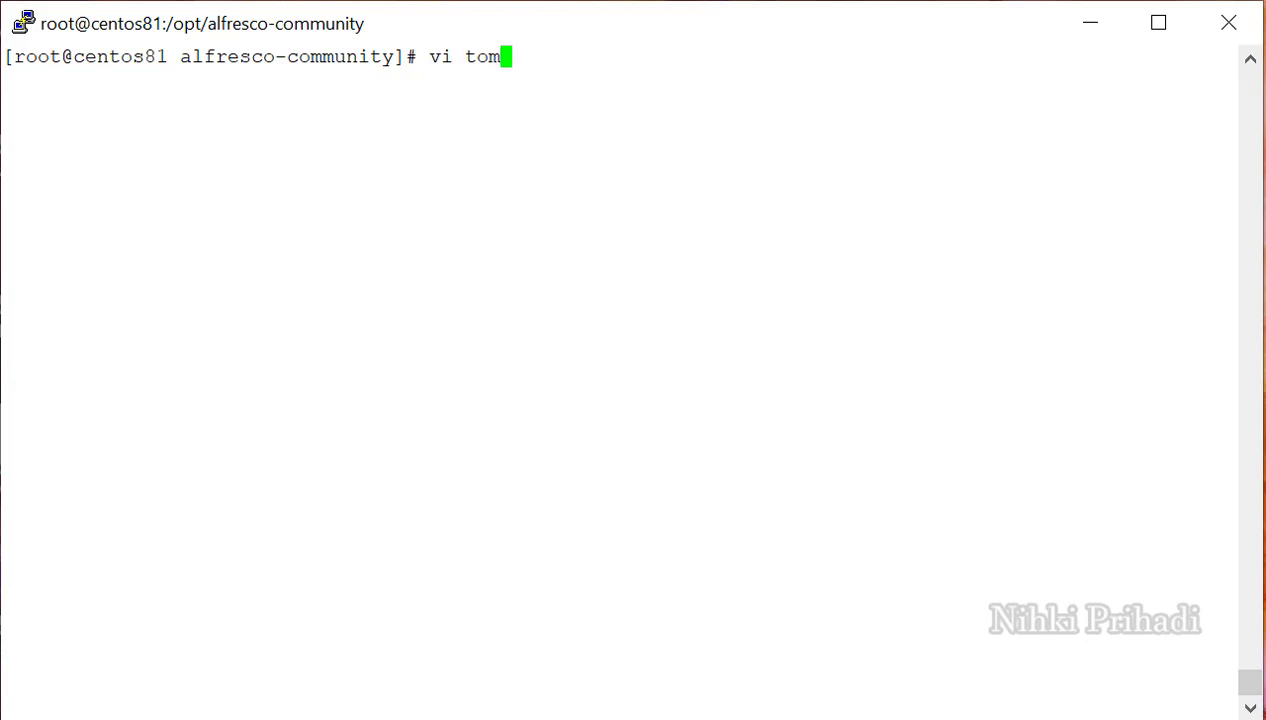
Open tomcat/shared/classes/alfresco-global.properties.sample in vi.
{"action": "key", "text": "Tab"}
{"action": "type", "text": "sh"}
{"action": "key", "text": "Tab"}
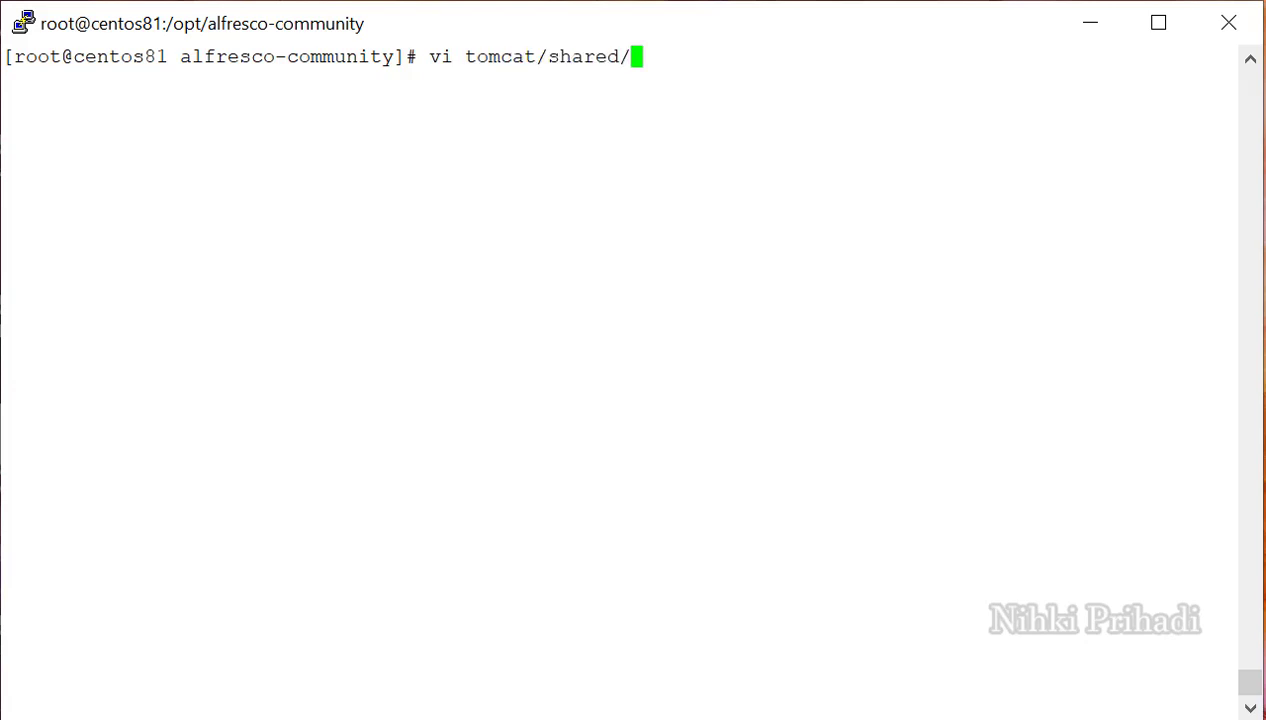
{"action": "type", "text": "cl"}
{"action": "key", "text": "Tab"}
{"action": "type", "text": "al"}
{"action": "key", "text": "Tab"}
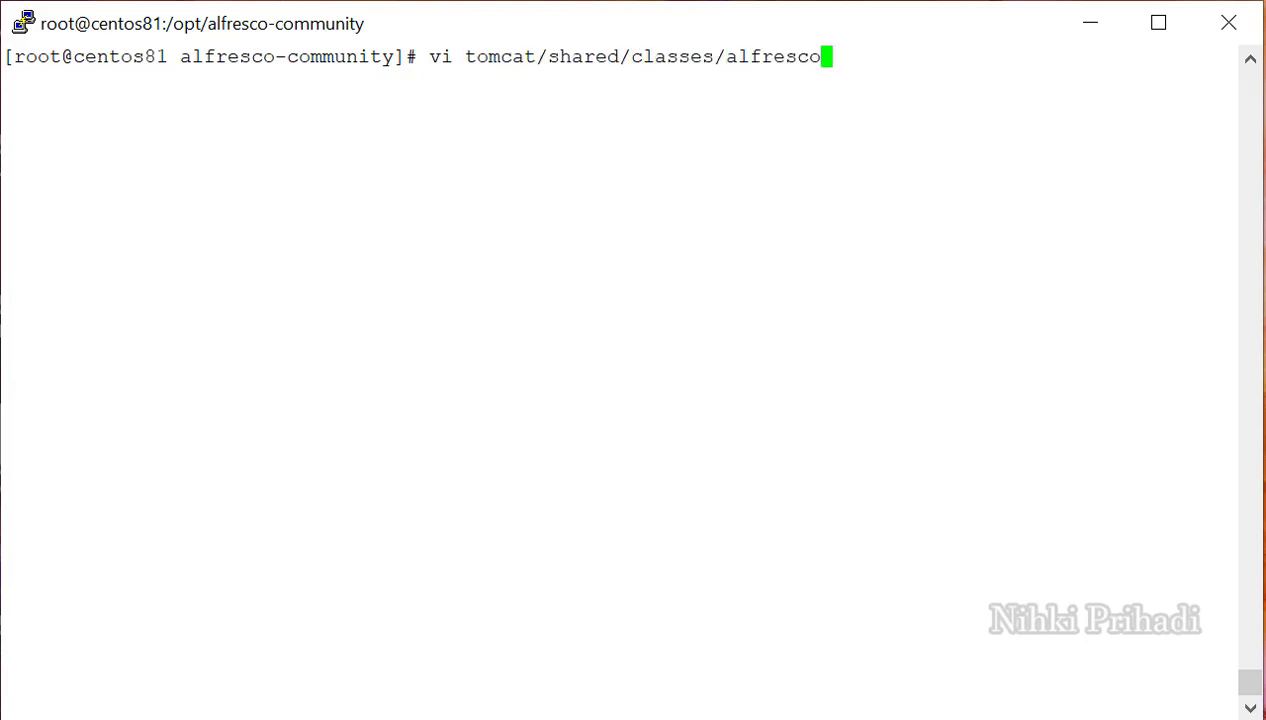
{"action": "type", "text": "-"}
{"action": "key", "text": "Tab"}
{"action": "type", "text": "."}
{"action": "key", "text": "Tab"}
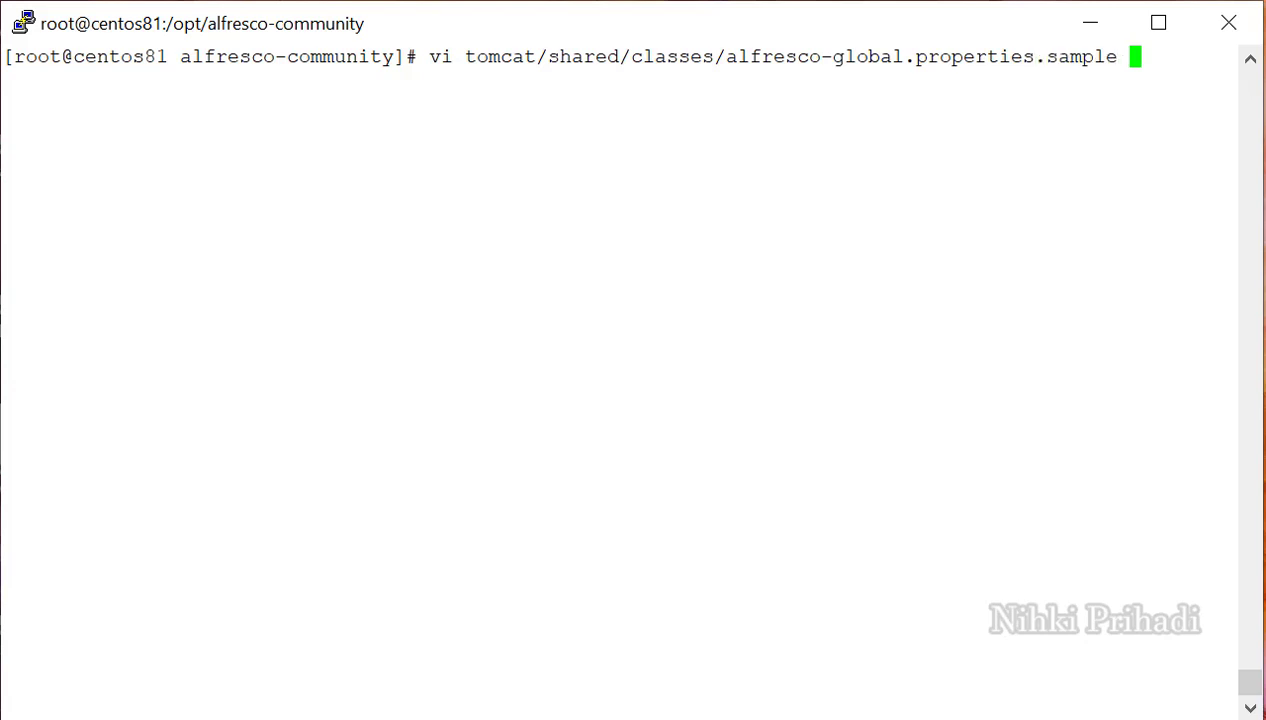
{"action": "key", "text": "Return"}
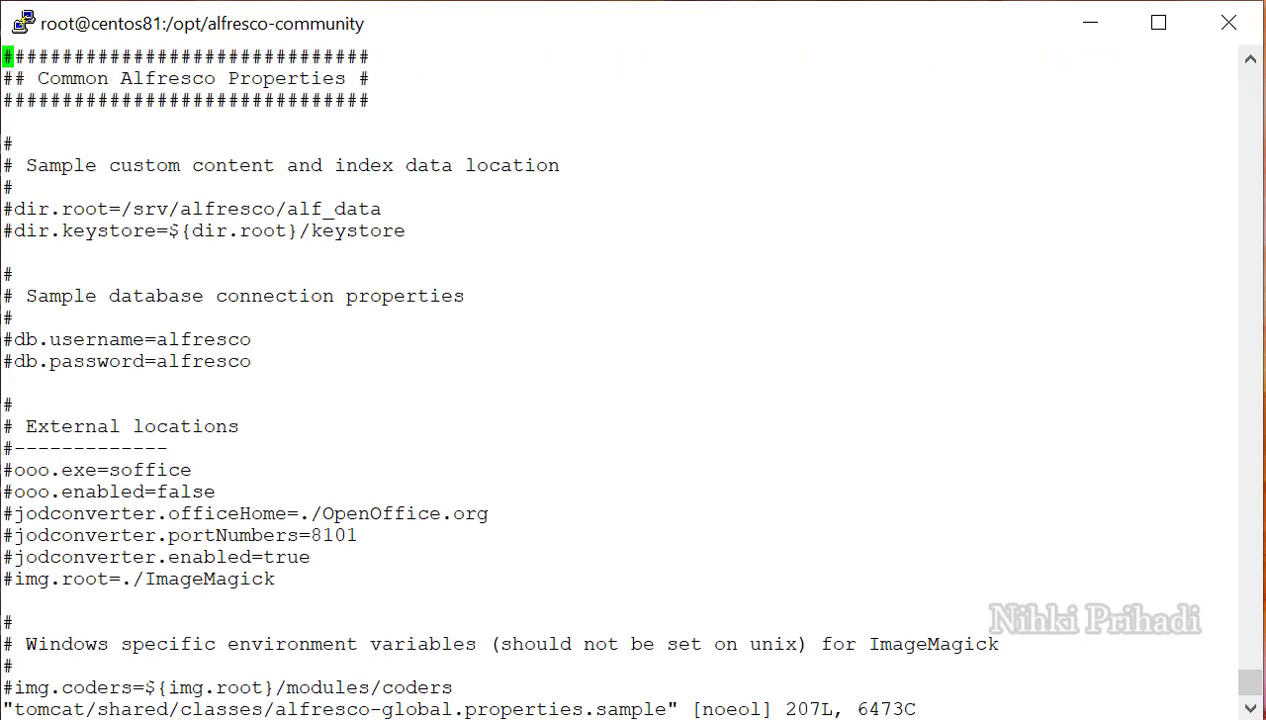
Copy the inbound Email Server settings block, then quit the sample file without saving.
{"action": "key", "text": "Down"}
{"action": "key", "text": "Down"}
{"action": "key", "text": "Down"}
{"action": "key", "text": "Down"}
{"action": "key", "text": "Down"}
{"action": "key", "text": "Down"}
{"action": "key", "text": "Down"}
{"action": "key", "text": "Down"}
{"action": "key", "text": "Down"}
{"action": "key", "text": "Down"}
{"action": "key", "text": "Down"}
{"action": "key", "text": "Down"}
{"action": "key", "text": "Down"}
{"action": "key", "text": "Down"}
{"action": "key", "text": "Down"}
{"action": "key", "text": "Down"}
{"action": "key", "text": "Down"}
{"action": "key", "text": "Down"}
{"action": "key", "text": "Down"}
{"action": "key", "text": "Down"}
{"action": "key", "text": "Down"}
{"action": "key", "text": "Down"}
{"action": "key", "text": "Down"}
{"action": "key", "text": "Down"}
{"action": "key", "text": "Down"}
{"action": "key", "text": "Down"}
{"action": "key", "text": "Down"}
{"action": "key", "text": "Down"}
{"action": "key", "text": "Down"}
{"action": "key", "text": "Down"}
{"action": "key", "text": "Down"}
{"action": "key", "text": "Down"}
{"action": "key", "text": "Down"}
{"action": "key", "text": "Down"}
{"action": "key", "text": "Down"}
{"action": "key", "text": "Down"}
{"action": "key", "text": "Down"}
{"action": "key", "text": "Down"}
{"action": "key", "text": "Down"}
{"action": "key", "text": "Down"}
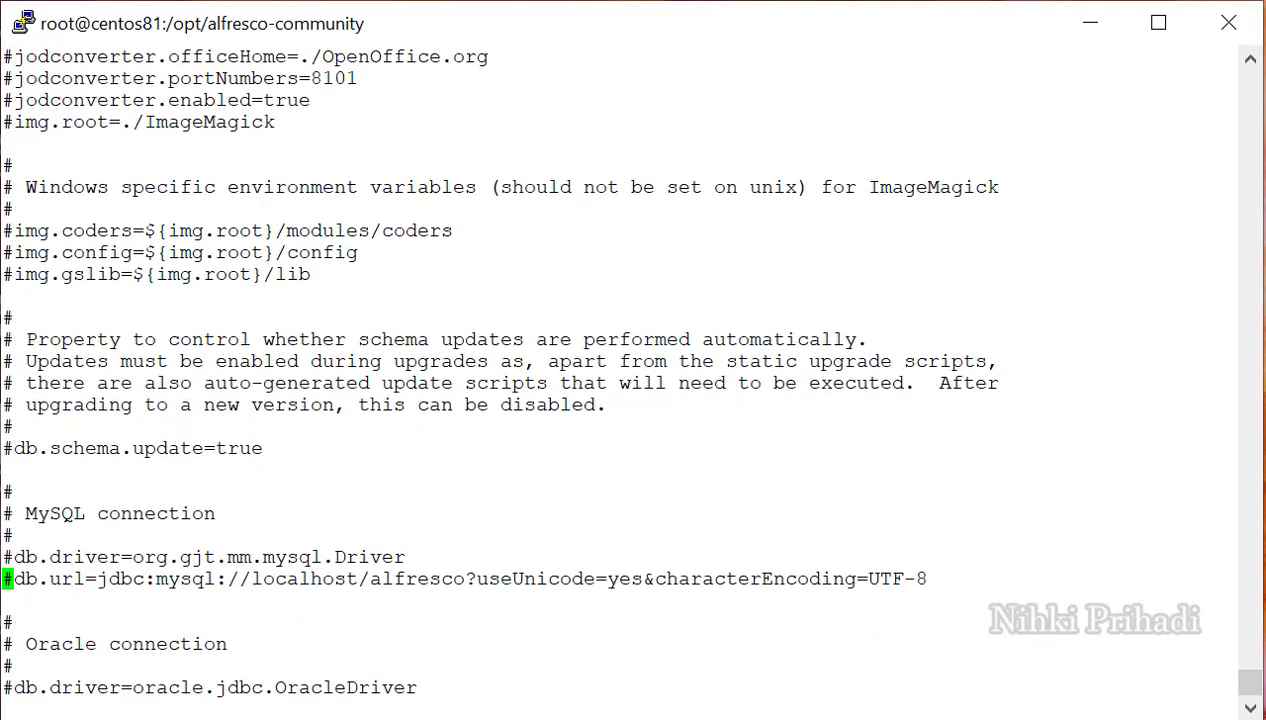
{"action": "key", "text": "Down"}
{"action": "key", "text": "Down"}
{"action": "key", "text": "Down"}
{"action": "key", "text": "Down"}
{"action": "key", "text": "Down"}
{"action": "key", "text": "Down"}
{"action": "key", "text": "Down"}
{"action": "key", "text": "Down"}
{"action": "key", "text": "Down"}
{"action": "key", "text": "Down"}
{"action": "key", "text": "Down"}
{"action": "key", "text": "Down"}
{"action": "key", "text": "Down"}
{"action": "key", "text": "Down"}
{"action": "key", "text": "Down"}
{"action": "key", "text": "Down"}
{"action": "key", "text": "Down"}
{"action": "key", "text": "Down"}
{"action": "key", "text": "Down"}
{"action": "key", "text": "Down"}
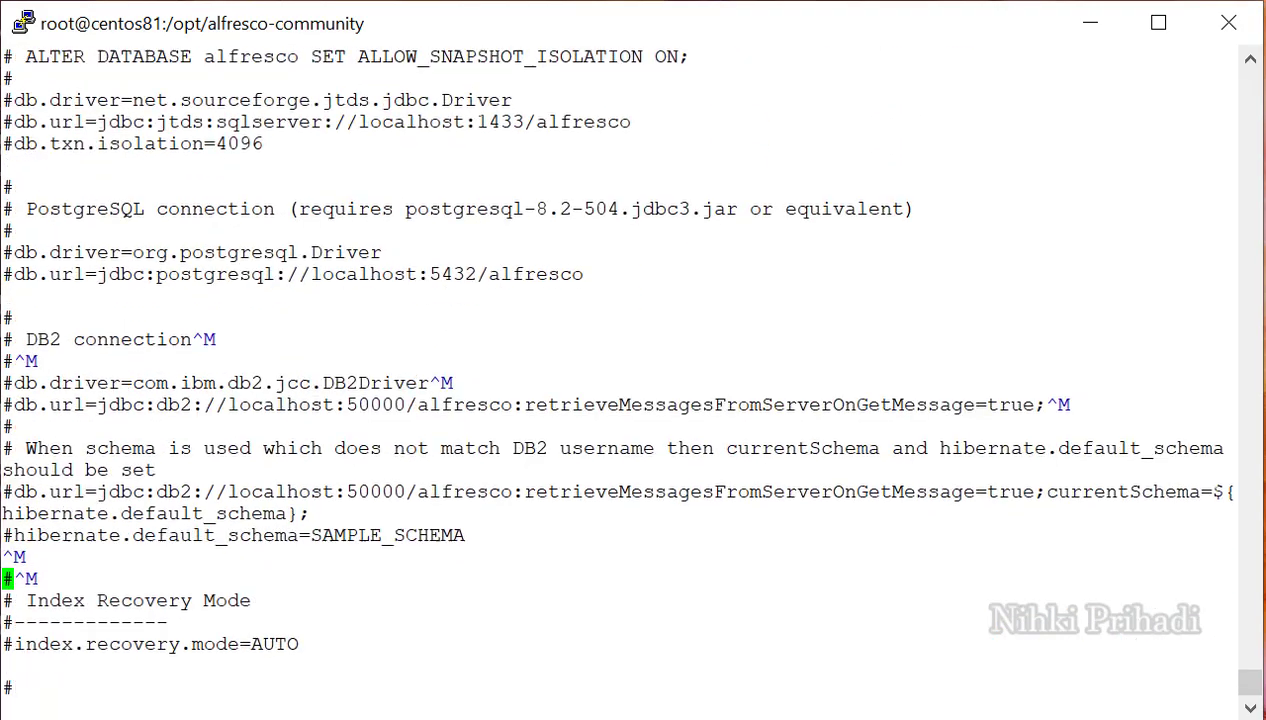
{"action": "key", "text": "Down"}
{"action": "key", "text": "Down"}
{"action": "key", "text": "Down"}
{"action": "key", "text": "Down"}
{"action": "key", "text": "Down"}
{"action": "key", "text": "Down"}
{"action": "key", "text": "Down"}
{"action": "key", "text": "Down"}
{"action": "key", "text": "Down"}
{"action": "key", "text": "Down"}
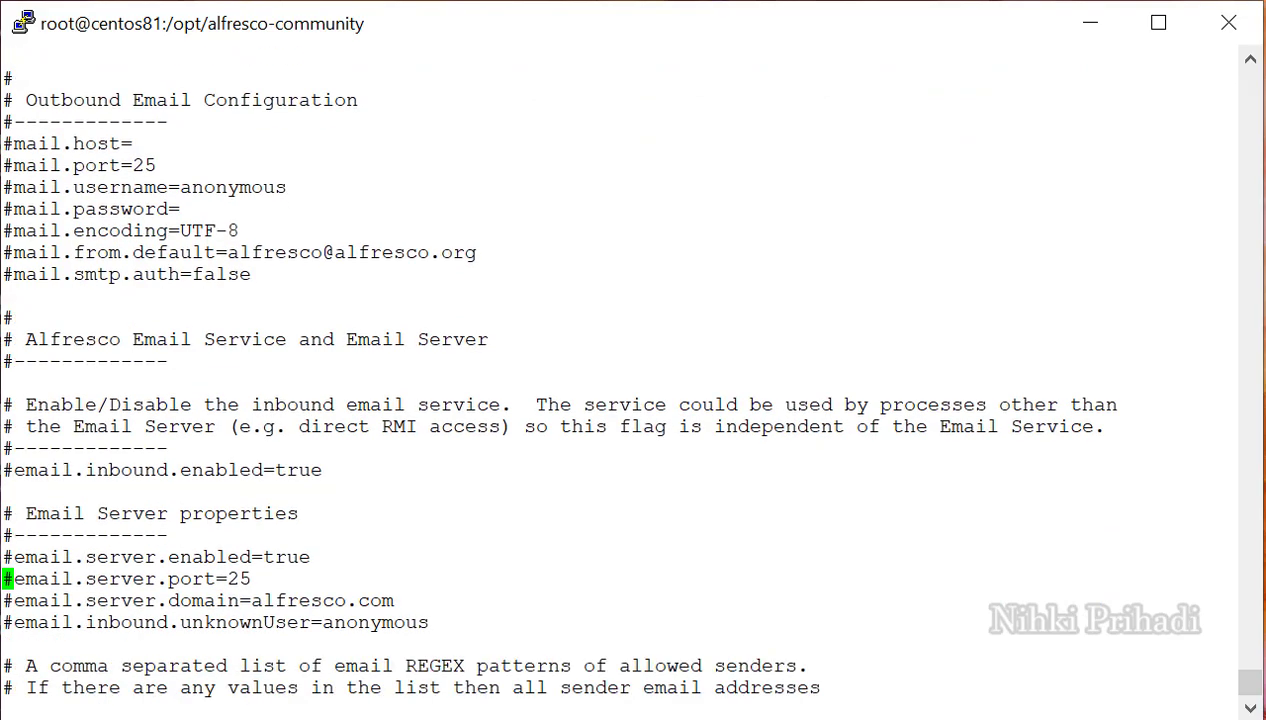
{"action": "key", "text": "Down"}
{"action": "key", "text": "Down"}
{"action": "key", "text": "Down"}
{"action": "key", "text": "Down"}
{"action": "key", "text": "Down"}
{"action": "key", "text": "Down"}
{"action": "key", "text": "Down"}
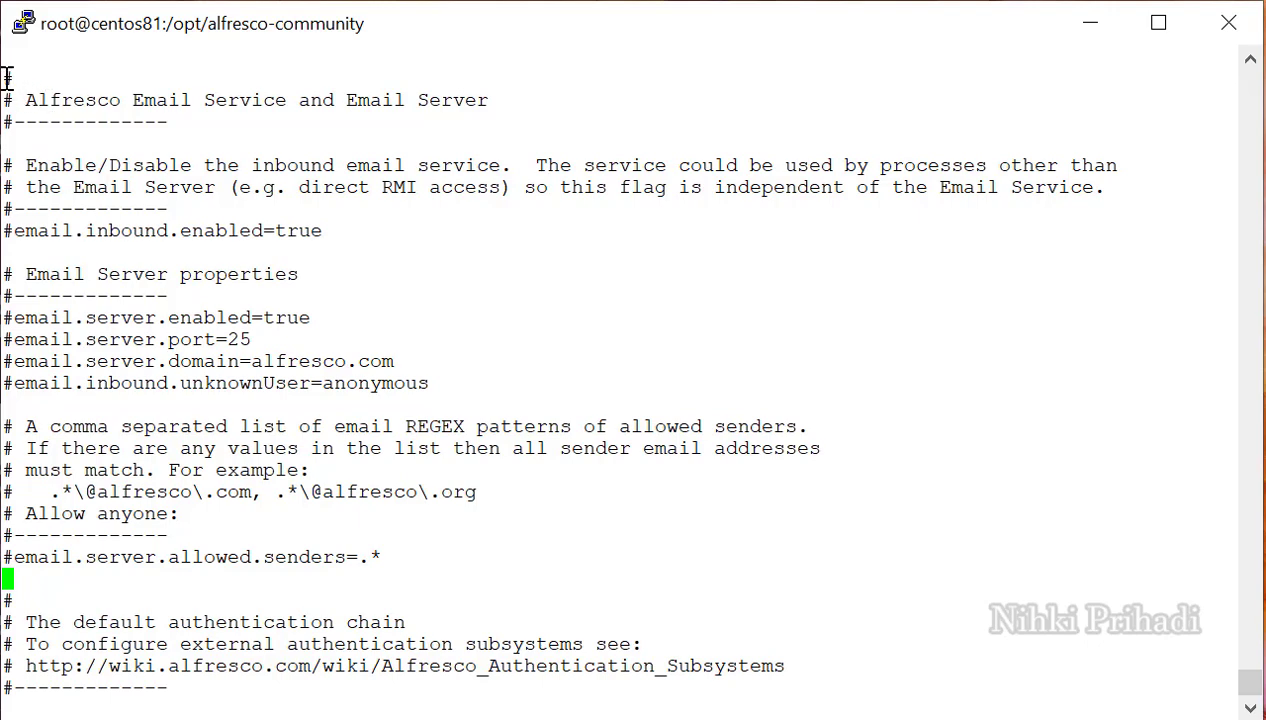
{"action": "left_click_drag", "start_coordinate": [7, 77], "coordinate": [8, 578]}
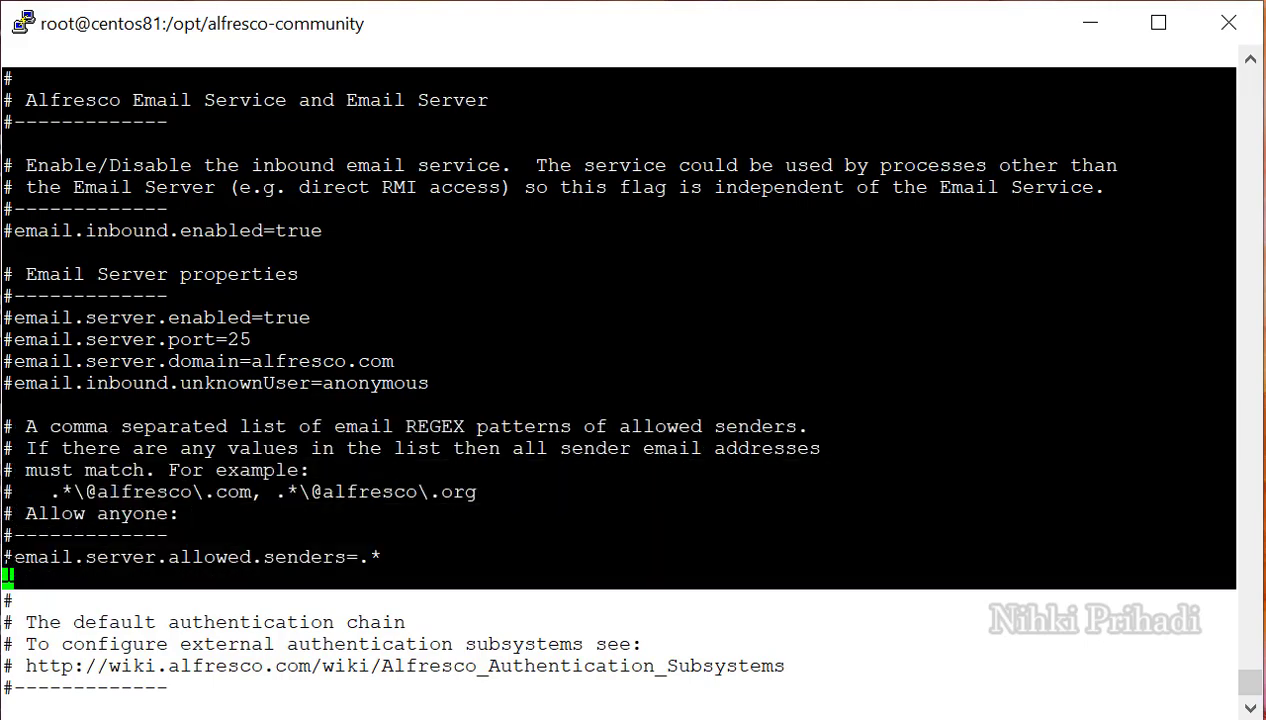
{"action": "left_click_drag", "start_coordinate": [8, 576], "coordinate": [8, 572]}
{"action": "type", "text": ":q!"}
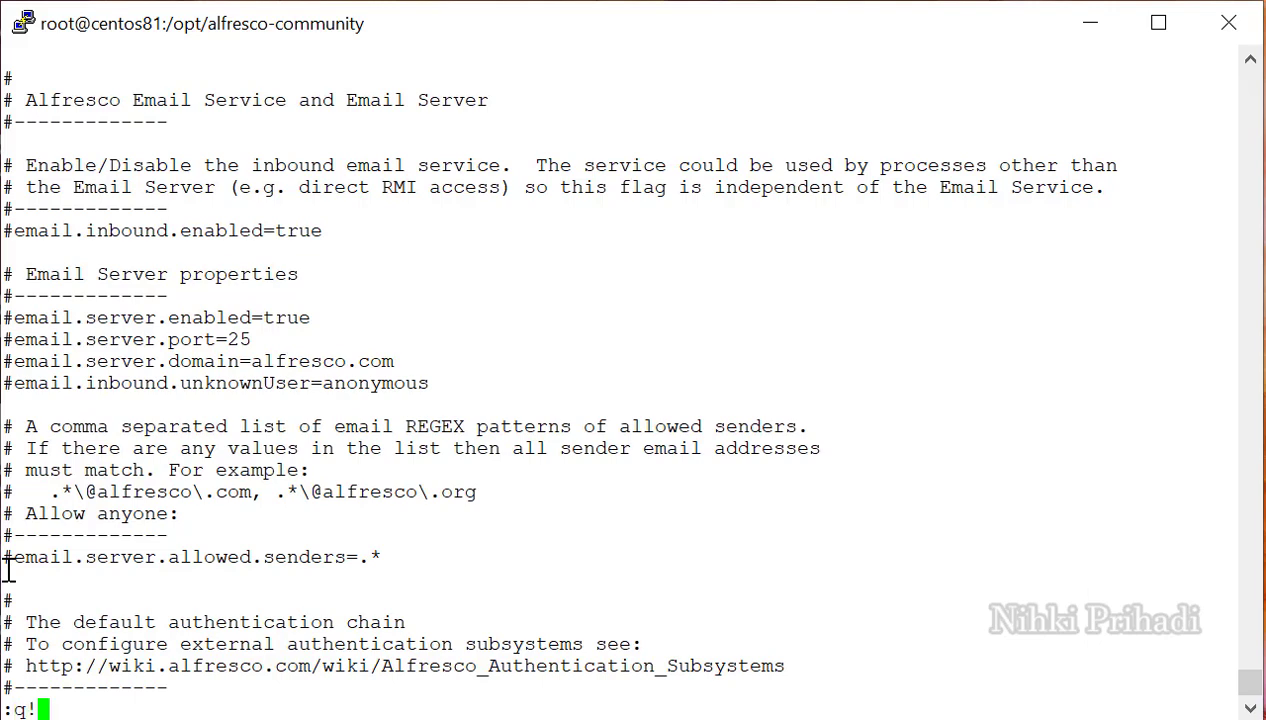
{"action": "key", "text": "Return"}
{"action": "key", "text": "Up"}
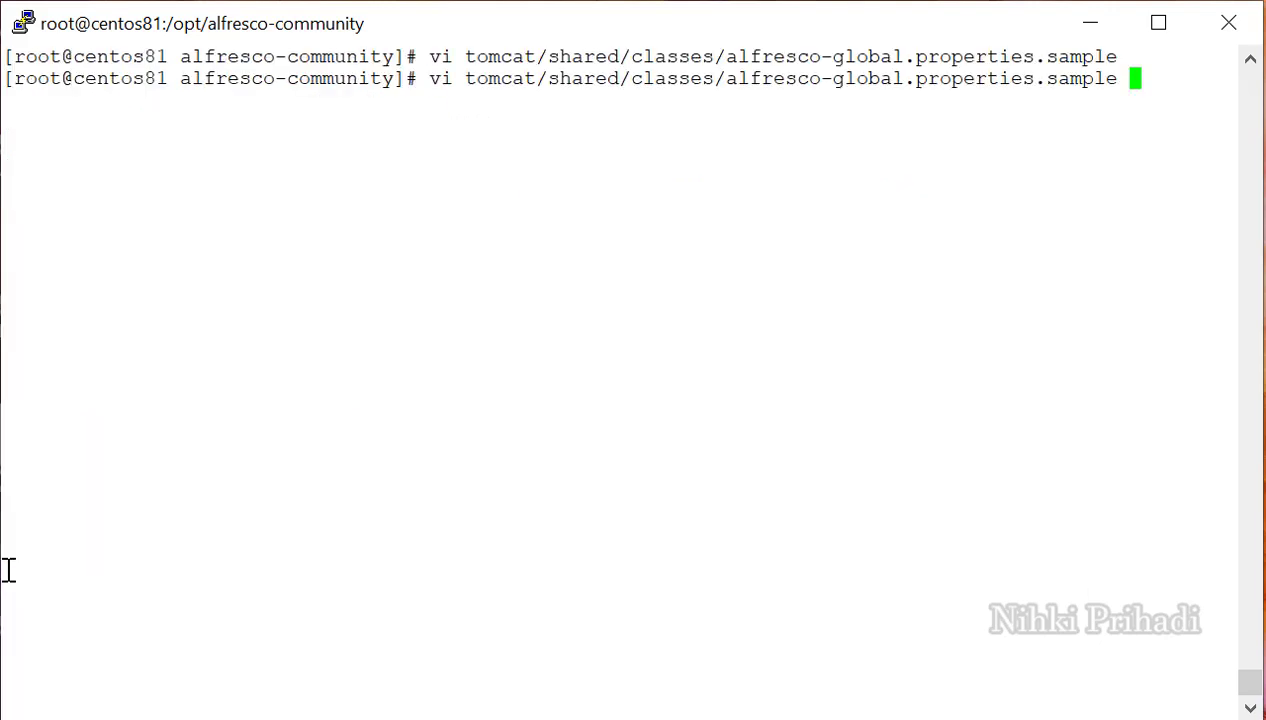
Open alfresco-global.properties and paste the email server block below the outbound mail settings.
{"action": "key", "text": "BackSpace"}
{"action": "key", "text": "BackSpace"}
{"action": "key", "text": "BackSpace"}
{"action": "key", "text": "BackSpace"}
{"action": "key", "text": "BackSpace"}
{"action": "key", "text": "BackSpace"}
{"action": "key", "text": "BackSpace"}
{"action": "key", "text": "BackSpace"}
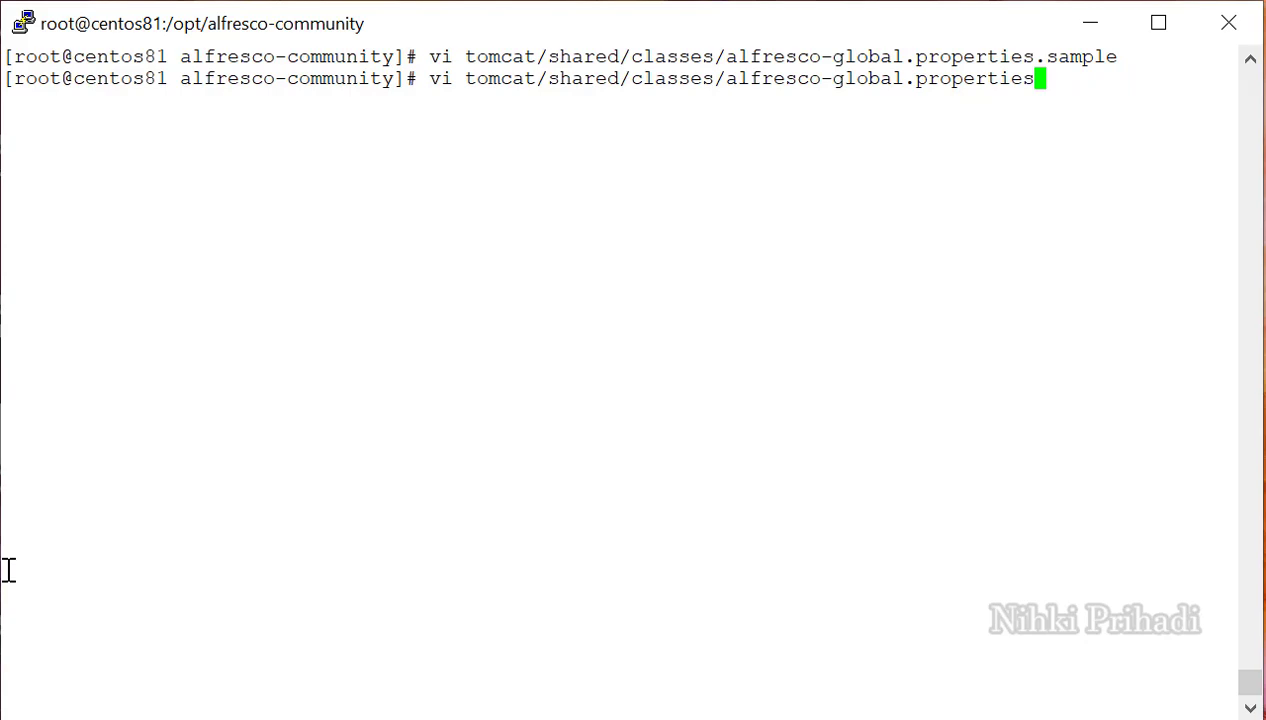
{"action": "key", "text": "Return"}
{"action": "key", "text": "Down"}
{"action": "key", "text": "Down"}
{"action": "key", "text": "Down"}
{"action": "key", "text": "Down"}
{"action": "key", "text": "Down"}
{"action": "key", "text": "Down"}
{"action": "key", "text": "Down"}
{"action": "key", "text": "Down"}
{"action": "key", "text": "Down"}
{"action": "key", "text": "Down"}
{"action": "key", "text": "Down"}
{"action": "key", "text": "Down"}
{"action": "key", "text": "Down"}
{"action": "key", "text": "Down"}
{"action": "key", "text": "Down"}
{"action": "key", "text": "Down"}
{"action": "key", "text": "Down"}
{"action": "key", "text": "Down"}
{"action": "key", "text": "Down"}
{"action": "key", "text": "Down"}
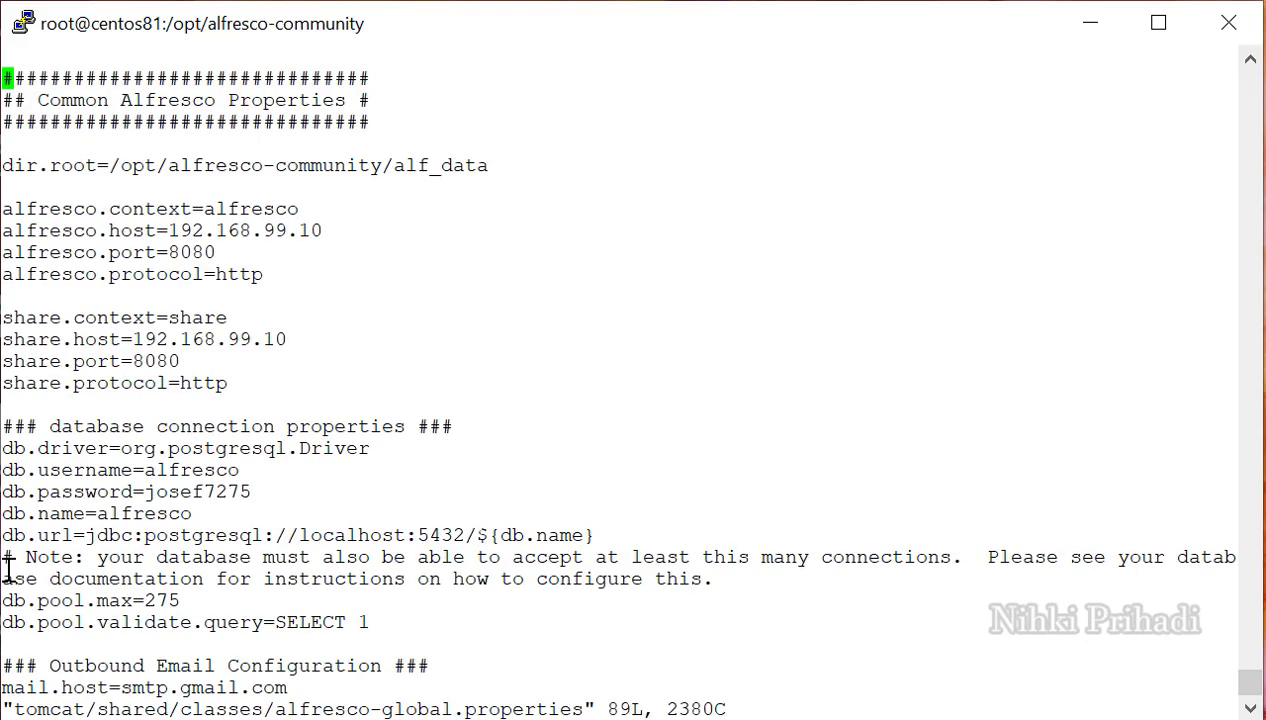
{"action": "key", "text": "Down"}
{"action": "key", "text": "Down"}
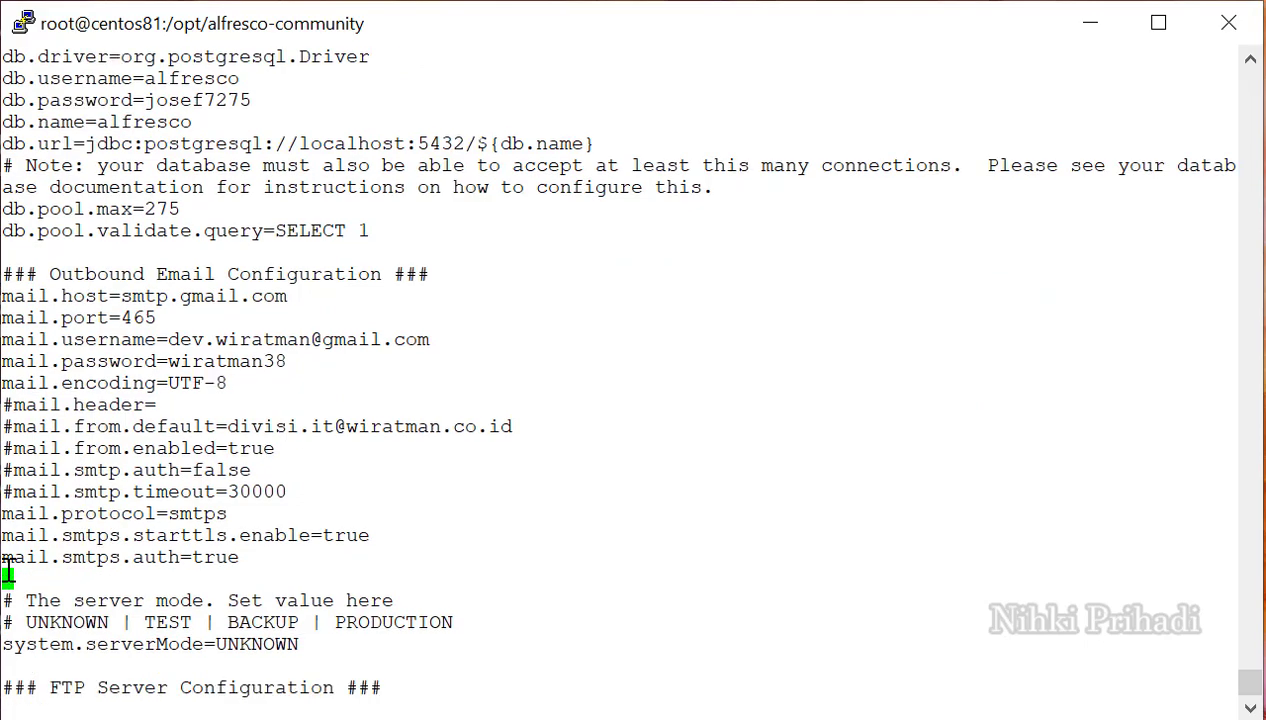
{"action": "key", "text": "o"}
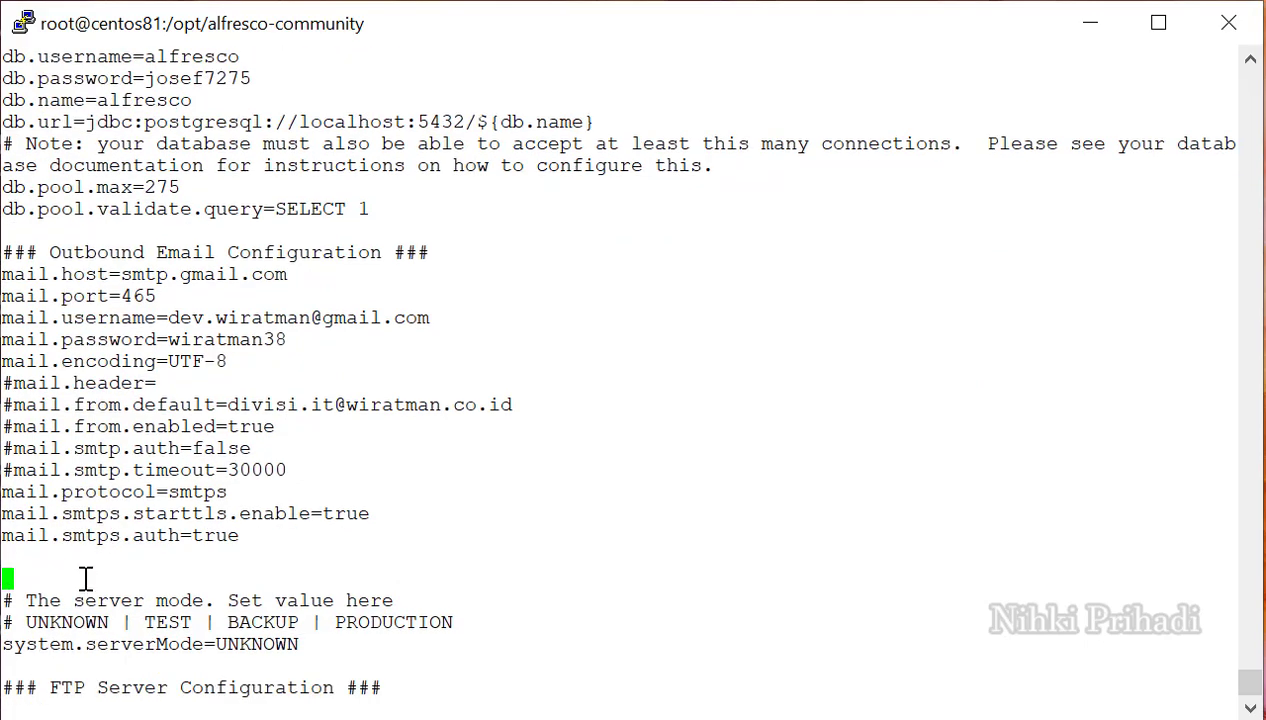
{"action": "right_click", "coordinate": [86, 578]}
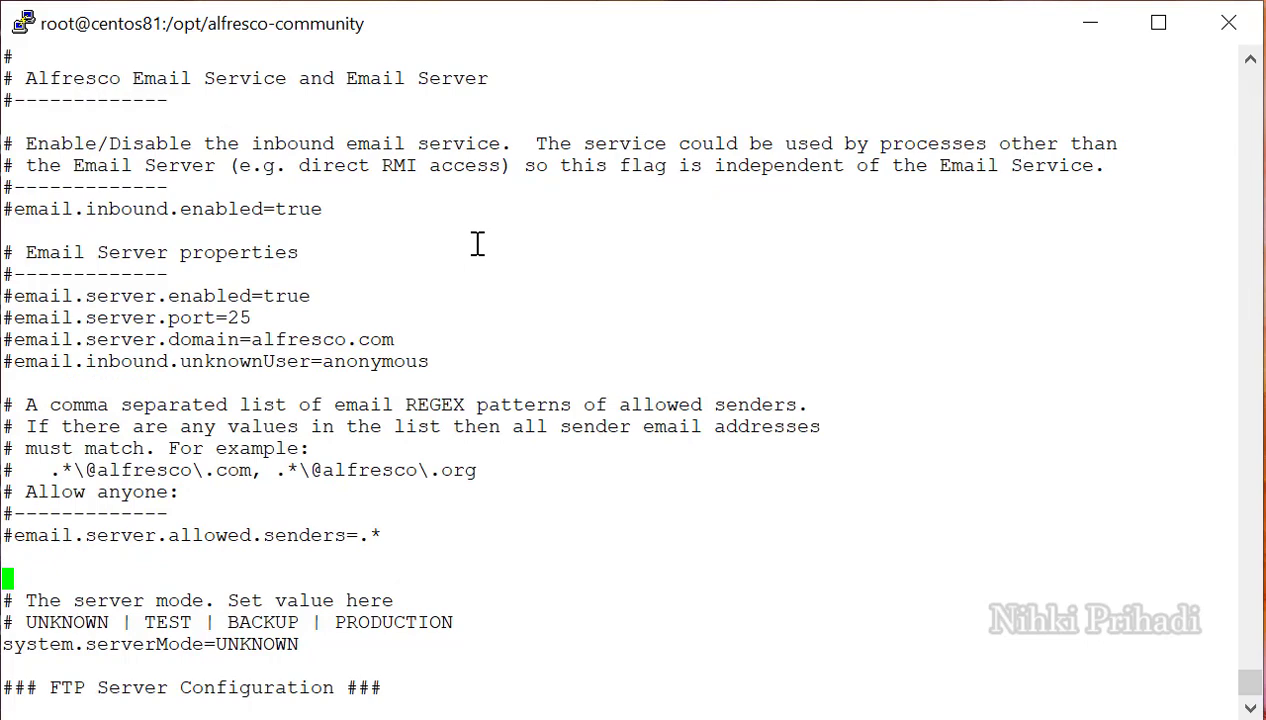
{"action": "key", "text": "BackSpace"}
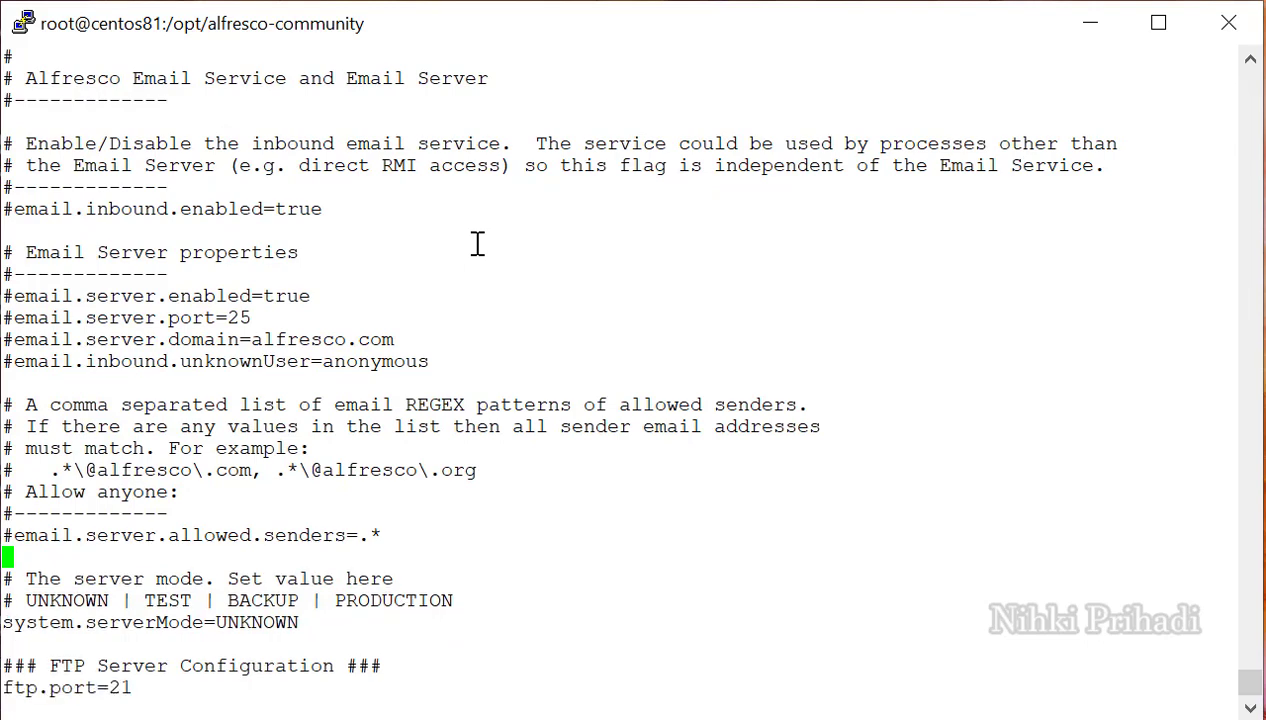
Uncomment the inbound enabled, server enabled, port, domain, unknownUser and allowed senders settings.
{"action": "key", "text": "Up"}
{"action": "key", "text": "Up"}
{"action": "key", "text": "Up"}
{"action": "key", "text": "Up"}
{"action": "key", "text": "Up"}
{"action": "key", "text": "Up"}
{"action": "key", "text": "Up"}
{"action": "key", "text": "Up"}
{"action": "key", "text": "Up"}
{"action": "key", "text": "Up"}
{"action": "key", "text": "Up"}
{"action": "key", "text": "Up"}
{"action": "key", "text": "Up"}
{"action": "key", "text": "Up"}
{"action": "key", "text": "Up"}
{"action": "key", "text": "Up"}
{"action": "key", "text": "Delete"}
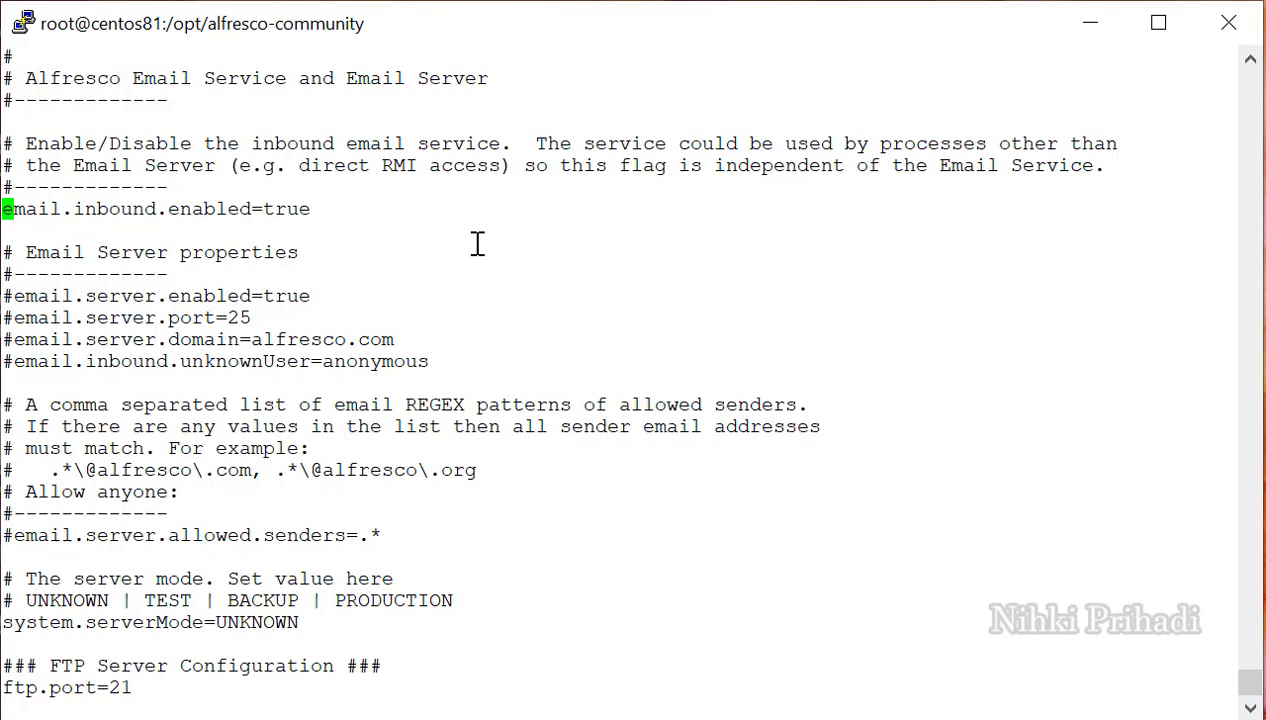
{"action": "key", "text": "Down"}
{"action": "key", "text": "Down"}
{"action": "key", "text": "Down"}
{"action": "key", "text": "Down"}
{"action": "key", "text": "Delete"}
{"action": "key", "text": "Down"}
{"action": "key", "text": "Delete"}
{"action": "key", "text": "Down"}
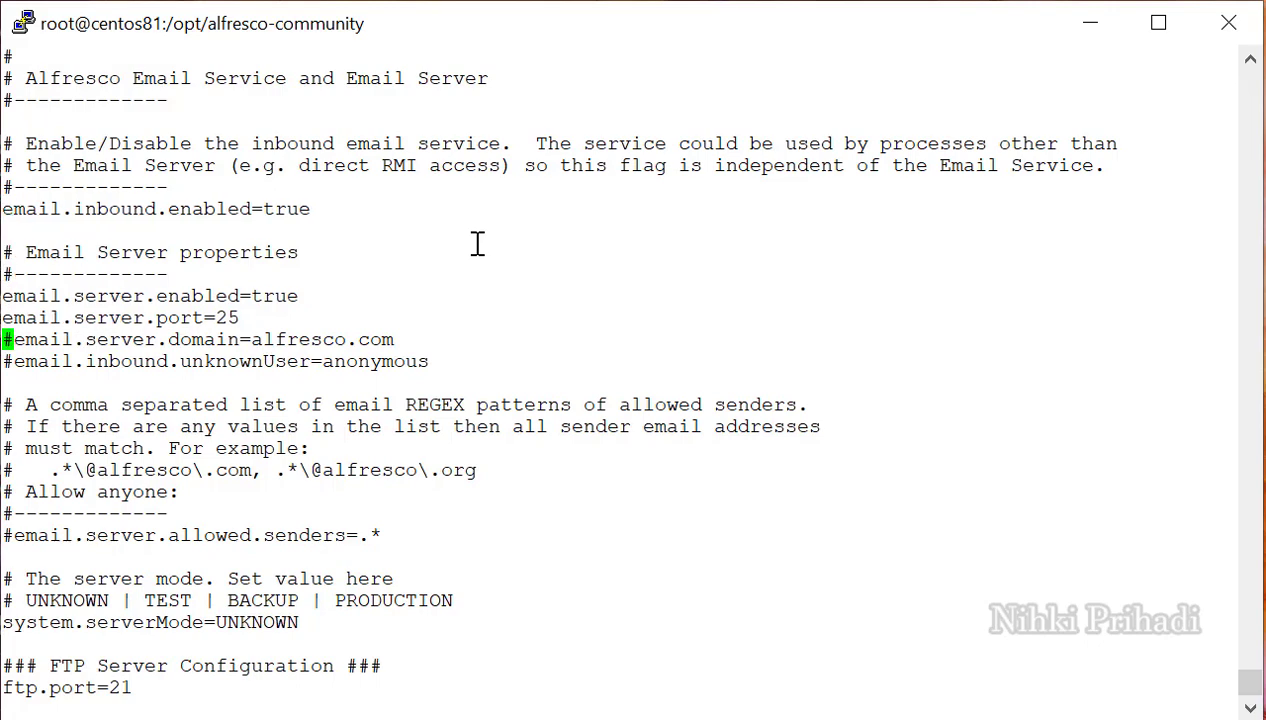
{"action": "key", "text": "Delete"}
{"action": "key", "text": "Down"}
{"action": "key", "text": "Delete"}
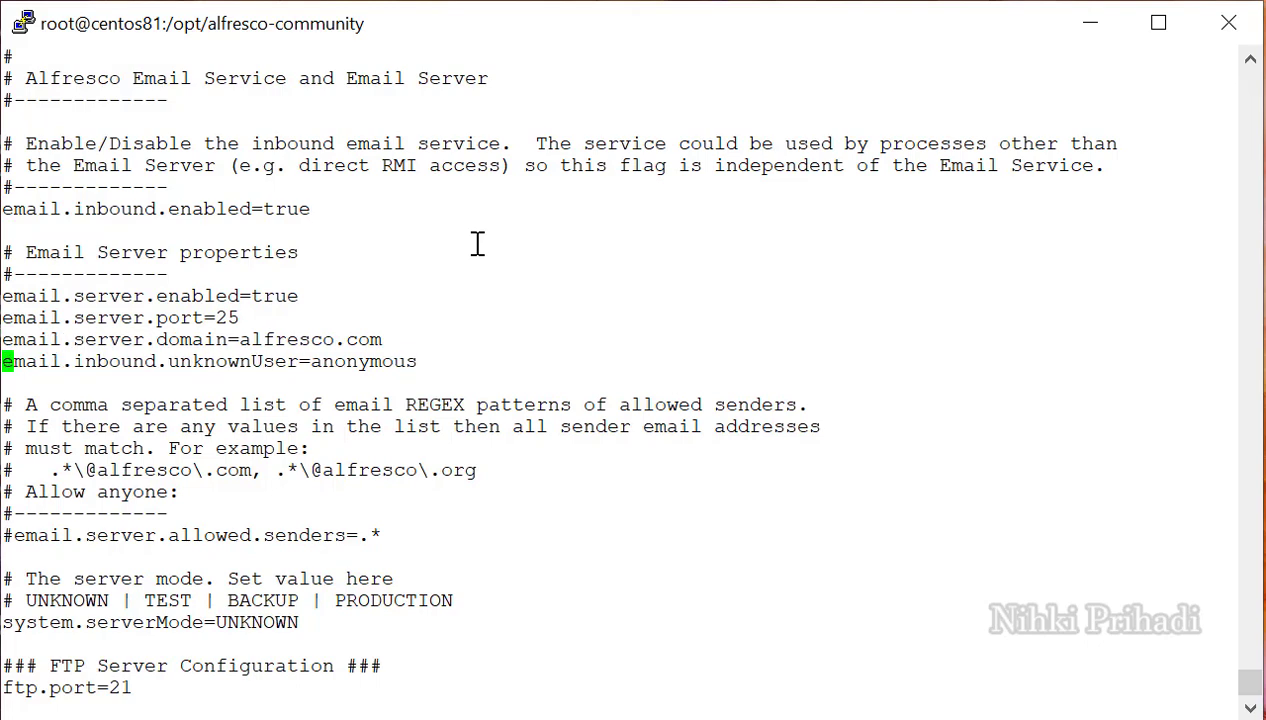
{"action": "key", "text": "Down"}
{"action": "key", "text": "Down"}
{"action": "key", "text": "Down"}
{"action": "key", "text": "Down"}
{"action": "key", "text": "Down"}
{"action": "key", "text": "Down"}
{"action": "key", "text": "Down"}
{"action": "key", "text": "Down"}
{"action": "key", "text": "Delete"}
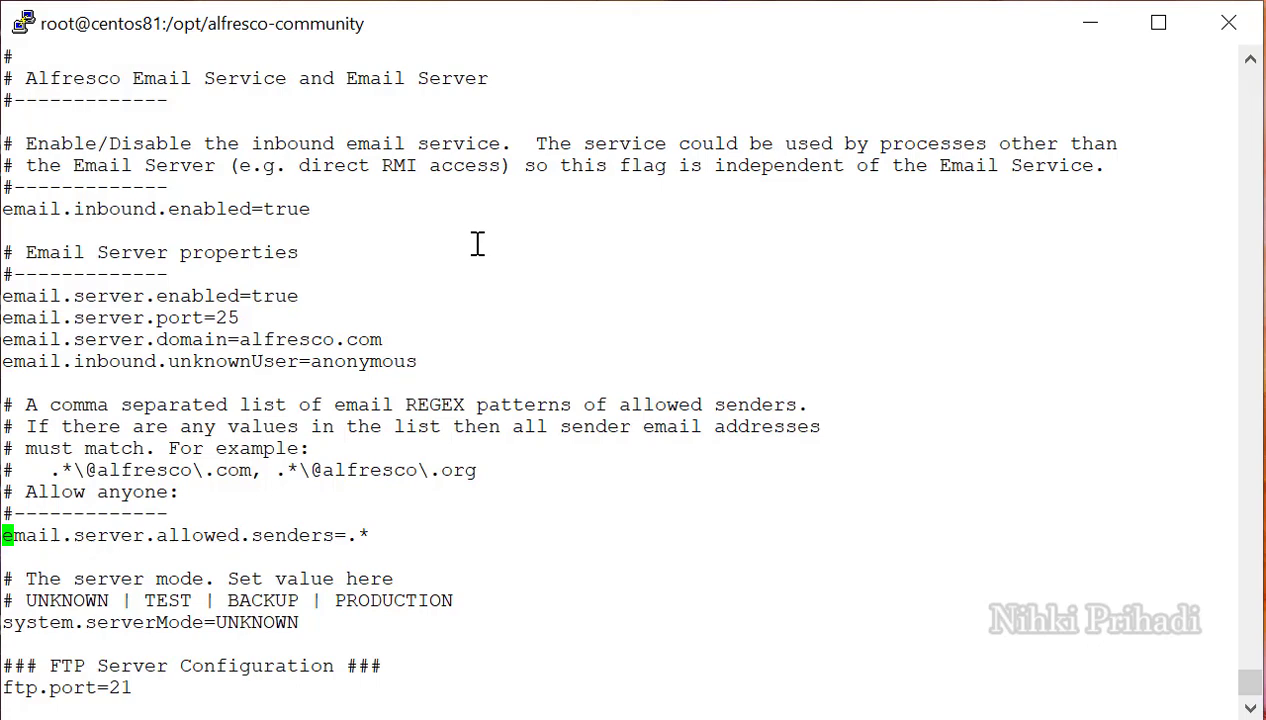
Change the email server domain to centos81.com and save the file with :wq.
{"action": "key", "text": "Up"}
{"action": "key", "text": "Up"}
{"action": "key", "text": "Up"}
{"action": "key", "text": "Up"}
{"action": "key", "text": "Up"}
{"action": "key", "text": "Up"}
{"action": "key", "text": "Up"}
{"action": "key", "text": "Up"}
{"action": "key", "text": "Up"}
{"action": "key", "text": "End"}
{"action": "key", "text": "Left"}
{"action": "key", "text": "Left"}
{"action": "key", "text": "Left"}
{"action": "key", "text": "BackSpace"}
{"action": "key", "text": "BackSpace"}
{"action": "key", "text": "BackSpace"}
{"action": "key", "text": "BackSpace"}
{"action": "key", "text": "BackSpace"}
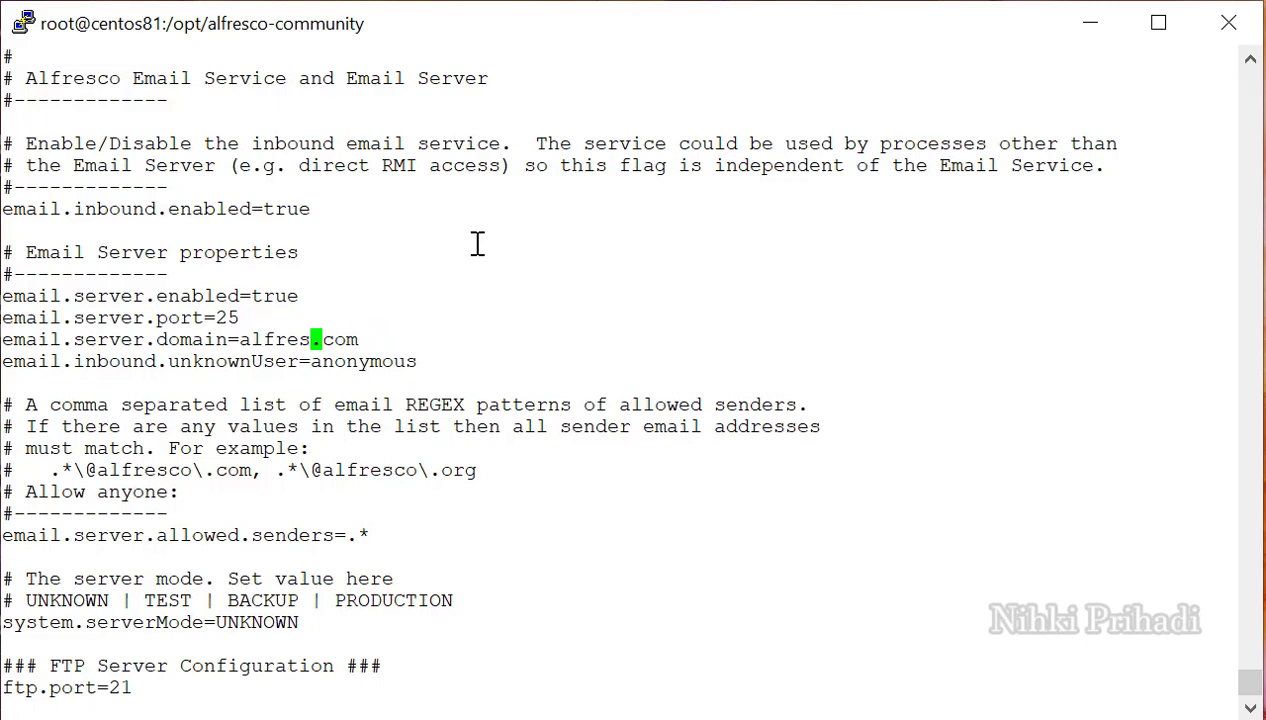
{"action": "key", "text": "BackSpace"}
{"action": "key", "text": "BackSpace"}
{"action": "key", "text": "BackSpace"}
{"action": "type", "text": "cent"}
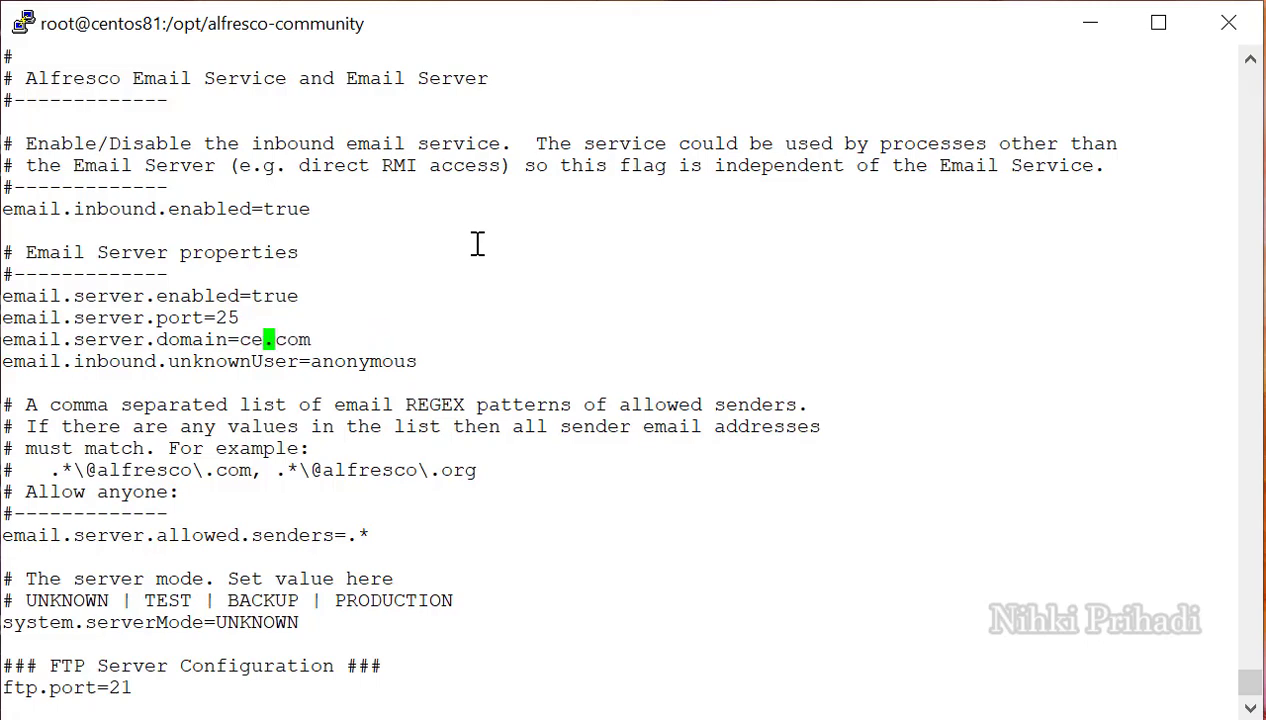
{"action": "type", "text": "os81"}
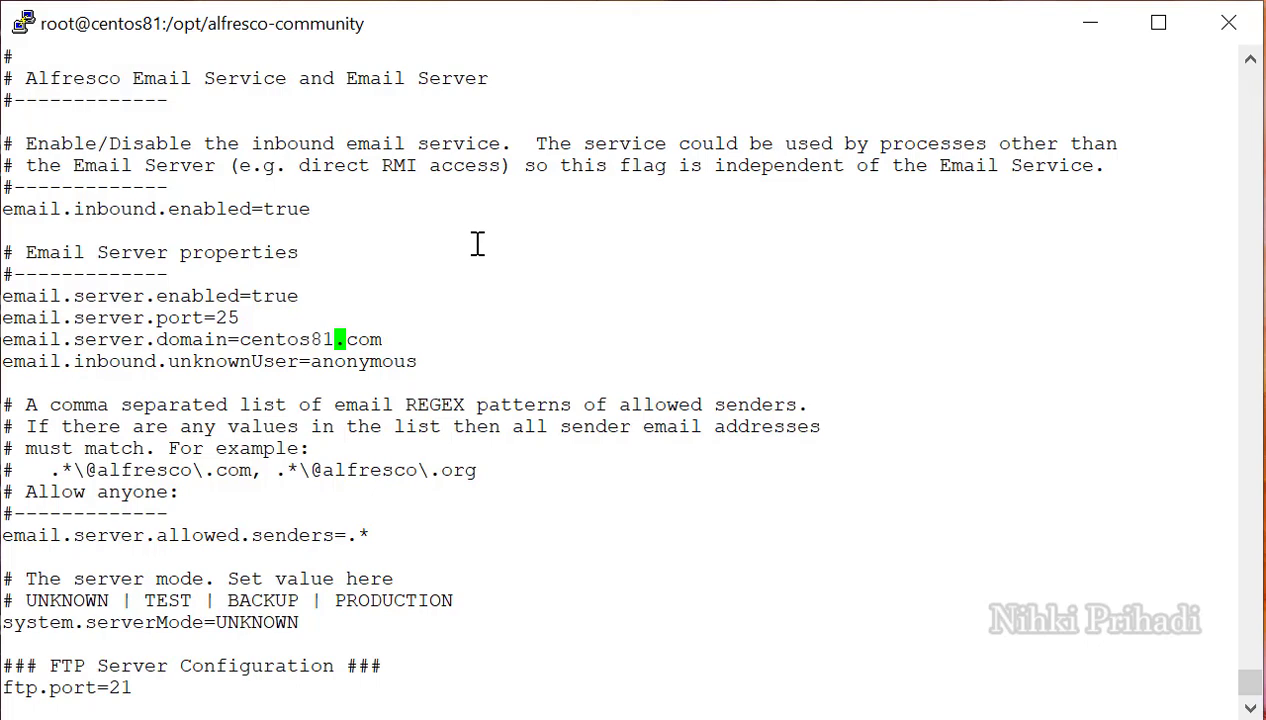
{"action": "key", "text": "Escape"}
{"action": "type", "text": ":wq"}
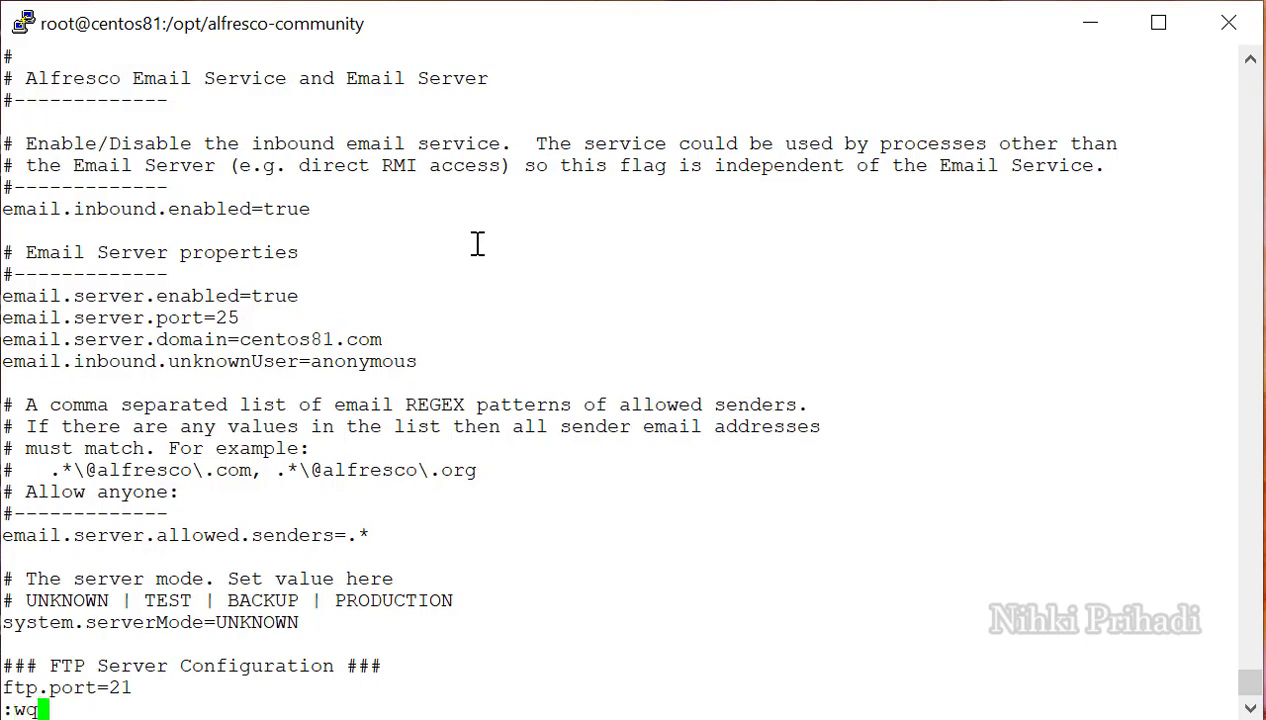
{"action": "key", "text": "Return"}
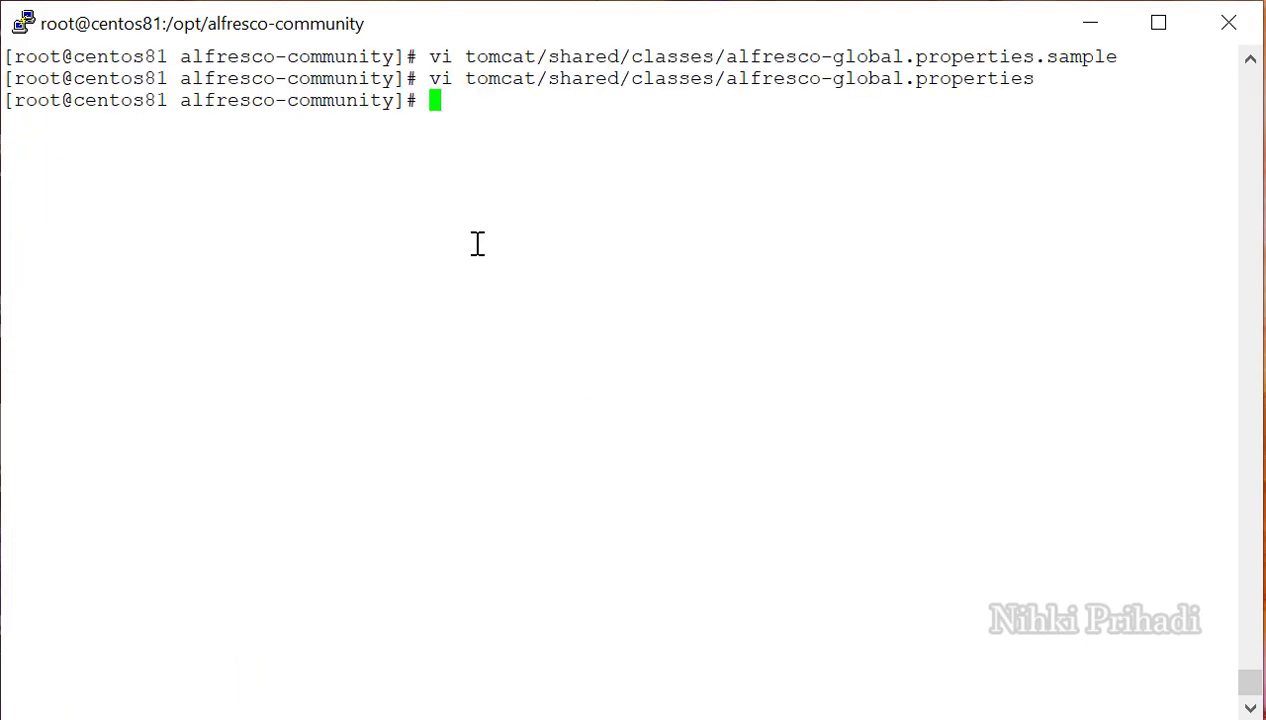
Confirm the hostname is centos81.com, then run systemctl restart alfresco.
{"action": "type", "text": "hostname"}
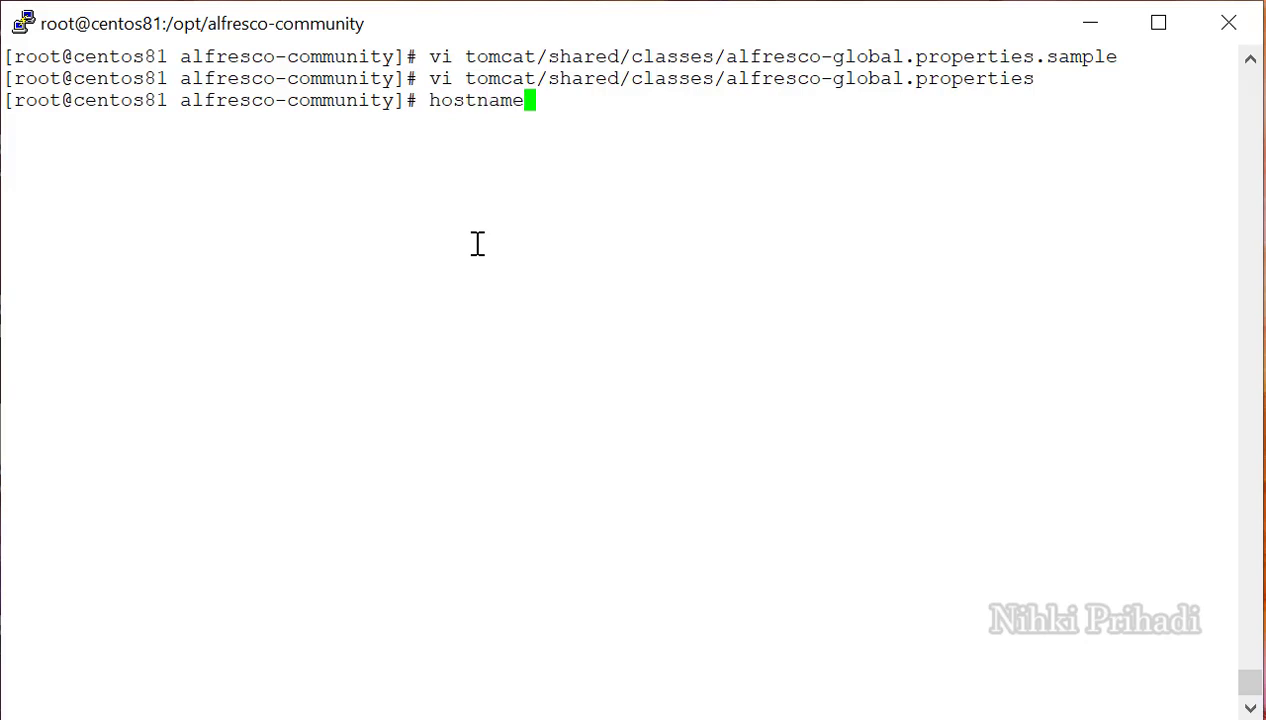
{"action": "key", "text": "Return"}
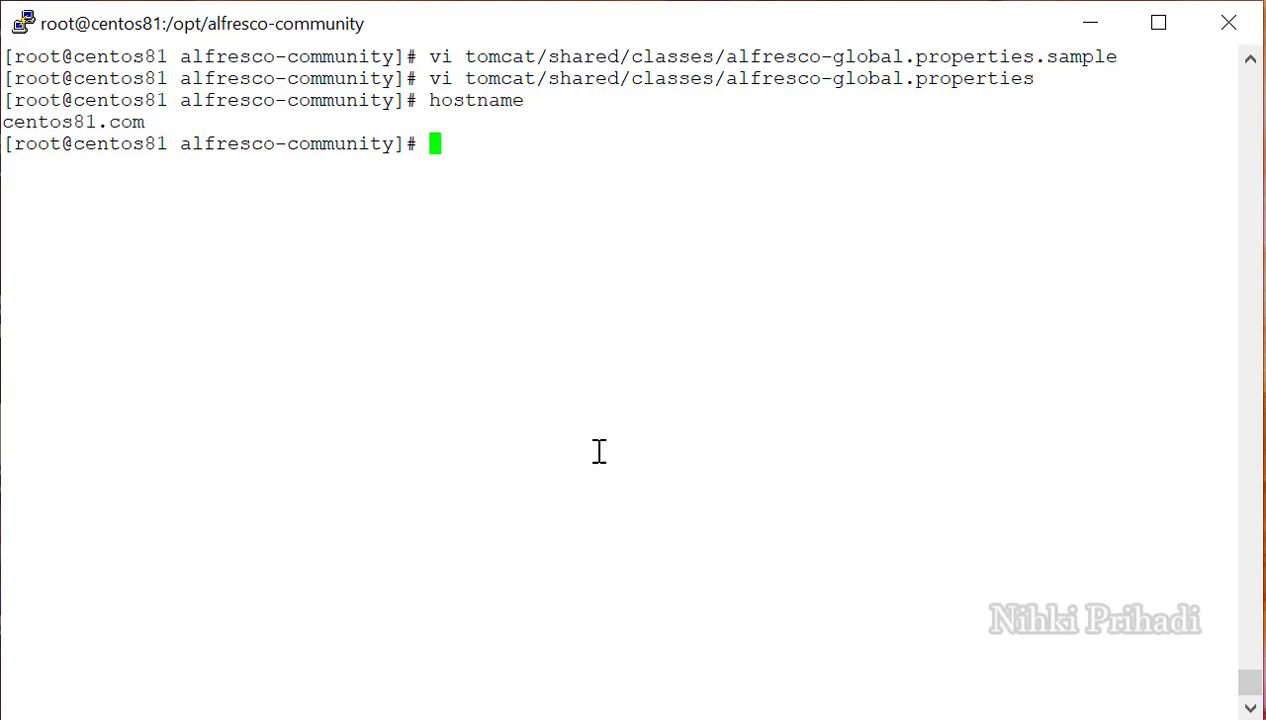
{"action": "type", "text": "system"}
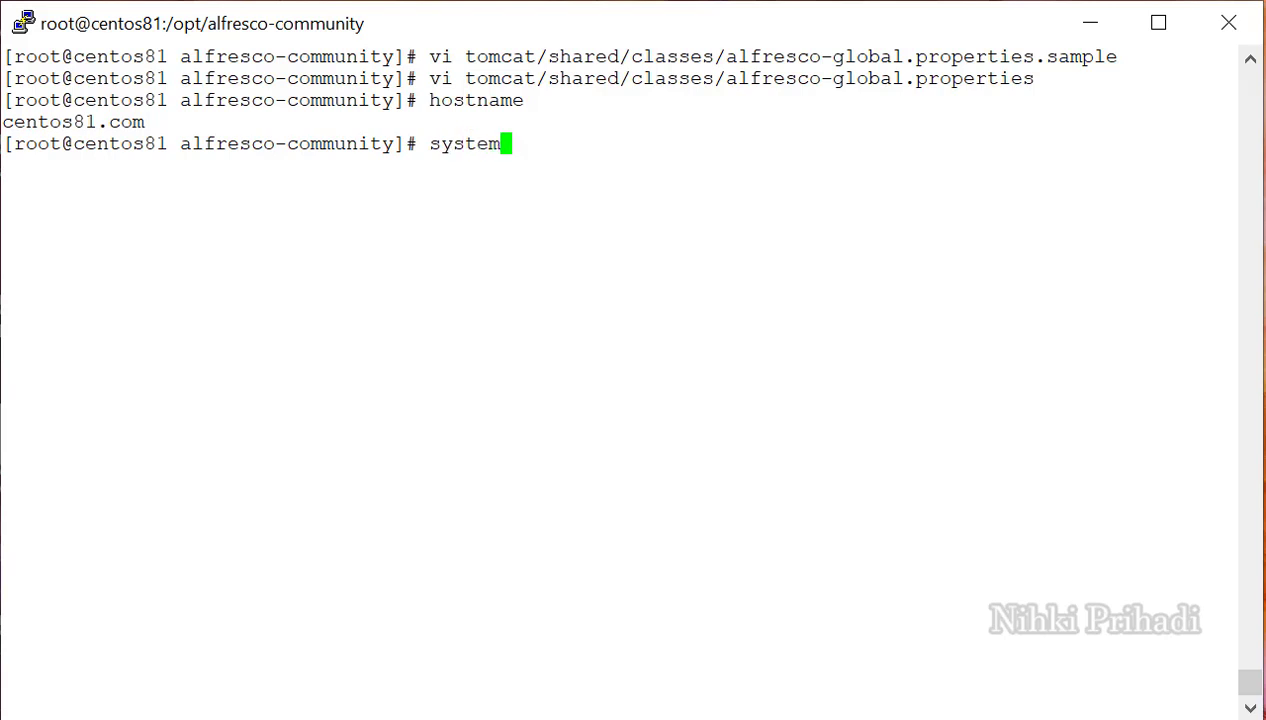
{"action": "type", "text": "ctl res"}
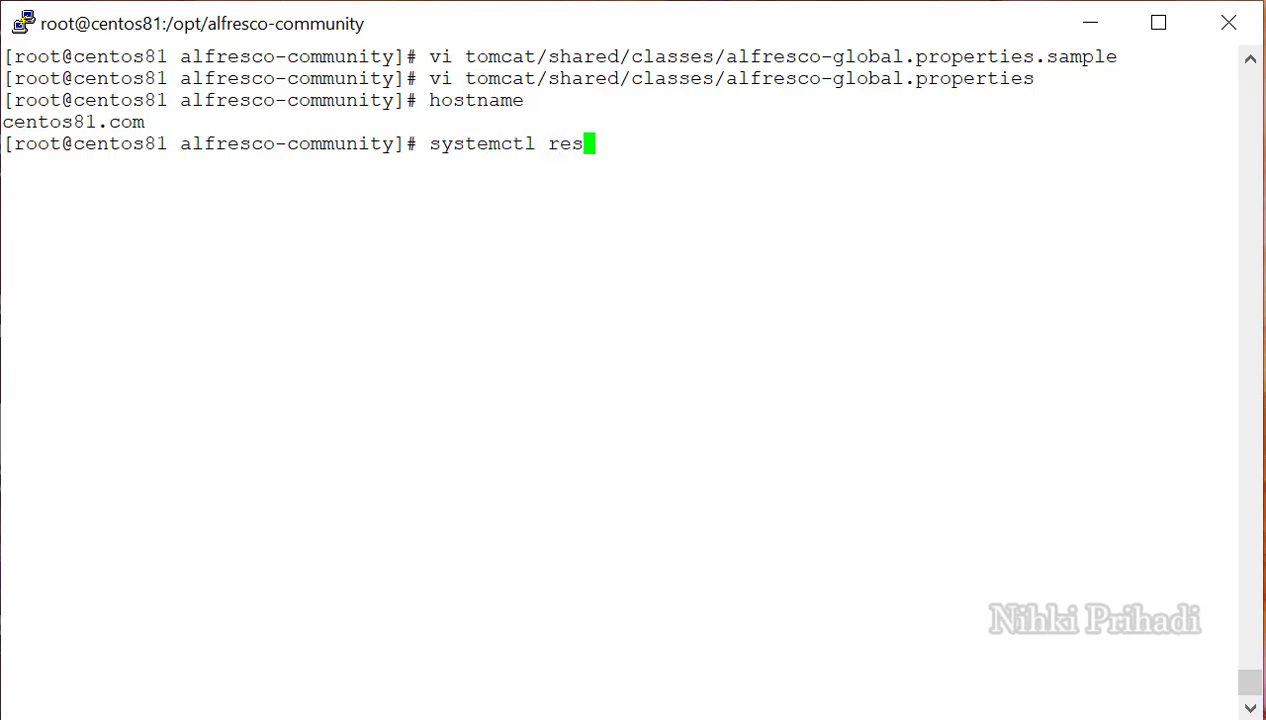
{"action": "type", "text": "tart al"}
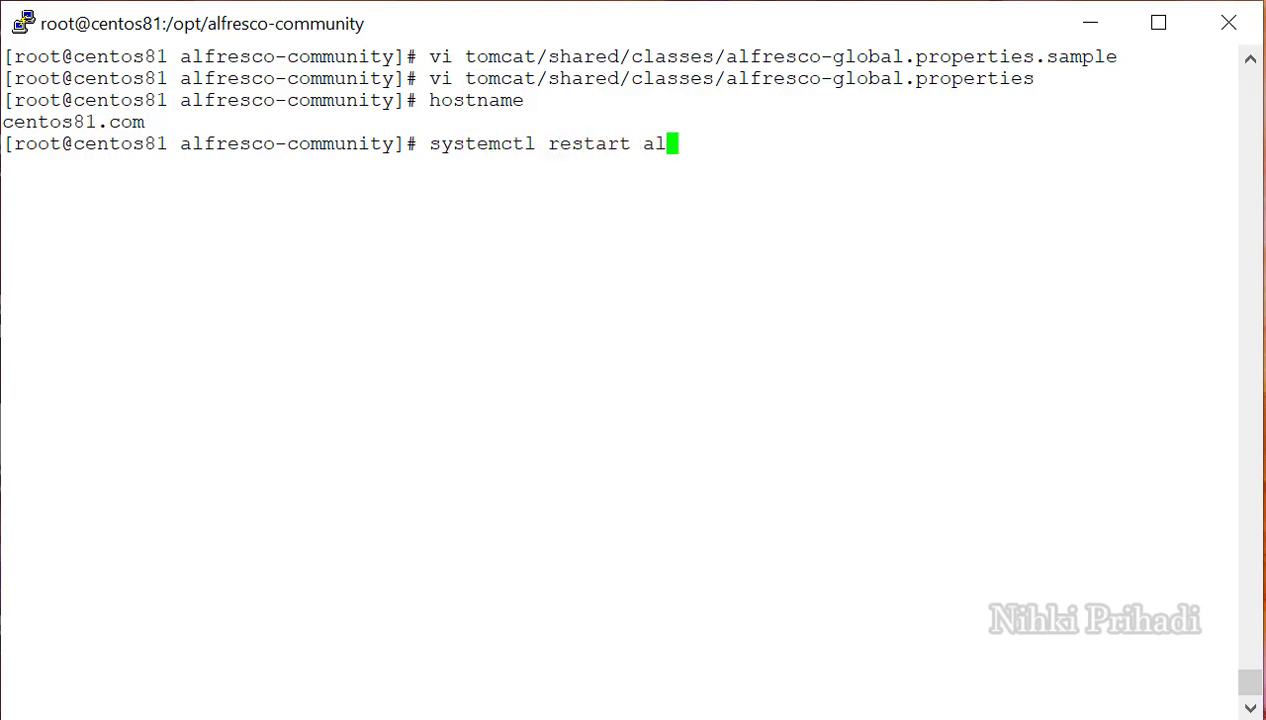
{"action": "type", "text": "fresco"}
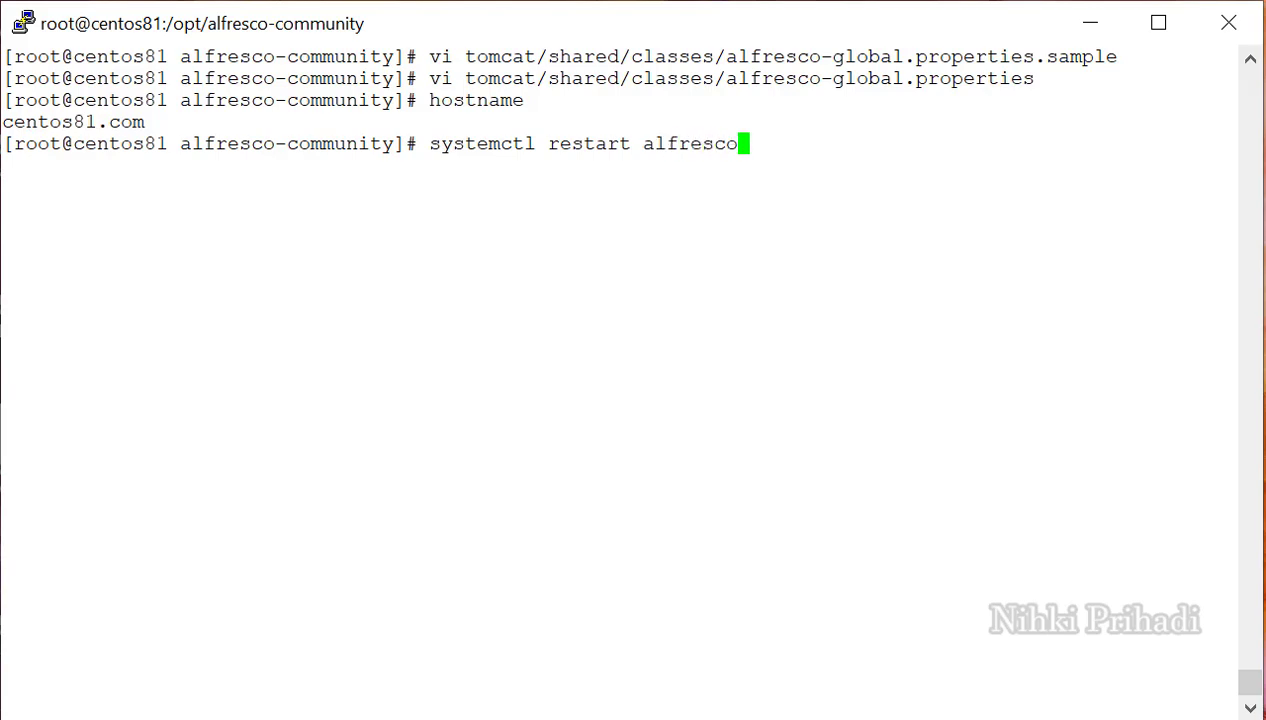
{"action": "key", "text": "Return"}
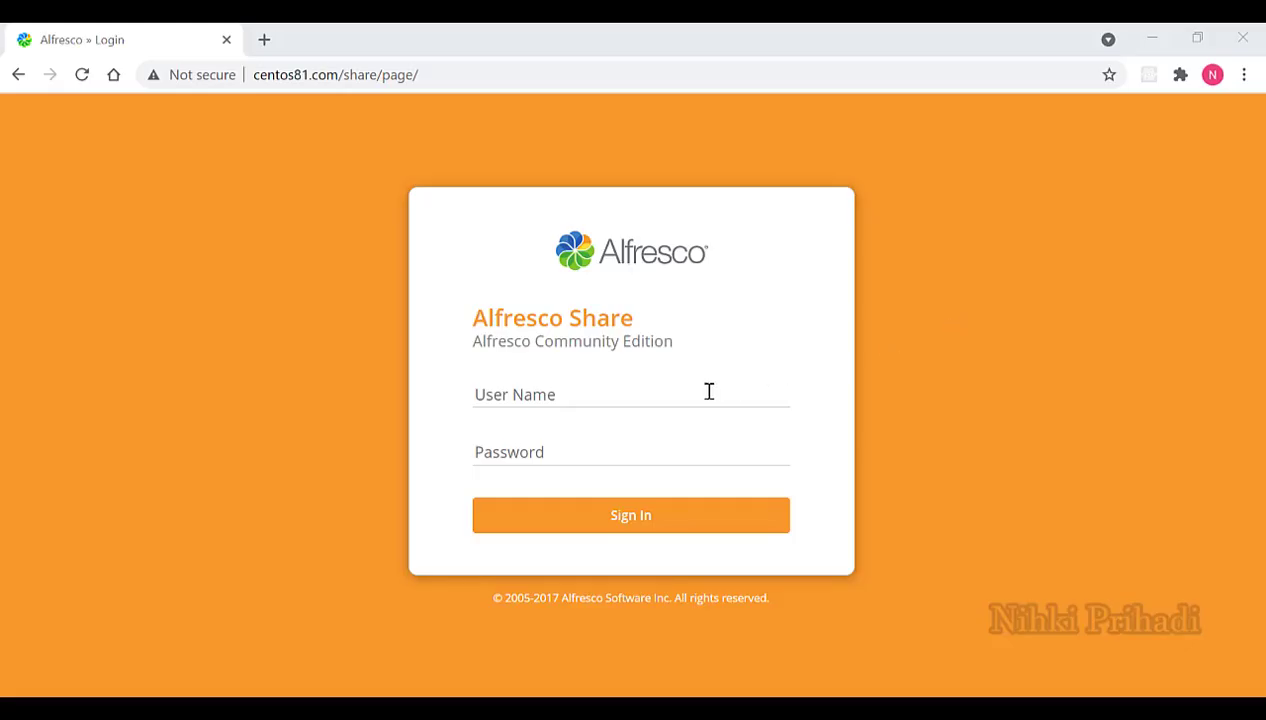
Log in to Alfresco Share as admin with the admin password.
{"action": "left_click", "coordinate": [688, 393]}
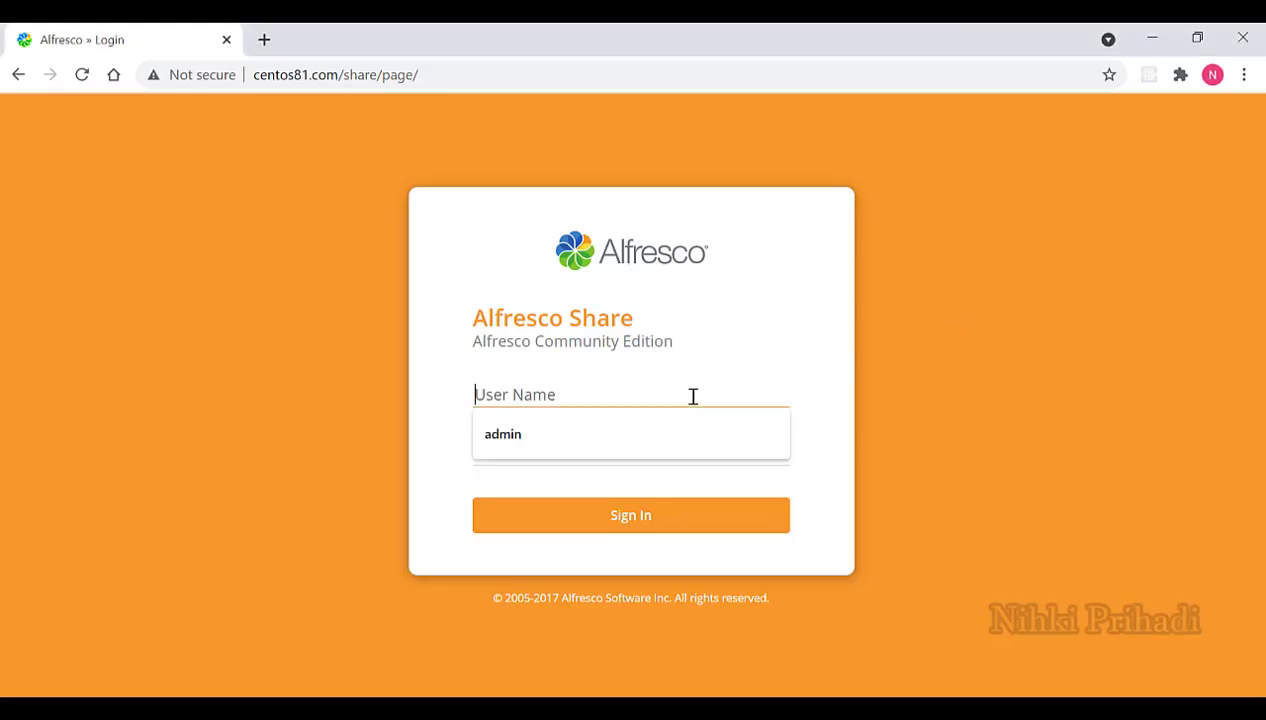
{"action": "type", "text": "admin"}
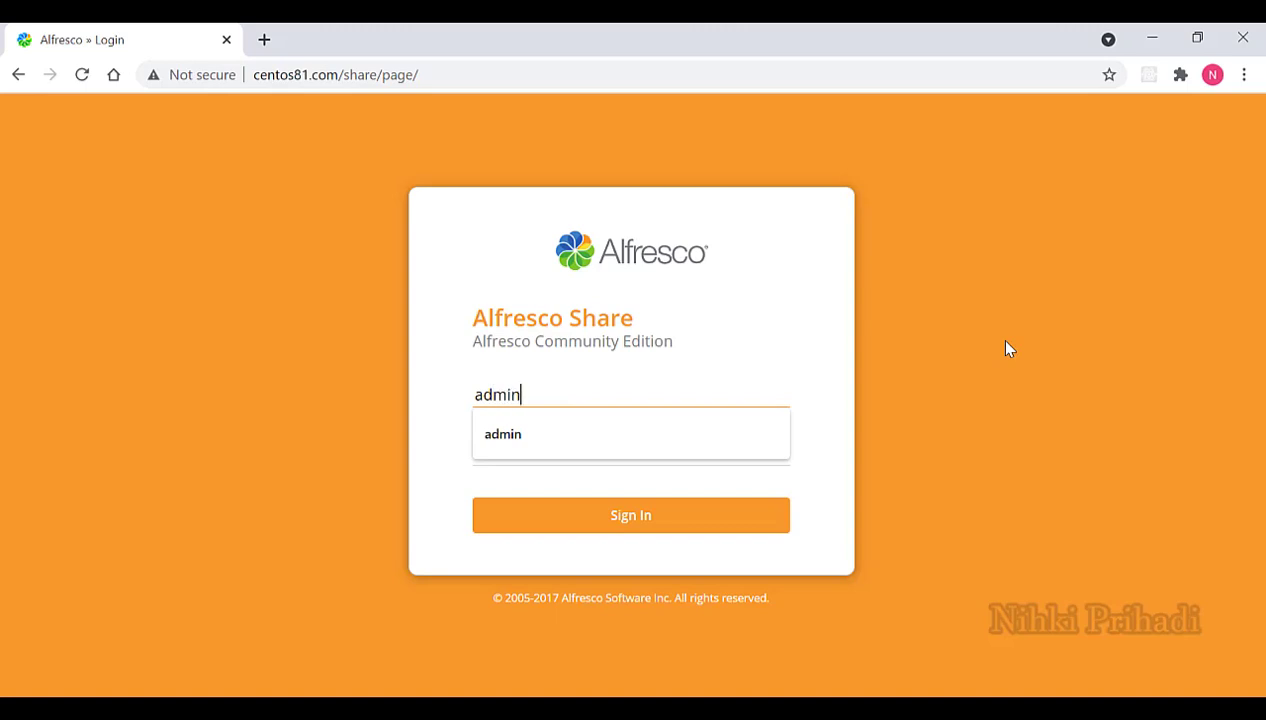
{"action": "key", "text": "Tab"}
{"action": "type", "text": "admin@123"}
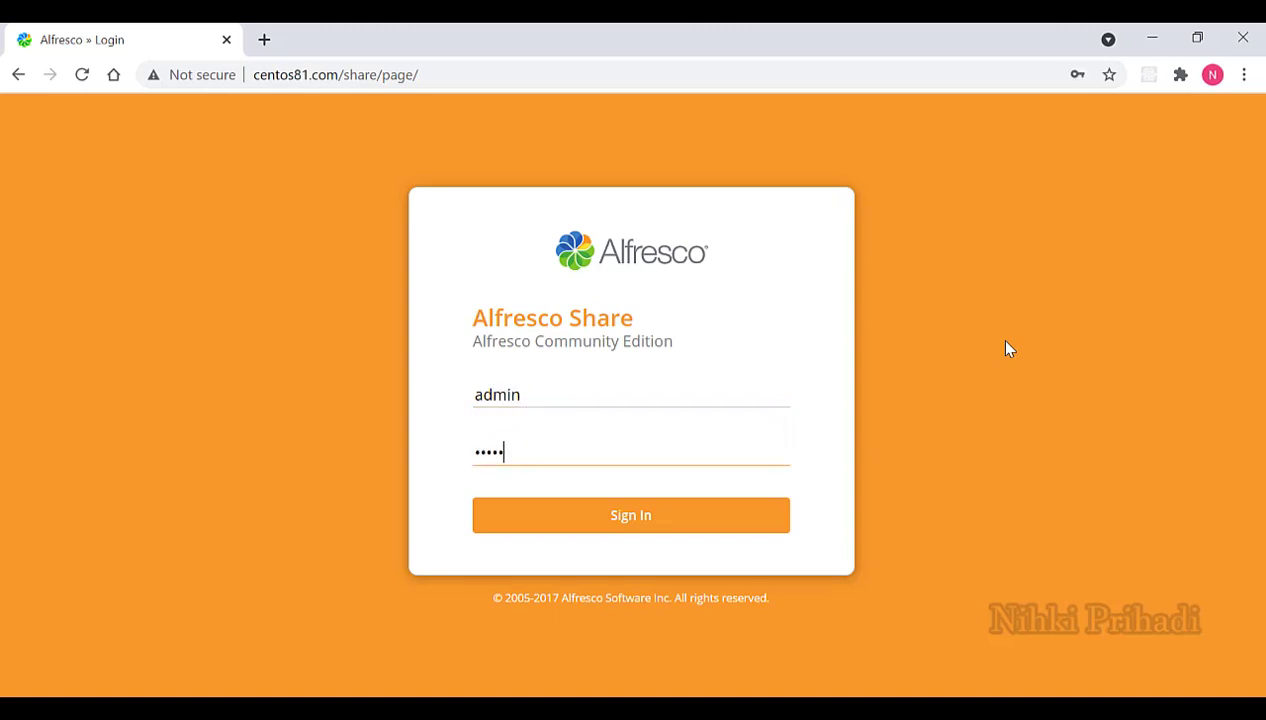
{"action": "key", "text": "Return"}
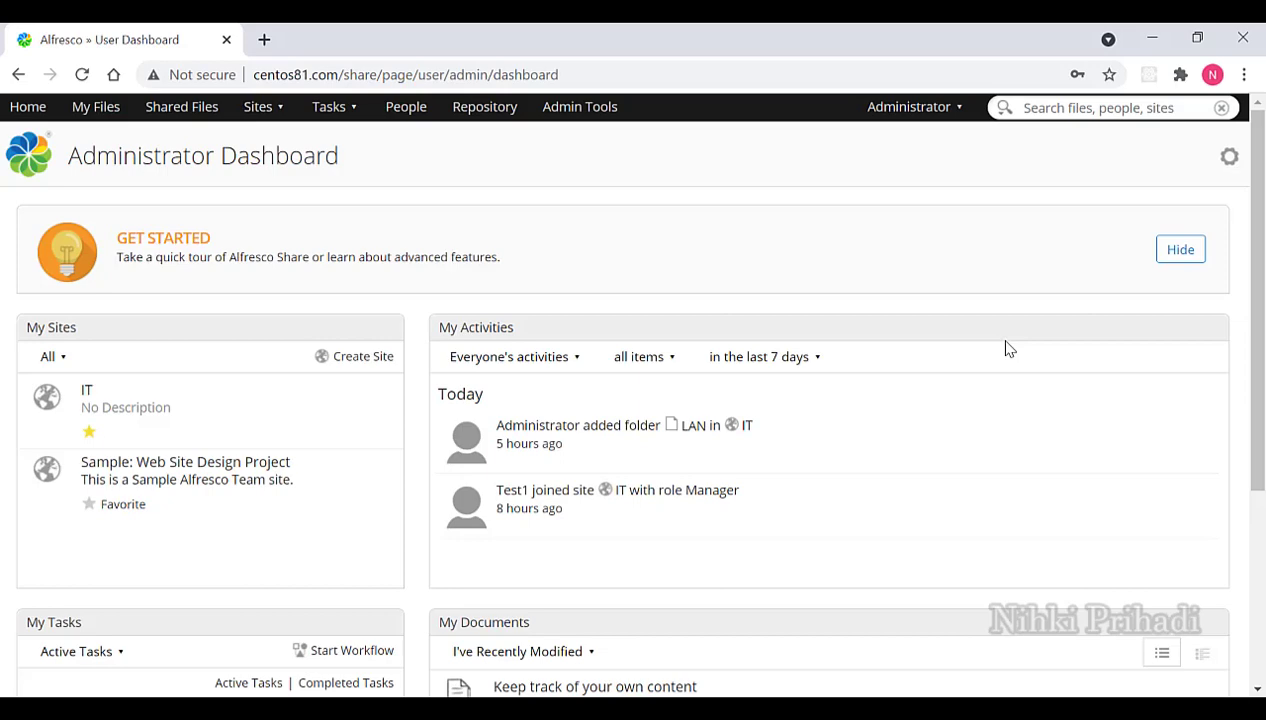
Start a new user in Admin Tools > Users with first name Test1 and a centos81.com e-mail.
{"action": "left_click", "coordinate": [593, 116]}
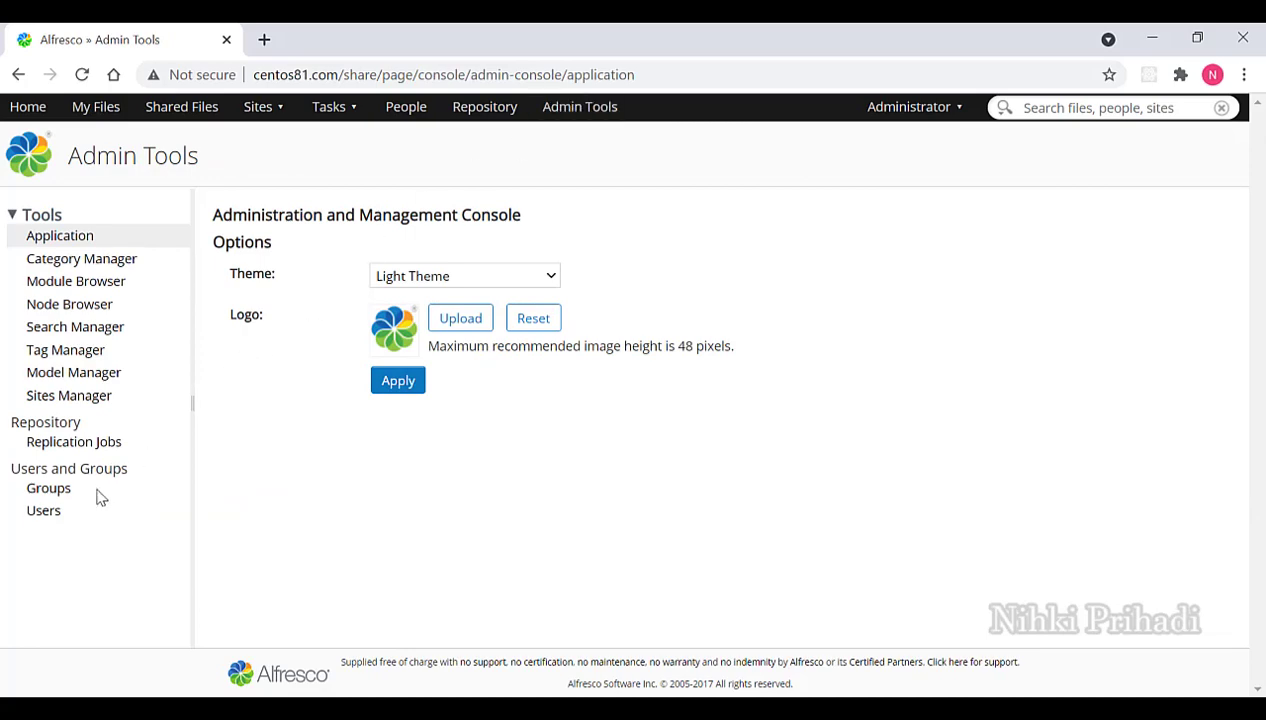
{"action": "left_click", "coordinate": [44, 512]}
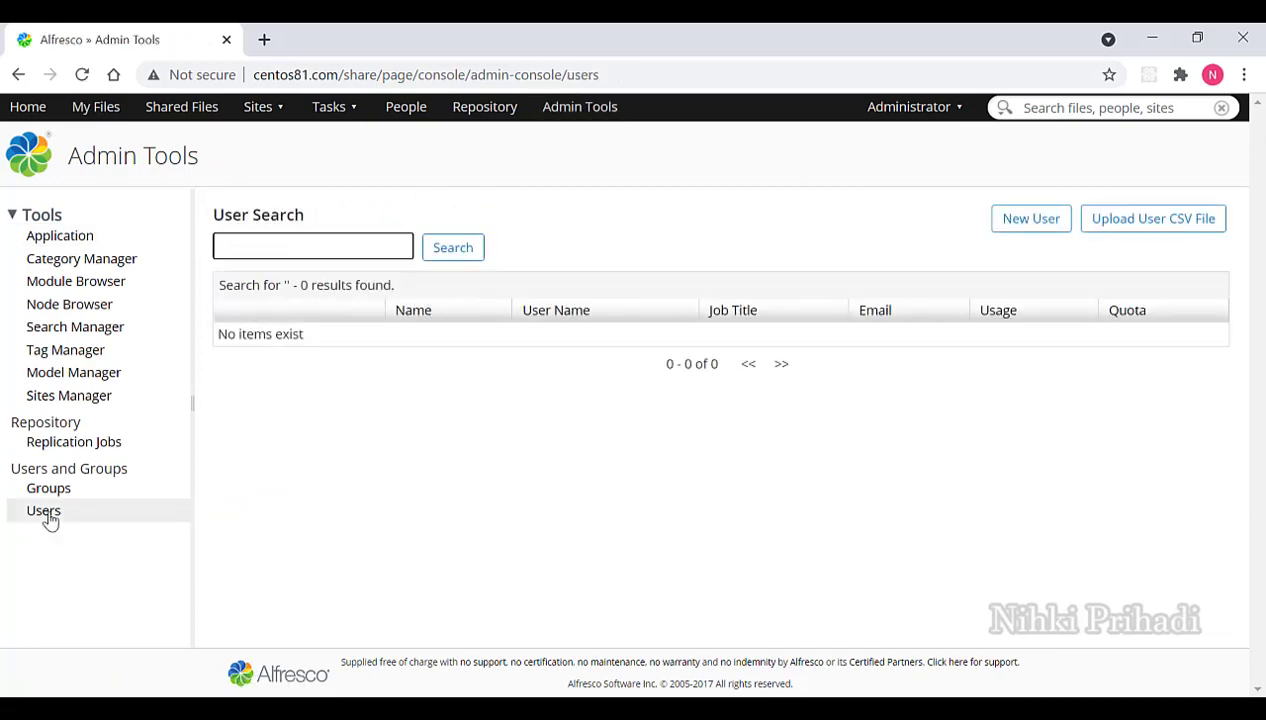
{"action": "left_click", "coordinate": [1021, 224]}
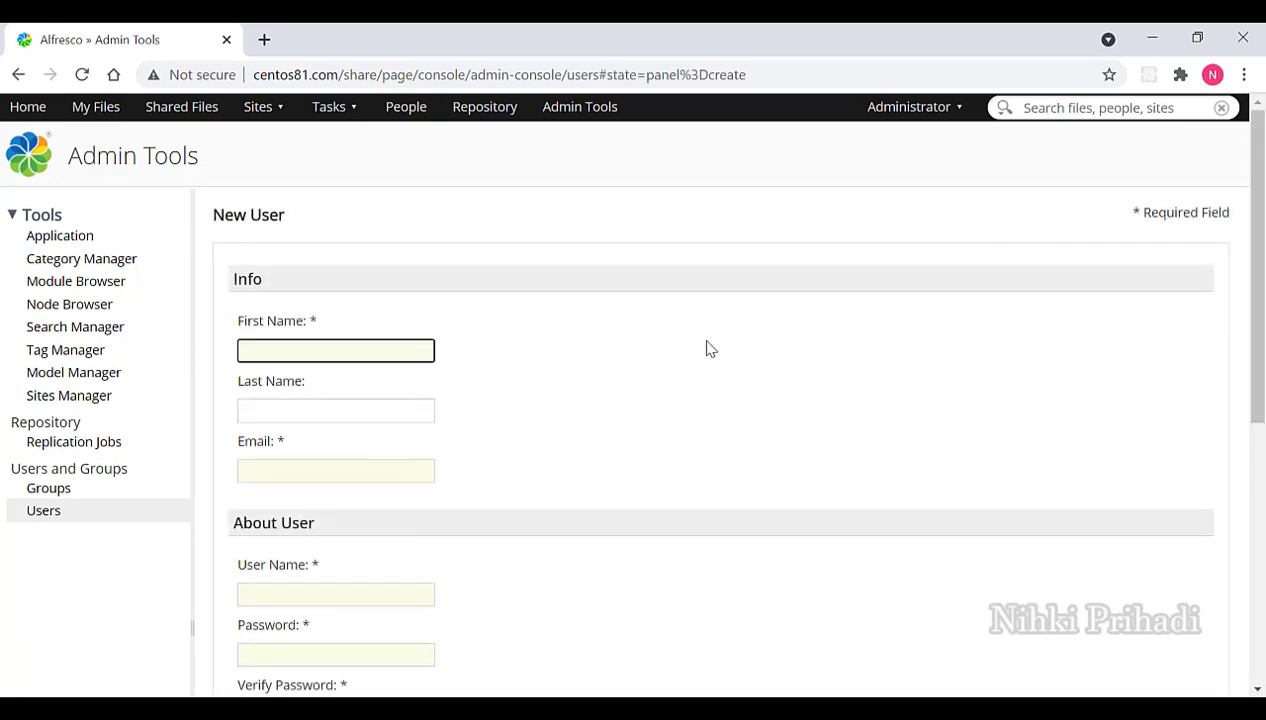
{"action": "type", "text": "Test1"}
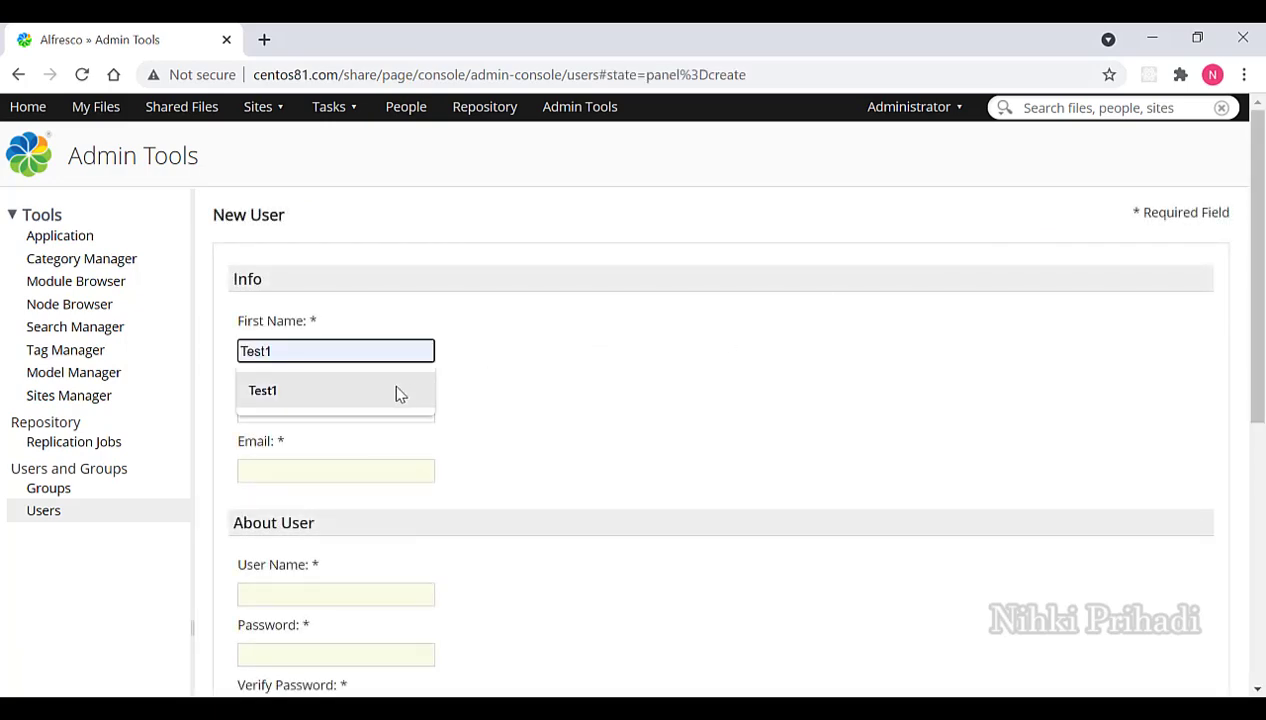
{"action": "left_click", "coordinate": [392, 390]}
{"action": "left_click", "coordinate": [367, 466]}
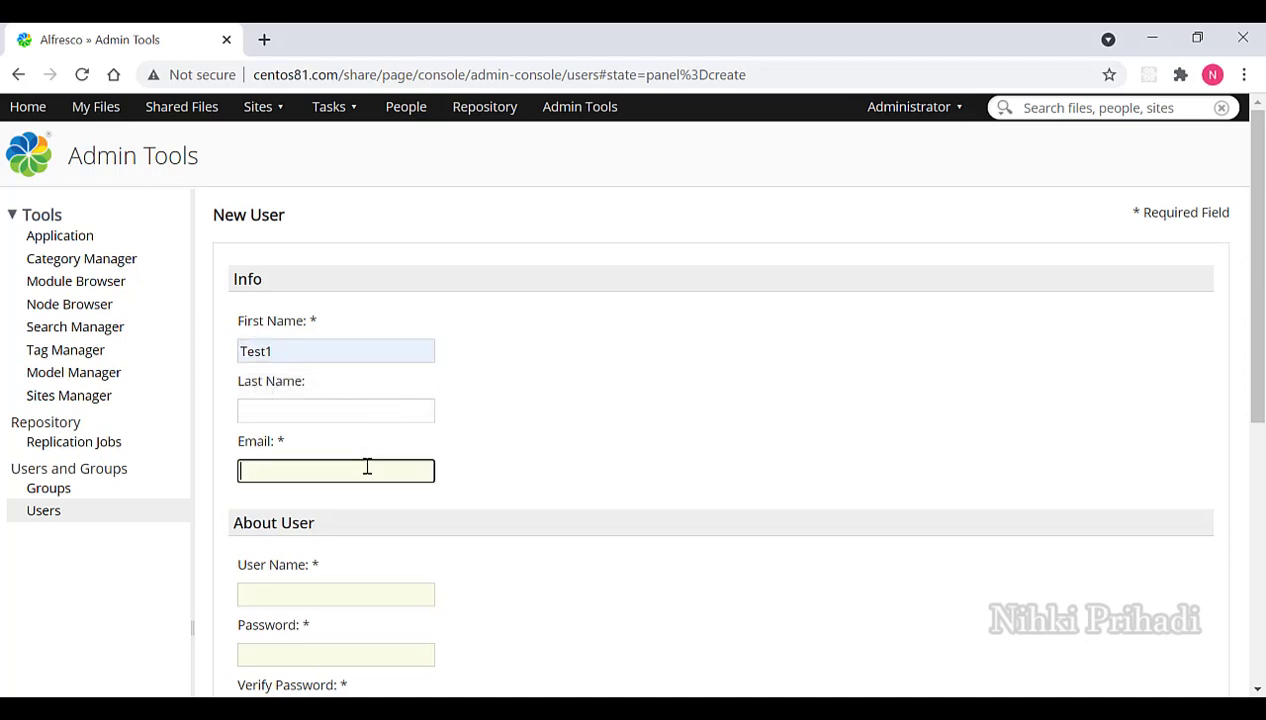
{"action": "type", "text": "test1"}
{"action": "key", "text": "ctrl+a"}
{"action": "left_click", "coordinate": [367, 466]}
{"action": "type", "text": "@centos81.com"}
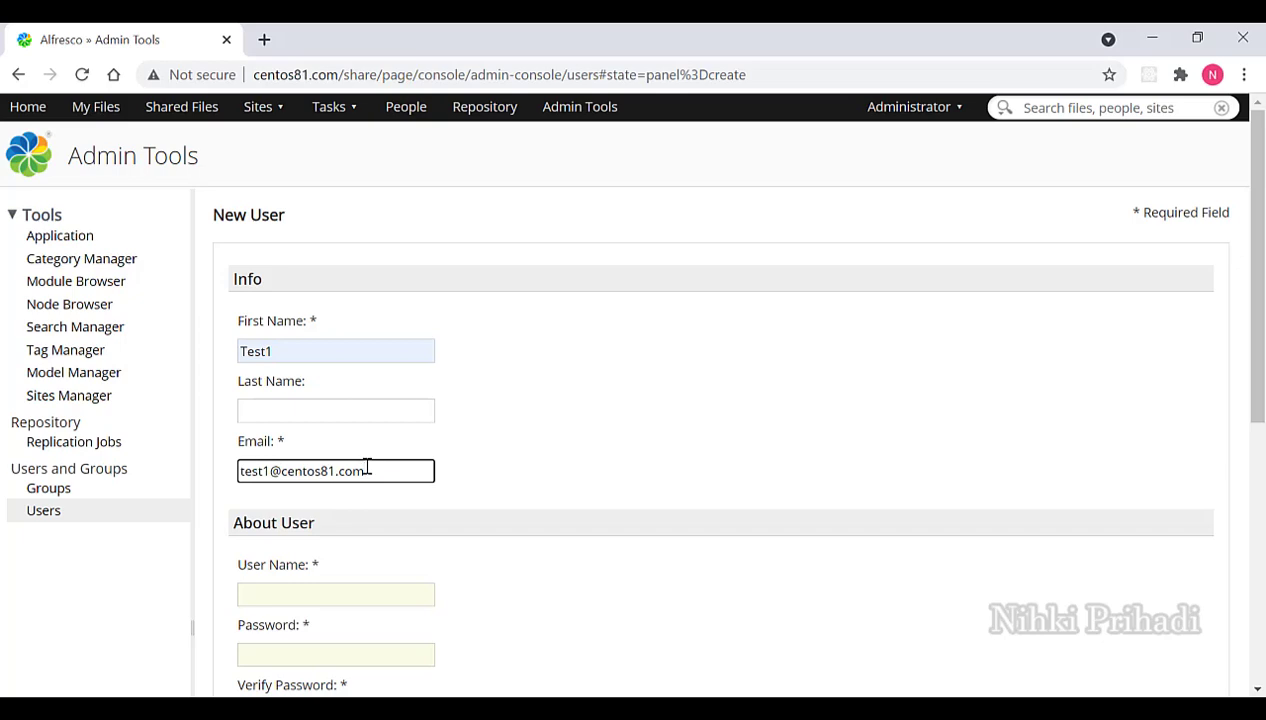
Set the user name to test1 and enter and confirm its password.
{"action": "scroll", "coordinate": [540, 452], "scroll_direction": "down", "scroll_amount": 2}
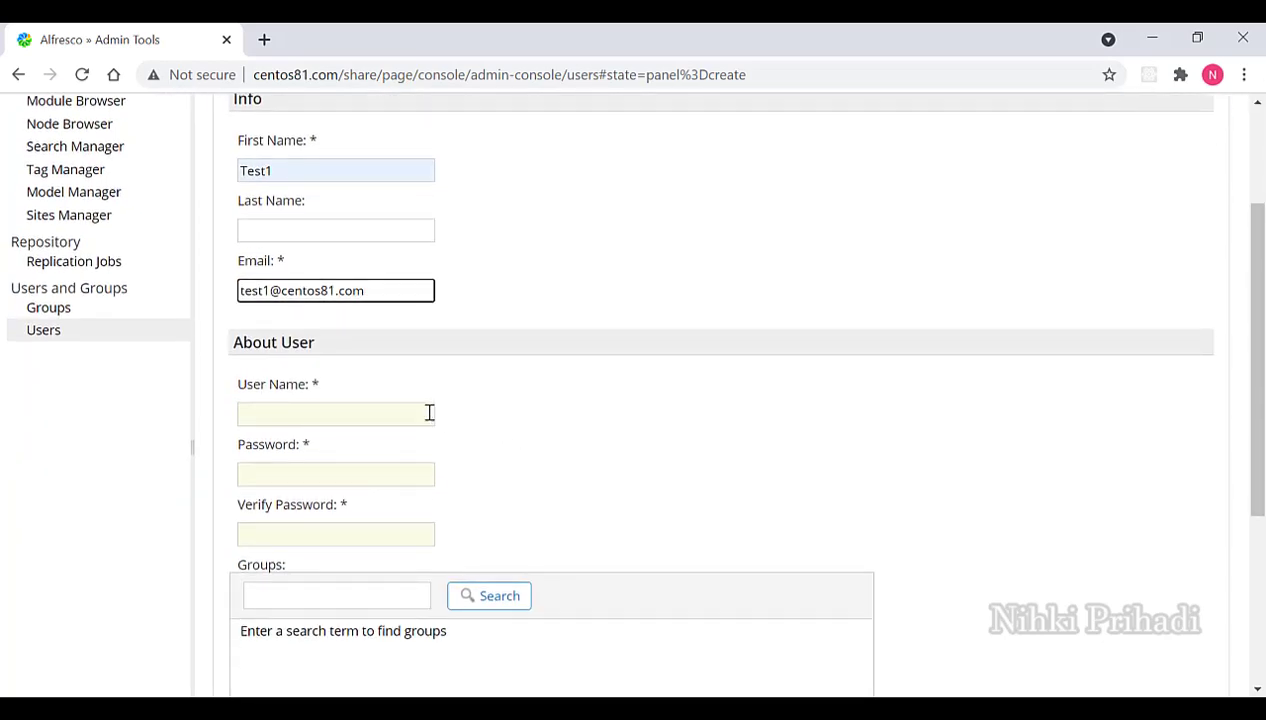
{"action": "left_click", "coordinate": [407, 413]}
{"action": "type", "text": "test1"}
{"action": "left_click", "coordinate": [386, 478]}
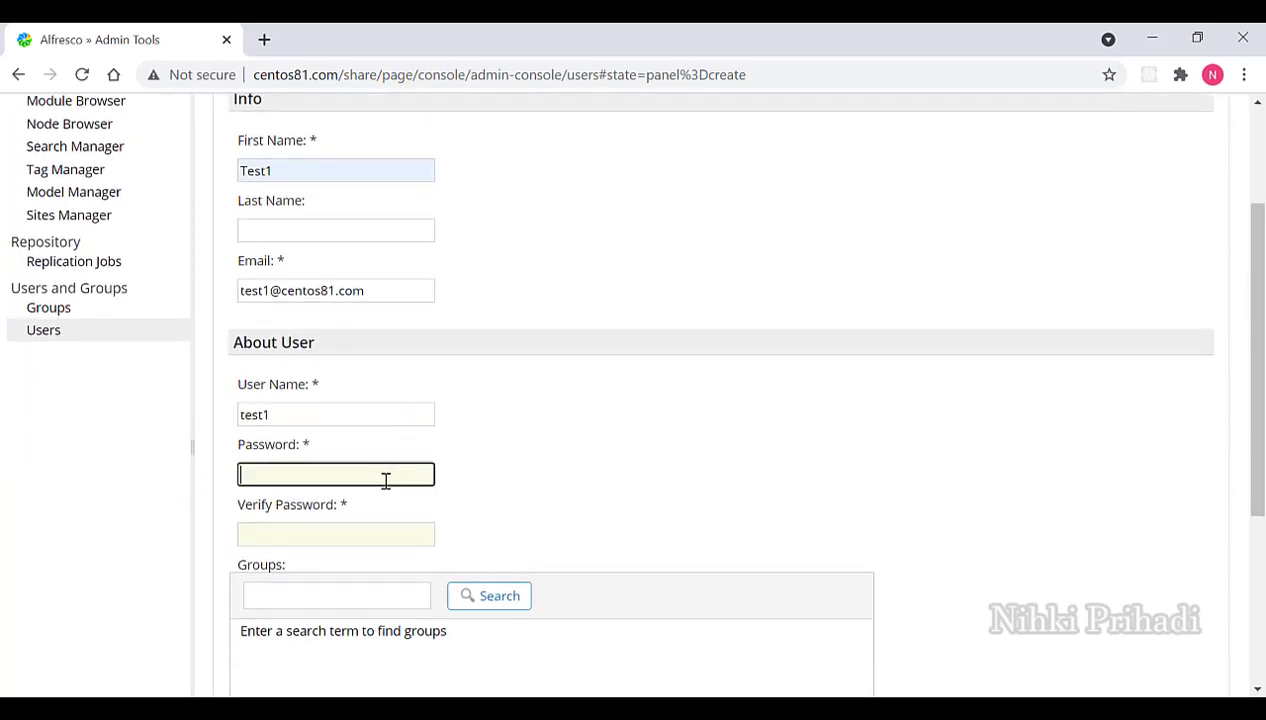
{"action": "type", "text": "test1"}
{"action": "left_click", "coordinate": [392, 535]}
{"action": "type", "text": "test1"}
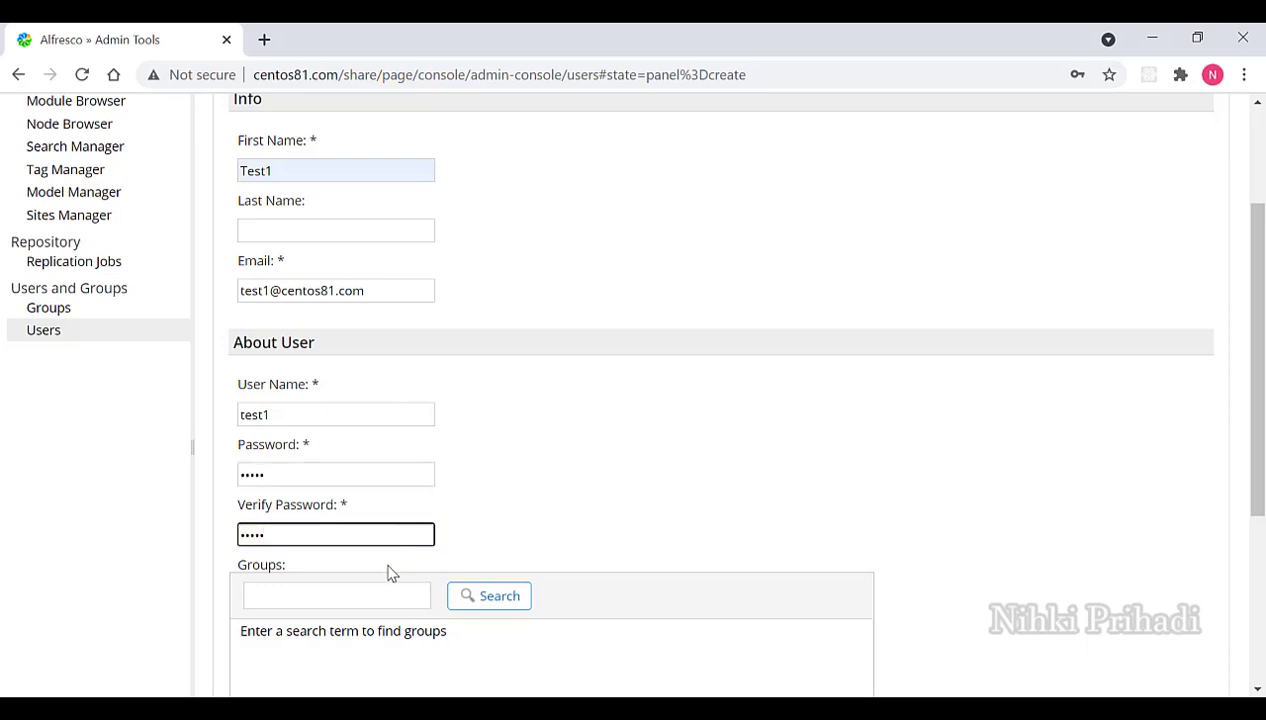
Add the user to EMAIL_CONTRIBUTORS, set a 10 MB quota, and create the user.
{"action": "left_click", "coordinate": [392, 596]}
{"action": "type", "text": "EM"}
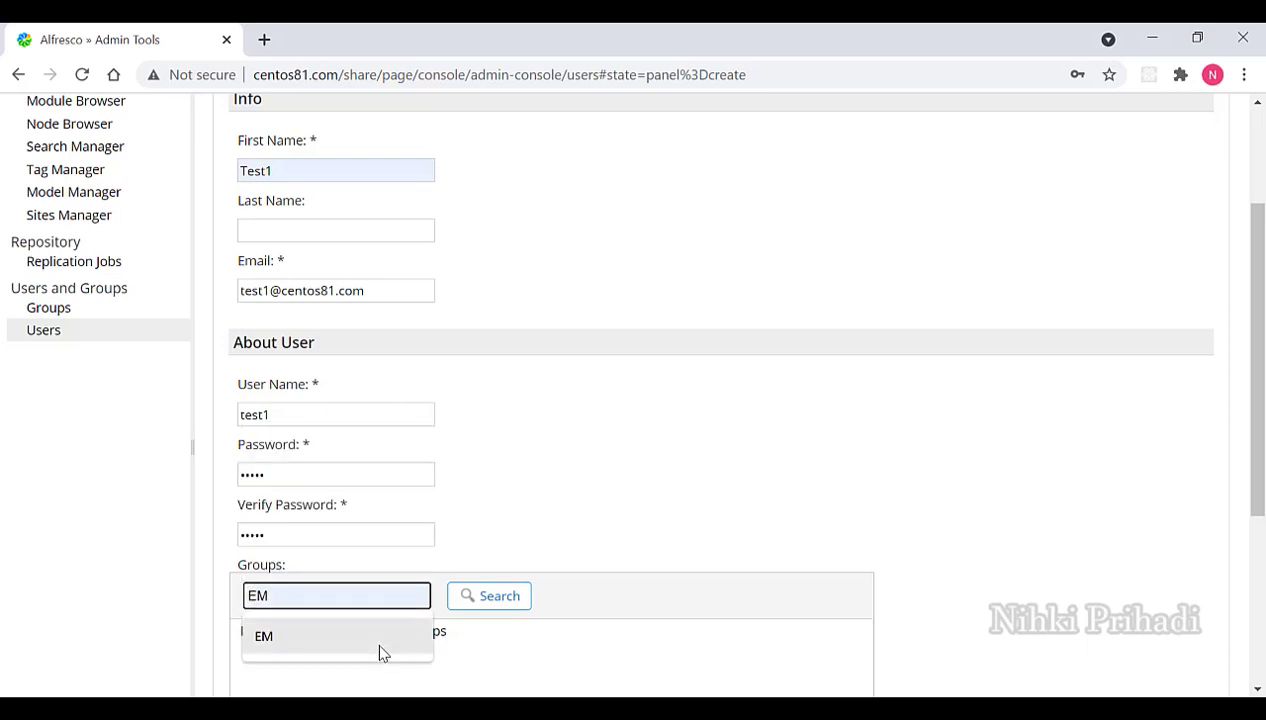
{"action": "left_click", "coordinate": [379, 652]}
{"action": "left_click", "coordinate": [470, 606]}
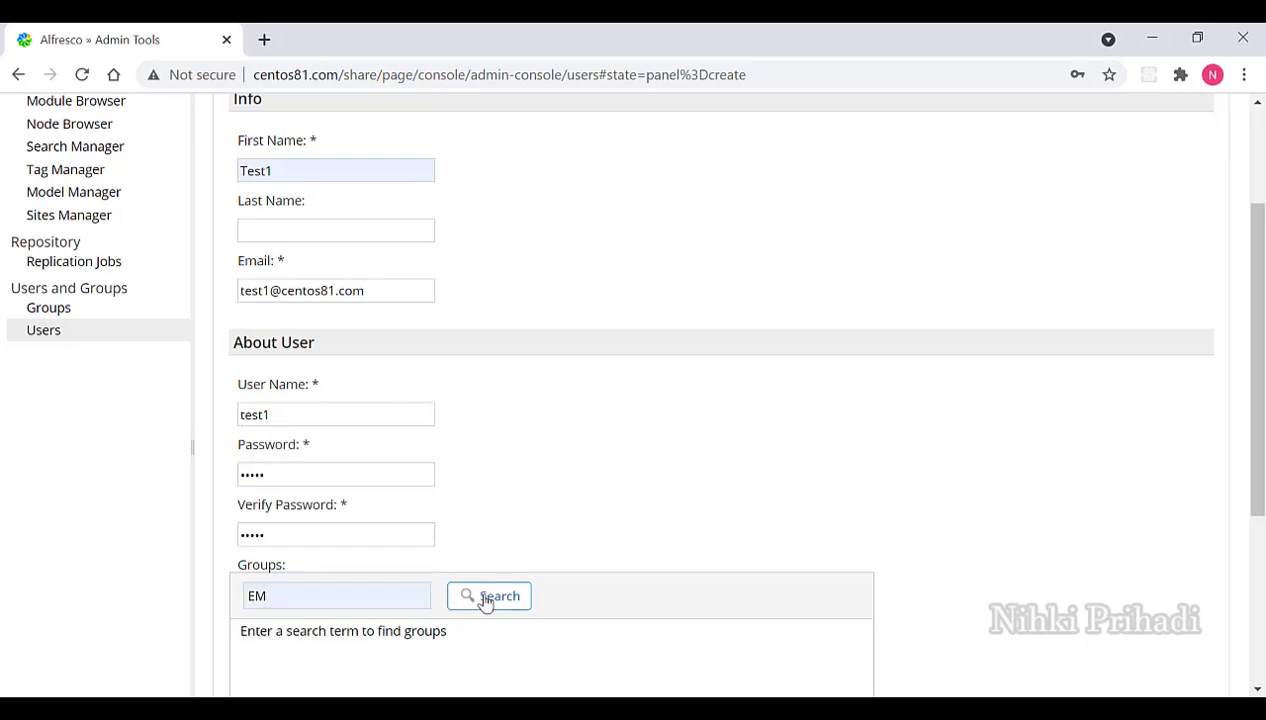
{"action": "scroll", "coordinate": [596, 511], "scroll_direction": "down", "scroll_amount": 3}
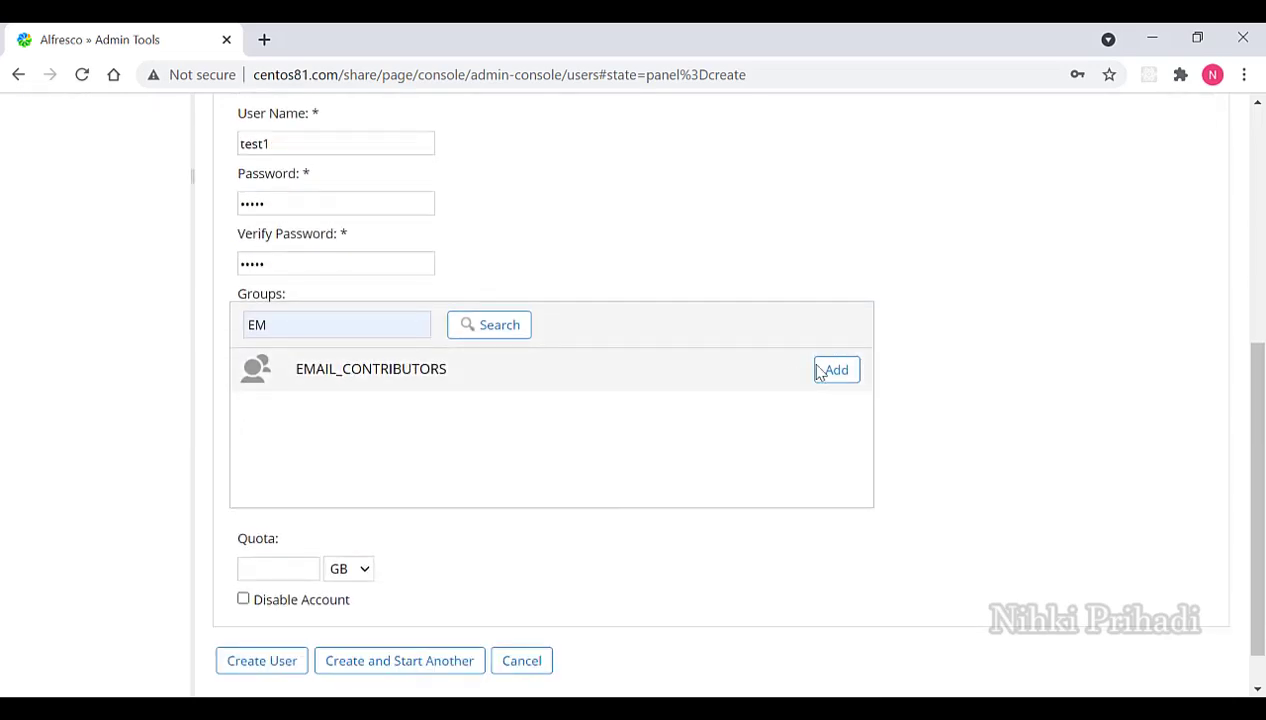
{"action": "left_click", "coordinate": [831, 370]}
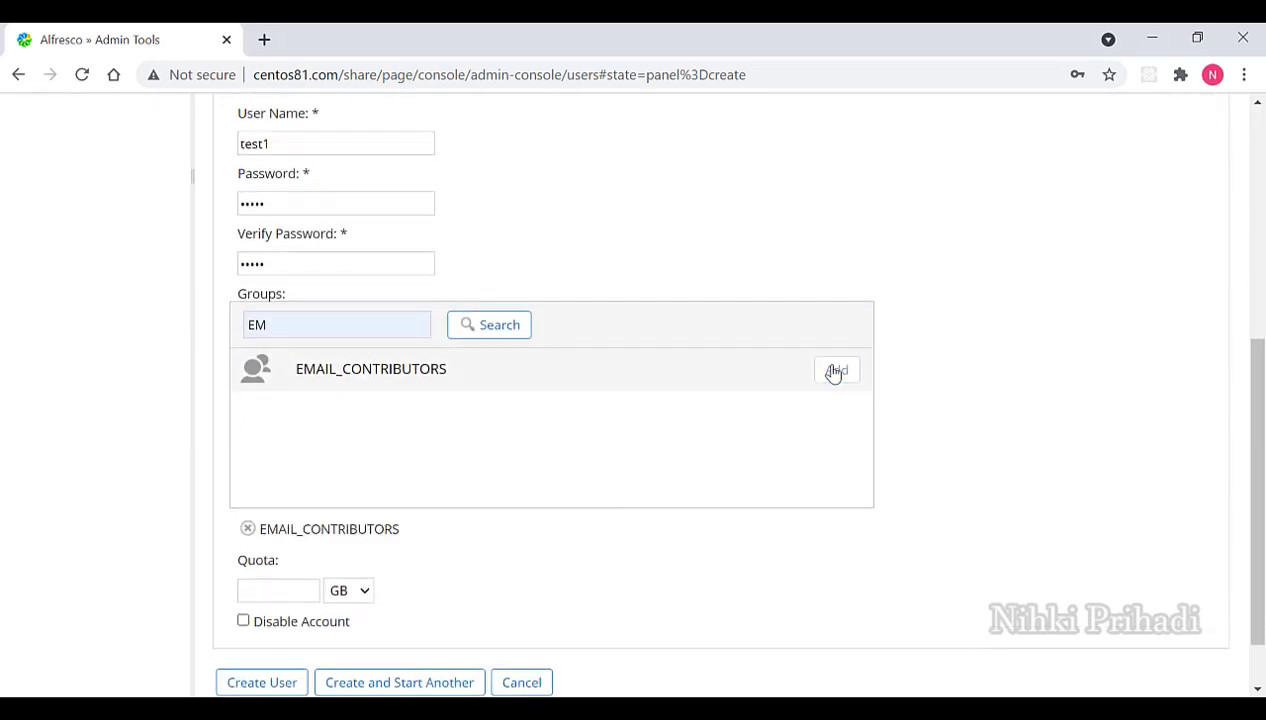
{"action": "left_click", "coordinate": [288, 596]}
{"action": "type", "text": "10"}
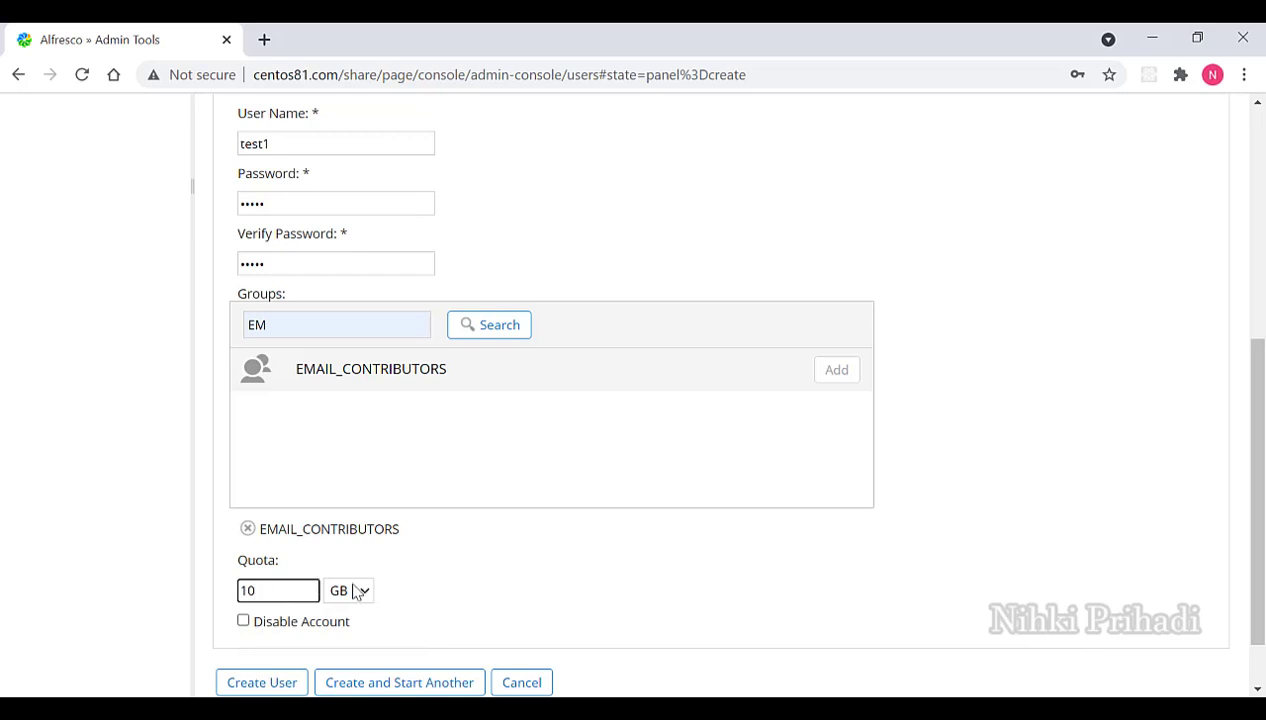
{"action": "left_click", "coordinate": [360, 591]}
{"action": "left_click", "coordinate": [356, 633]}
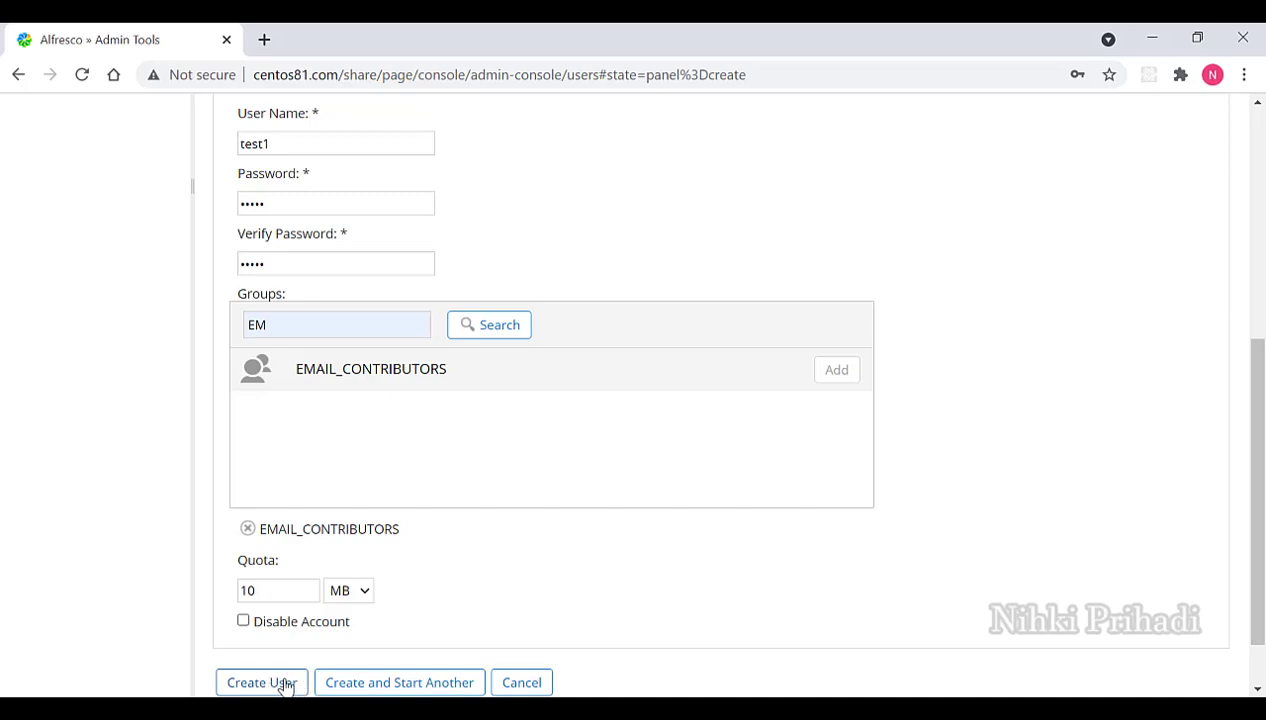
{"action": "left_click", "coordinate": [283, 685]}
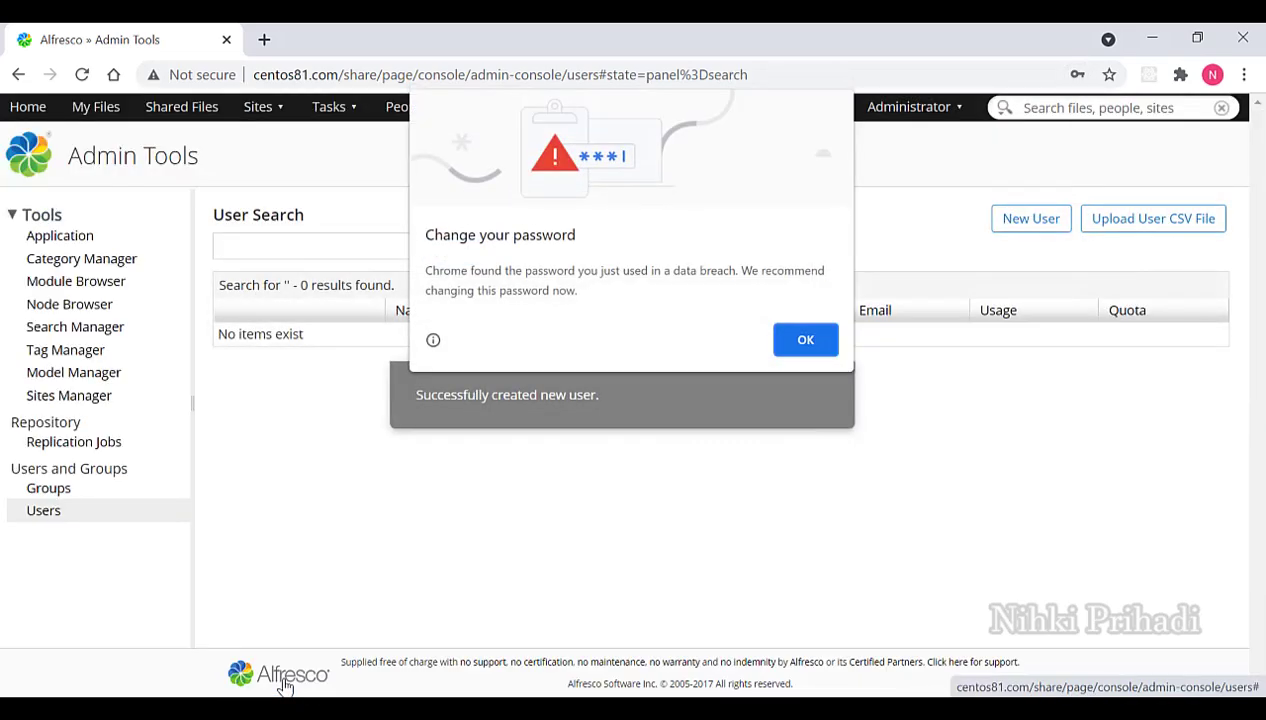
Dismiss the browser's password warning and search the user list for test1.
{"action": "left_click", "coordinate": [805, 341]}
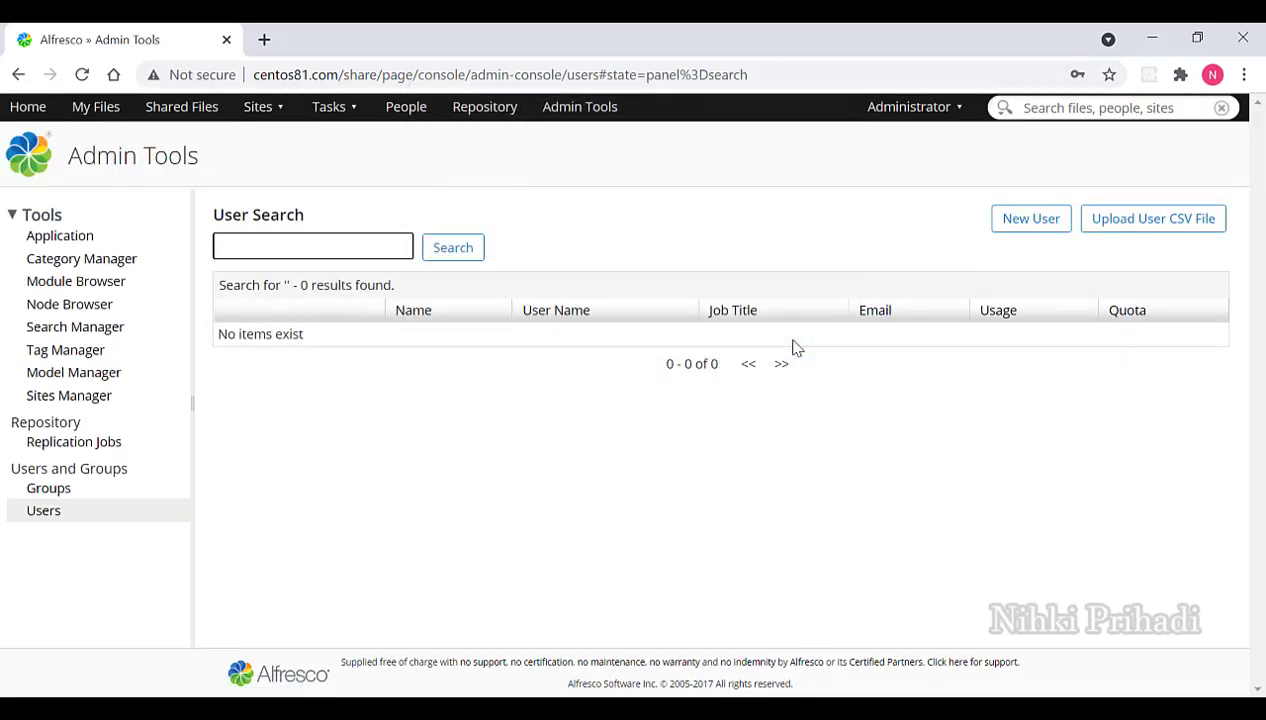
{"action": "type", "text": "test1"}
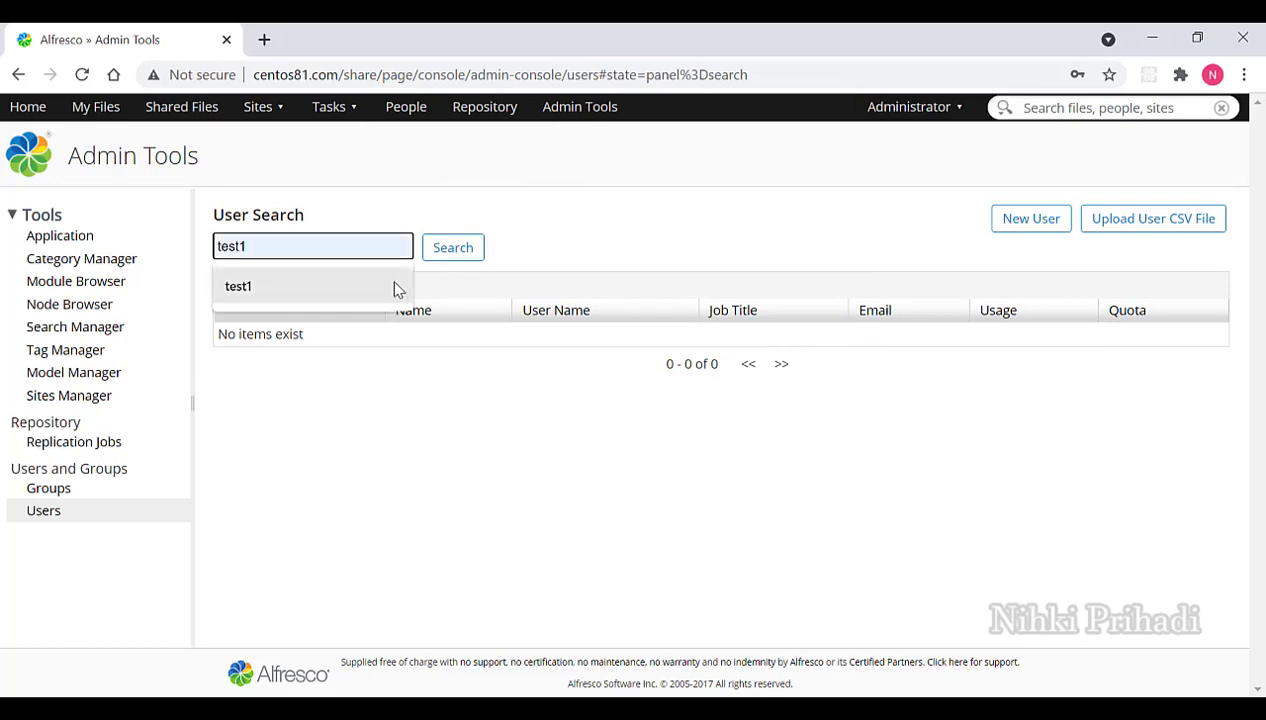
{"action": "left_click", "coordinate": [394, 289]}
{"action": "left_click", "coordinate": [430, 253]}
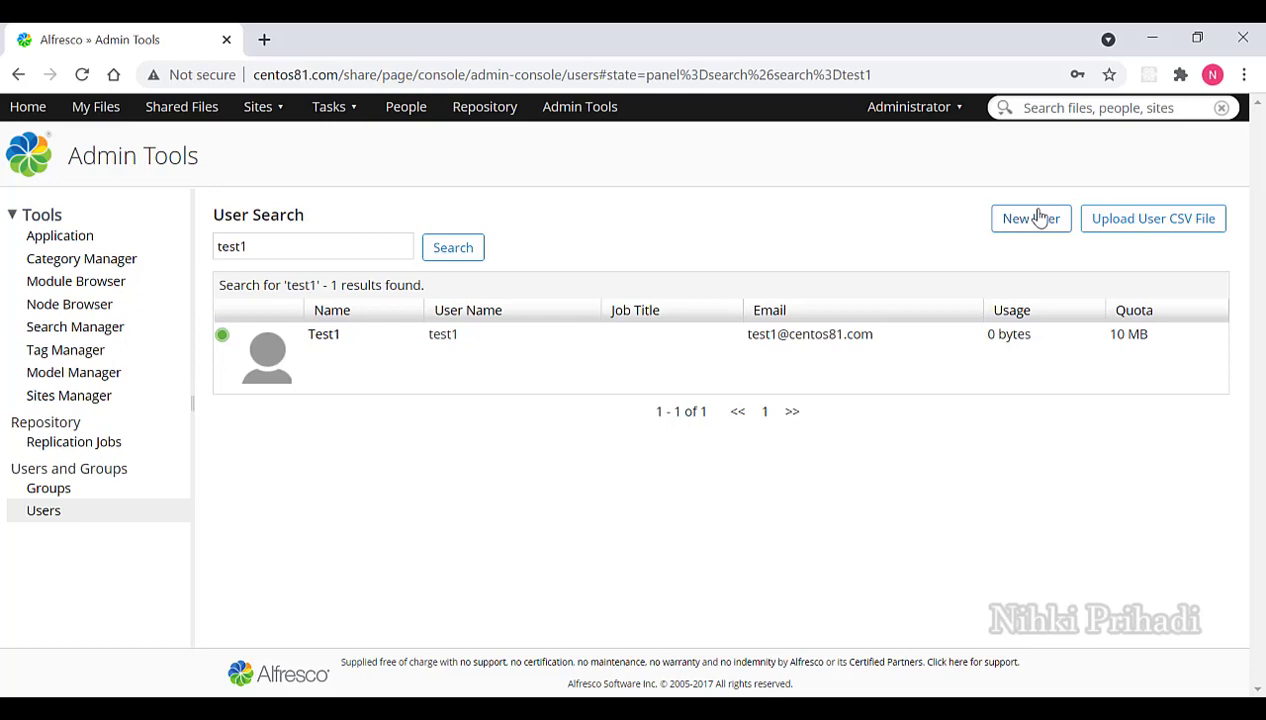
Start another new user with first name Anonymous and a lowercase centos81.com e-mail.
{"action": "left_click", "coordinate": [1039, 218]}
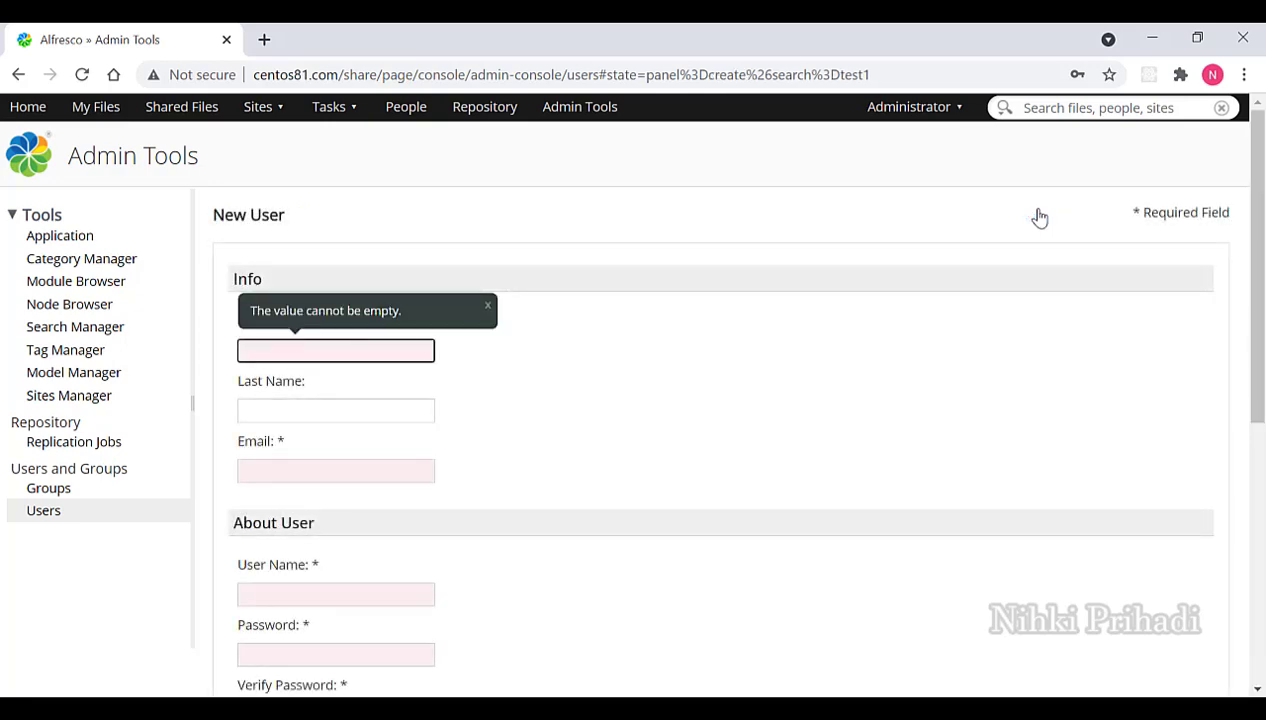
{"action": "type", "text": "A"}
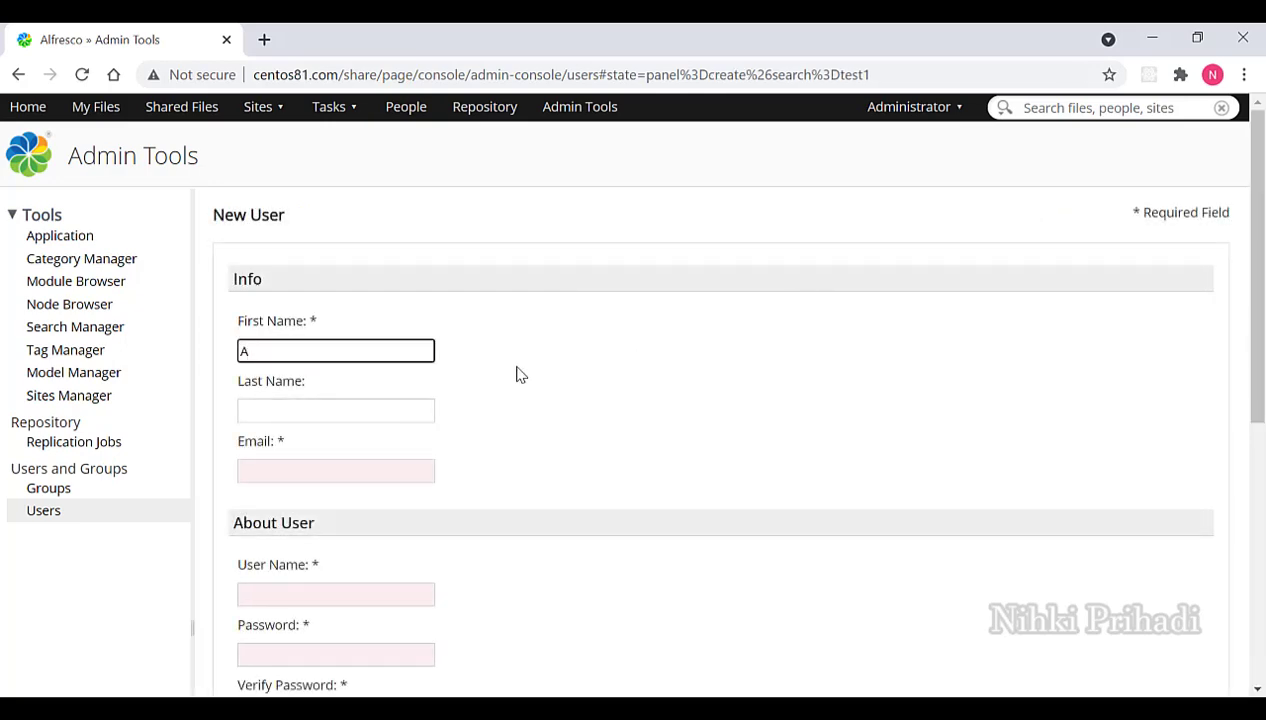
{"action": "type", "text": "nonymous"}
{"action": "key", "text": "ctrl+a"}
{"action": "key", "text": "ctrl+c"}
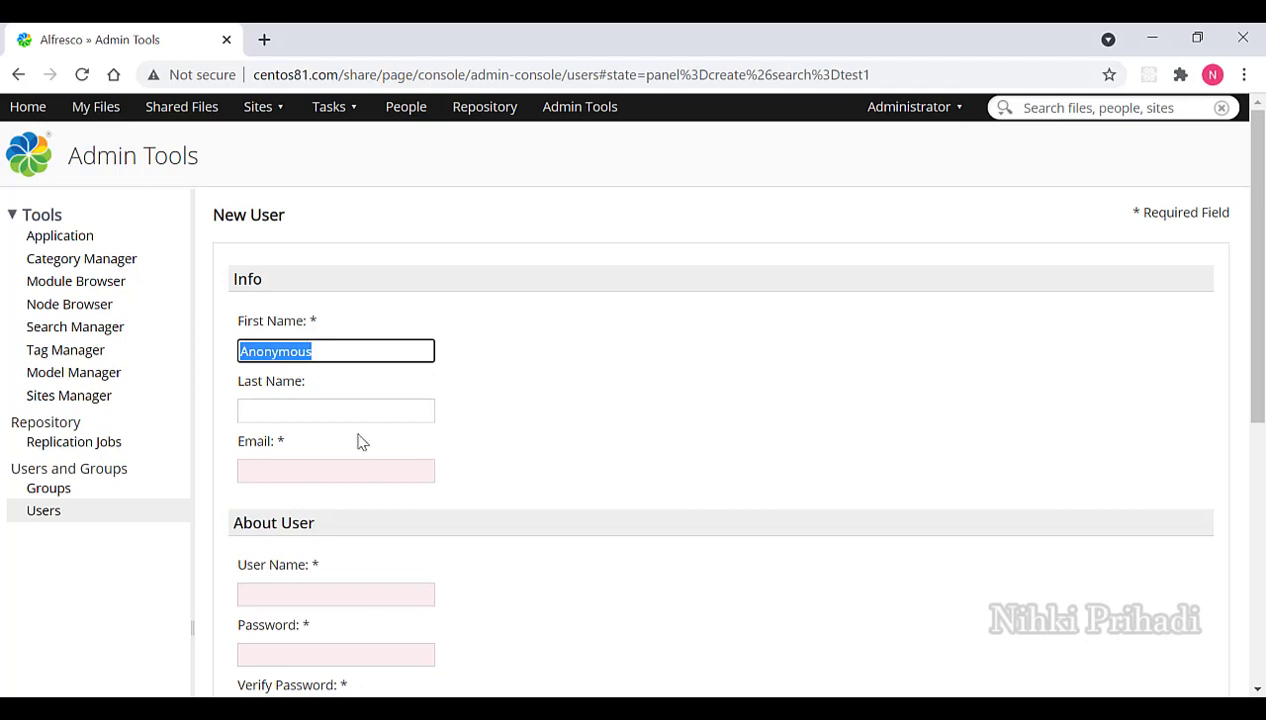
{"action": "left_click", "coordinate": [349, 469]}
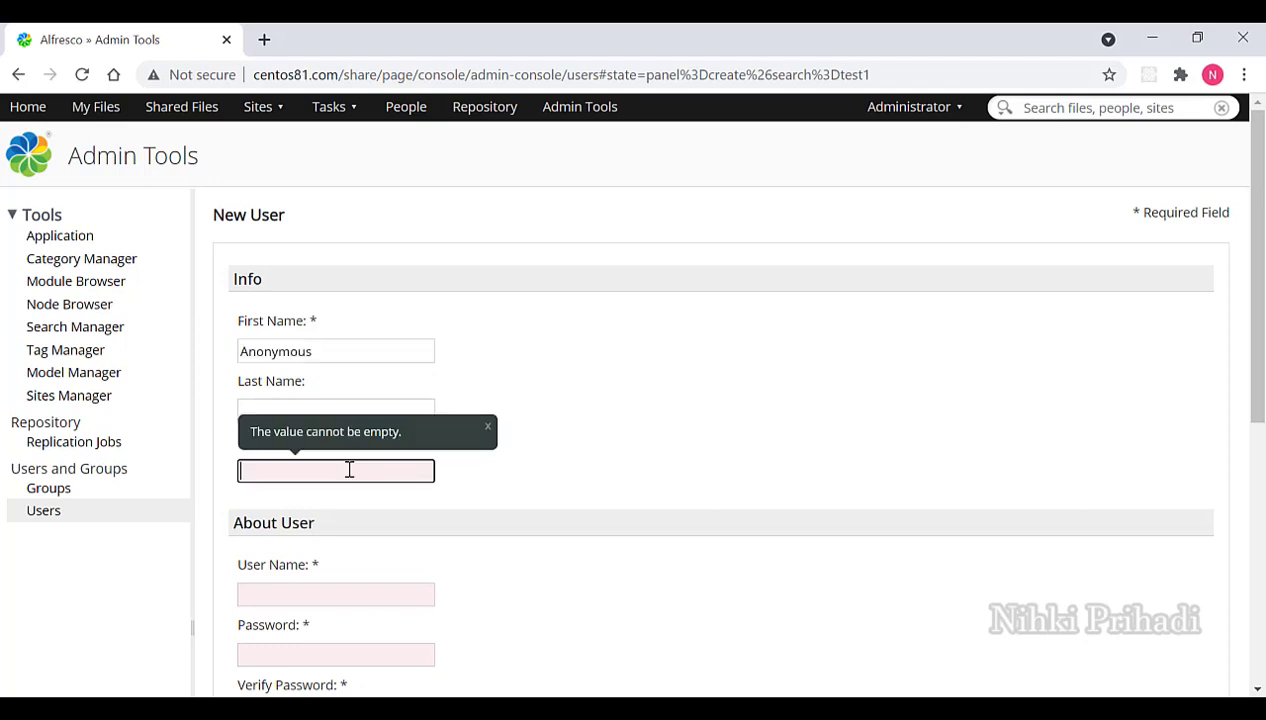
{"action": "key", "text": "ctrl+v"}
{"action": "key", "text": "Home"}
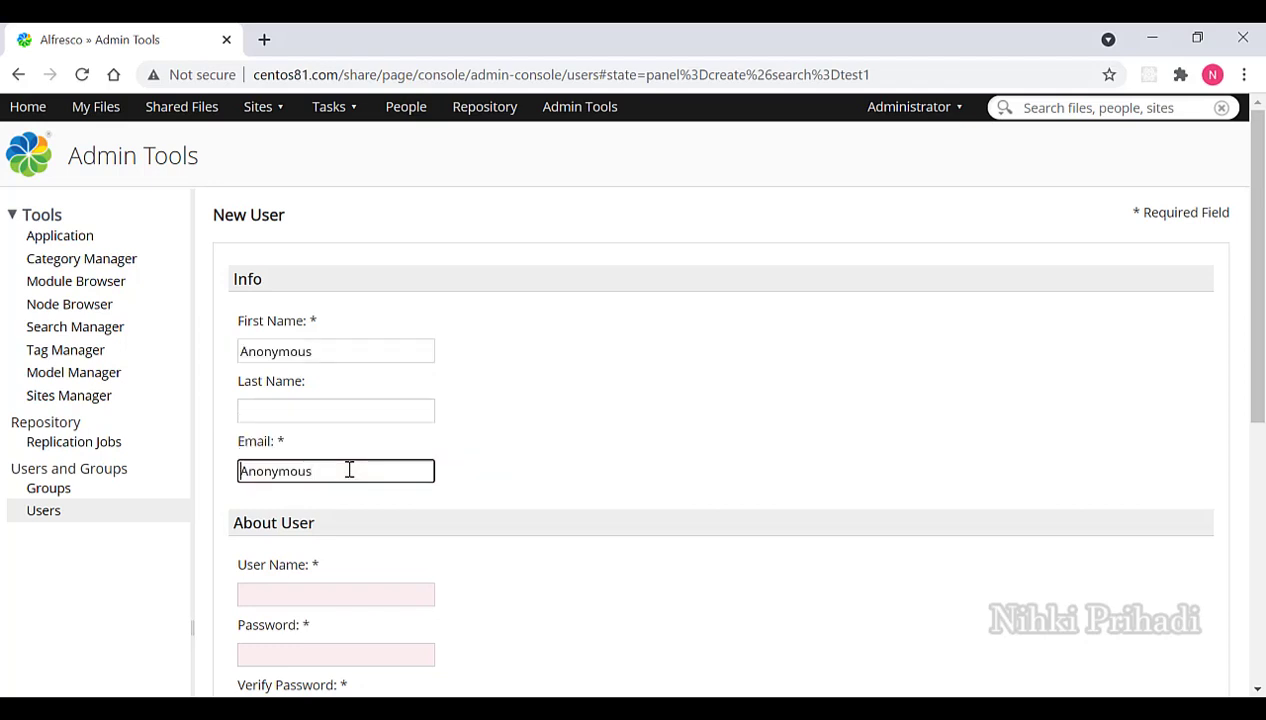
{"action": "key", "text": "Right"}
{"action": "key", "text": "BackSpace"}
{"action": "key", "text": "Right"}
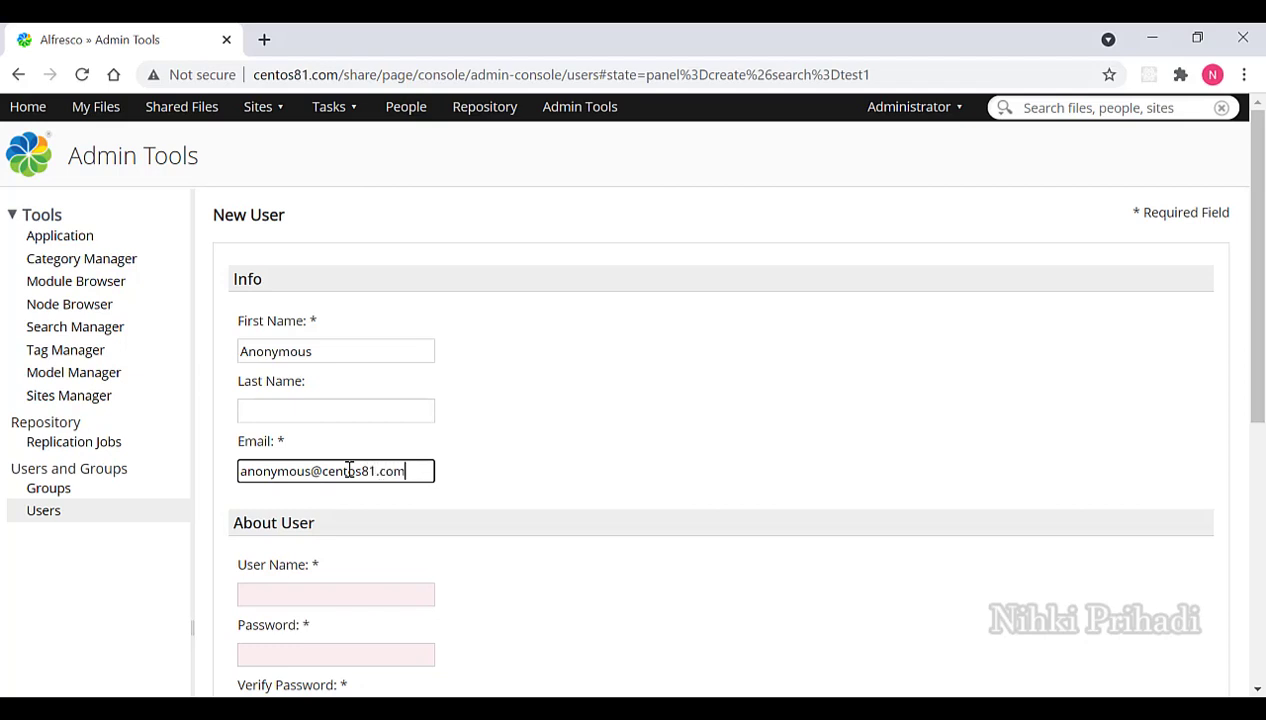
Set the user name to lowercase anonymous and enter and confirm the password.
{"action": "left_click", "coordinate": [362, 594]}
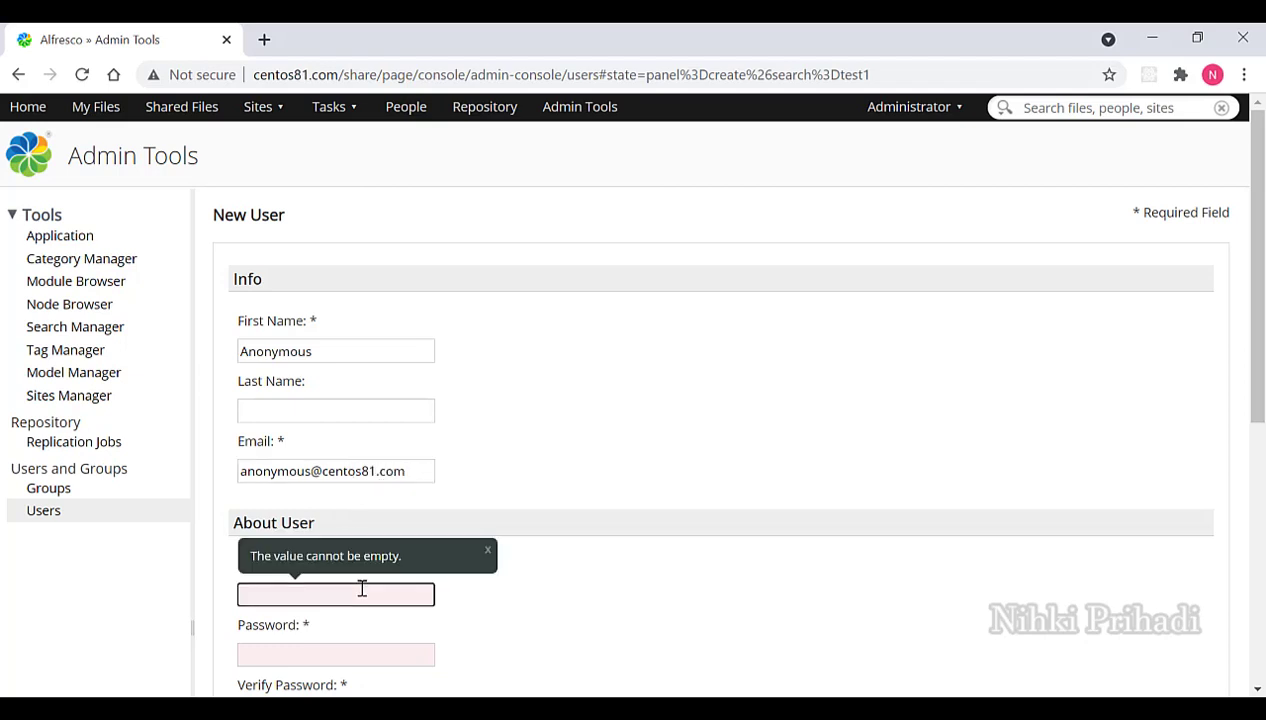
{"action": "key", "text": "ctrl+v"}
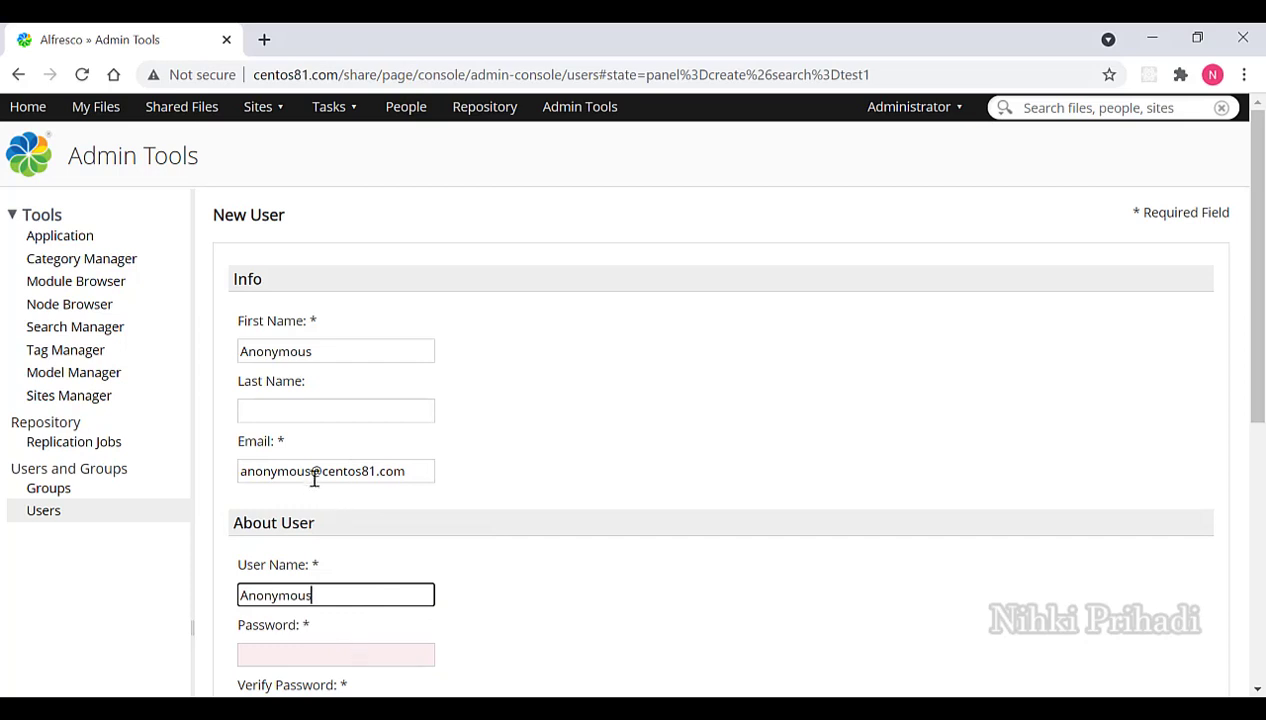
{"action": "double_click", "coordinate": [297, 471]}
{"action": "key", "text": "ctrl+c"}
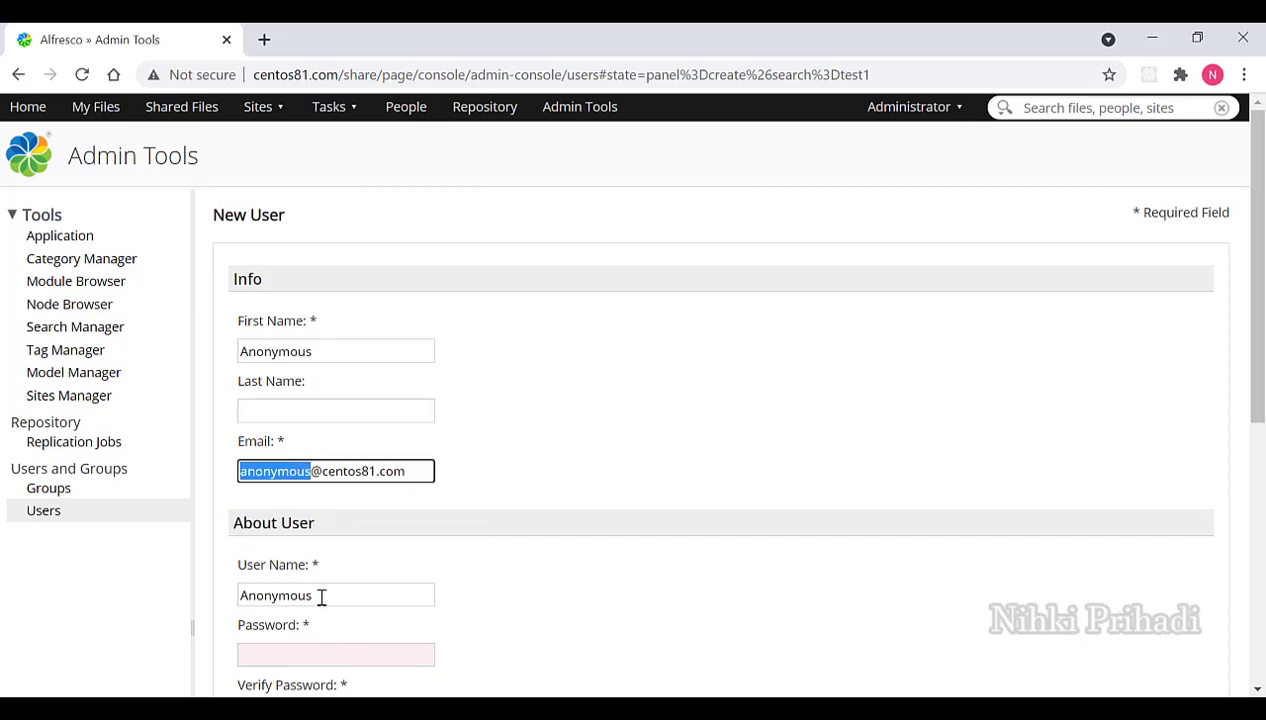
{"action": "left_click", "coordinate": [321, 596]}
{"action": "key", "text": "ctrl+a"}
{"action": "key", "text": "ctrl+v"}
{"action": "left_click", "coordinate": [331, 656]}
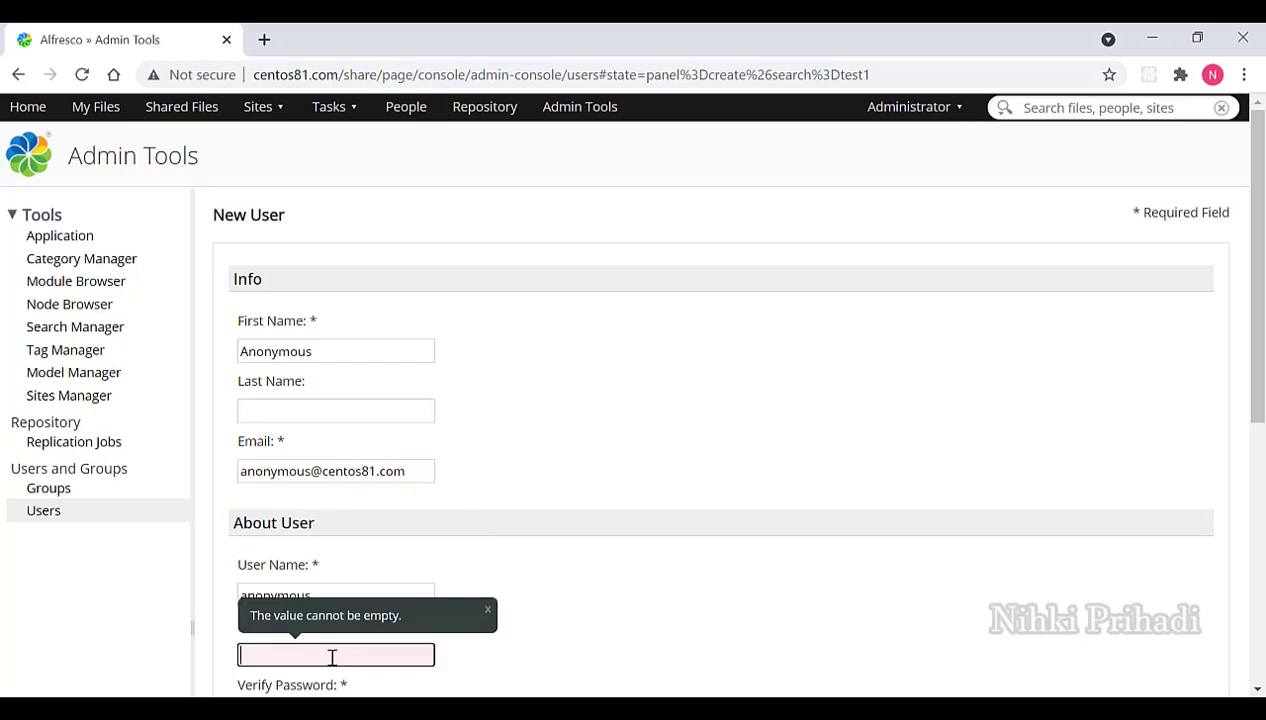
{"action": "key", "text": "ctrl+v"}
{"action": "scroll", "coordinate": [478, 566], "scroll_direction": "down", "scroll_amount": 3}
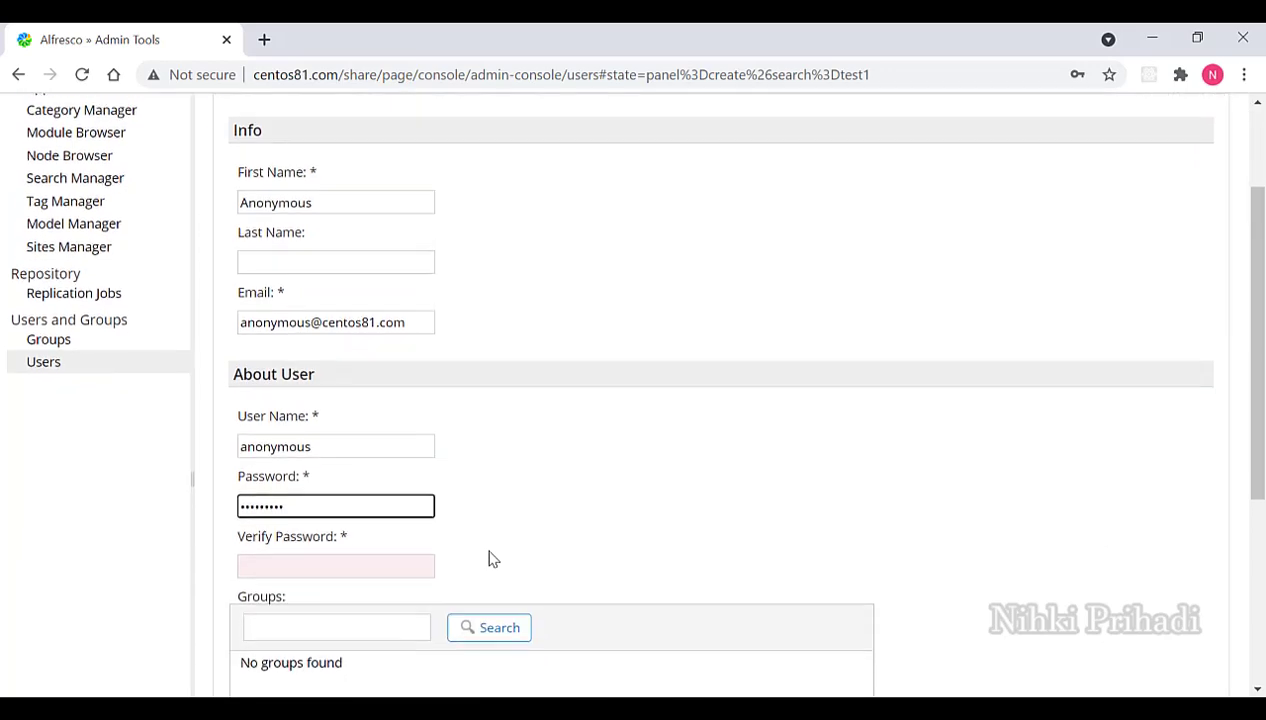
{"action": "left_click", "coordinate": [369, 496]}
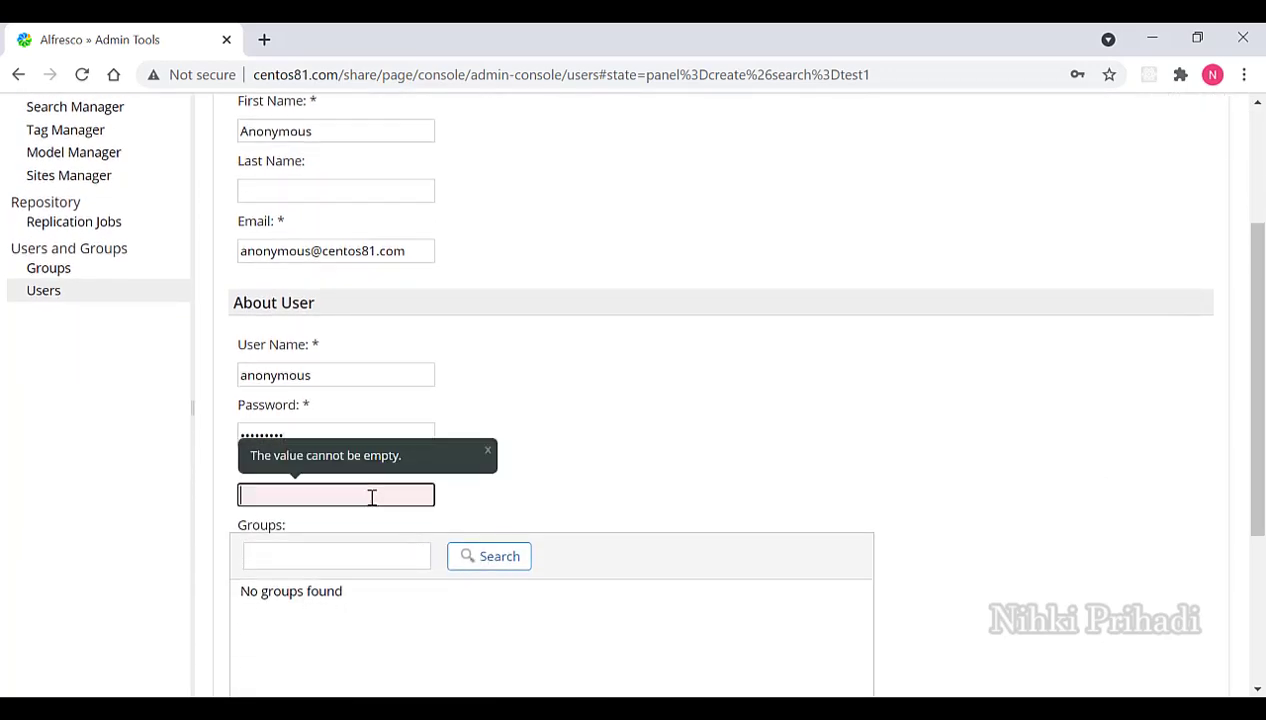
{"action": "key", "text": "ctrl+v"}
Add the user to EMAIL_CONTRIBUTORS, set a 10 MB quota, and create the account.
{"action": "left_click", "coordinate": [382, 563]}
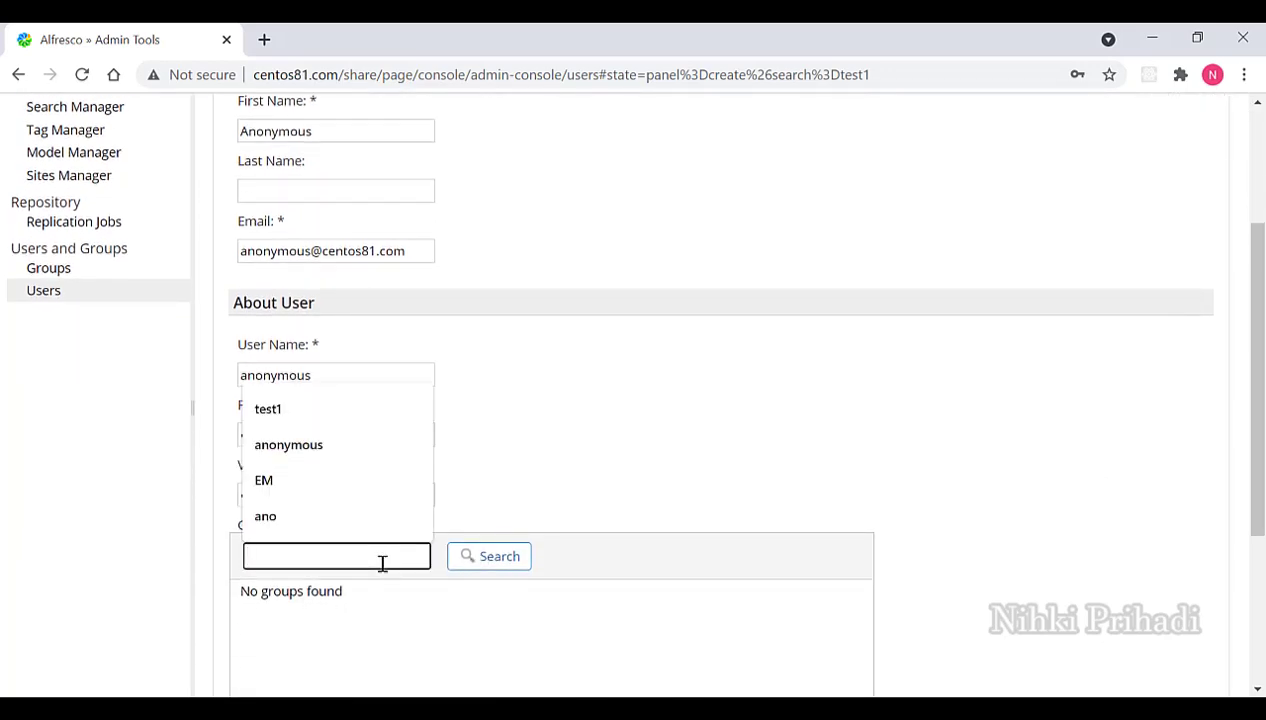
{"action": "left_click", "coordinate": [382, 470]}
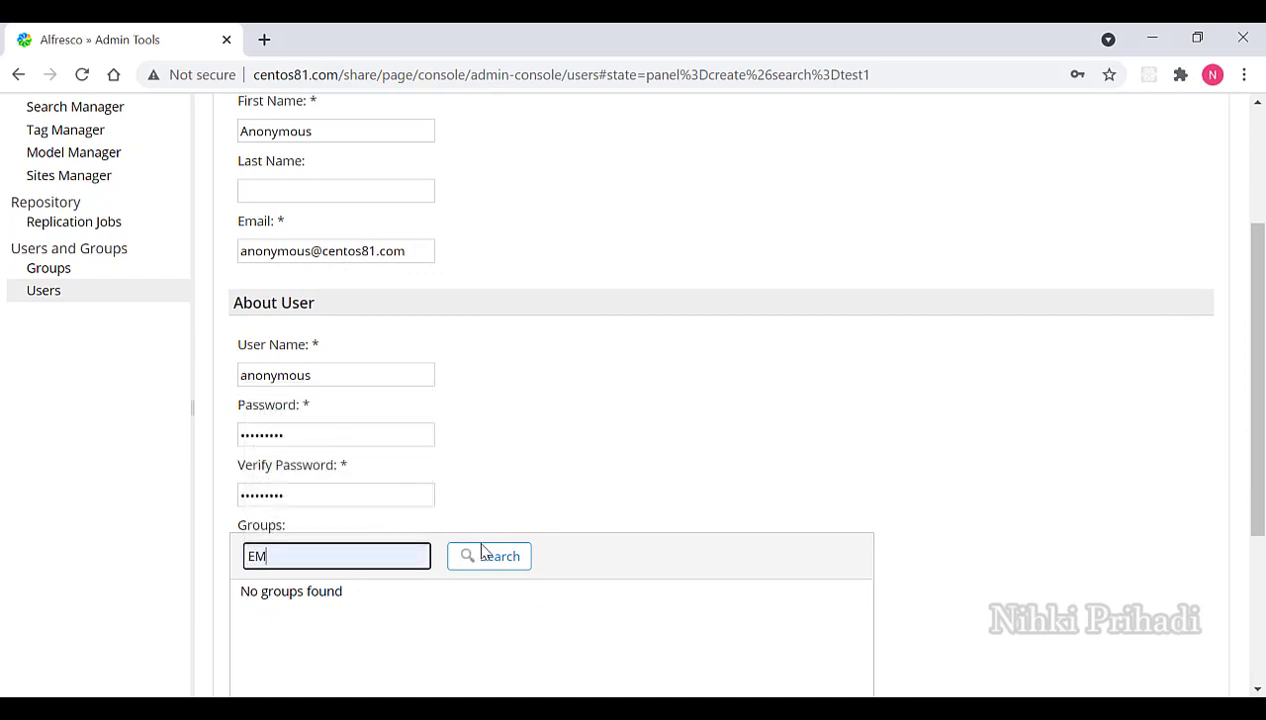
{"action": "left_click", "coordinate": [505, 560]}
{"action": "scroll", "coordinate": [503, 567], "scroll_direction": "down", "scroll_amount": 2}
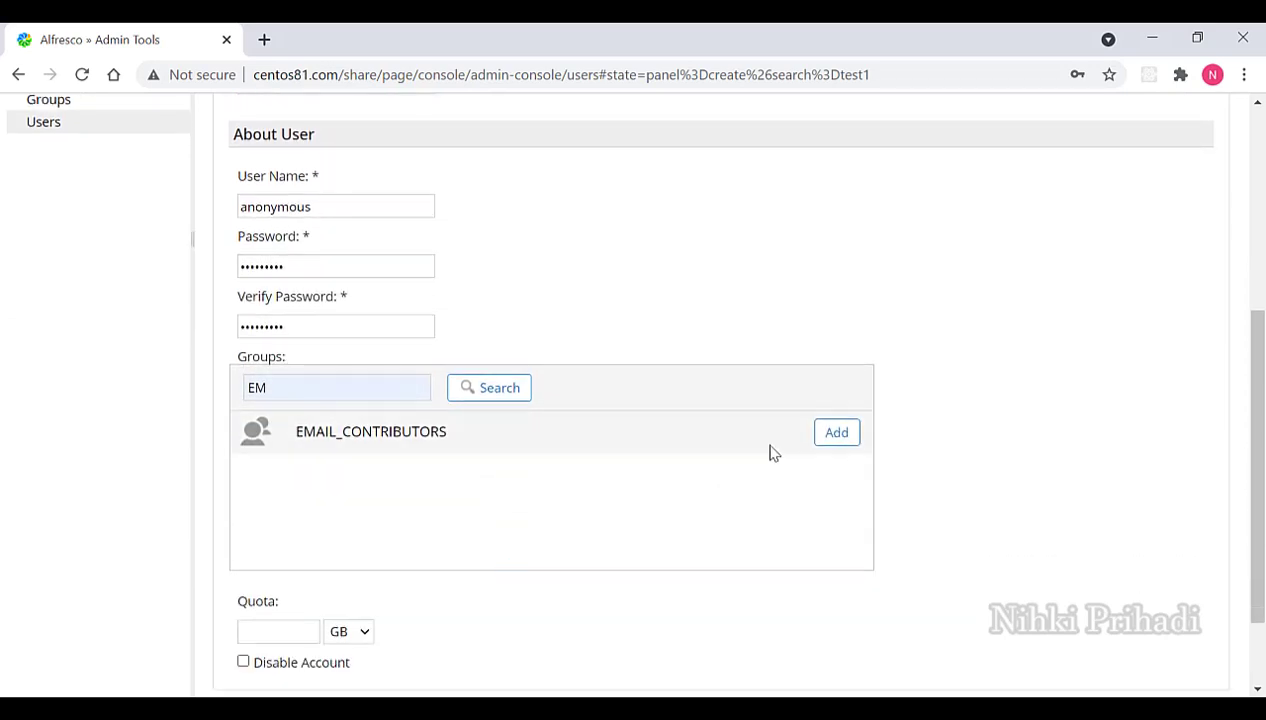
{"action": "left_click", "coordinate": [836, 433]}
{"action": "scroll", "coordinate": [834, 435], "scroll_direction": "down", "scroll_amount": 2}
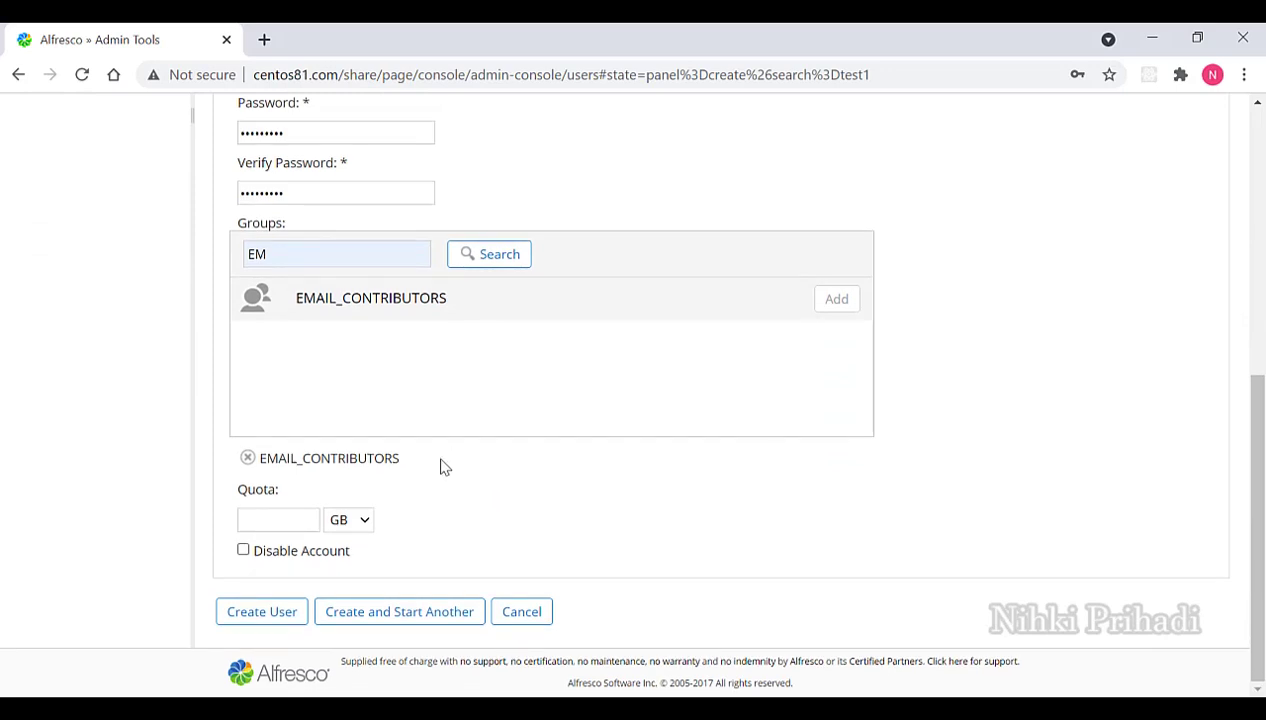
{"action": "left_click", "coordinate": [302, 521]}
{"action": "type", "text": "10"}
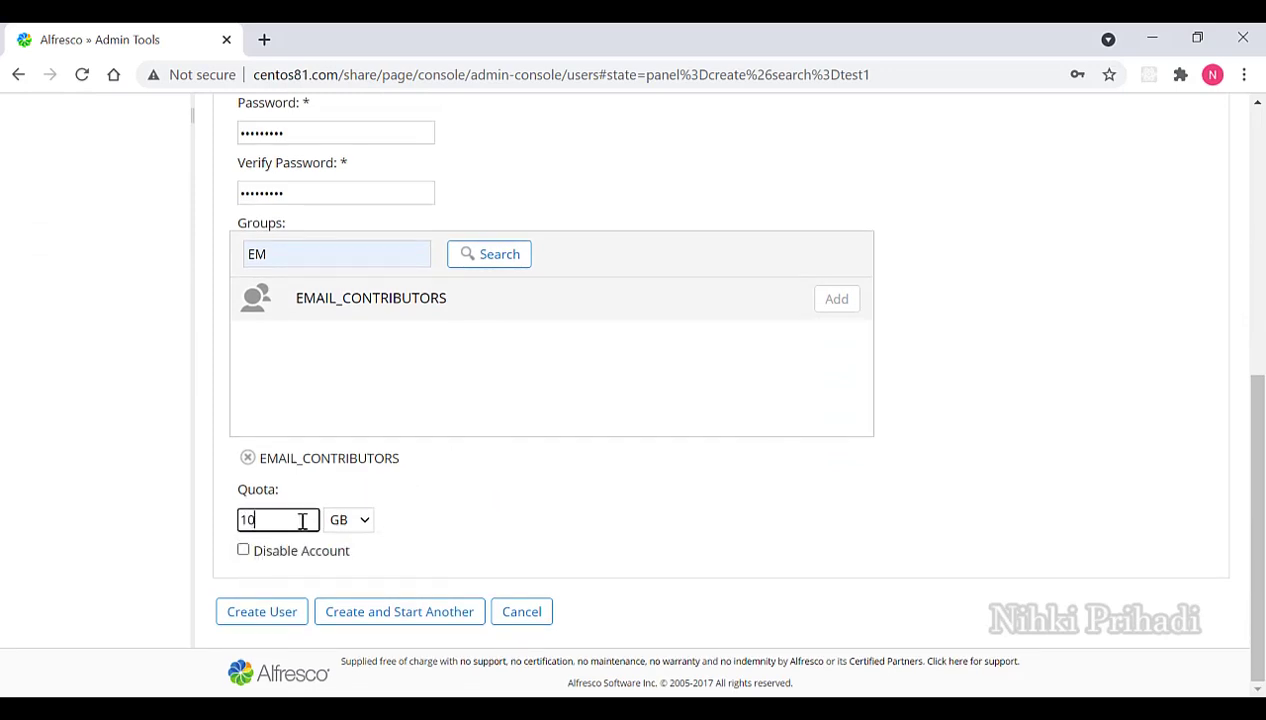
{"action": "left_click", "coordinate": [354, 524]}
{"action": "left_click", "coordinate": [362, 563]}
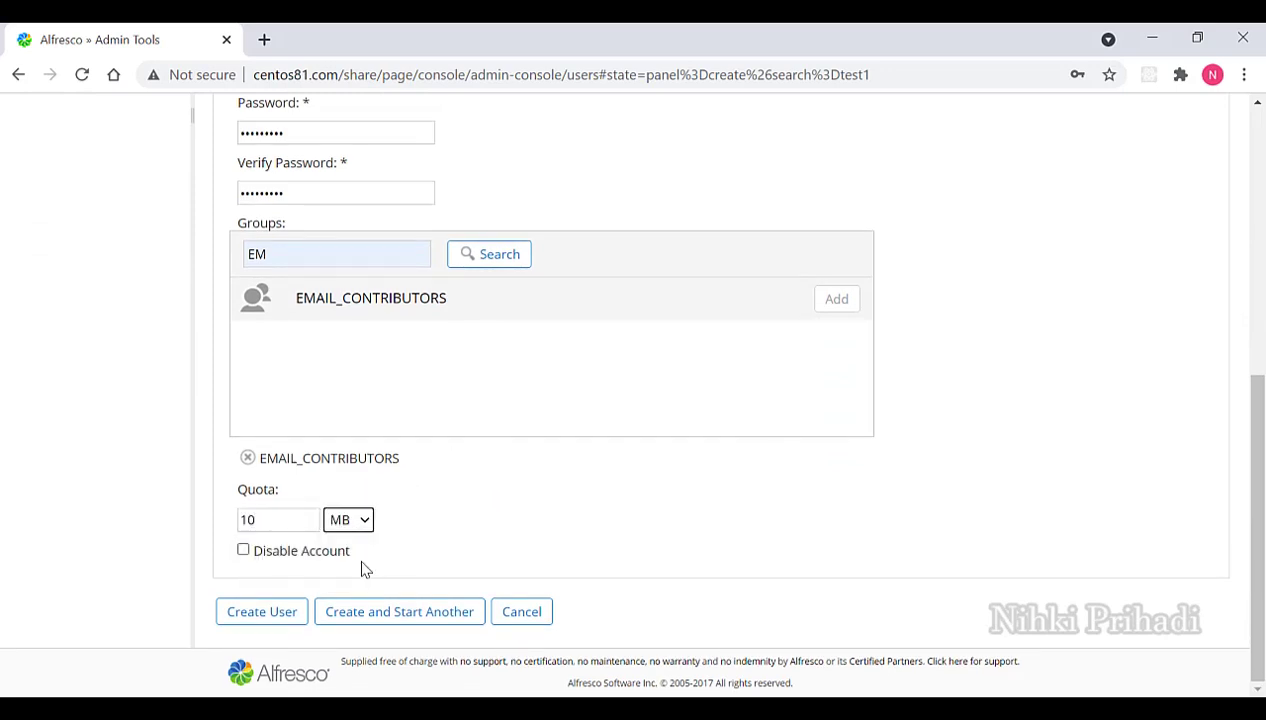
{"action": "left_click", "coordinate": [272, 612]}
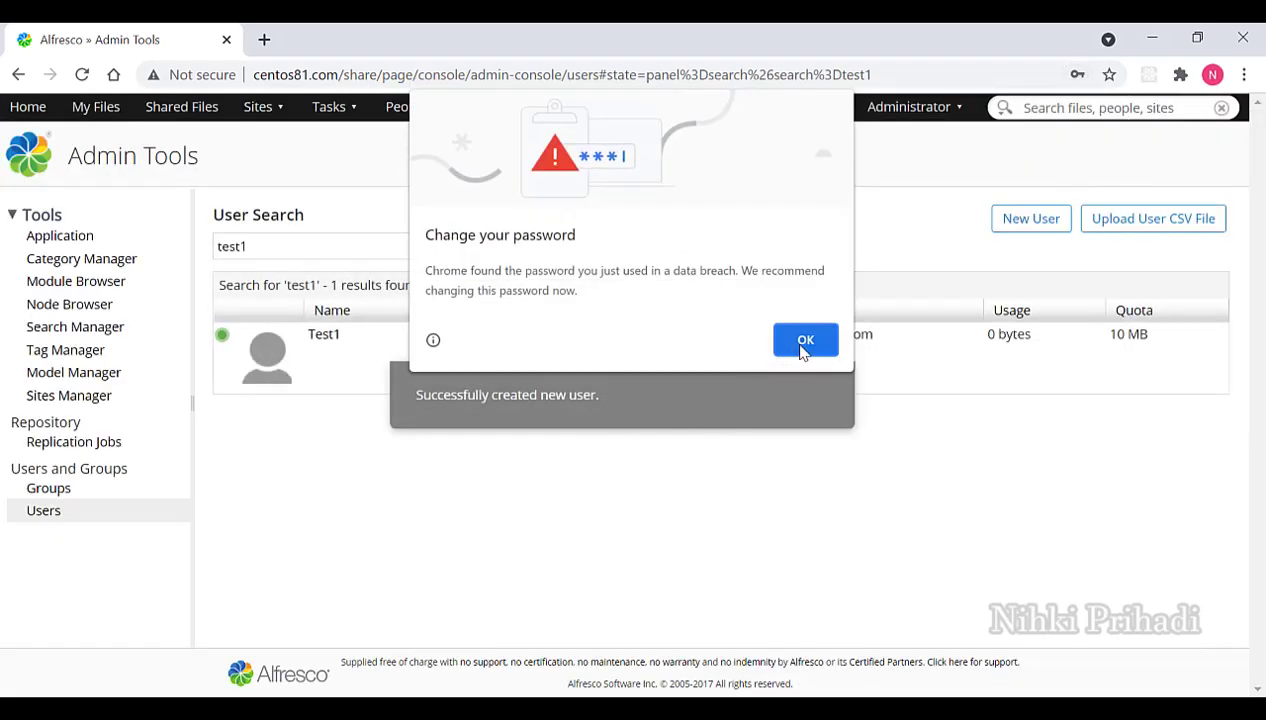
Dismiss the password warning and search the user list for anonymous instead of test1.
{"action": "left_click", "coordinate": [803, 345]}
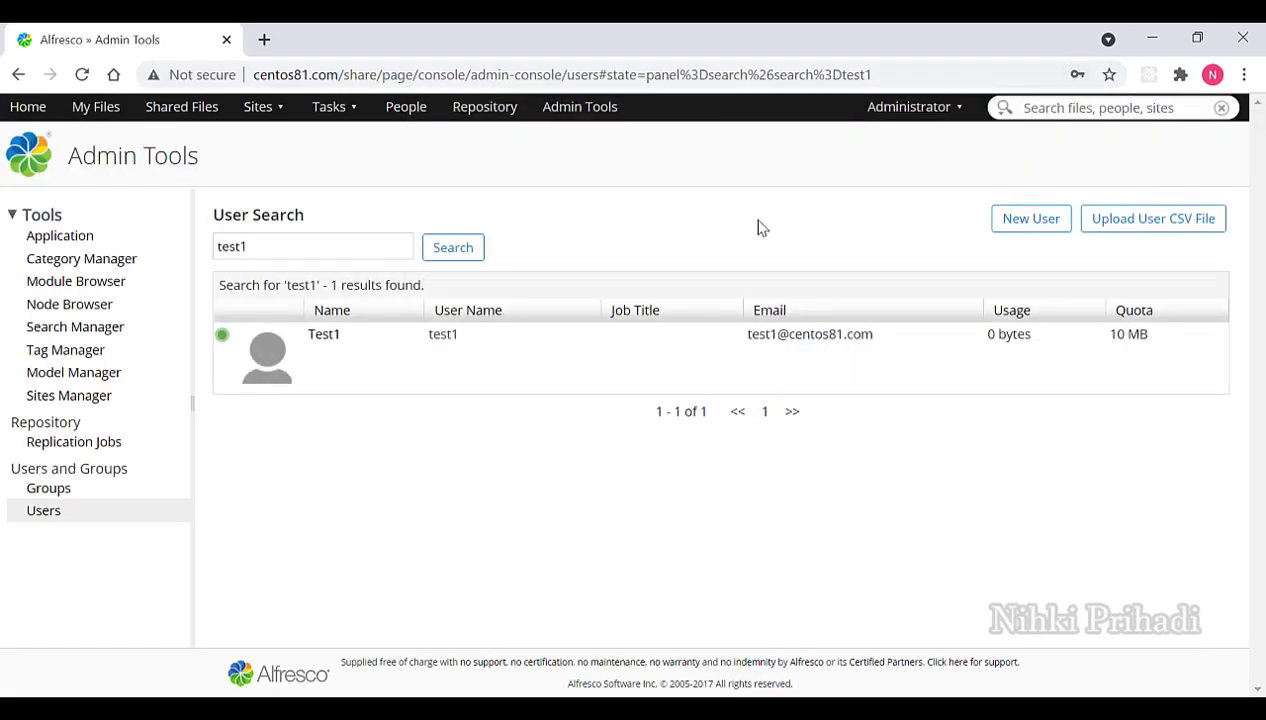
{"action": "double_click", "coordinate": [365, 243]}
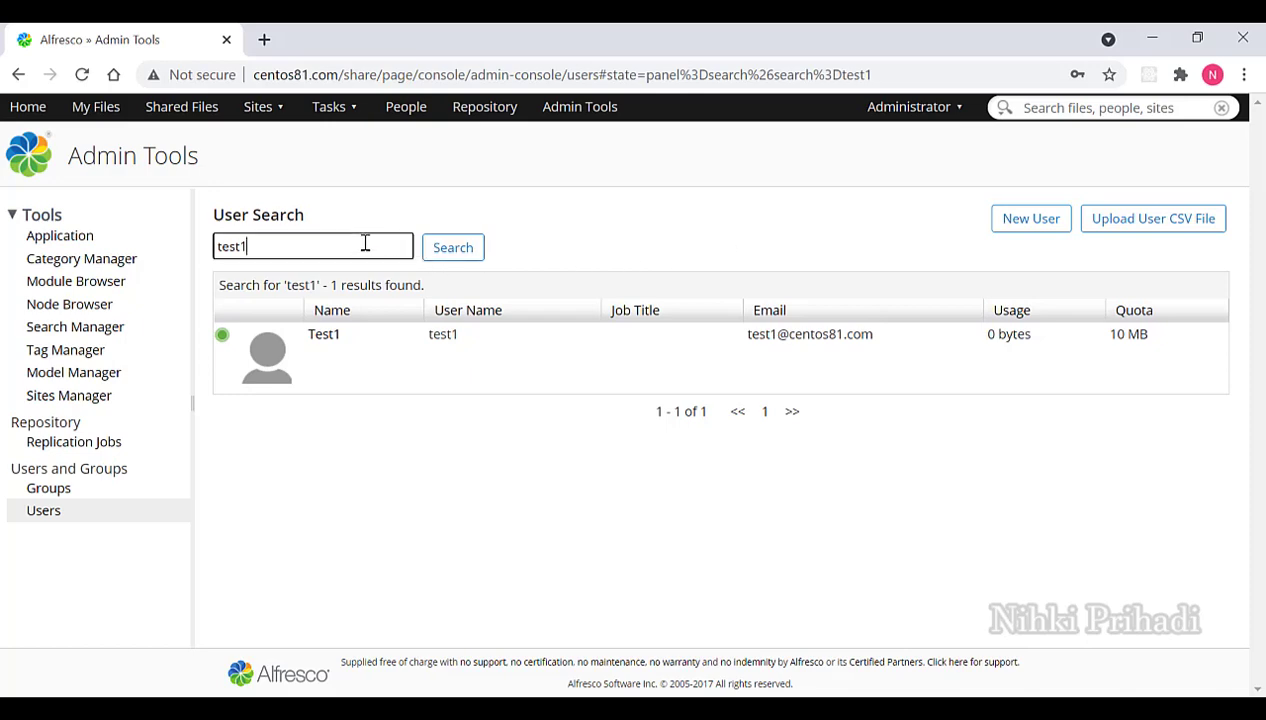
{"action": "type", "text": "anonymous"}
{"action": "key", "text": "Return"}
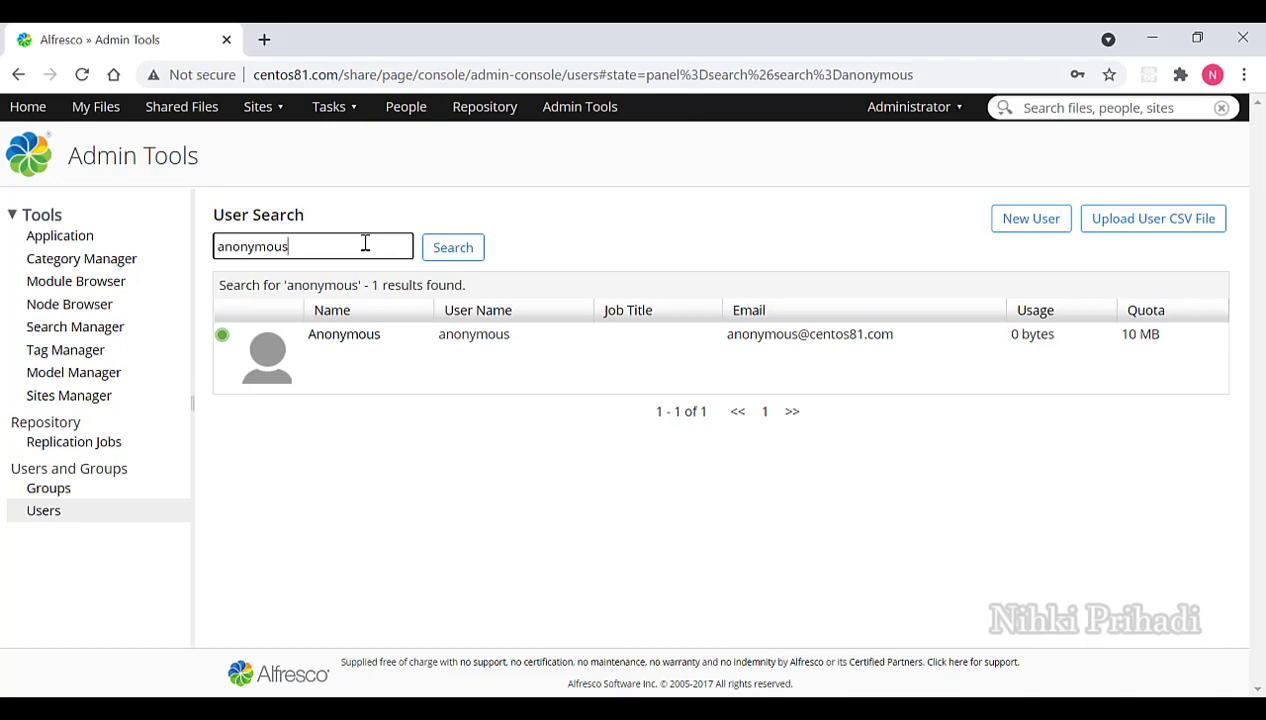
Go to the IT site's Site Members page and begin adding users.
{"action": "left_click", "coordinate": [265, 116]}
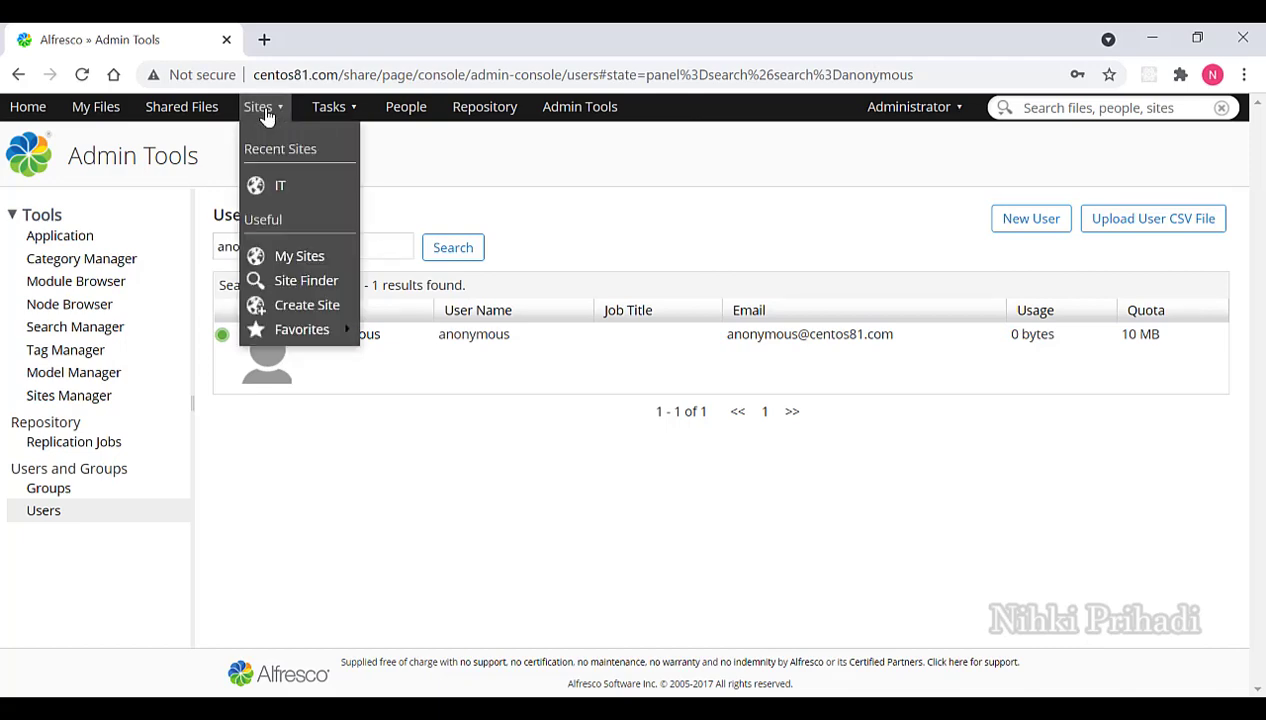
{"action": "left_click", "coordinate": [282, 187]}
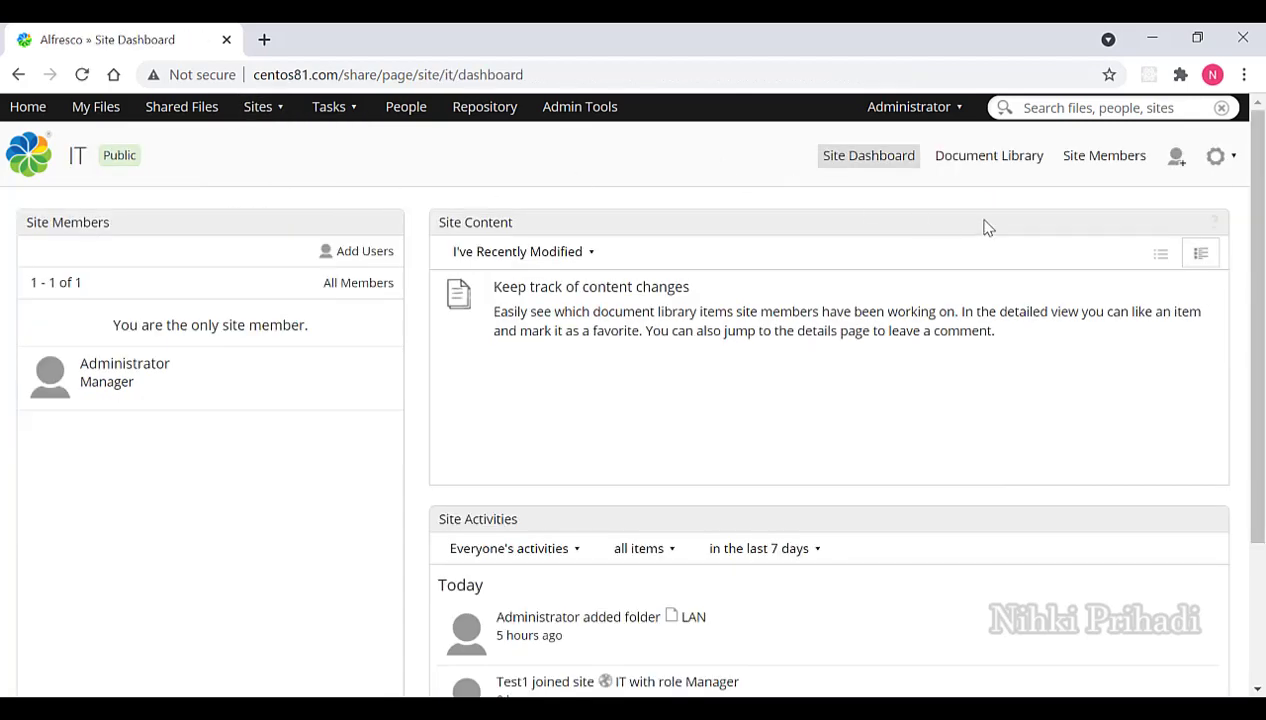
{"action": "left_click", "coordinate": [1102, 160]}
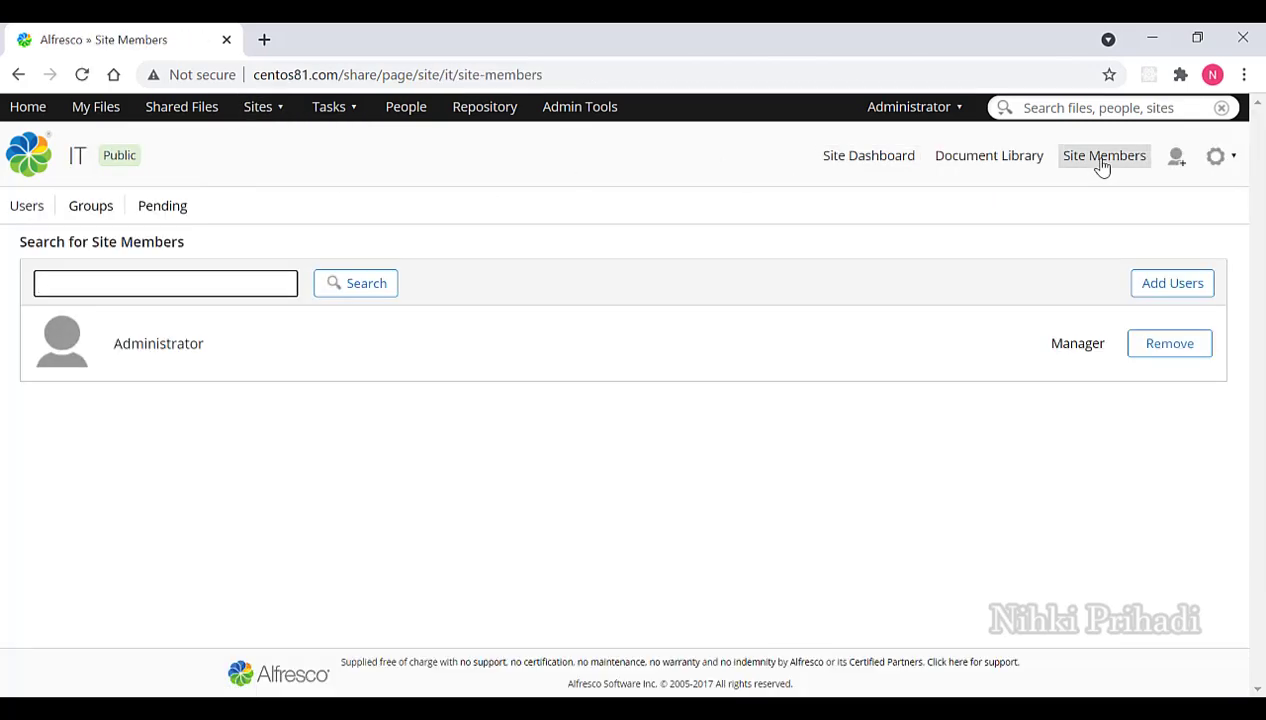
{"action": "left_click", "coordinate": [1149, 286]}
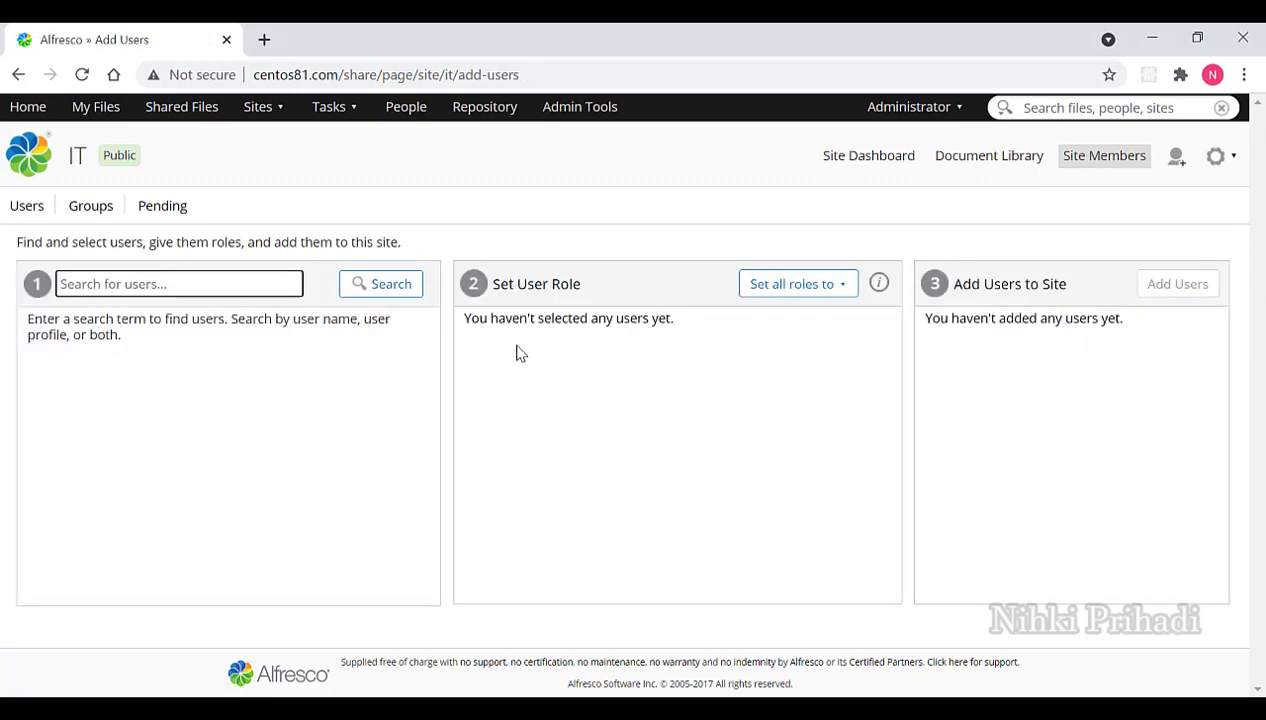
Add test1 to the IT site with the Manager role and return to the site dashboard.
{"action": "left_click", "coordinate": [237, 285]}
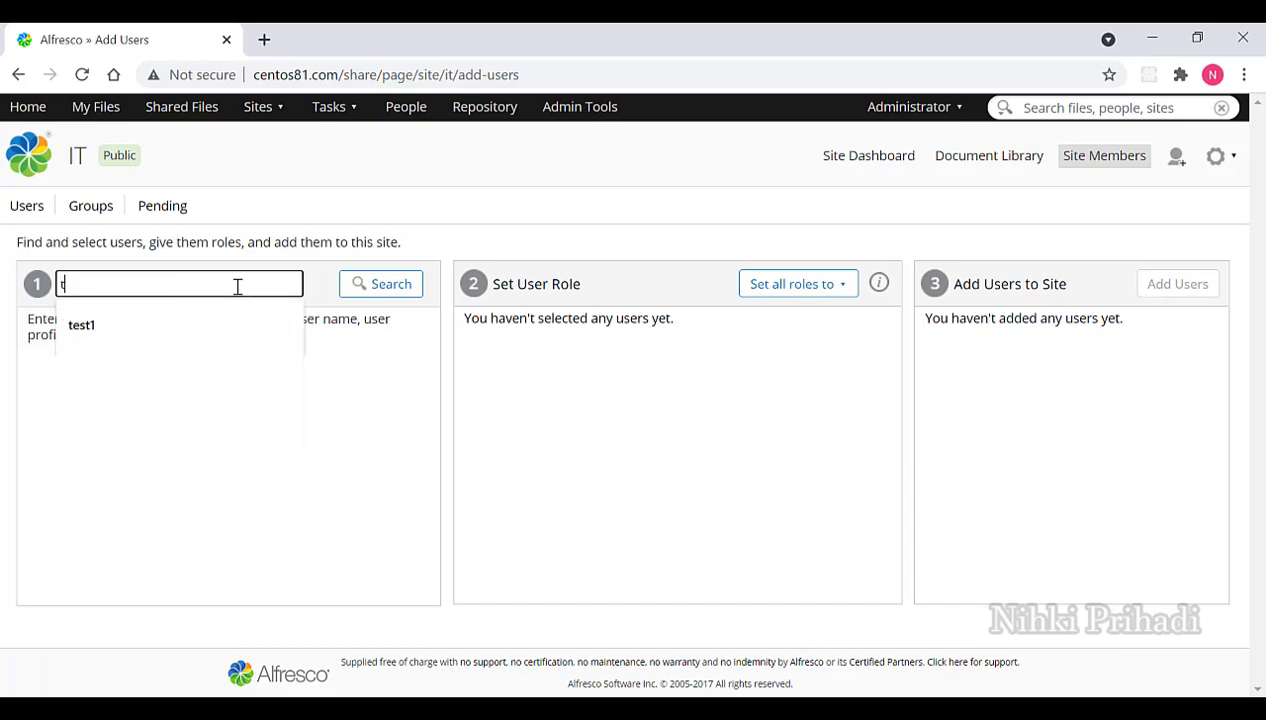
{"action": "left_click", "coordinate": [237, 331]}
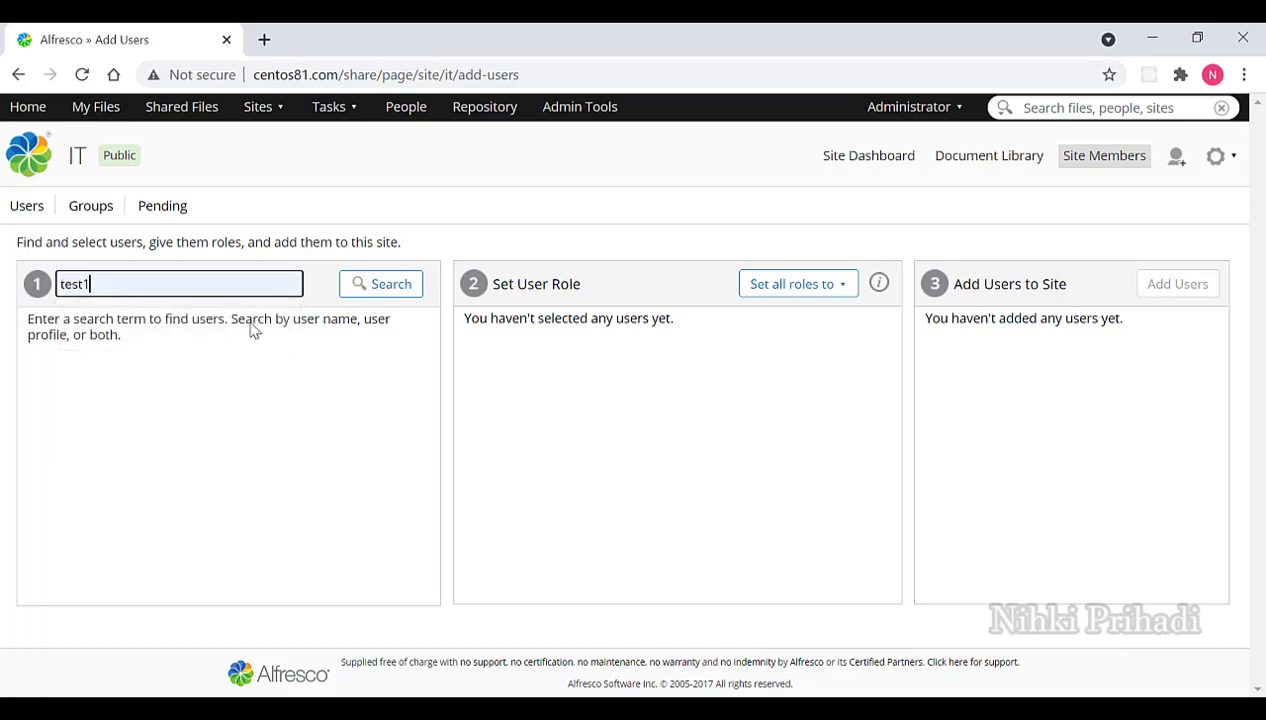
{"action": "left_click", "coordinate": [388, 285]}
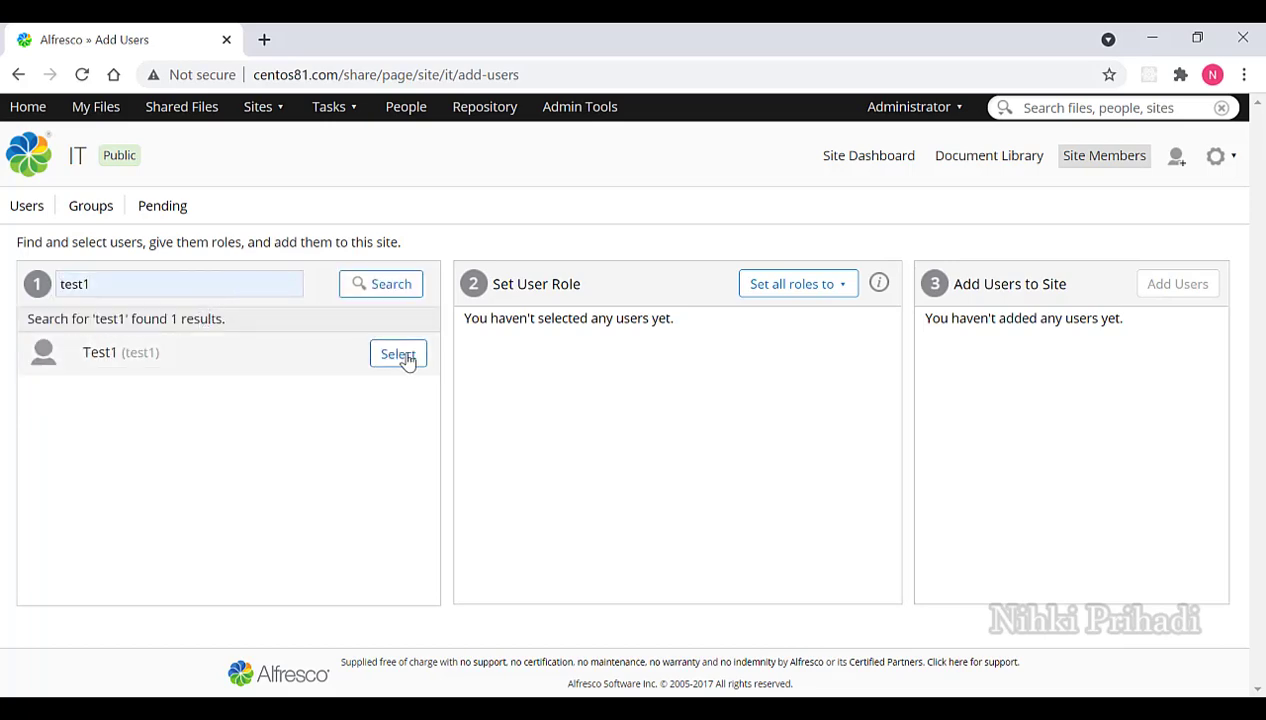
{"action": "left_click", "coordinate": [405, 358]}
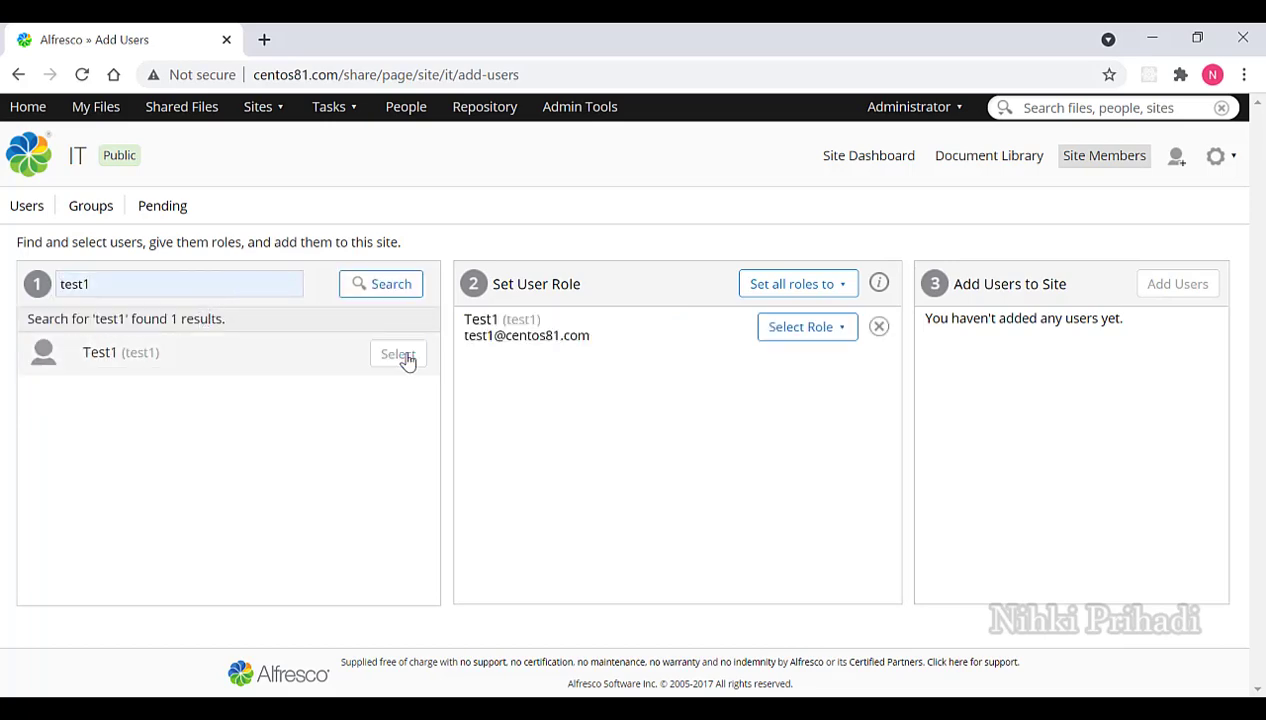
{"action": "left_click", "coordinate": [805, 329]}
{"action": "left_click", "coordinate": [809, 356]}
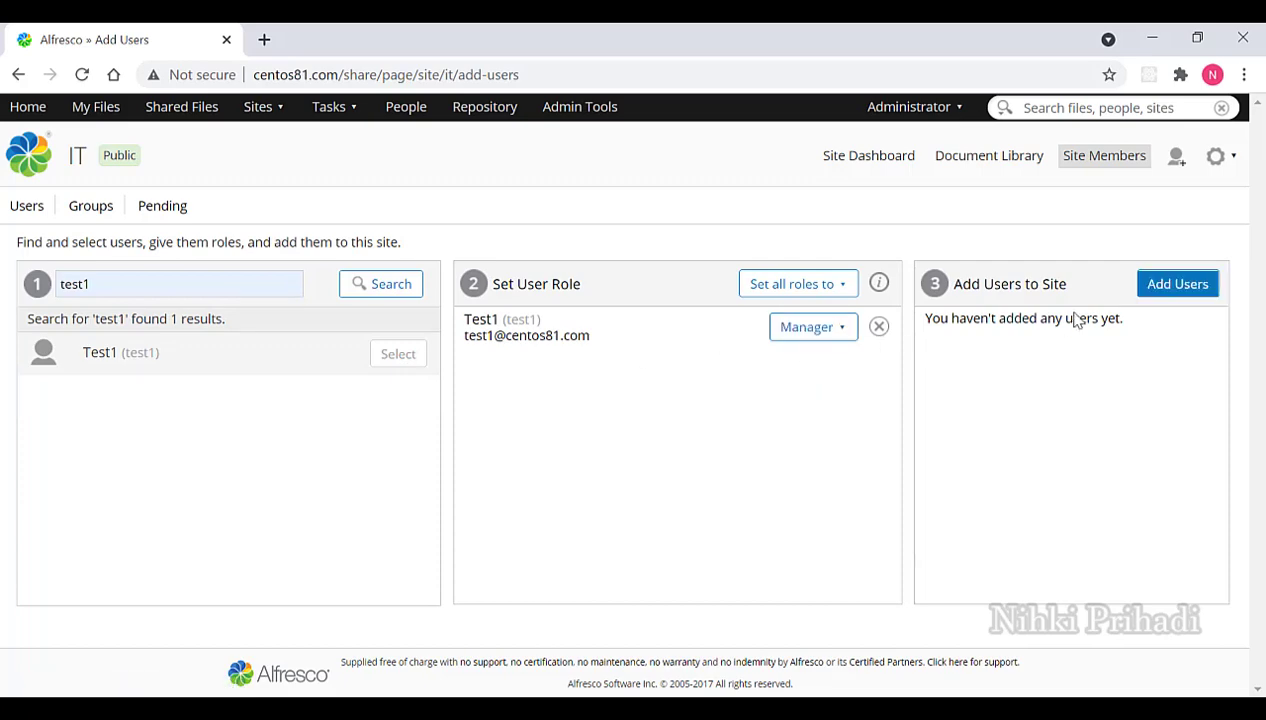
{"action": "left_click", "coordinate": [1160, 294]}
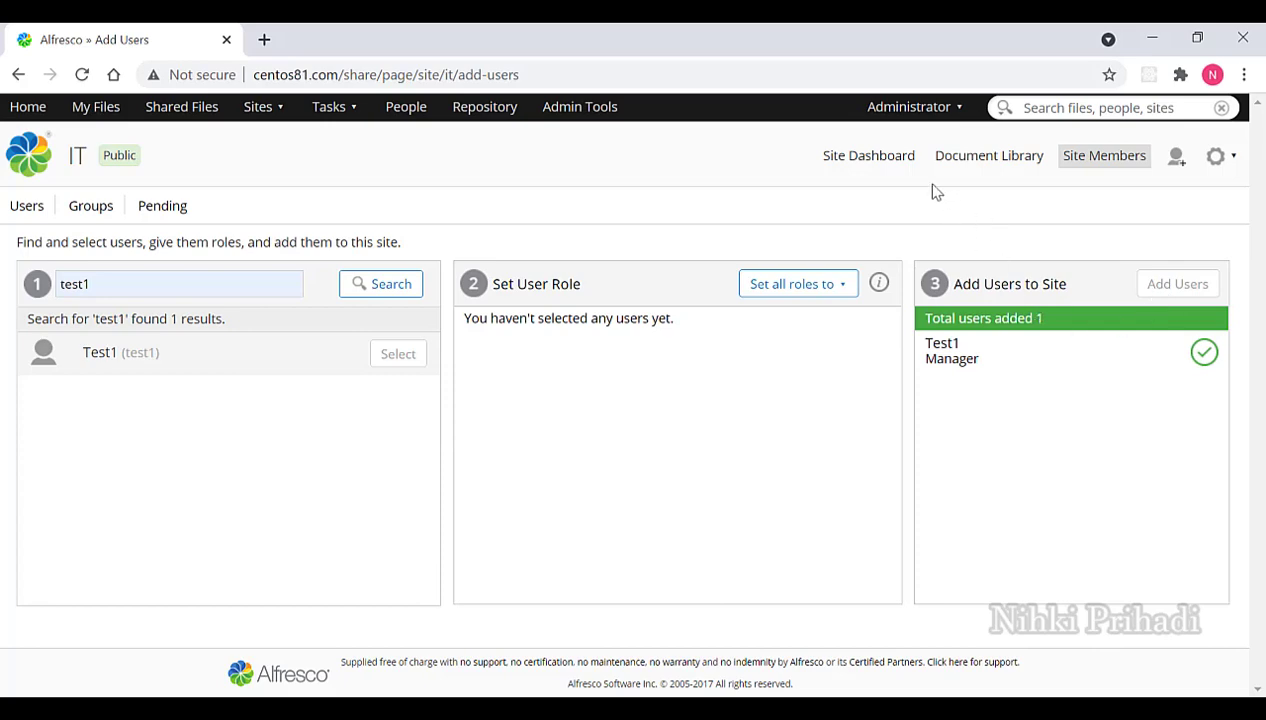
{"action": "left_click", "coordinate": [892, 162]}
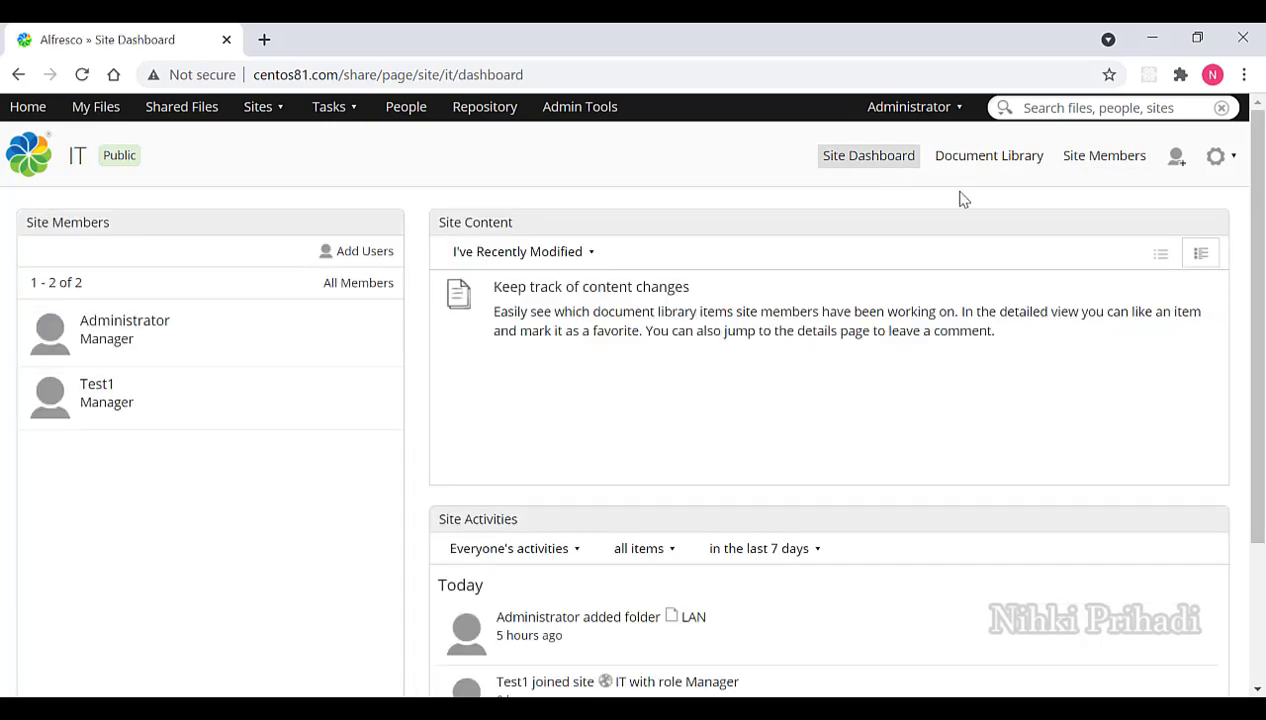
In the IT site's document library, select all items and delete the LAN folder.
{"action": "left_click", "coordinate": [1004, 167]}
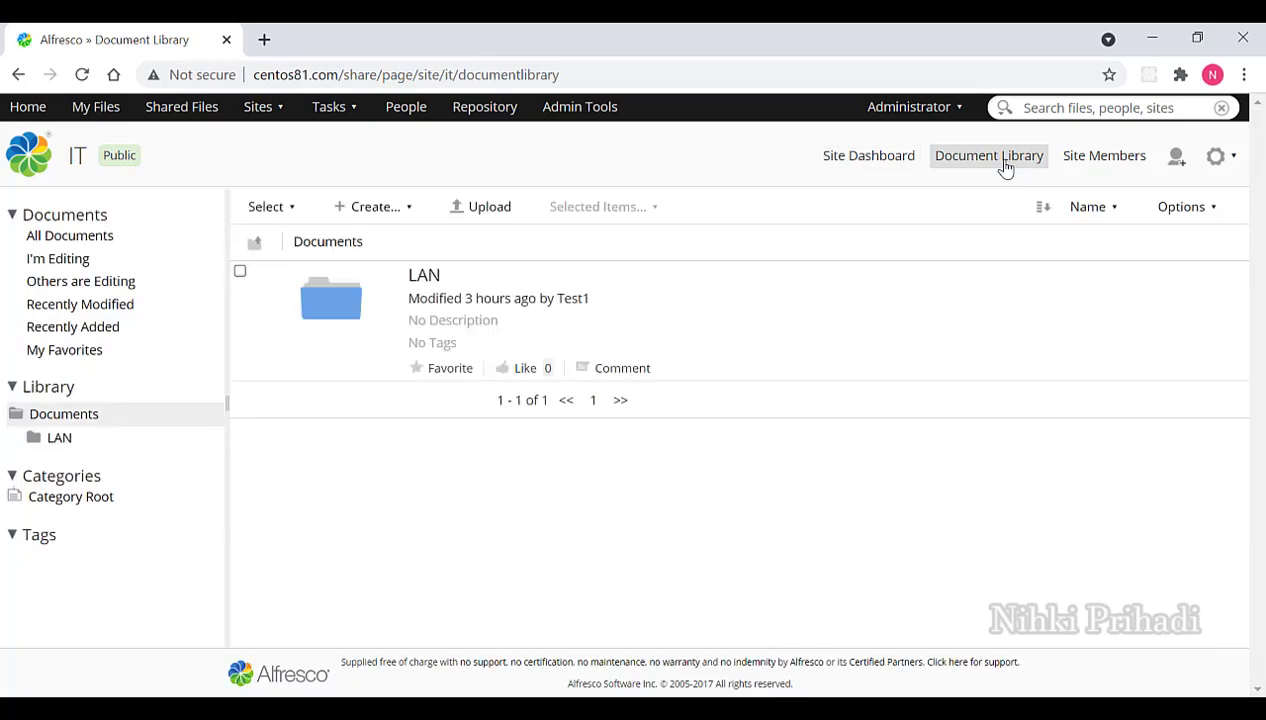
{"action": "left_click", "coordinate": [240, 272]}
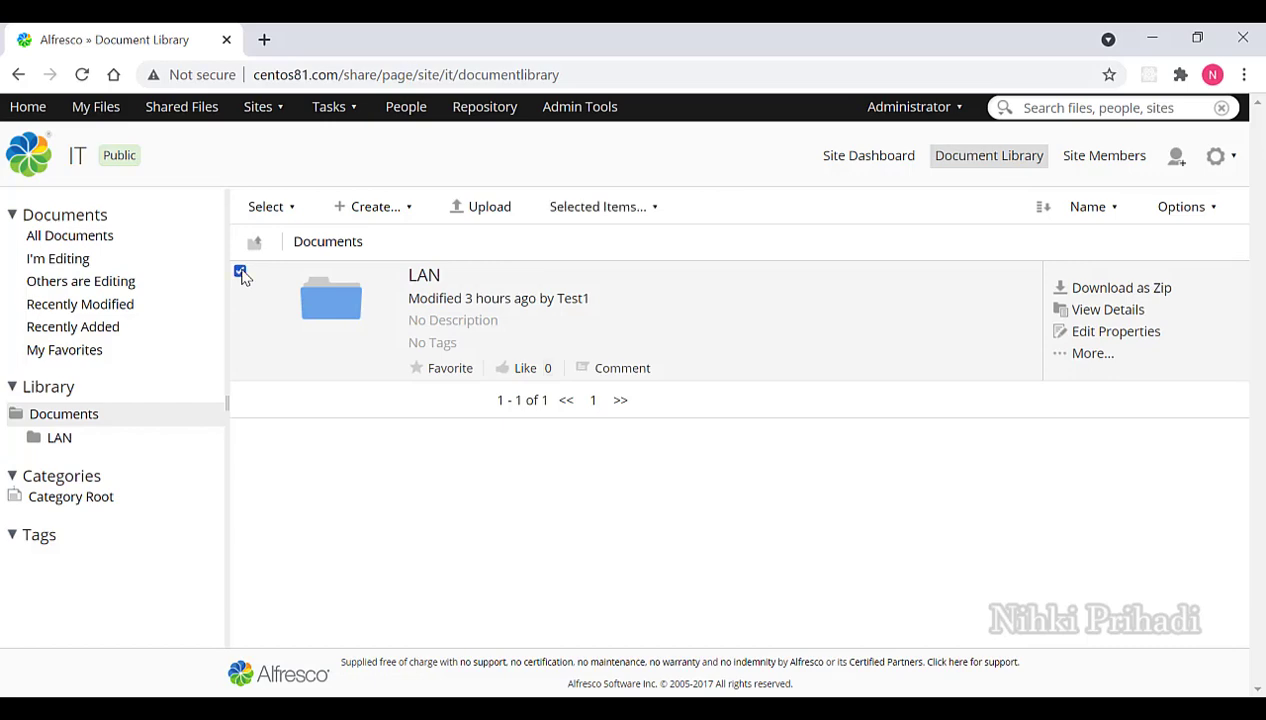
{"action": "left_click", "coordinate": [405, 212]}
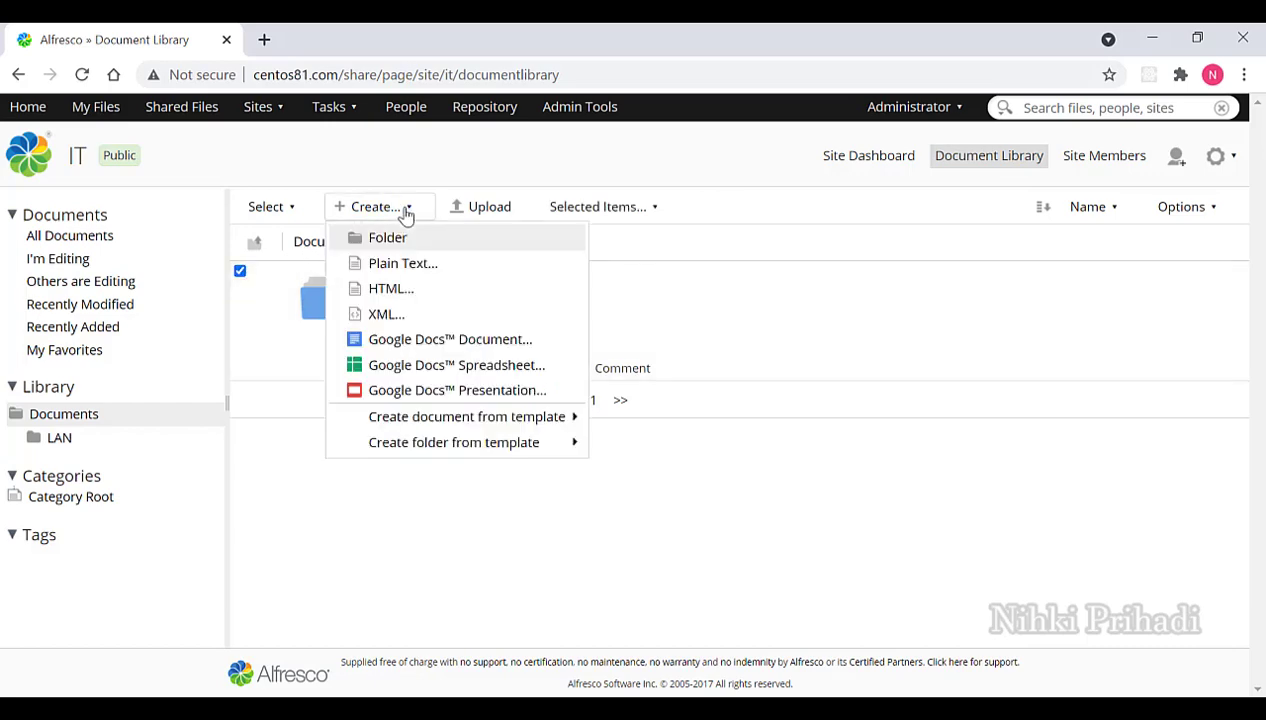
{"action": "left_click", "coordinate": [294, 214]}
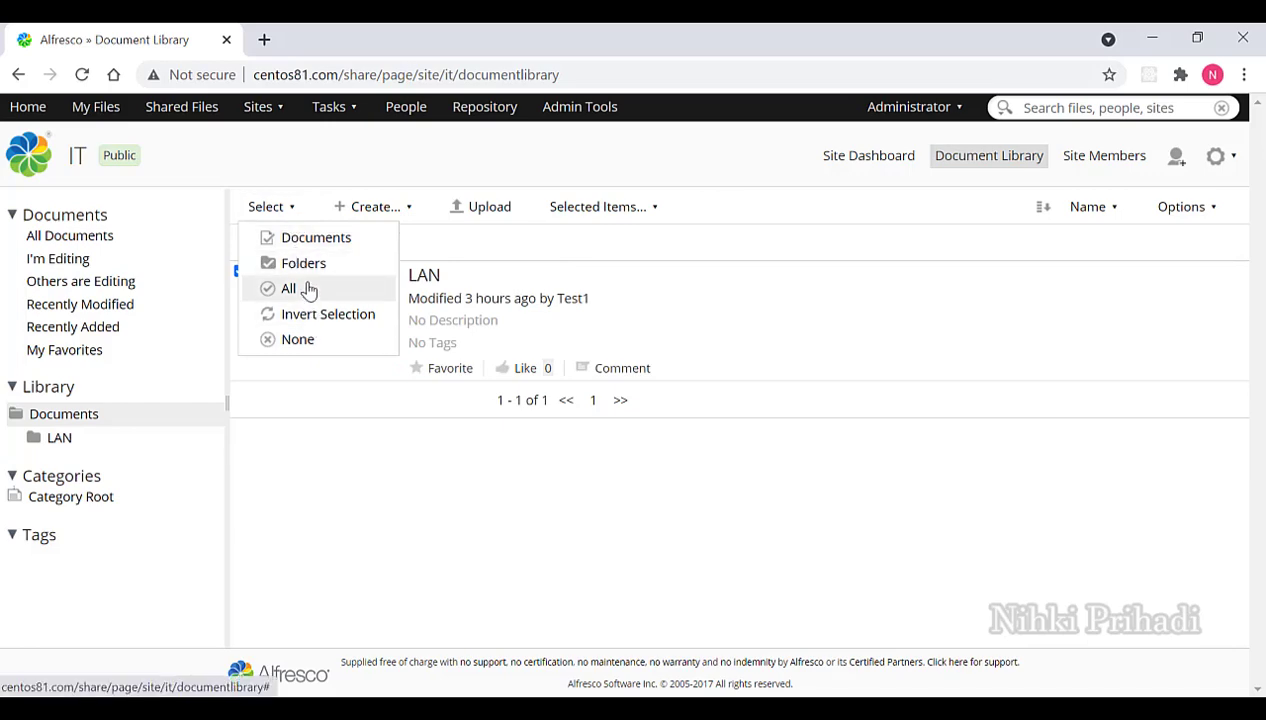
{"action": "mouse_move", "coordinate": [446, 319]}
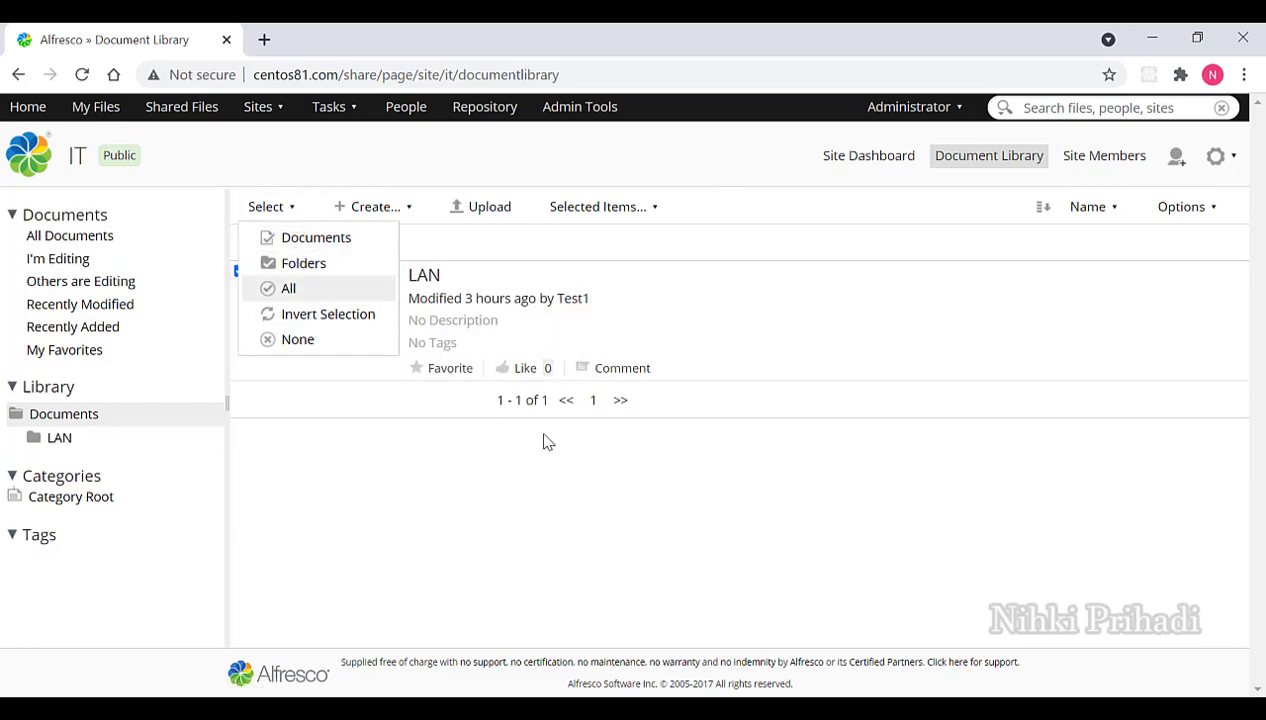
{"action": "left_click", "coordinate": [546, 440]}
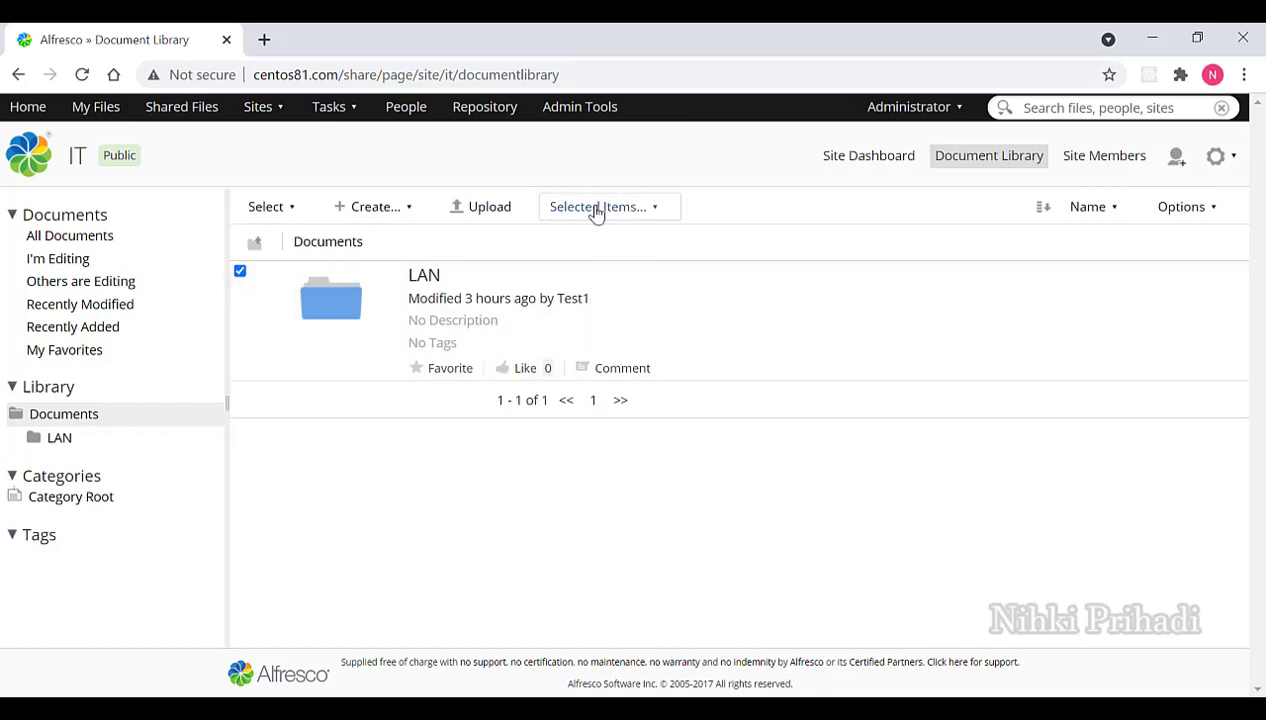
{"action": "left_click", "coordinate": [609, 212]}
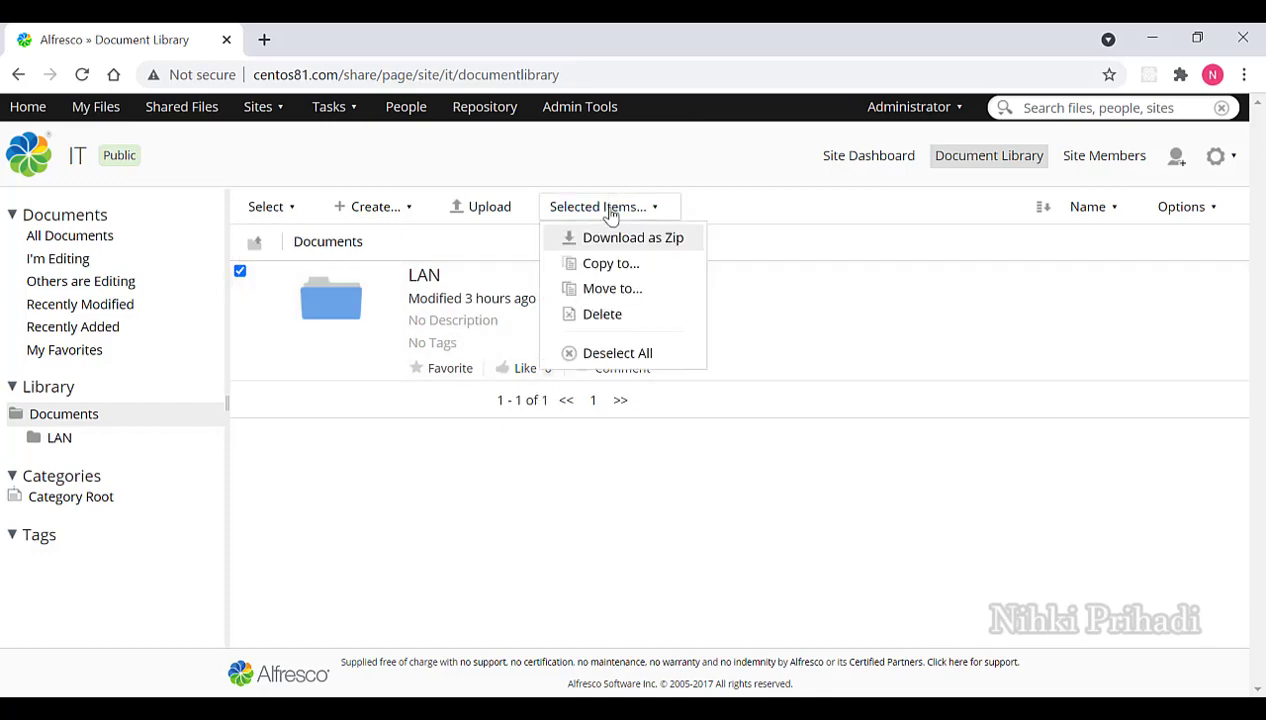
{"action": "left_click", "coordinate": [620, 315]}
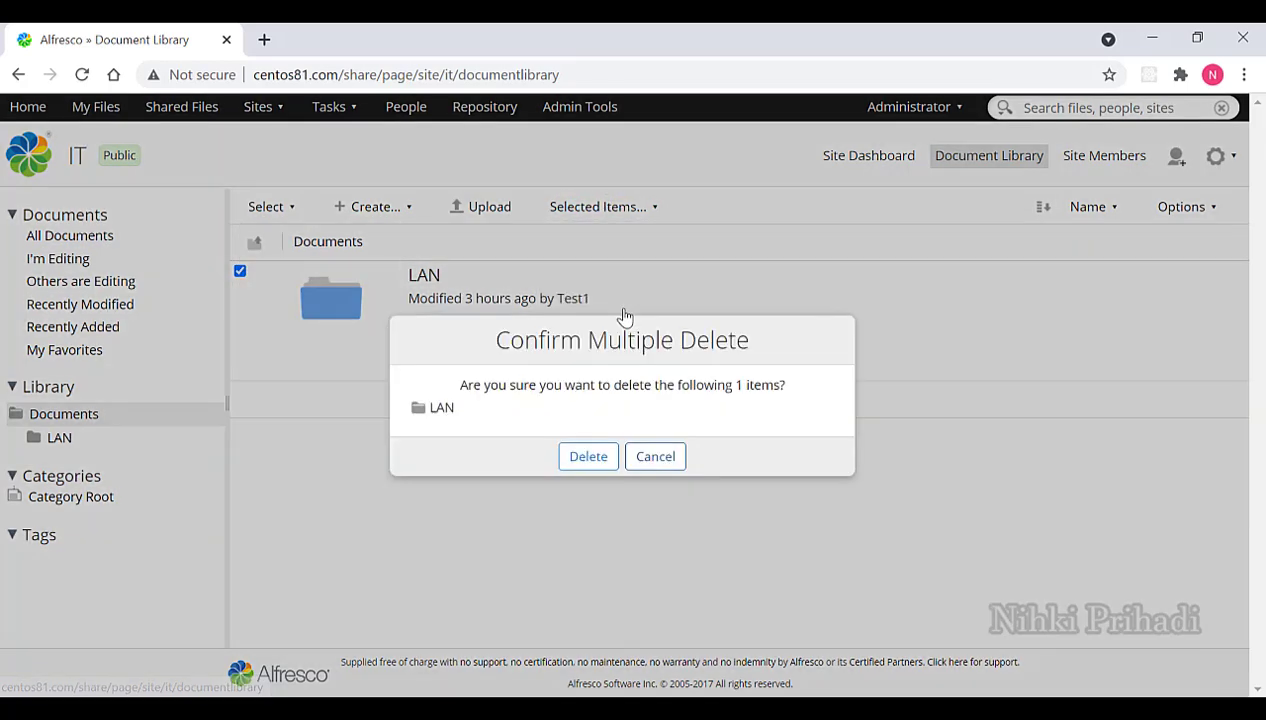
{"action": "left_click", "coordinate": [589, 464]}
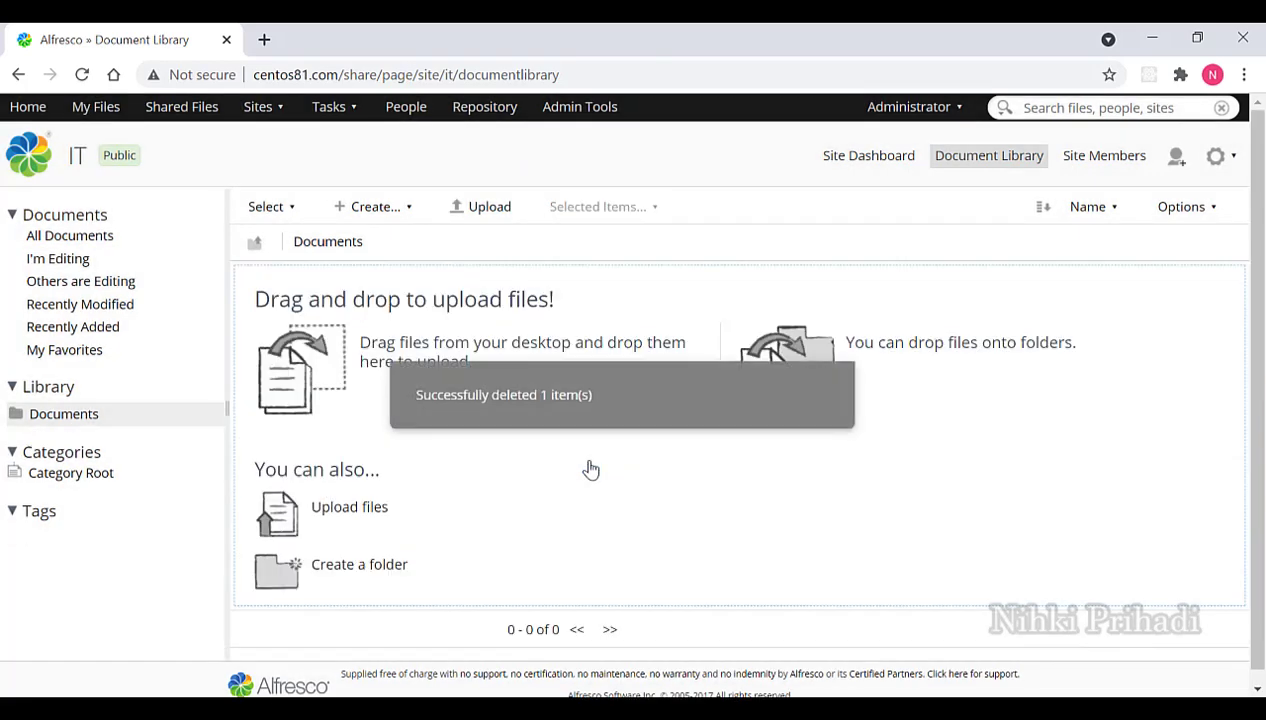
Create a new folder named 'Developer', then open it and view its Folder Details.
{"action": "left_click", "coordinate": [395, 207]}
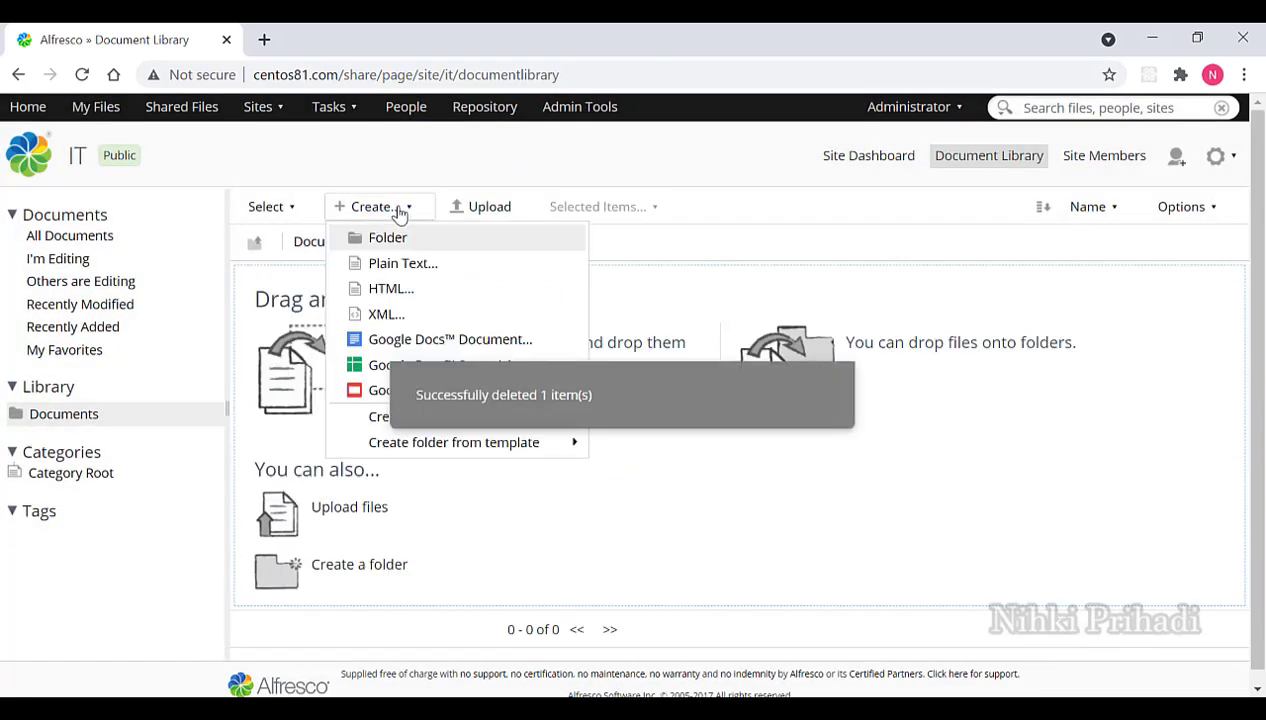
{"action": "left_click", "coordinate": [390, 238]}
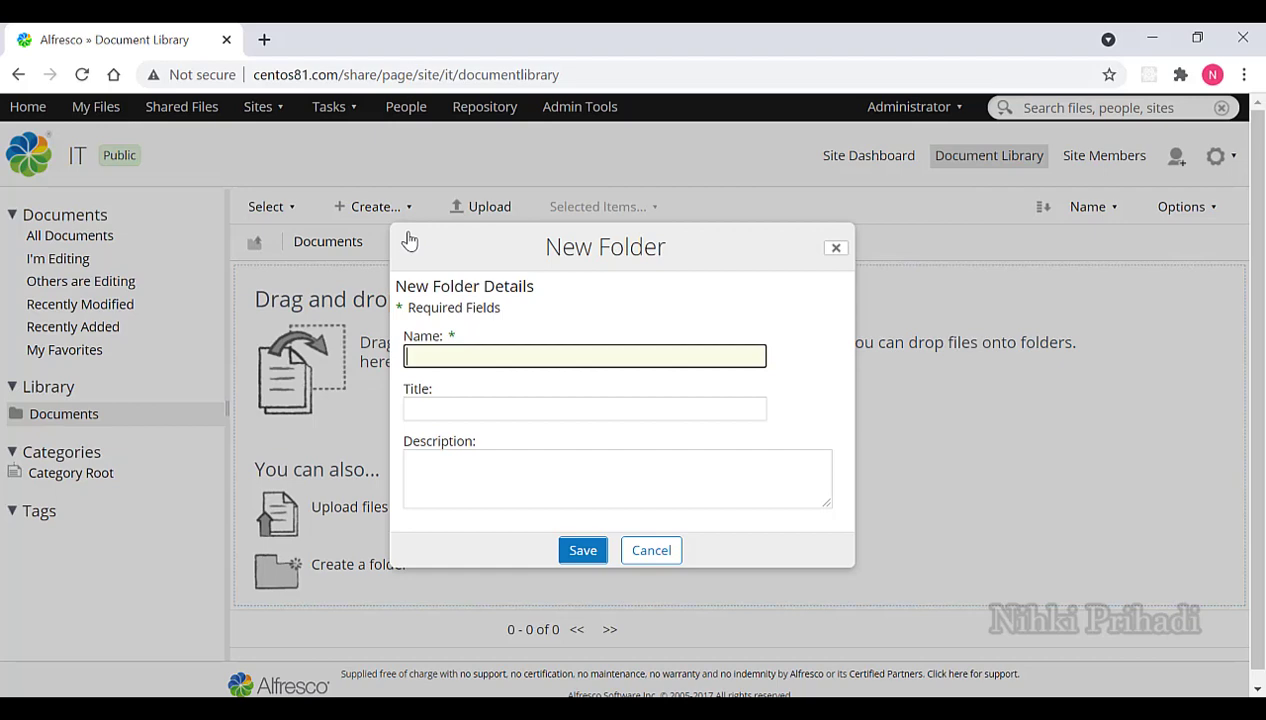
{"action": "type", "text": "Developer"}
{"action": "left_click", "coordinate": [579, 552]}
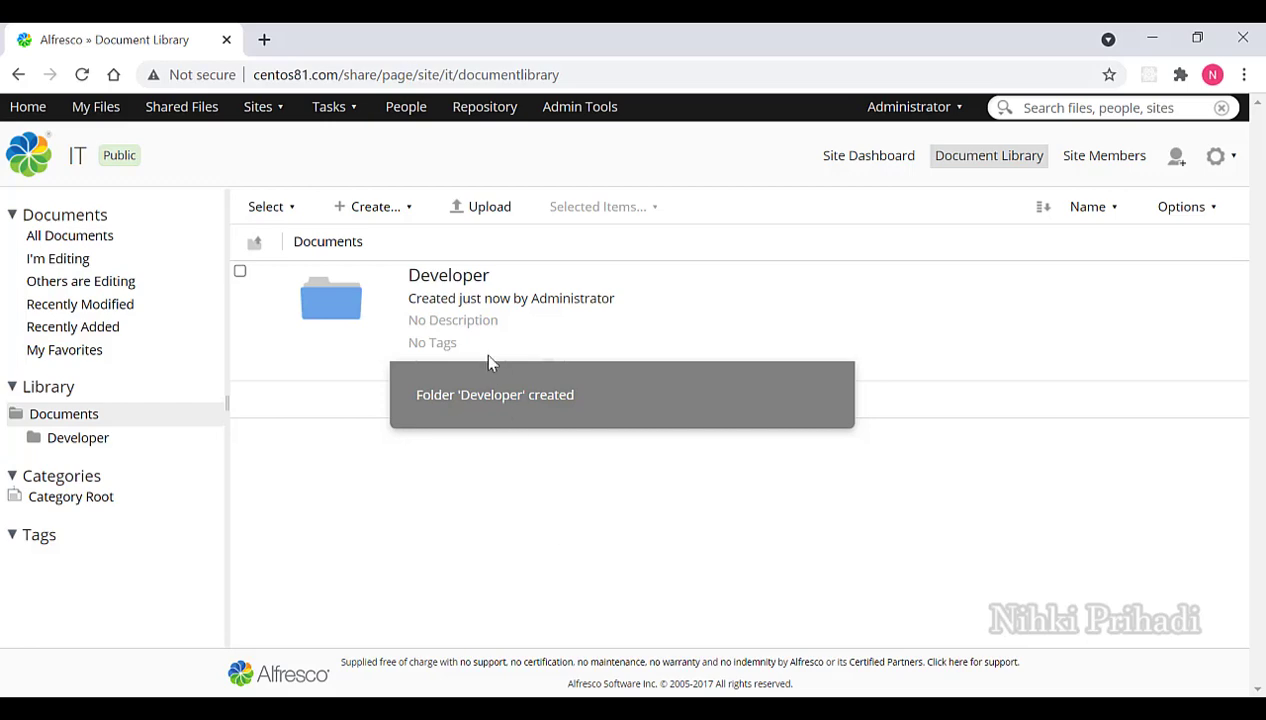
{"action": "left_click", "coordinate": [466, 280]}
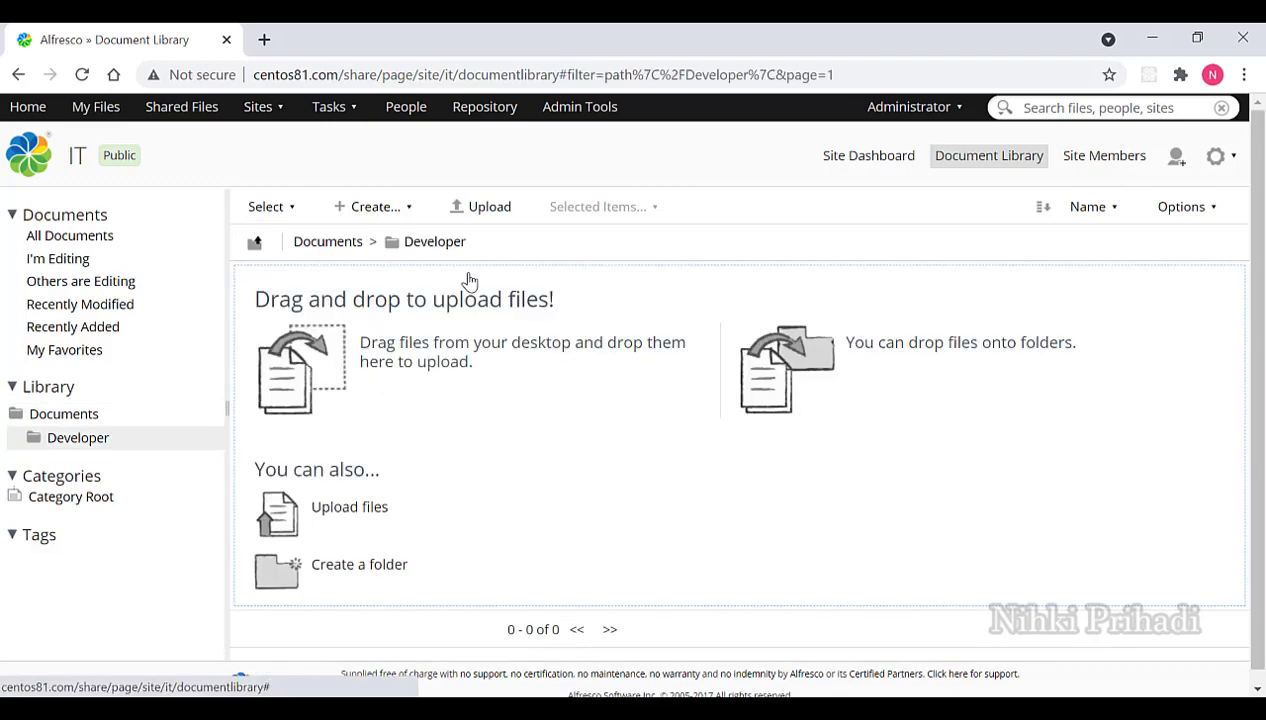
{"action": "left_click", "coordinate": [447, 248]}
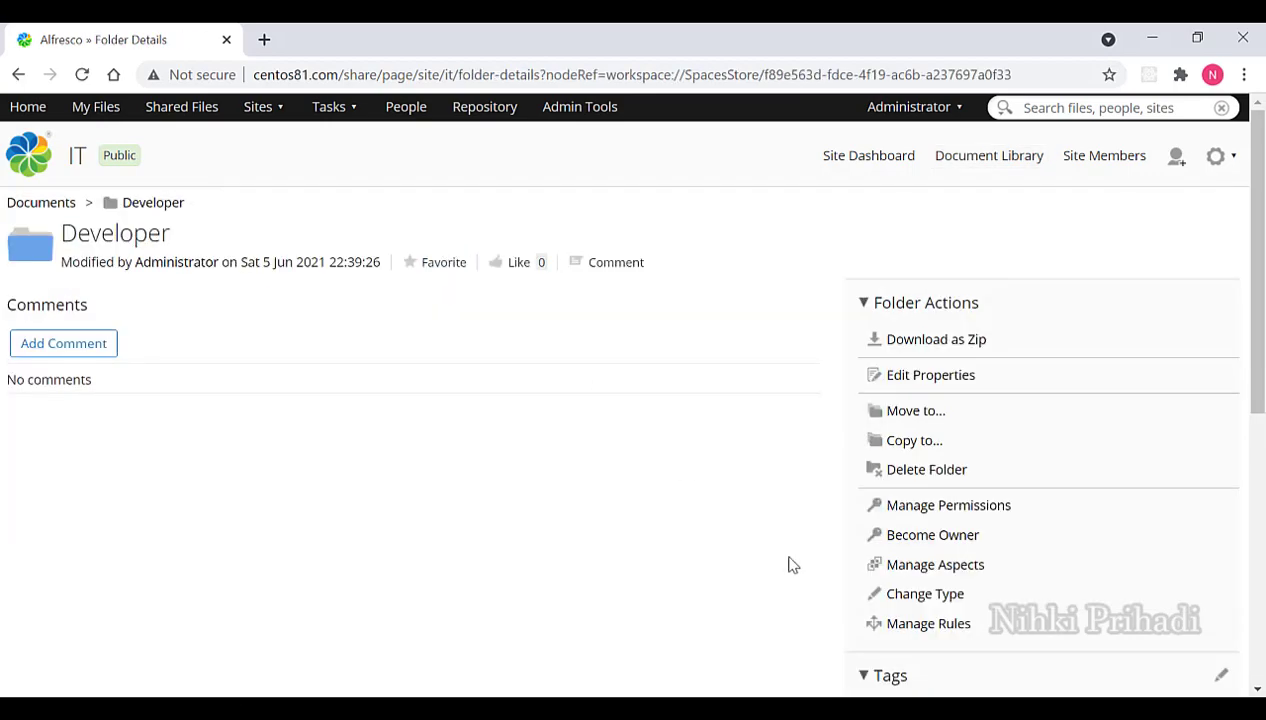
Add the Email Alias (emailserver:aliasable) aspect to the Developer folder and apply it.
{"action": "left_click", "coordinate": [898, 568]}
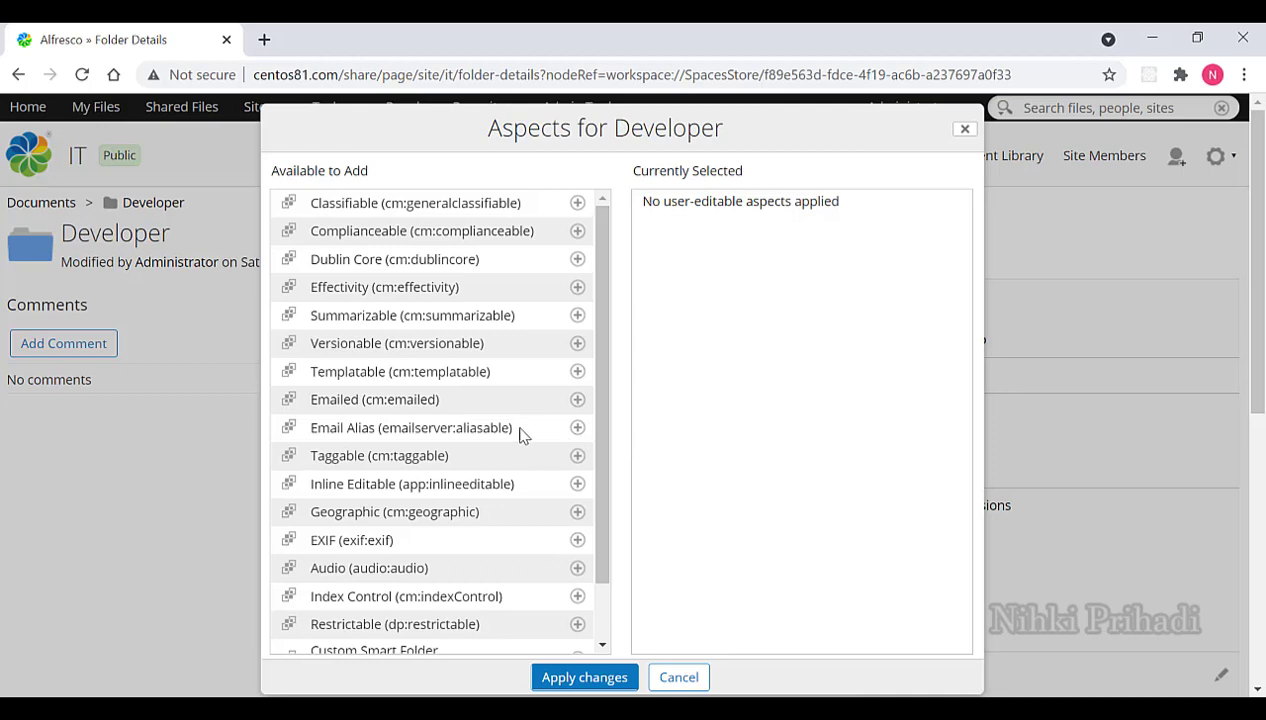
{"action": "left_click", "coordinate": [578, 430]}
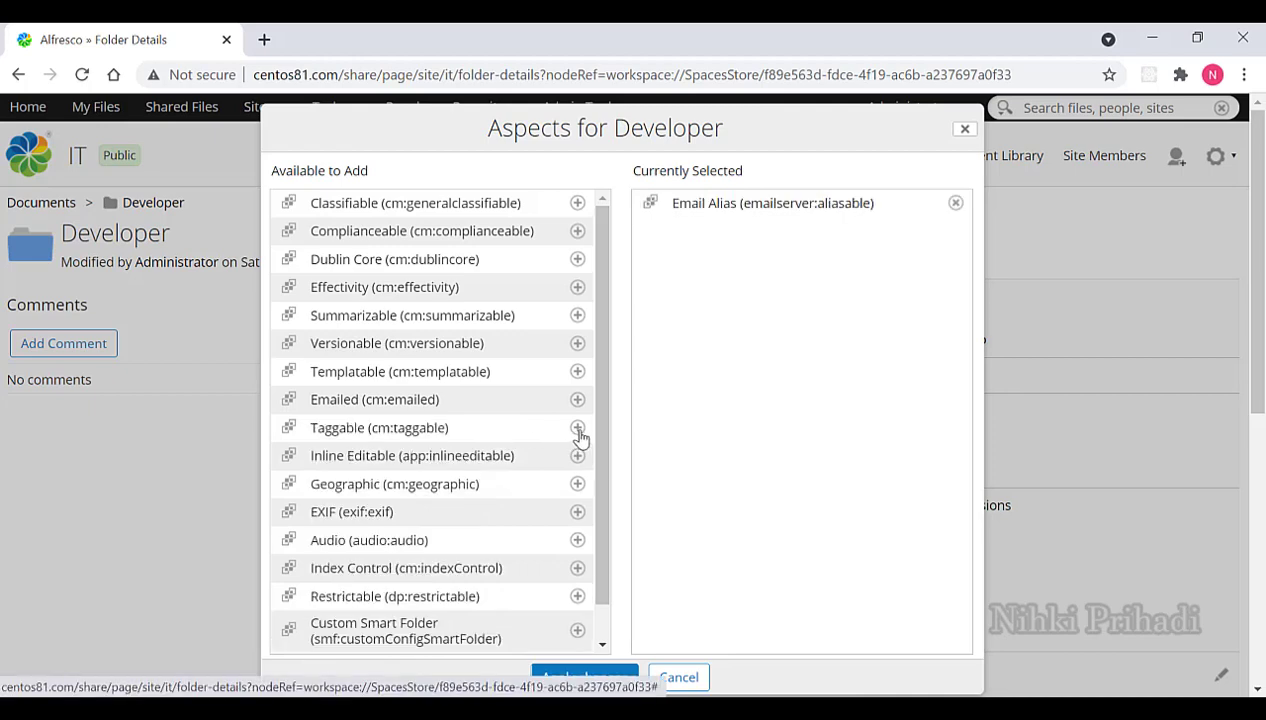
{"action": "left_click", "coordinate": [575, 677]}
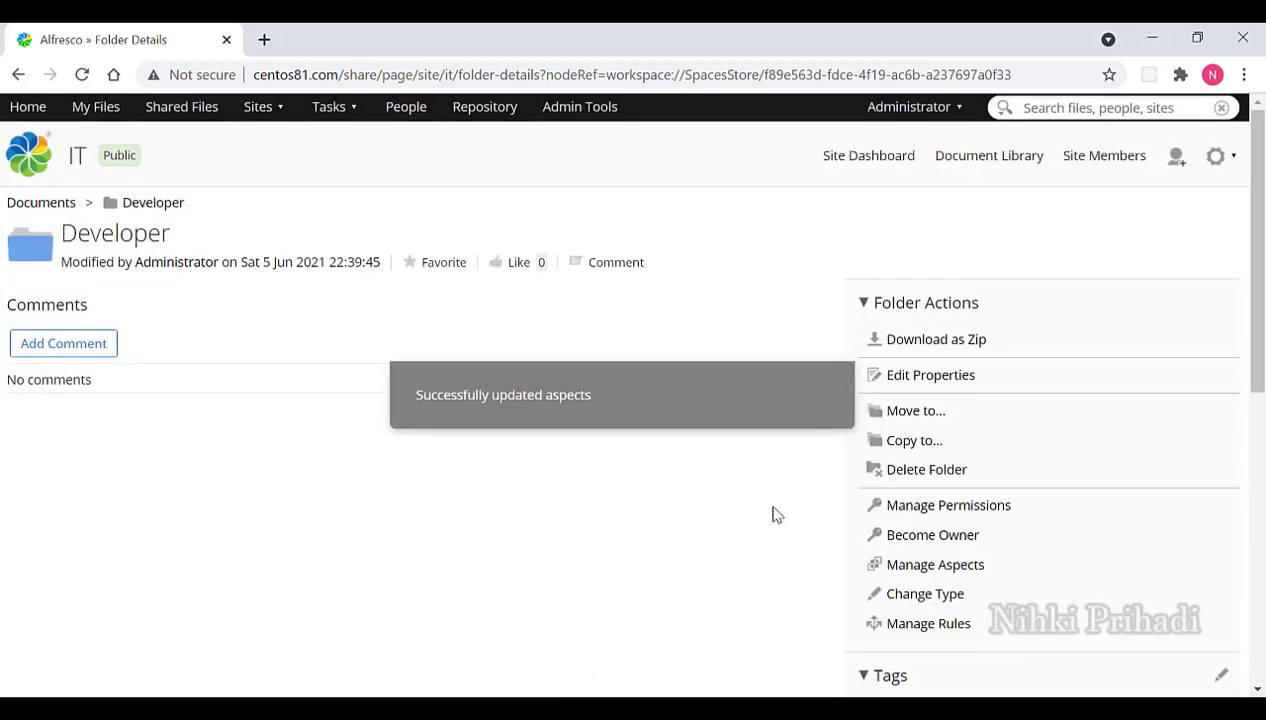
Set the Developer folder's Alias property to 'dev', save, and return to its listing.
{"action": "left_click", "coordinate": [927, 376]}
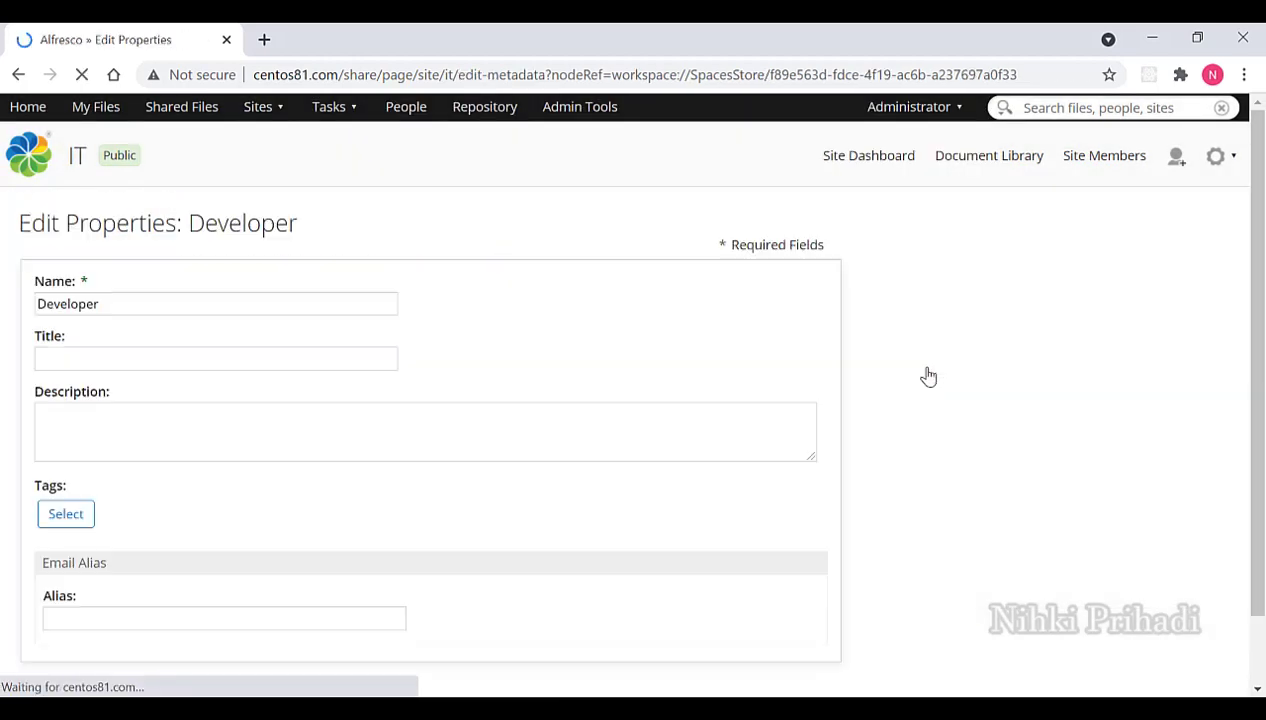
{"action": "left_click", "coordinate": [268, 617]}
{"action": "type", "text": "de"}
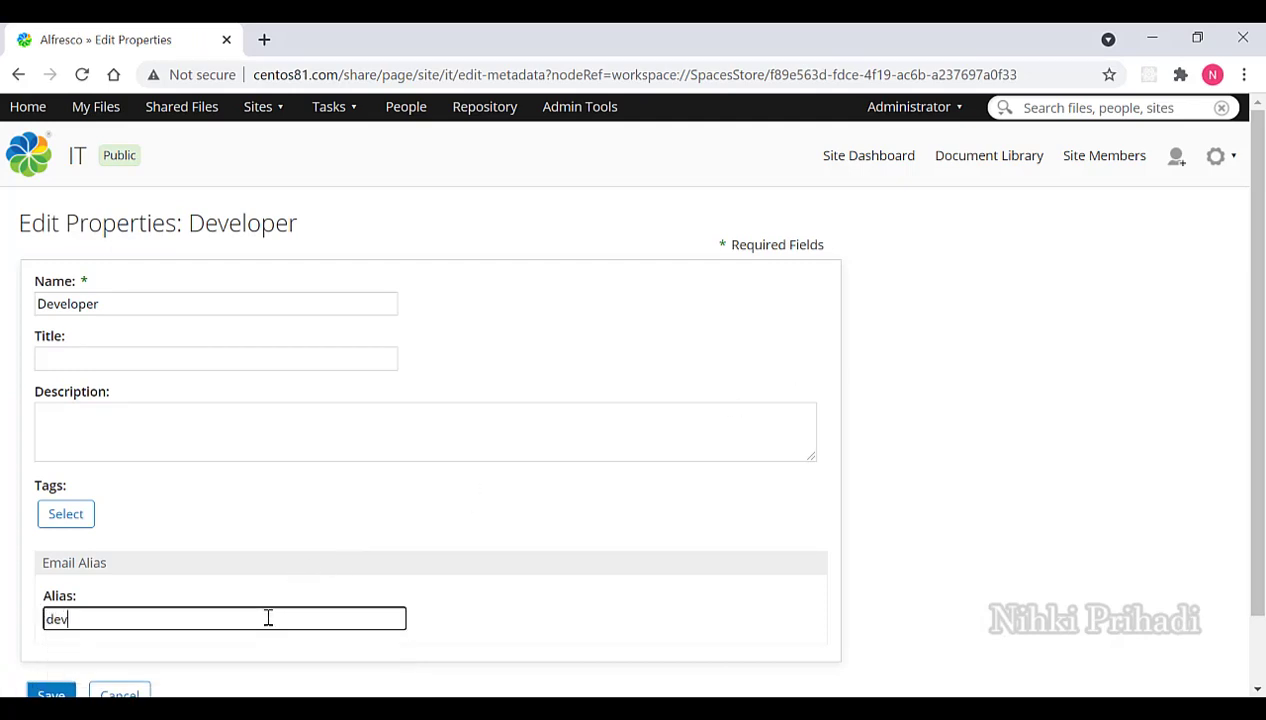
{"action": "type", "text": "v"}
{"action": "scroll", "coordinate": [203, 619], "scroll_direction": "down", "scroll_amount": 2}
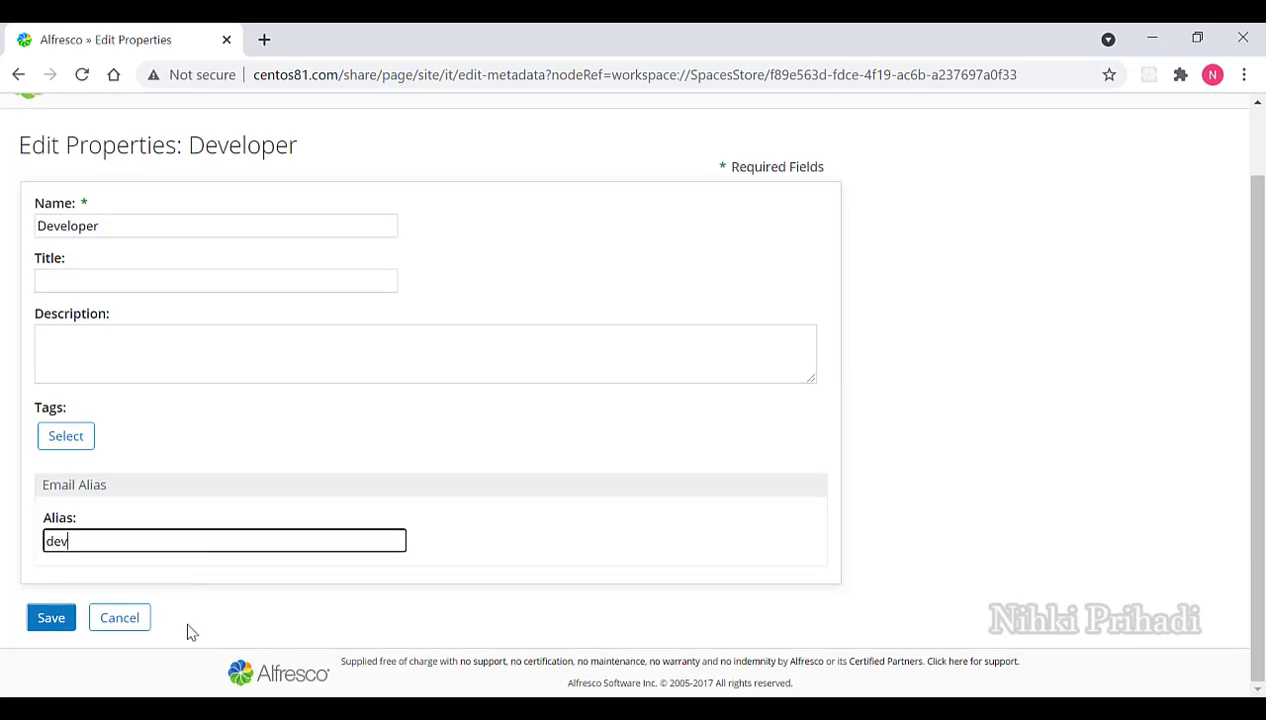
{"action": "left_click", "coordinate": [50, 618]}
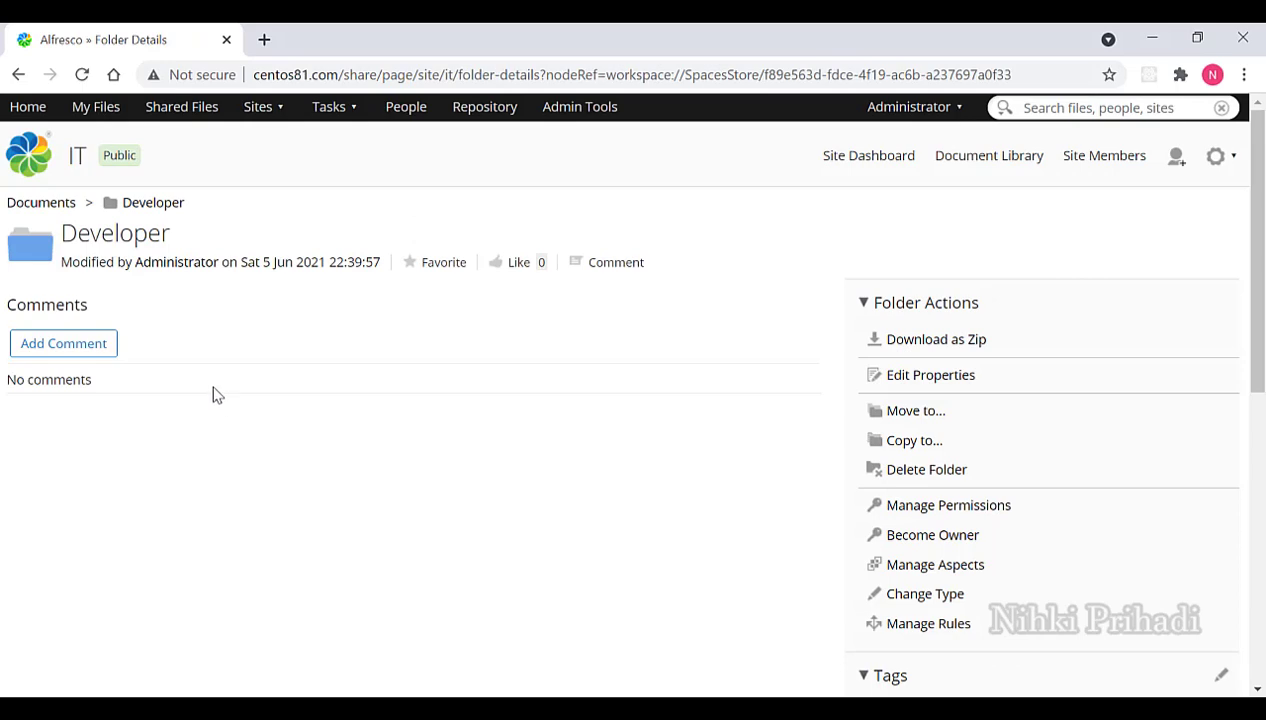
{"action": "left_click", "coordinate": [156, 212]}
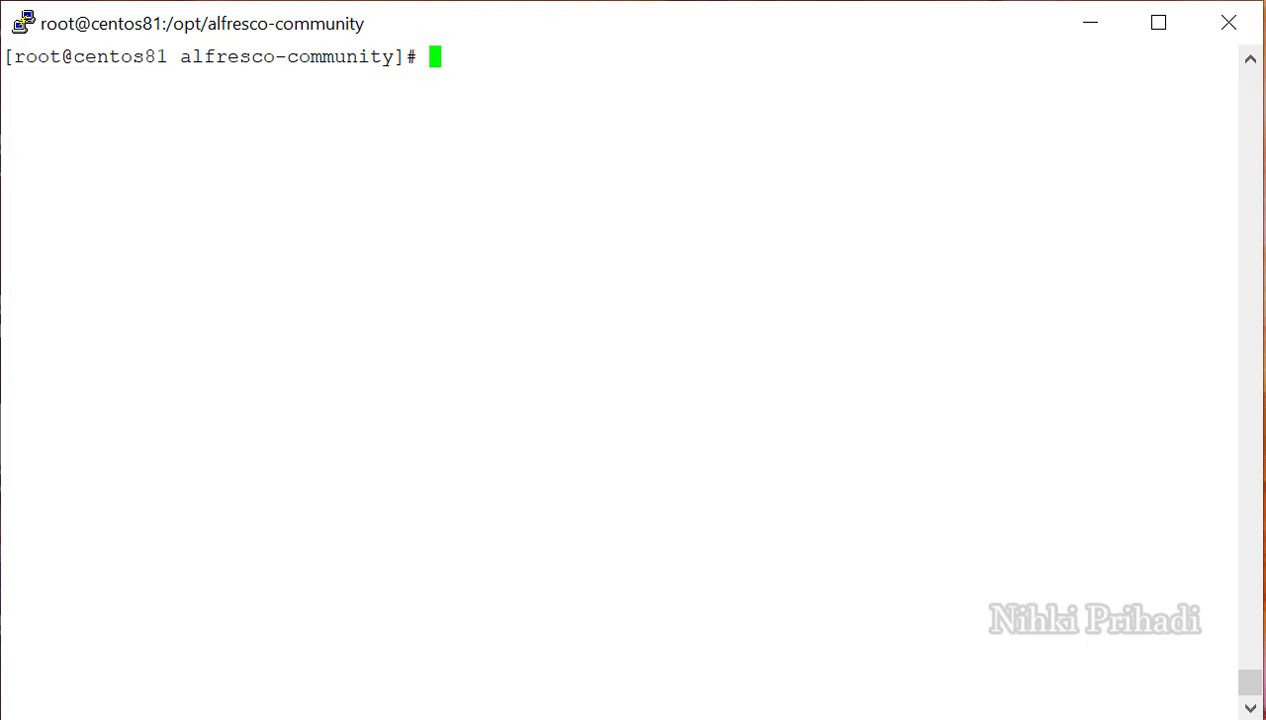
Run 'yum install -y telnet' twice, confirming telnet-1:0.17-76.el8 is installed, then clear the screen.
{"action": "type", "text": "yum "}
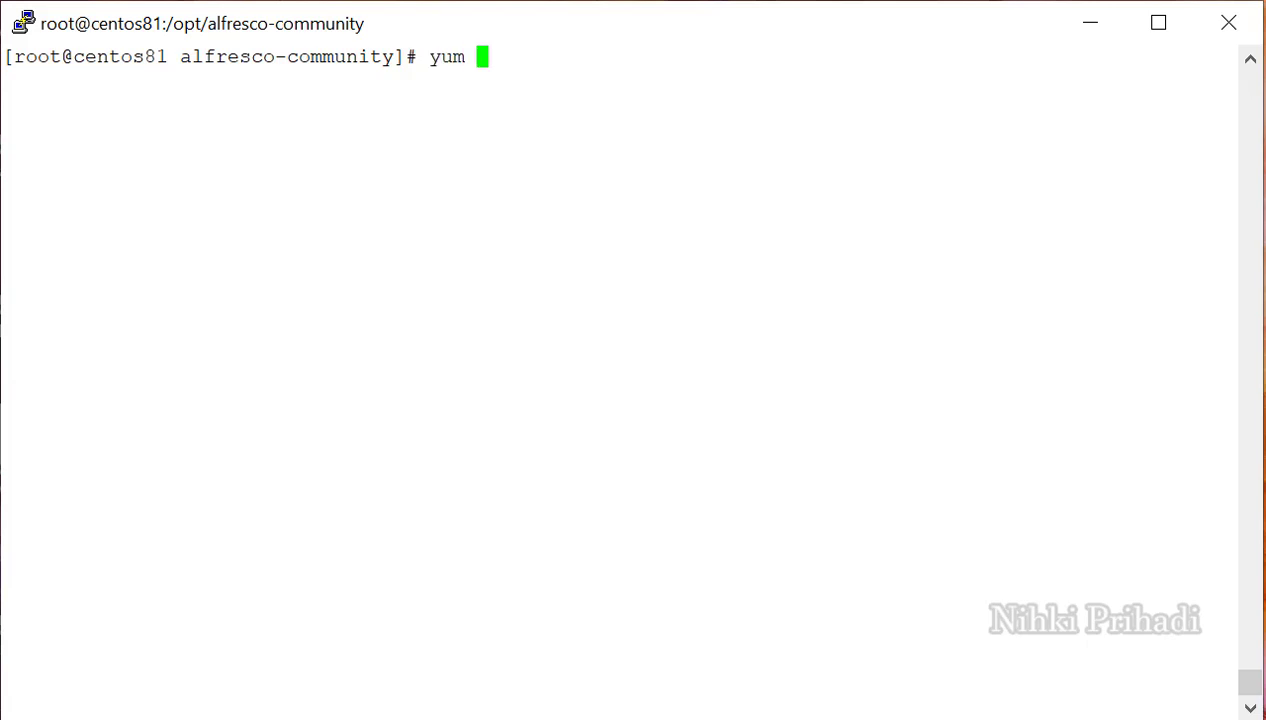
{"action": "type", "text": "install "}
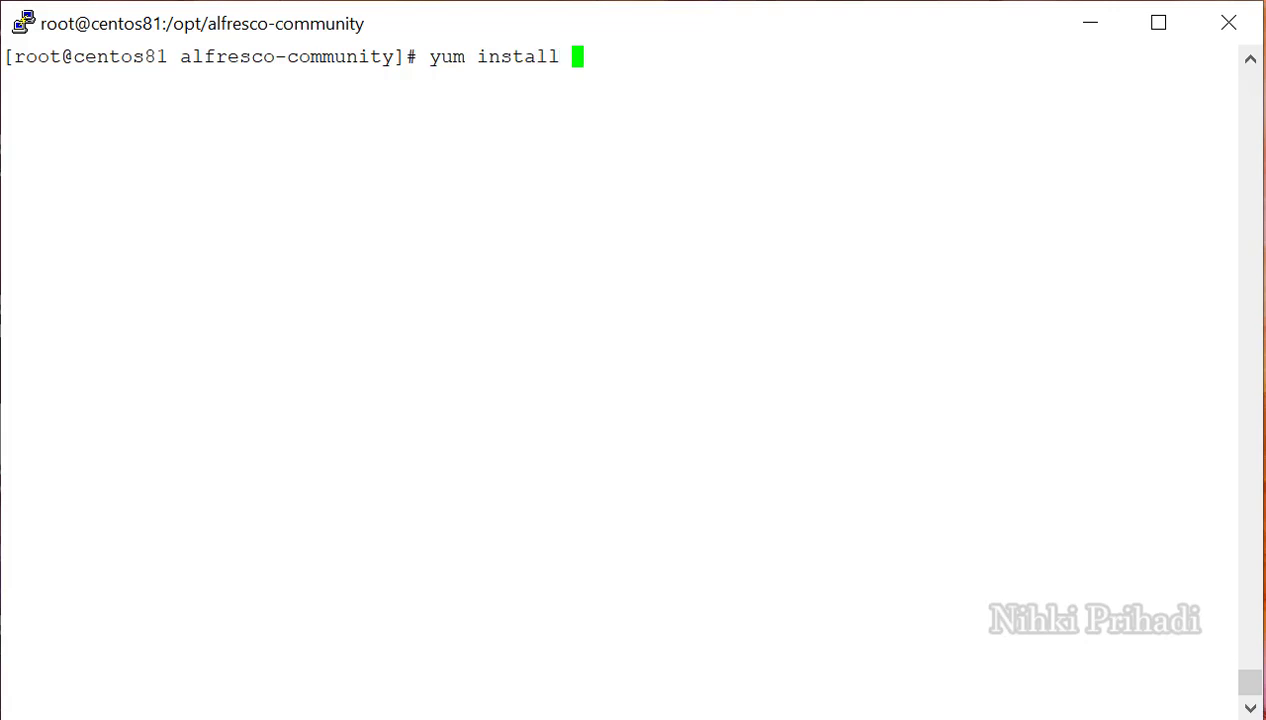
{"action": "type", "text": "-y tel"}
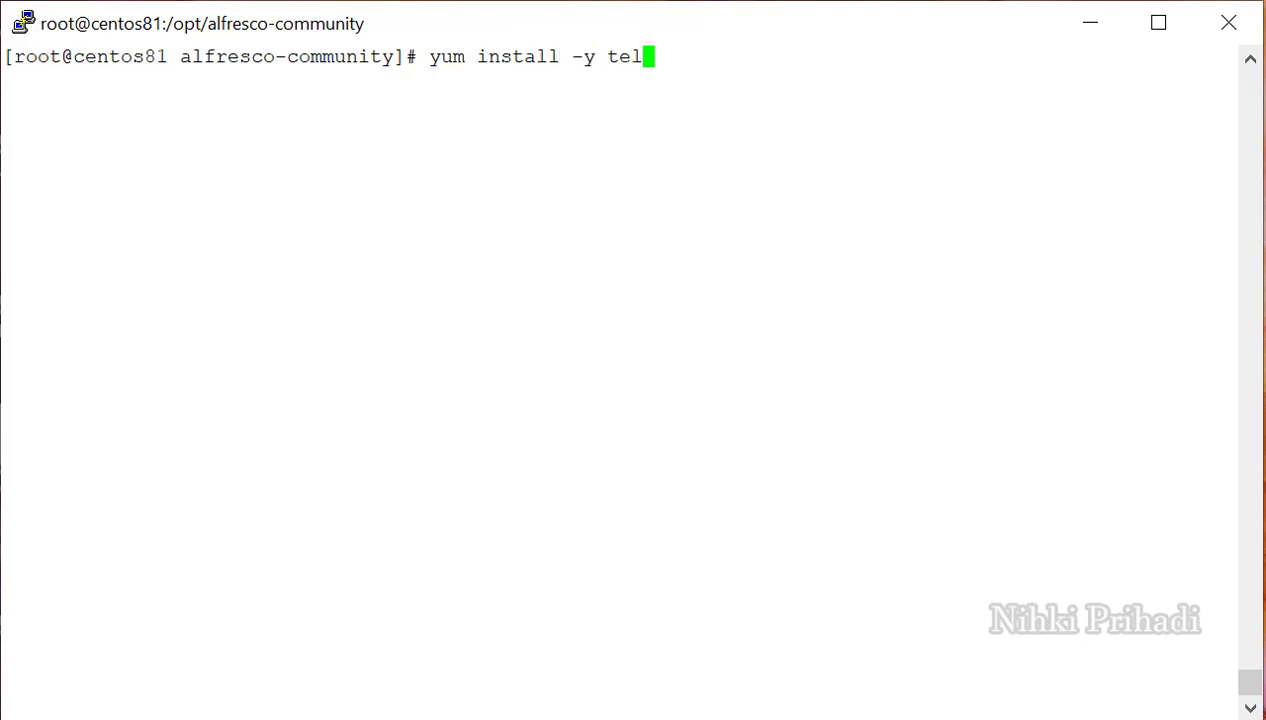
{"action": "type", "text": "net"}
{"action": "key", "text": "Return"}
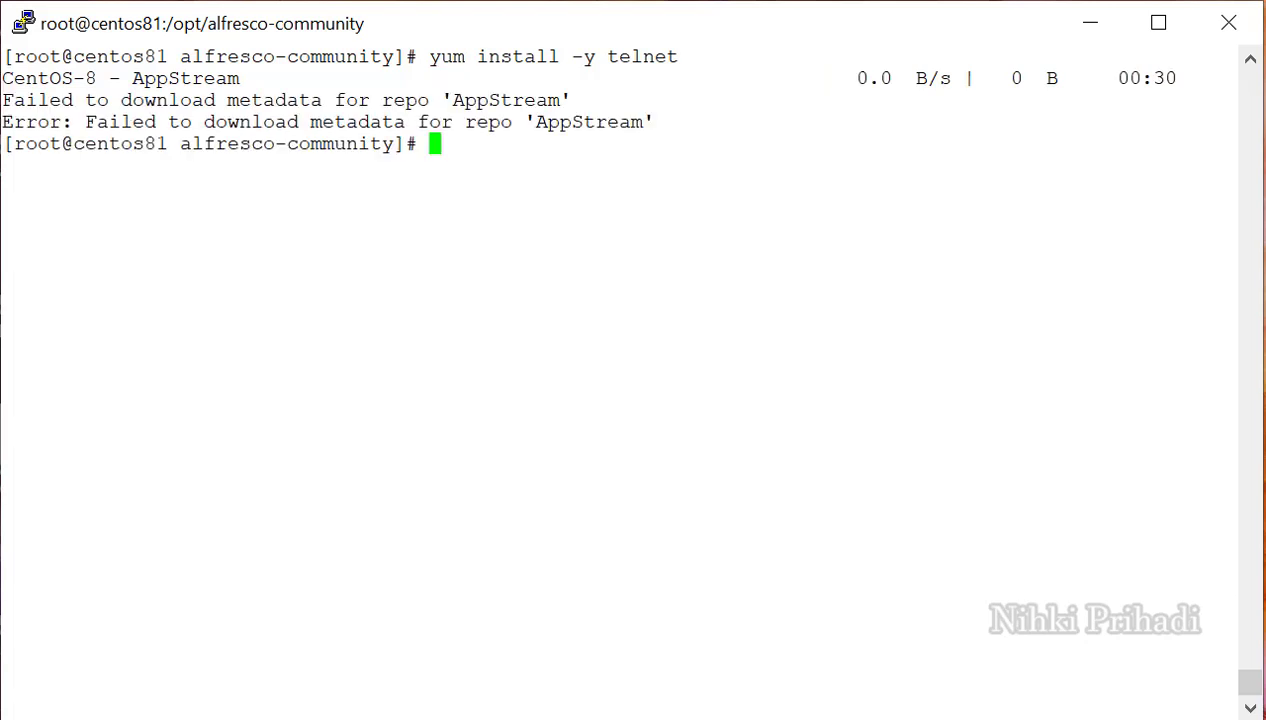
{"action": "key", "text": "Up"}
{"action": "key", "text": "Return"}
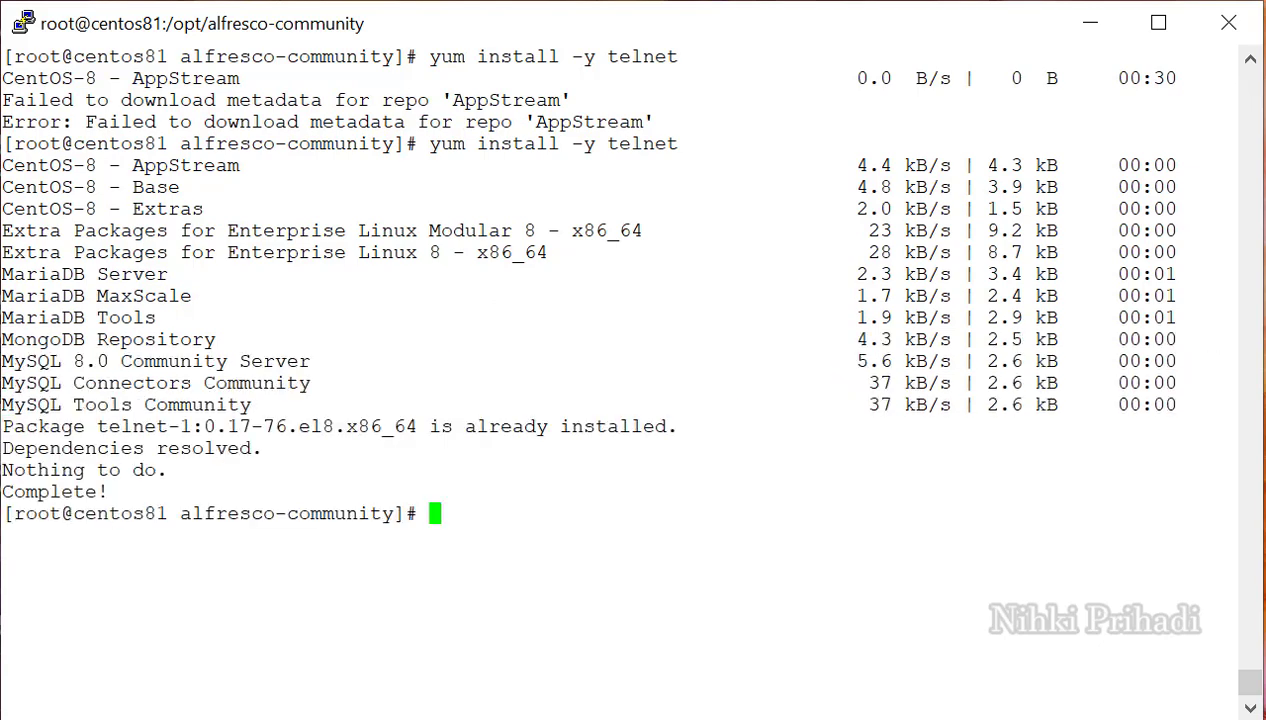
{"action": "key", "text": "ctrl+l"}
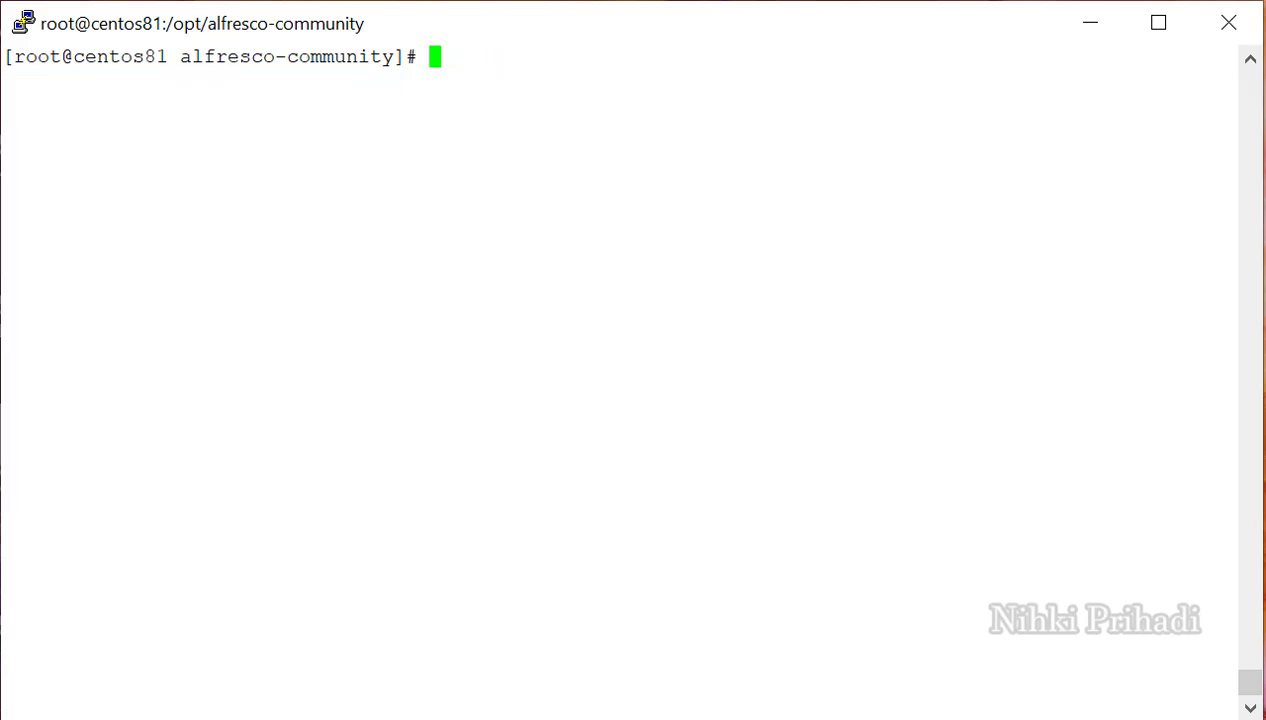
Telnet to centos81.com on port 25 and greet the server with 'helo me'.
{"action": "type", "text": "tel"}
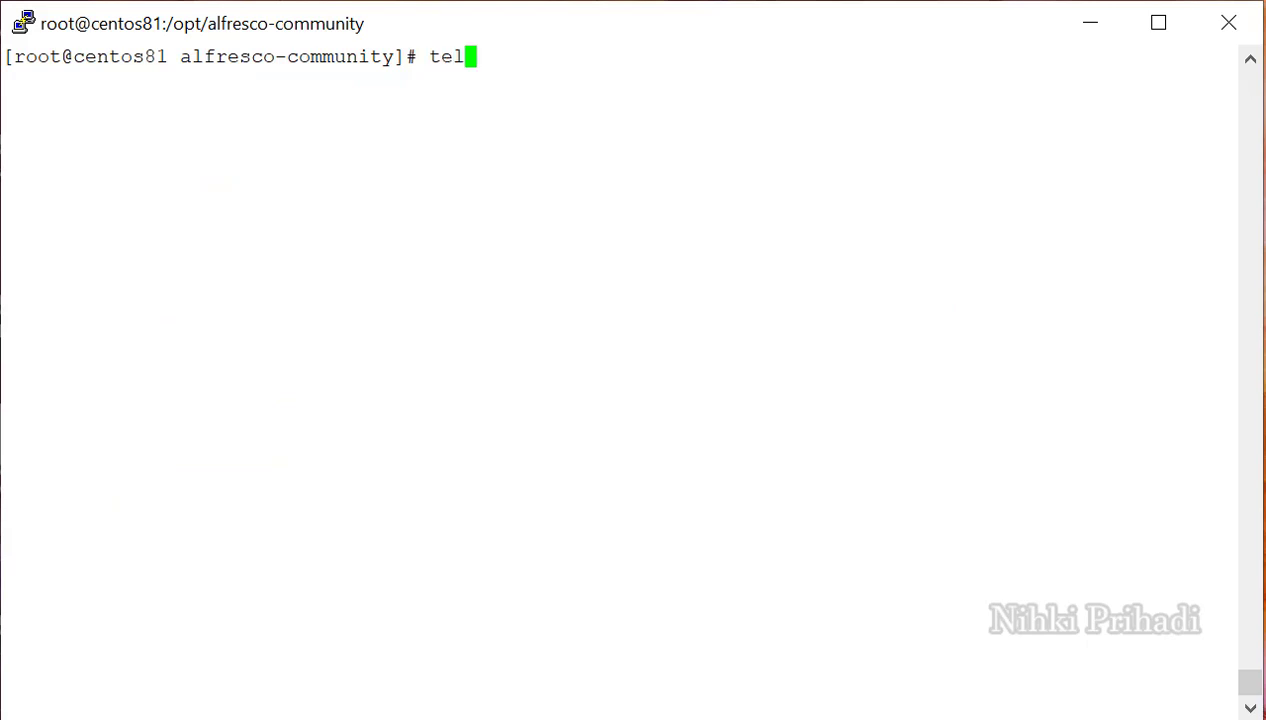
{"action": "type", "text": "net cent"}
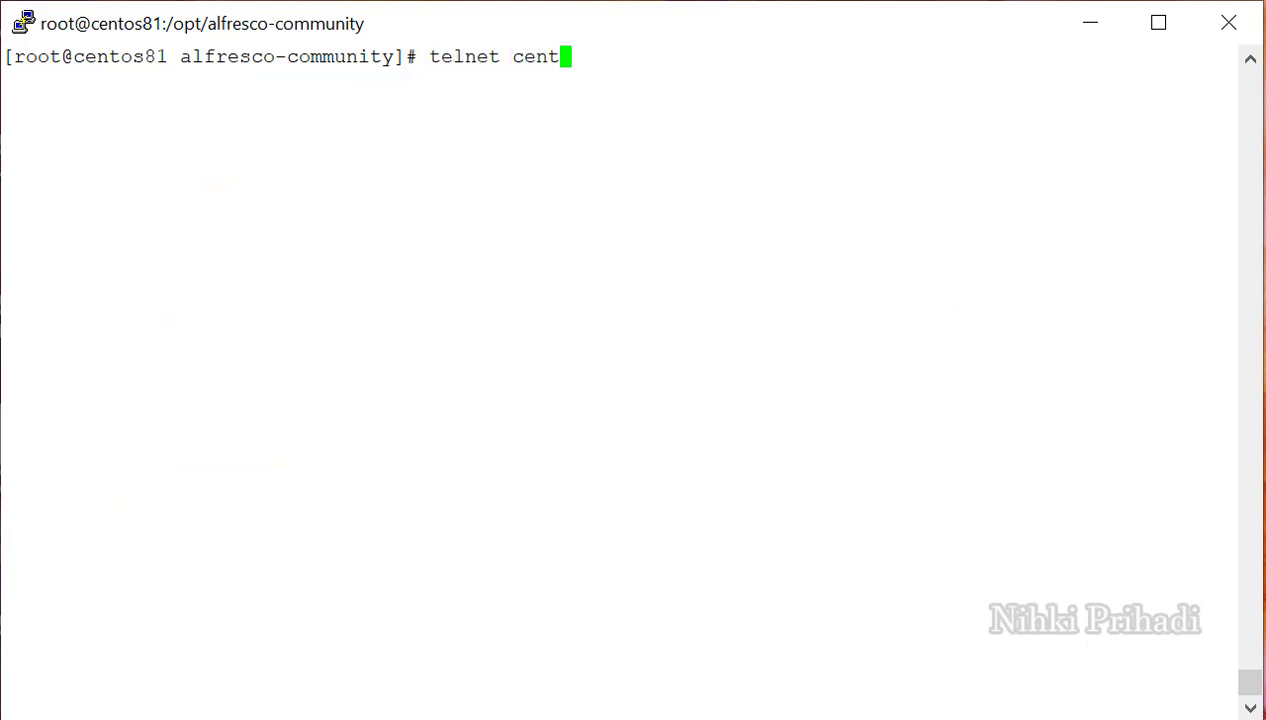
{"action": "type", "text": "os81.c"}
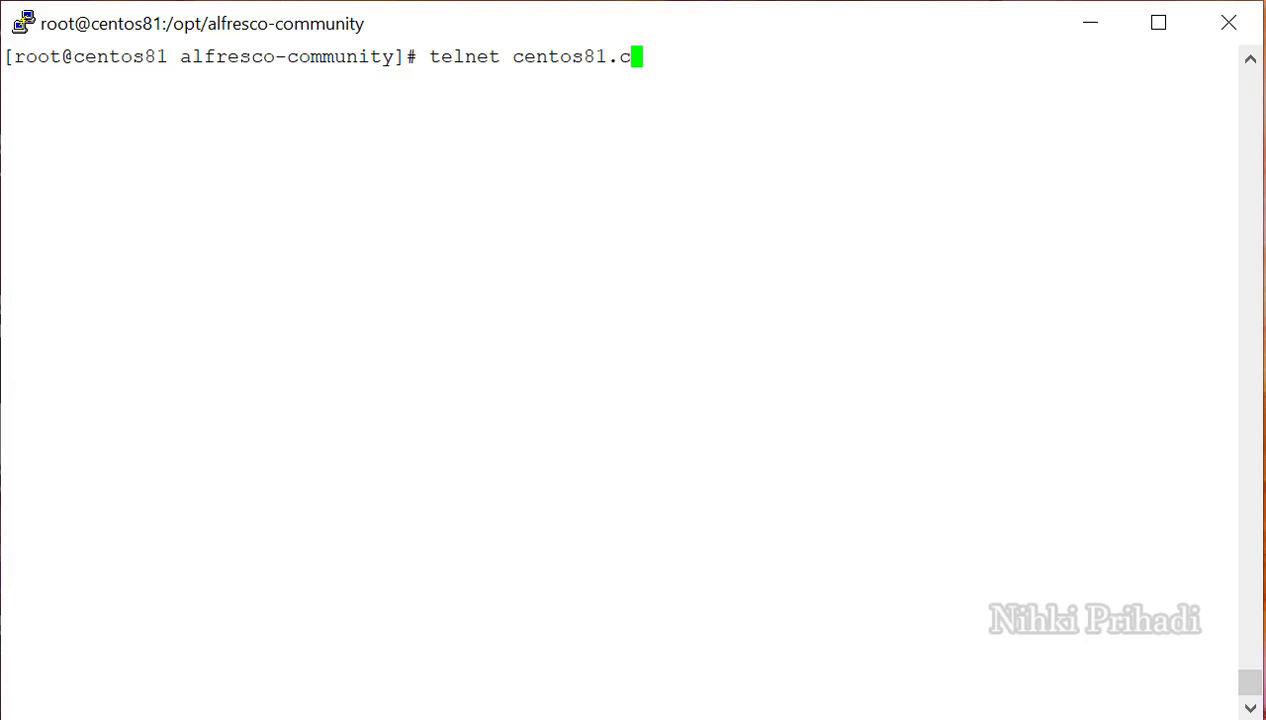
{"action": "type", "text": "om 25"}
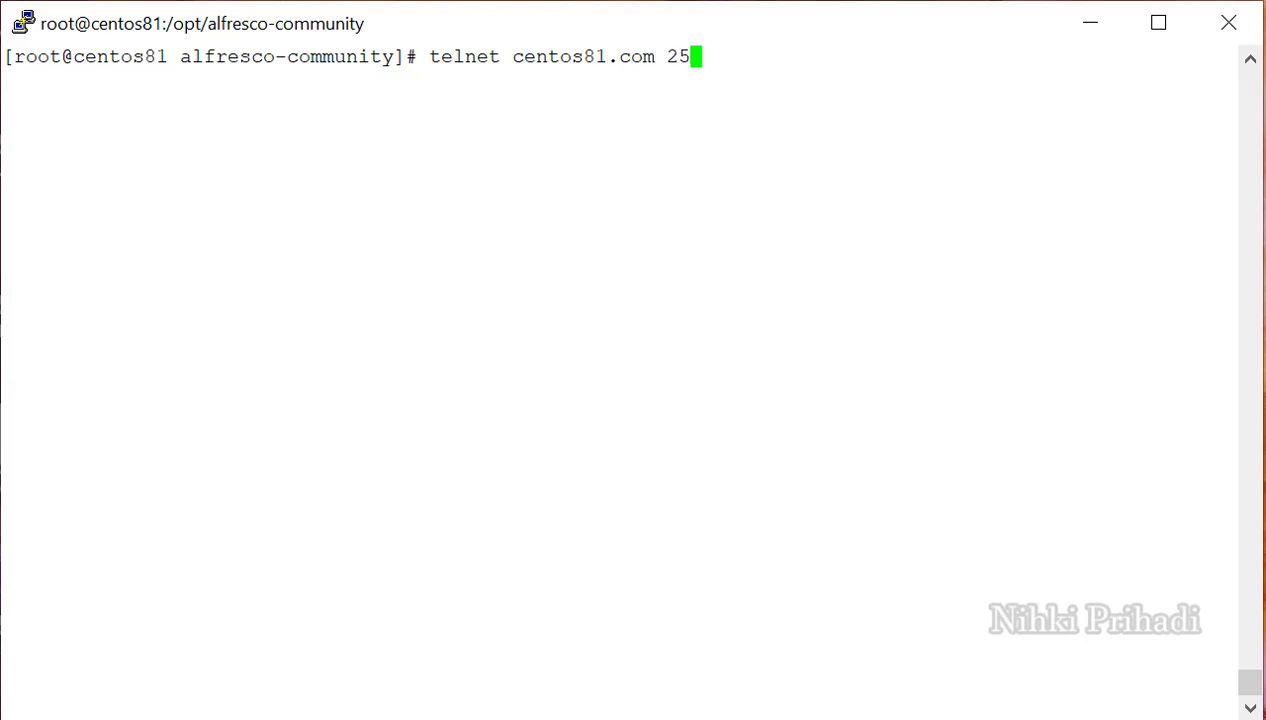
{"action": "key", "text": "Return"}
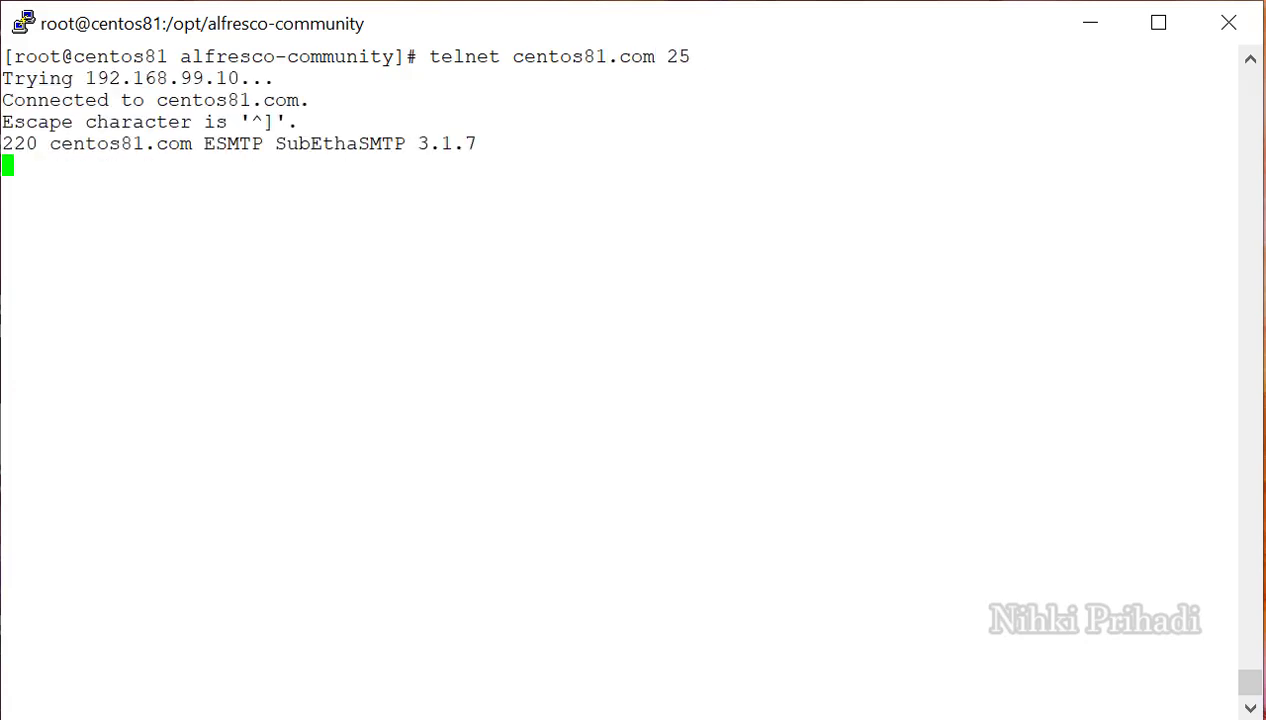
{"action": "type", "text": "helo me"}
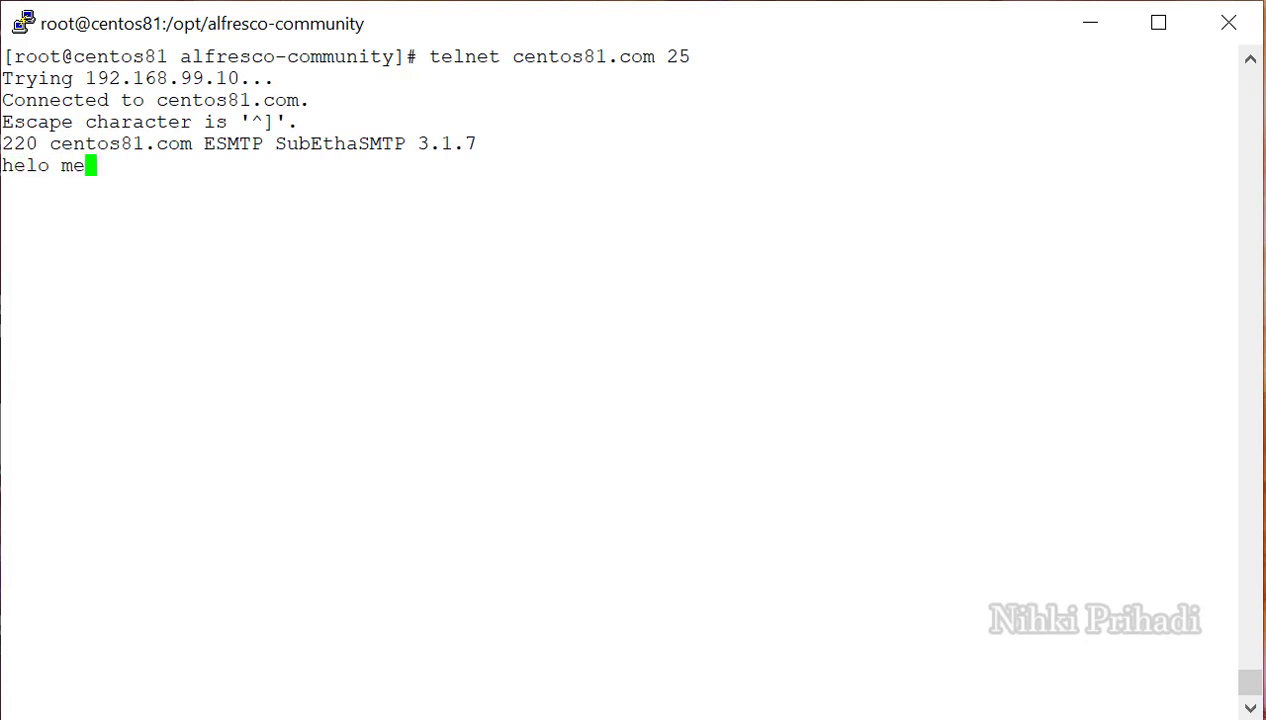
{"action": "key", "text": "Return"}
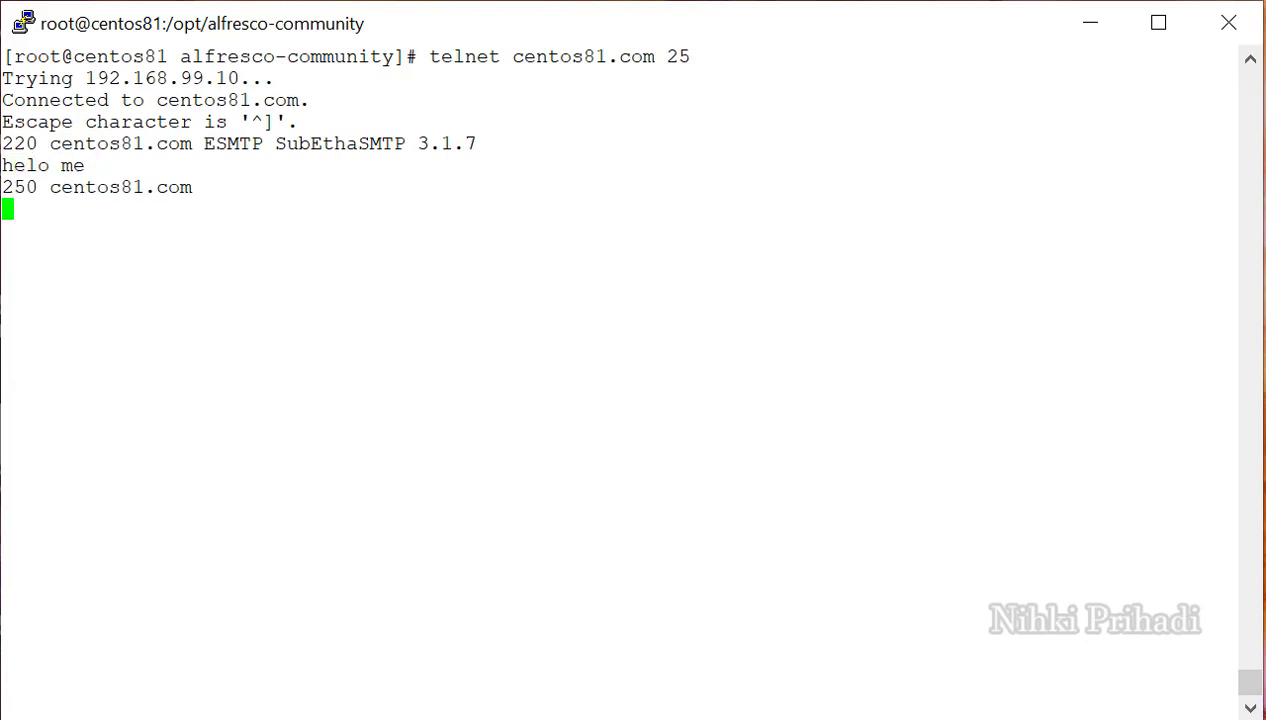
Give the test sender address and the dev alias recipient address, then begin DATA entry.
{"action": "type", "text": "mail f"}
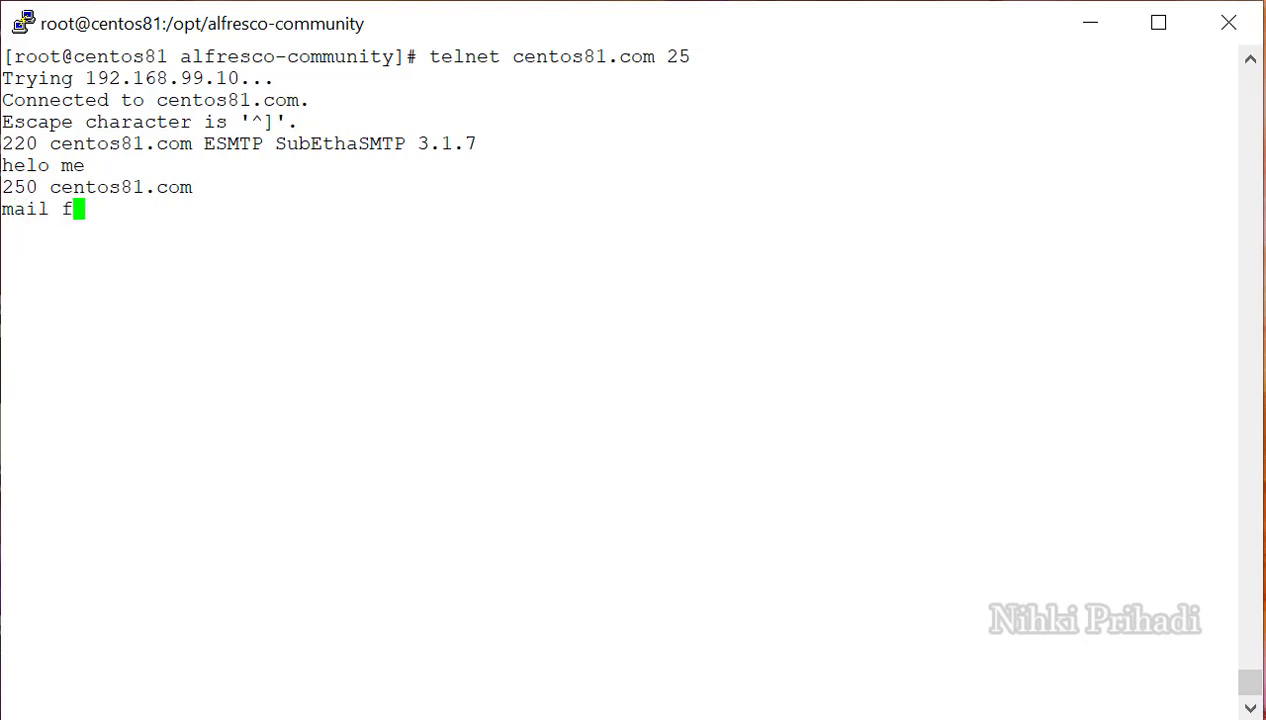
{"action": "type", "text": "rom:"}
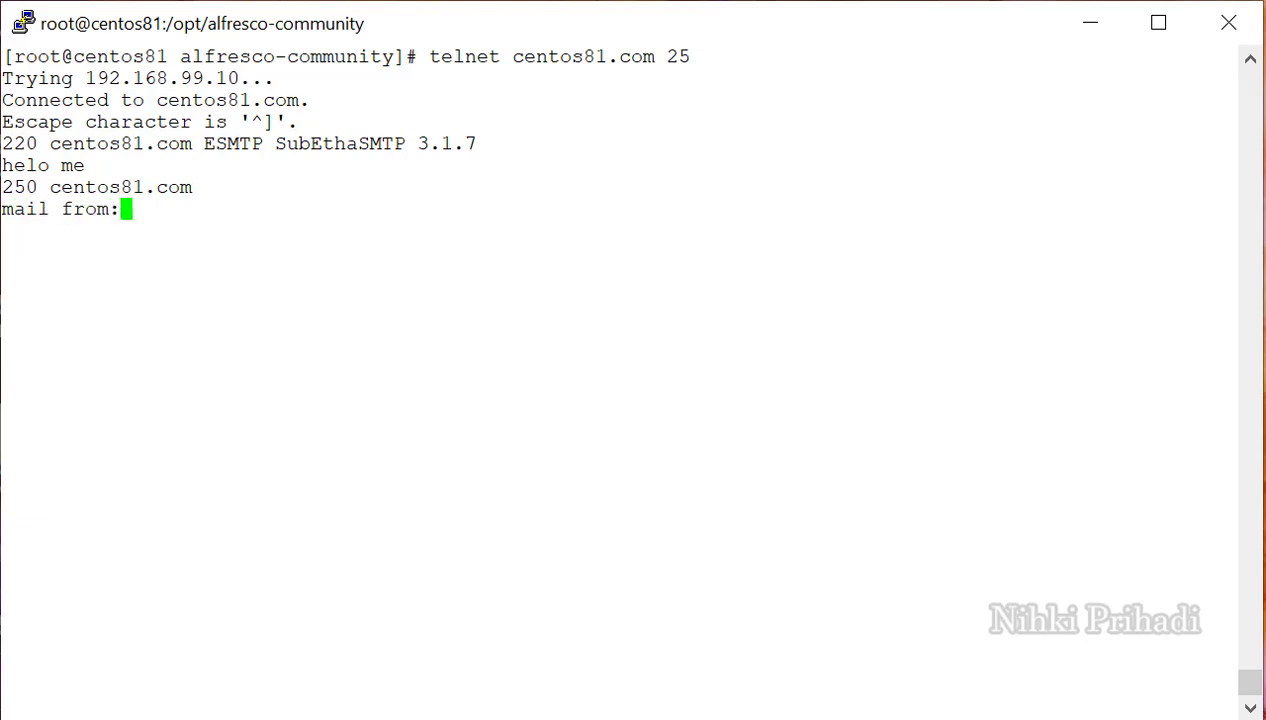
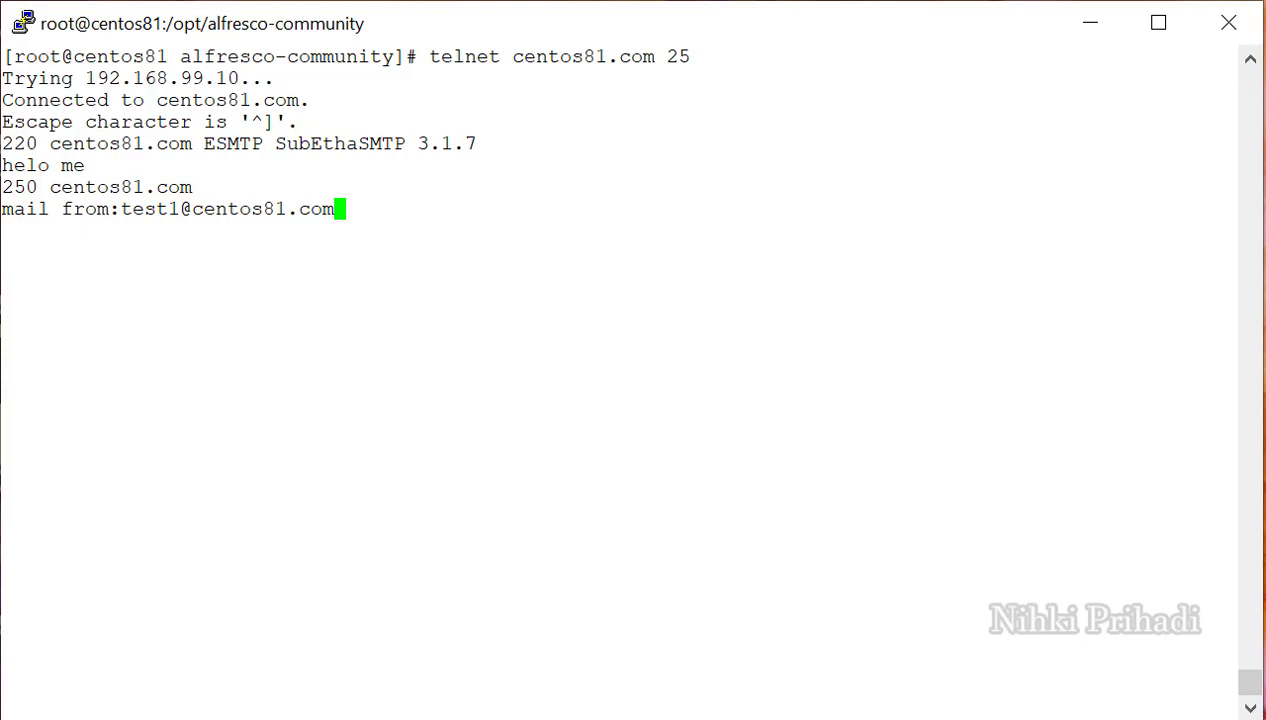
{"action": "key", "text": "Return"}
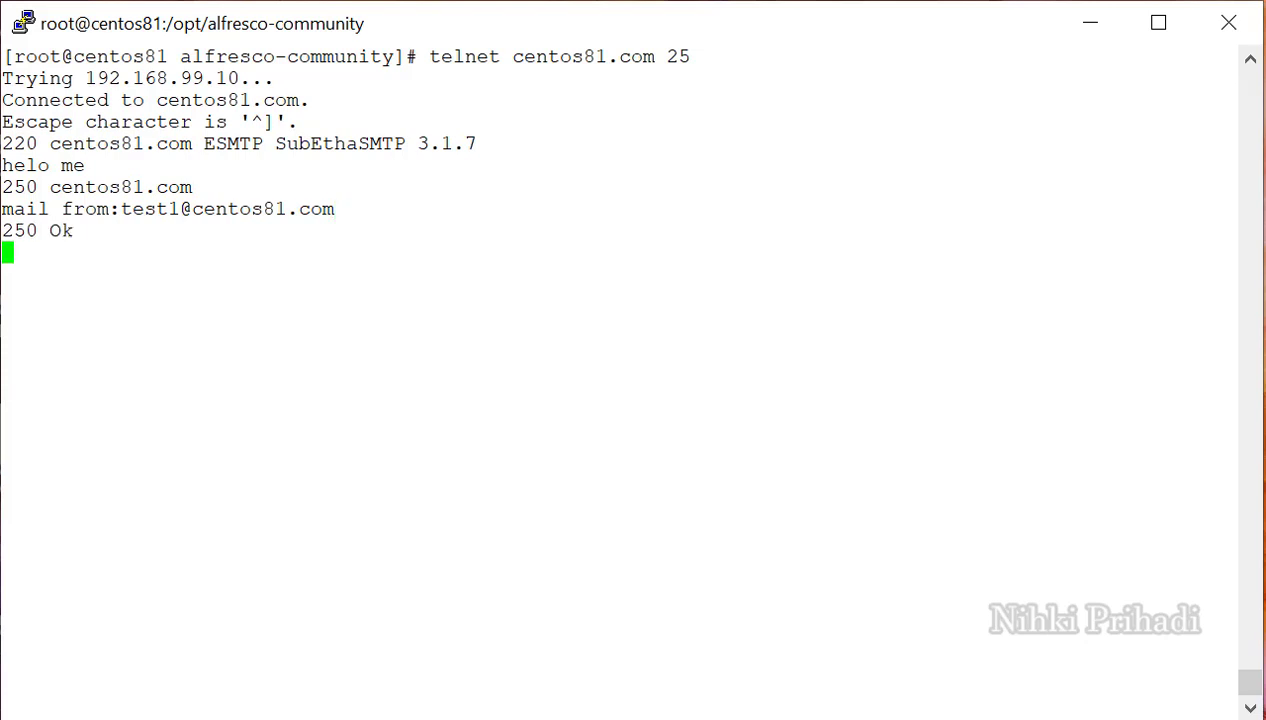
{"action": "type", "text": "rcpt to:"}
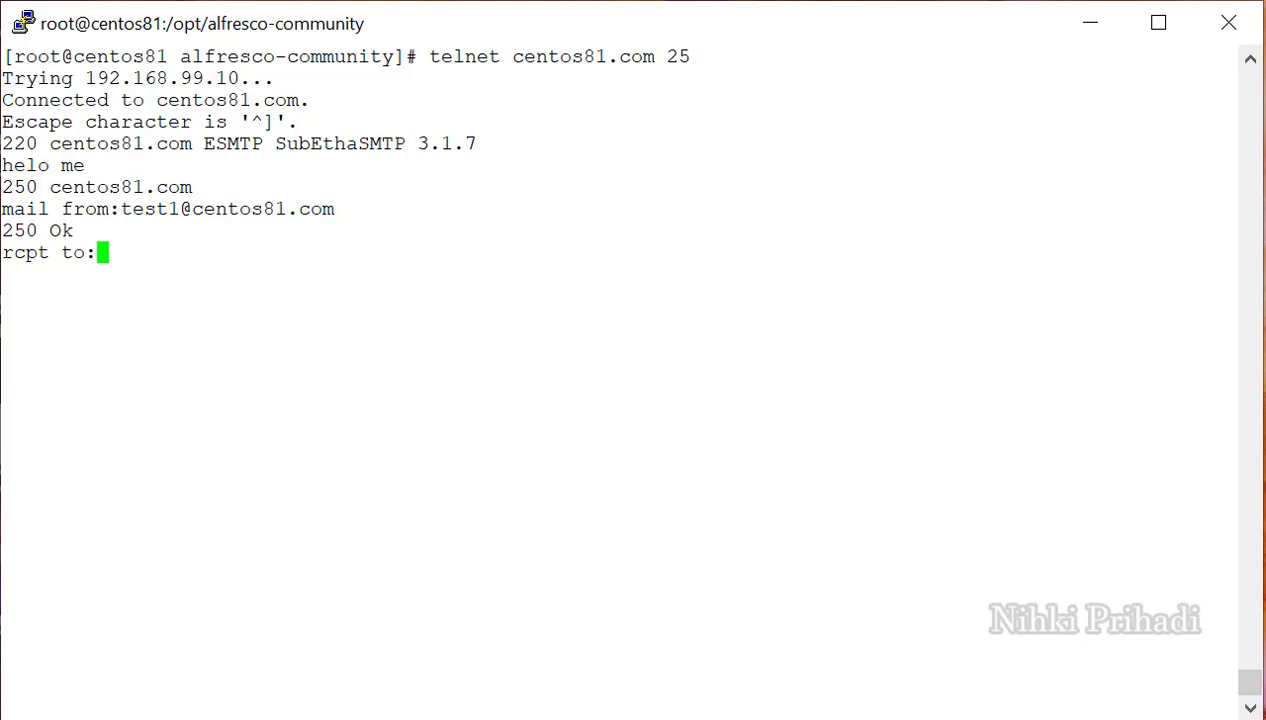
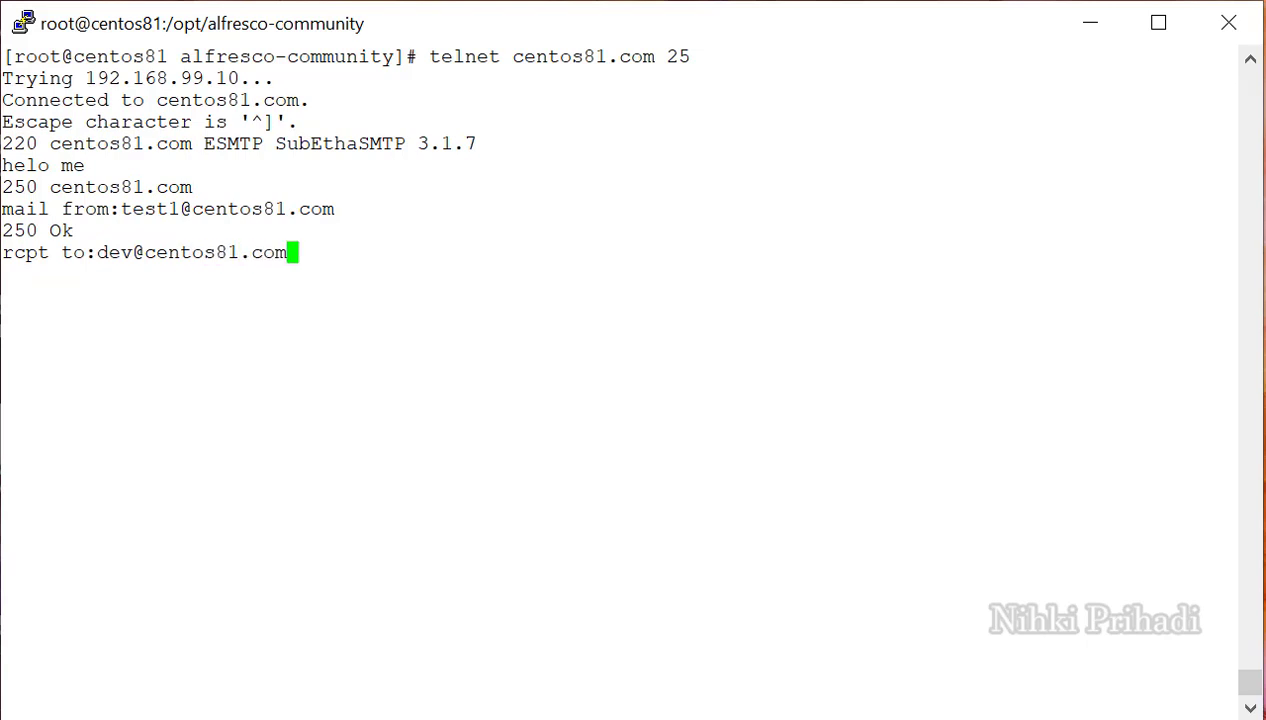
{"action": "key", "text": "Return"}
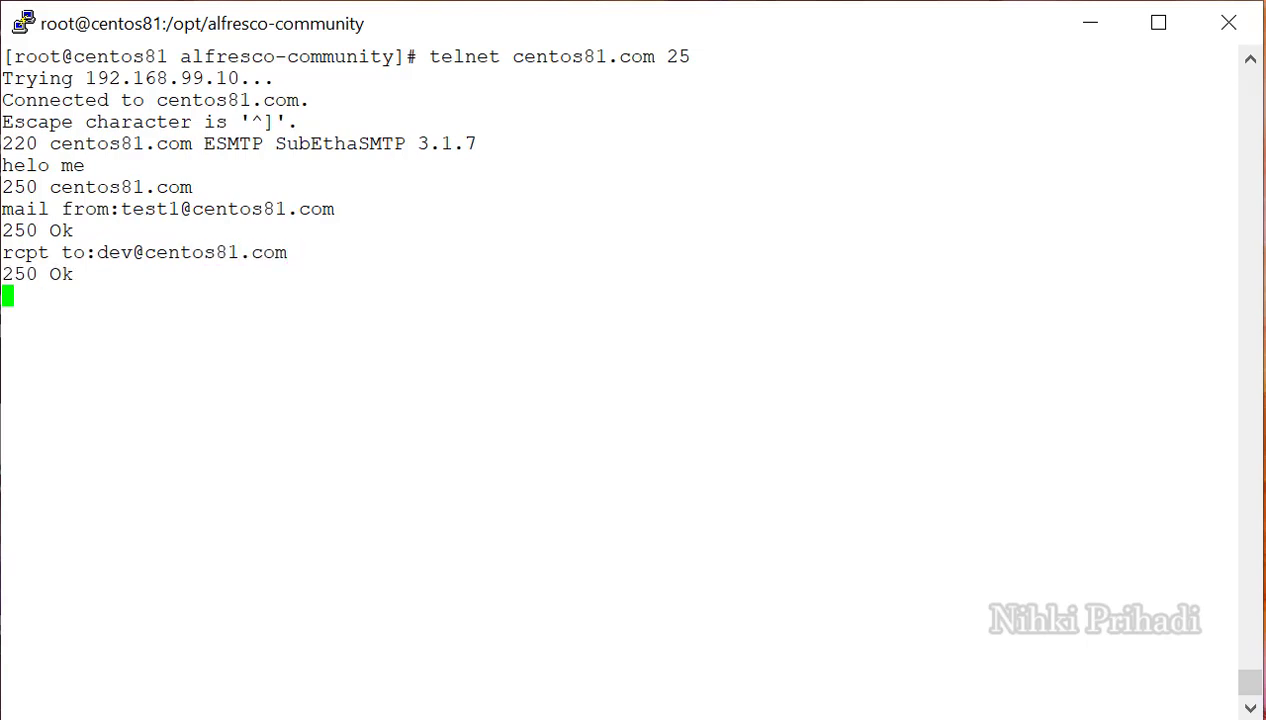
{"action": "type", "text": "Data"}
{"action": "key", "text": "Return"}
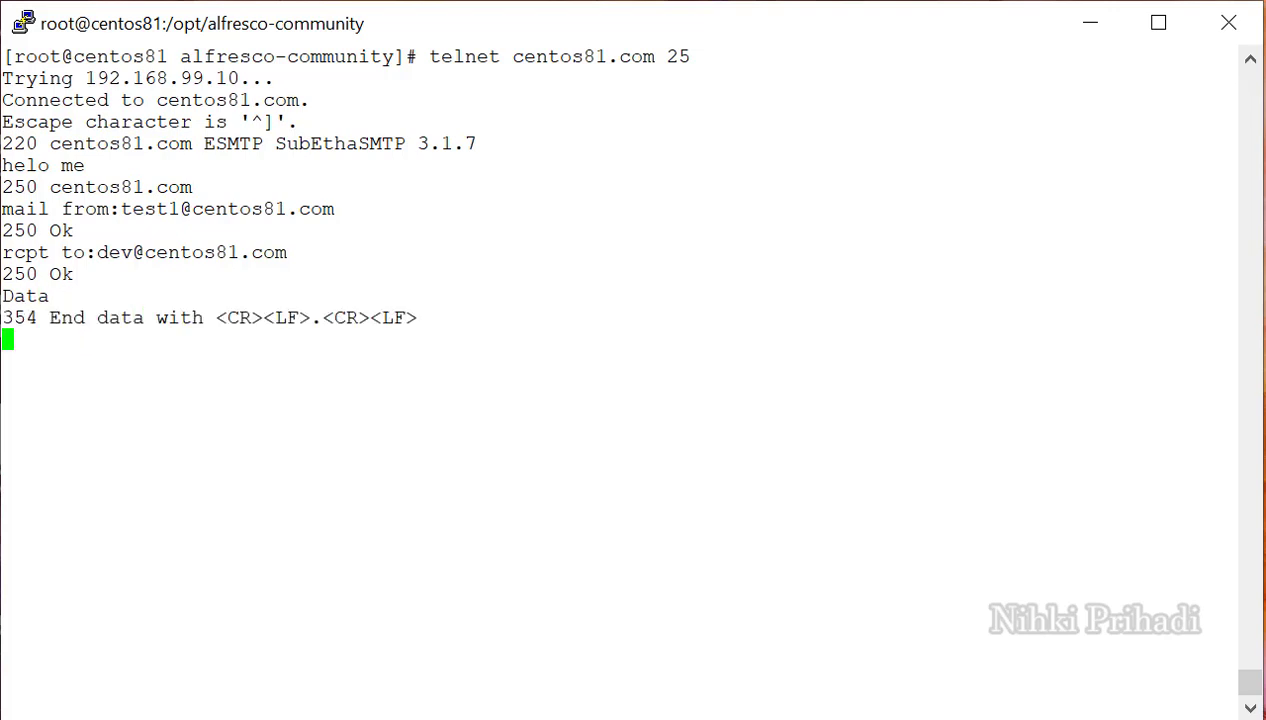
Write the message with subject 'Test Inbound Email Using Telnet' and body 'Test content email here ...', ending with '.'.
{"action": "type", "text": "Subj"}
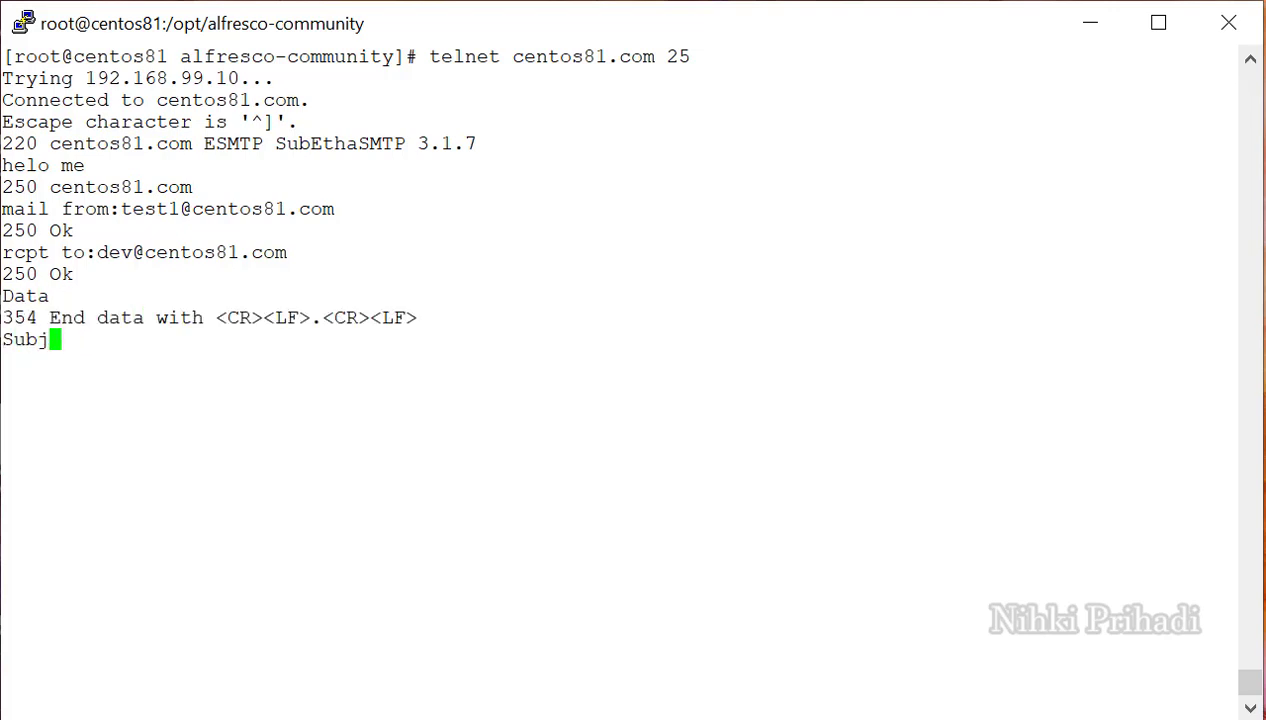
{"action": "type", "text": "ect:"}
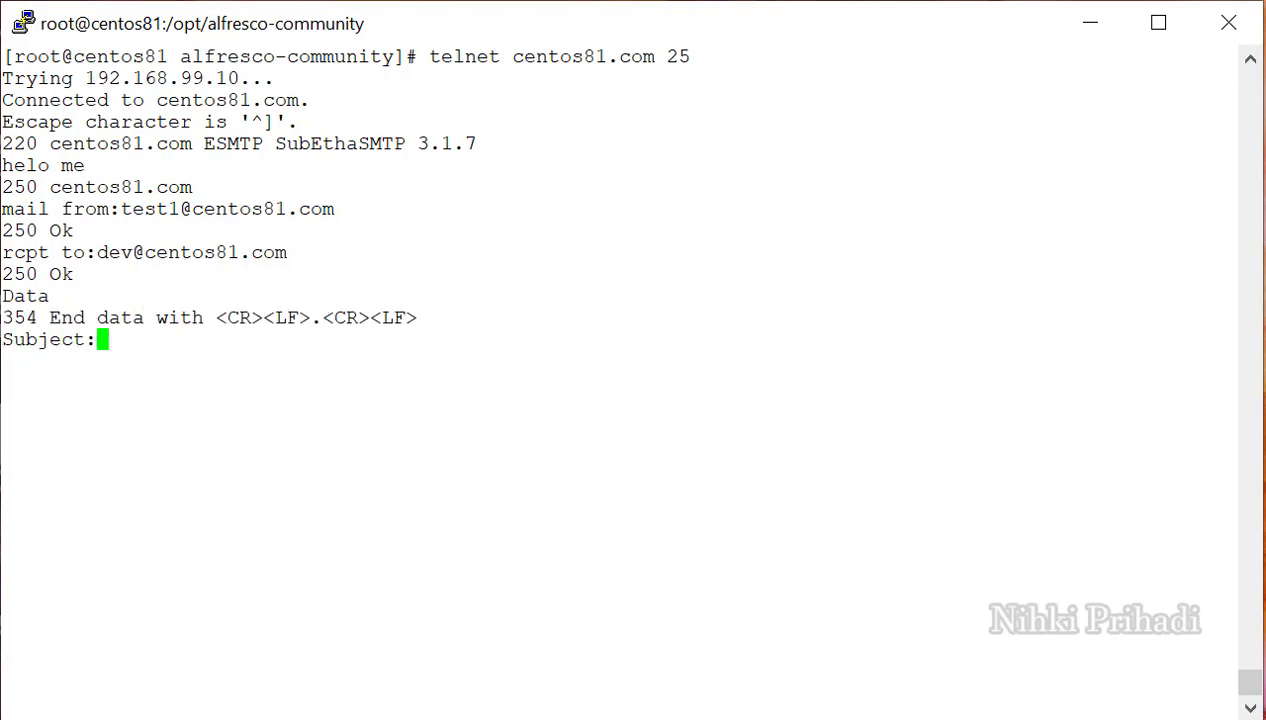
{"action": "type", "text": "Test "}
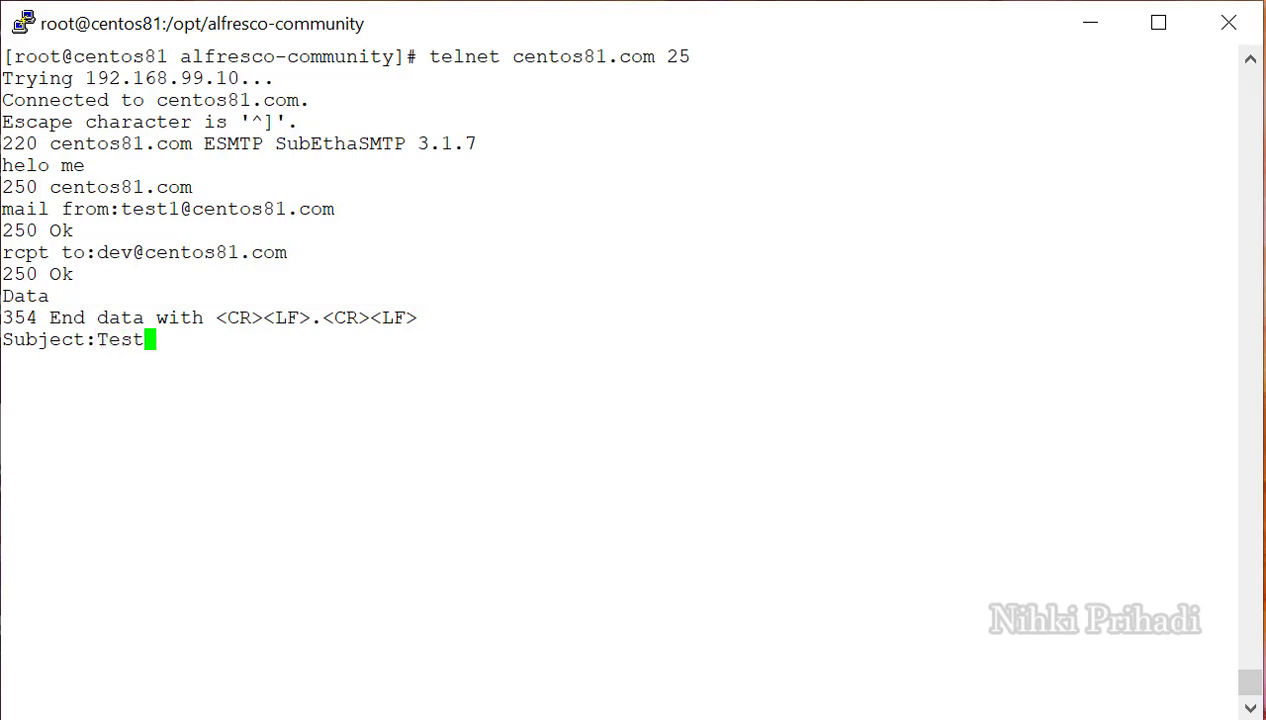
{"action": "type", "text": "Inbou"}
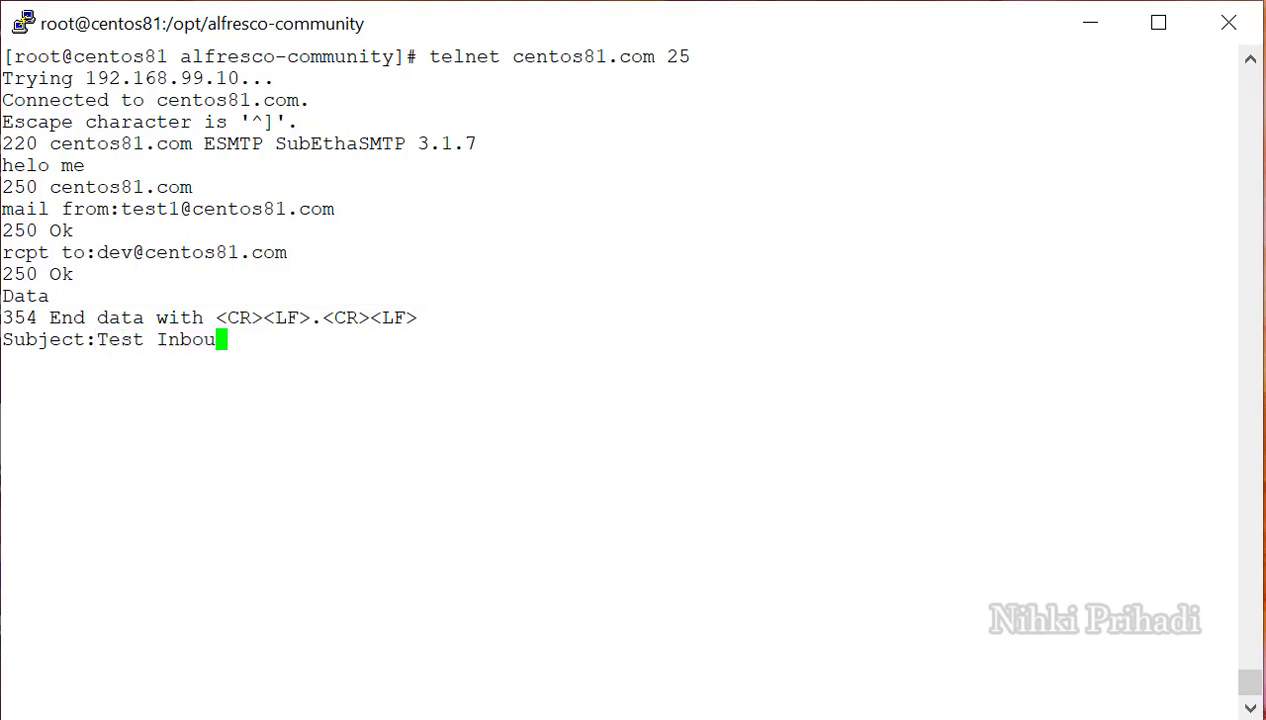
{"action": "type", "text": "n  Email"}
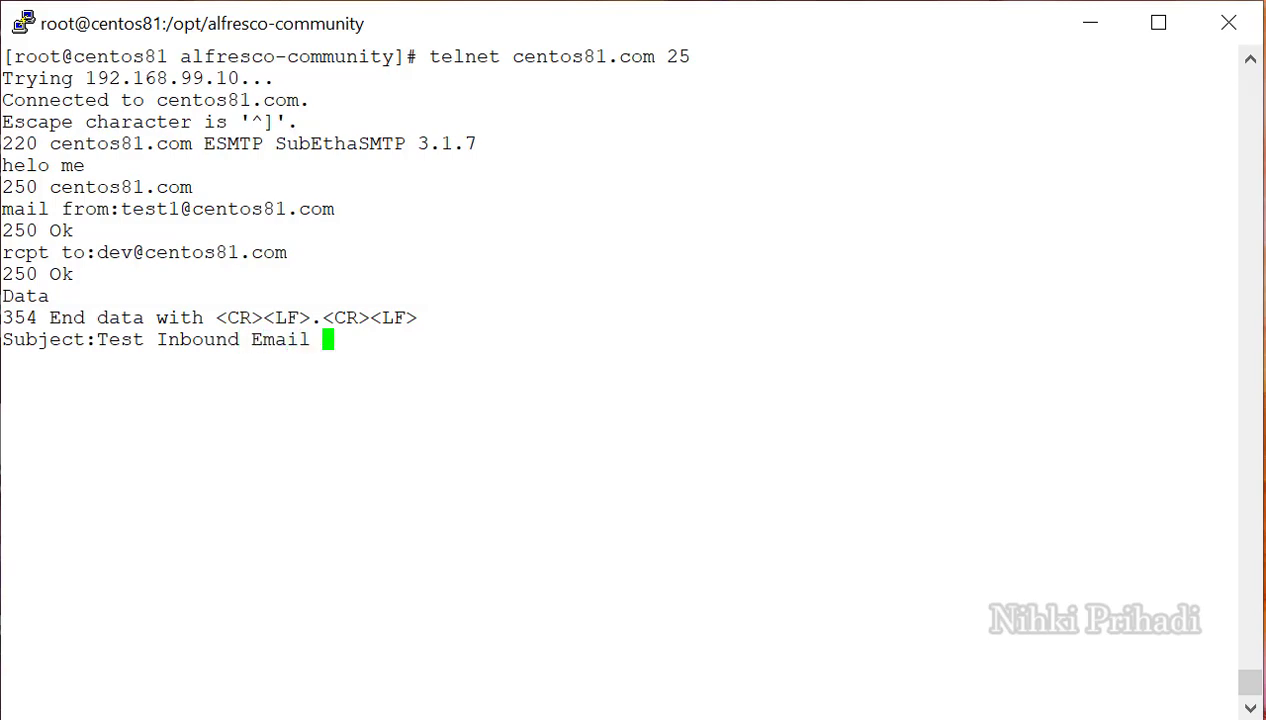
{"action": "type", "text": " from T"}
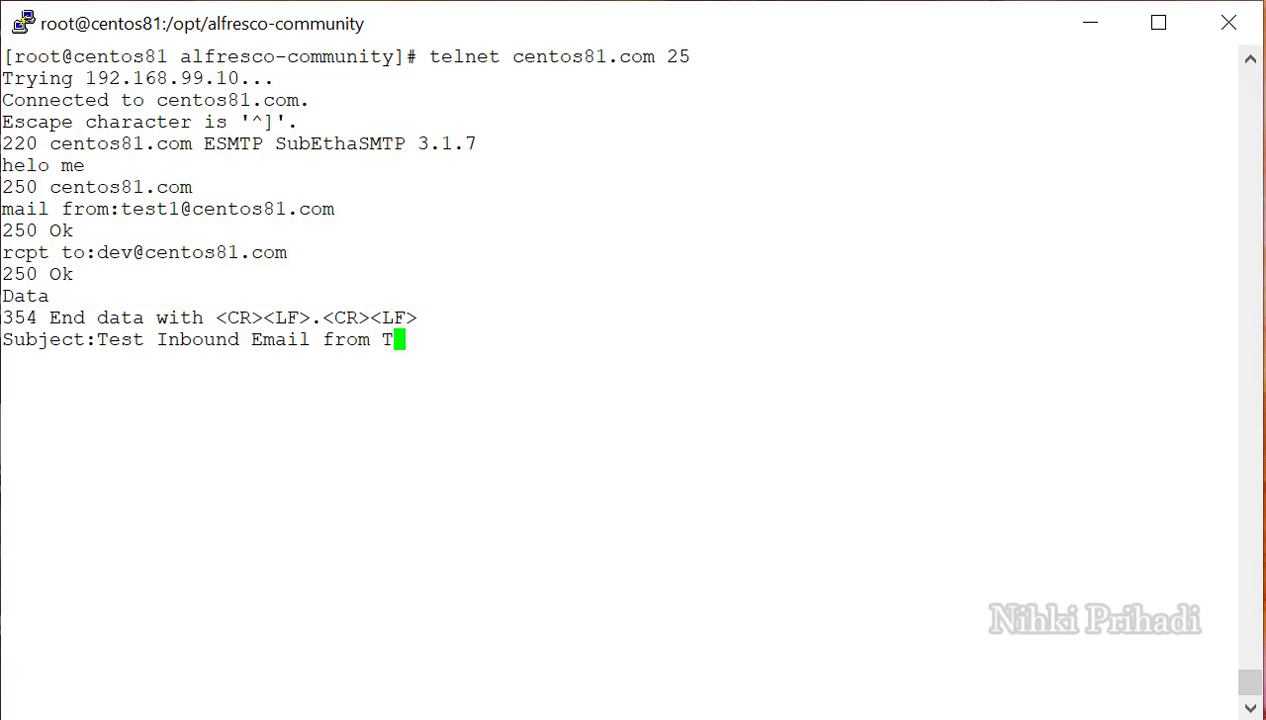
{"action": "key", "text": "BackSpace"}
{"action": "key", "text": "BackSpace"}
{"action": "key", "text": "BackSpace"}
{"action": "key", "text": "BackSpace"}
{"action": "key", "text": "BackSpace"}
{"action": "key", "text": "BackSpace"}
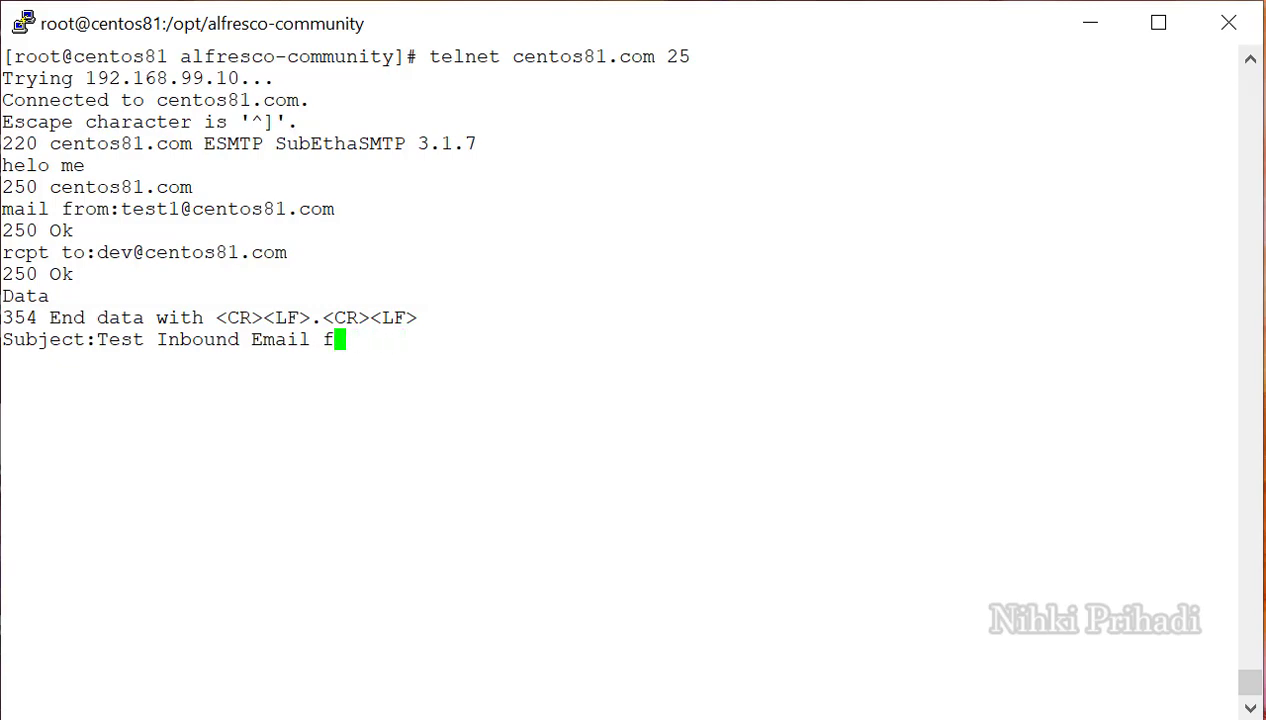
{"action": "type", "text": "Using "}
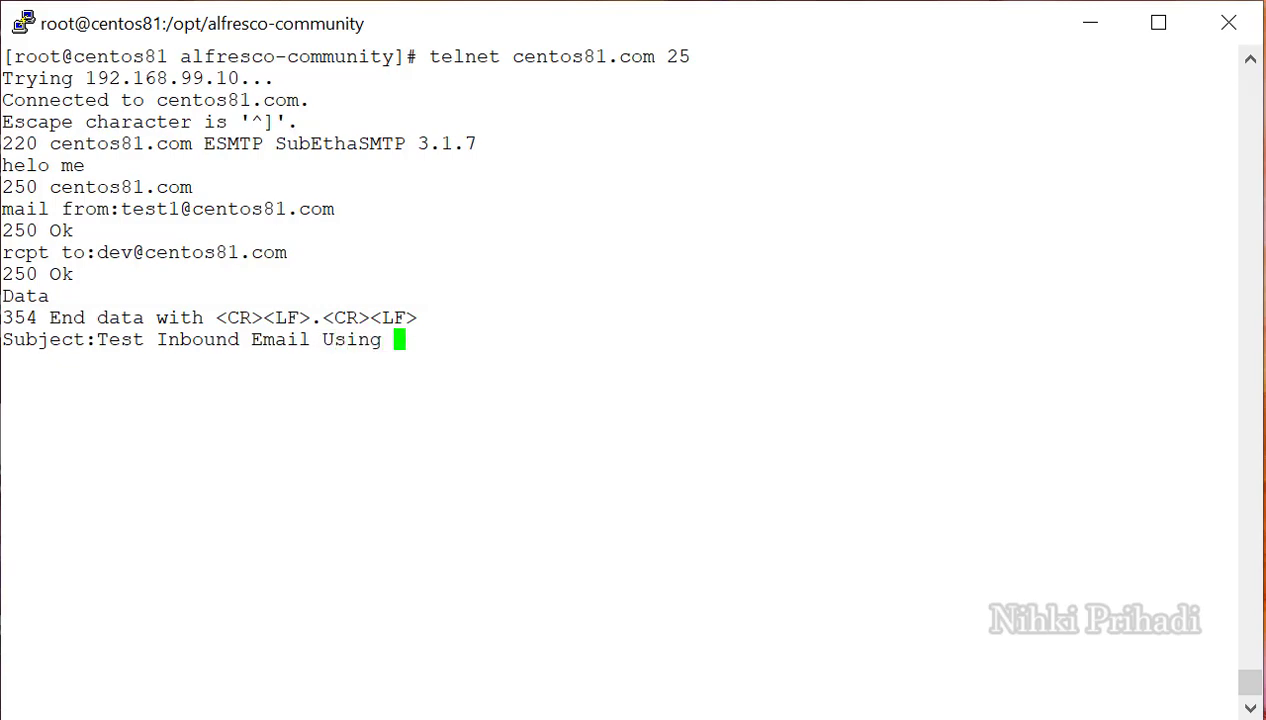
{"action": "type", "text": "Telnet"}
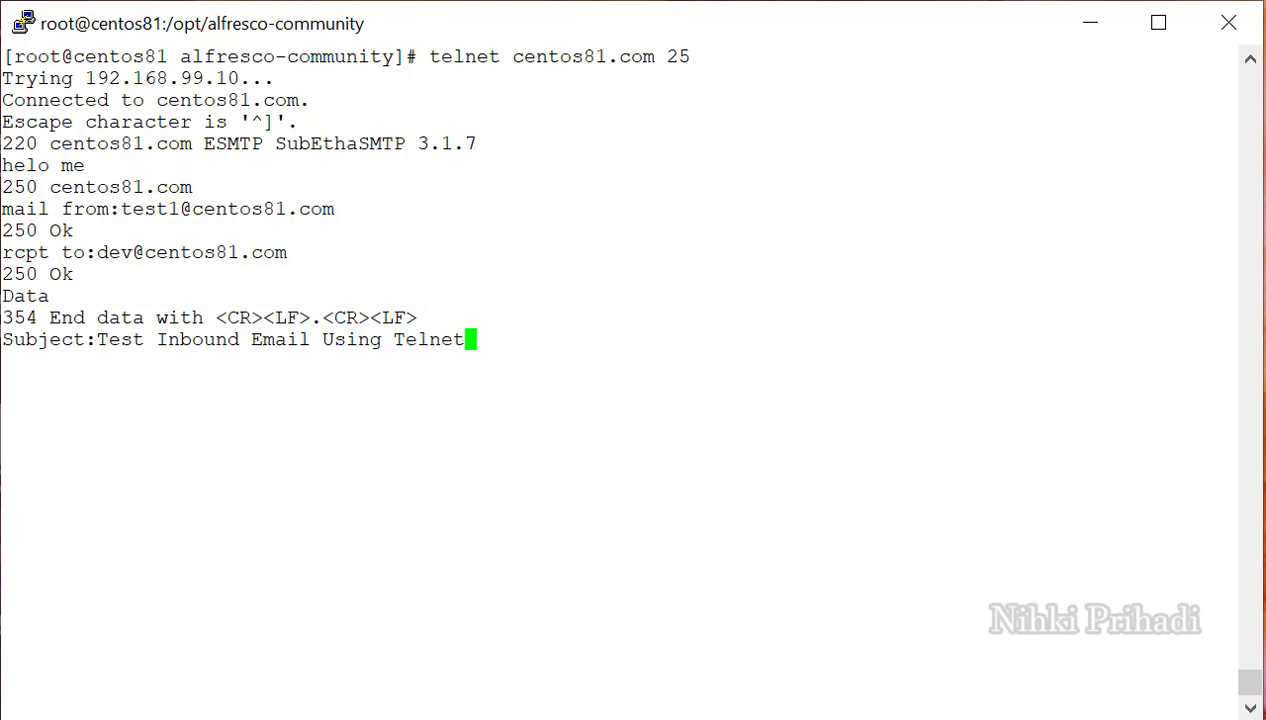
{"action": "key", "text": "Return"}
{"action": "type", "text": "Test"}
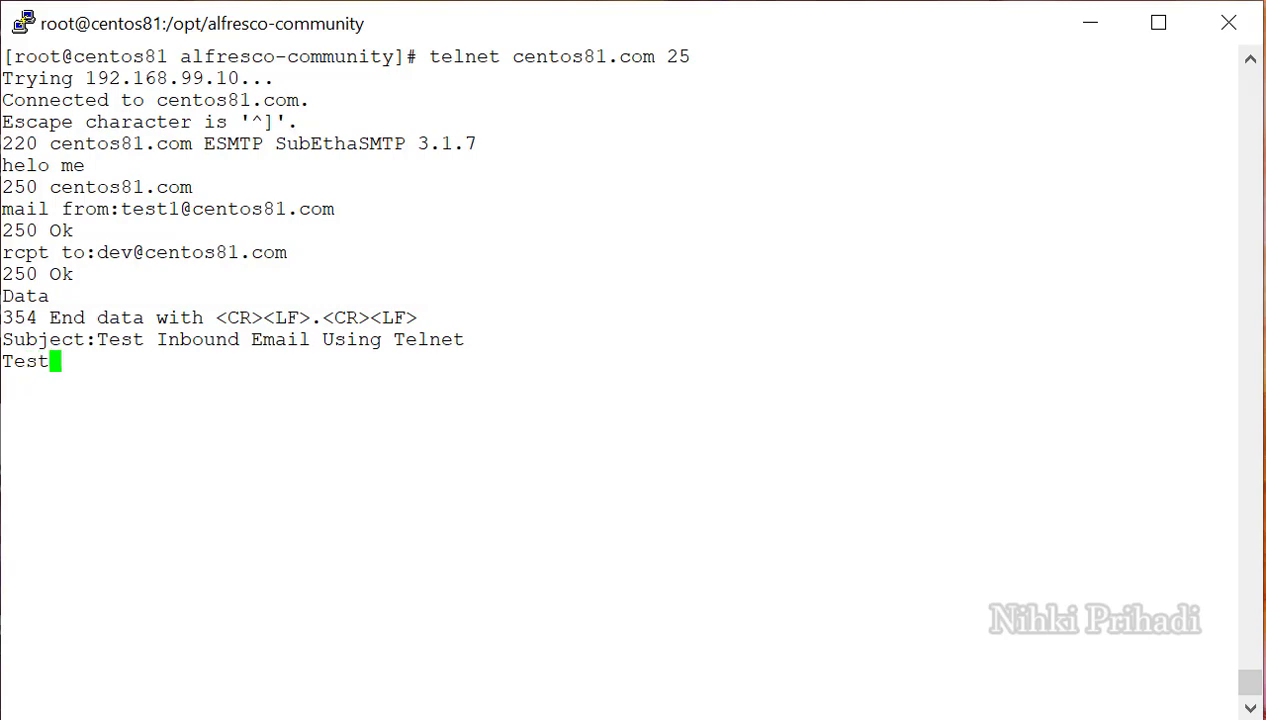
{"action": "type", "text": " content email"}
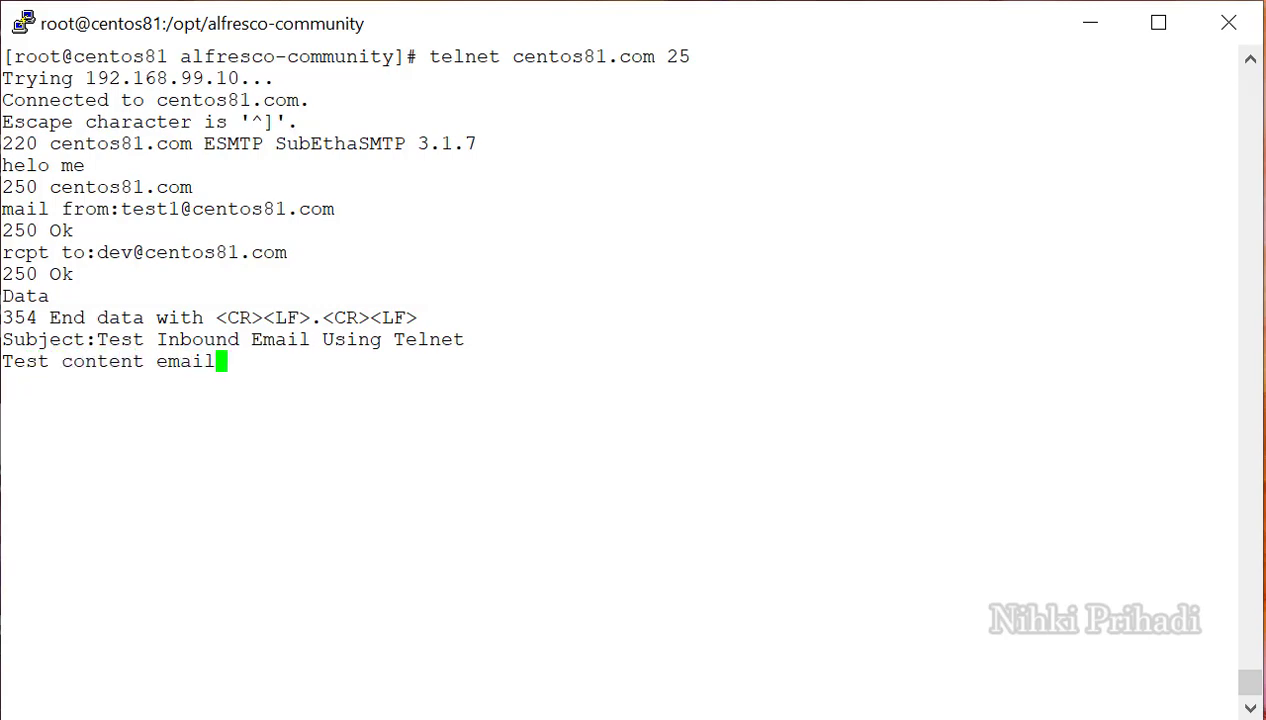
{"action": "type", "text": " here"}
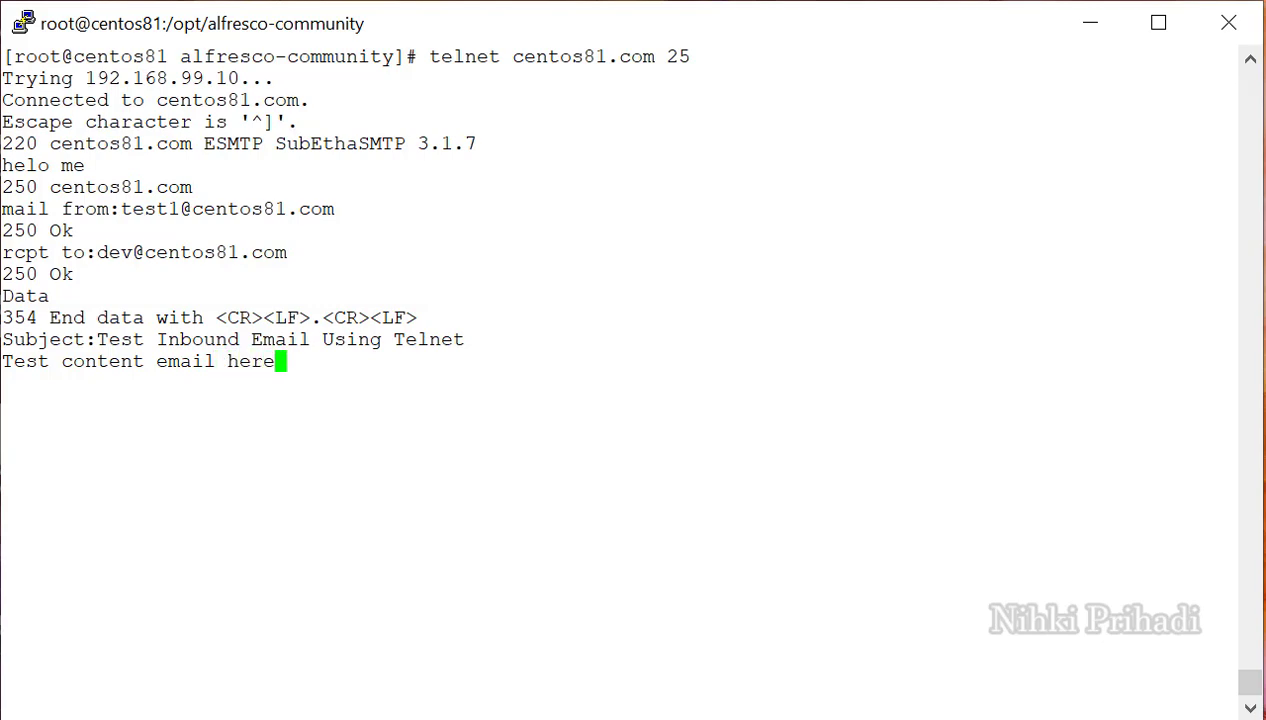
{"action": "type", "text": " ..."}
{"action": "key", "text": "Return"}
{"action": "key", "text": "Return"}
{"action": "type", "text": "."}
{"action": "key", "text": "Return"}
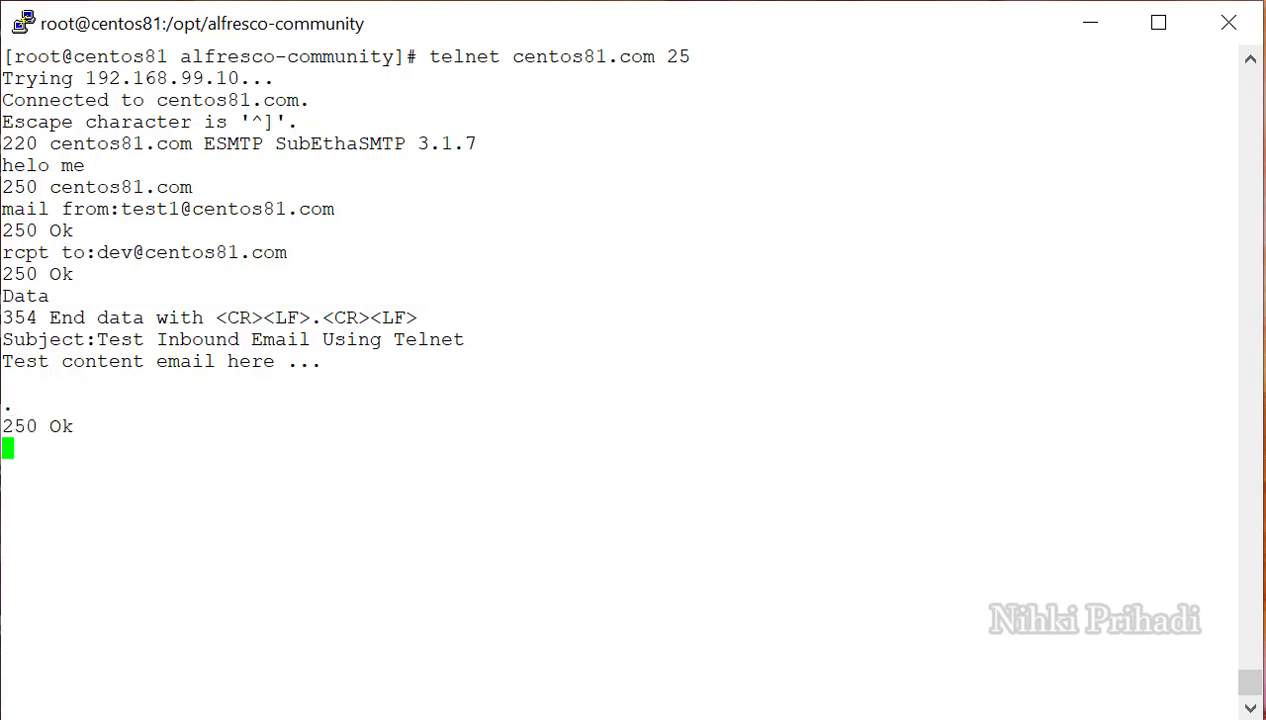
Quit the SMTP session and switch back to Alfresco Share.
{"action": "type", "text": "quit"}
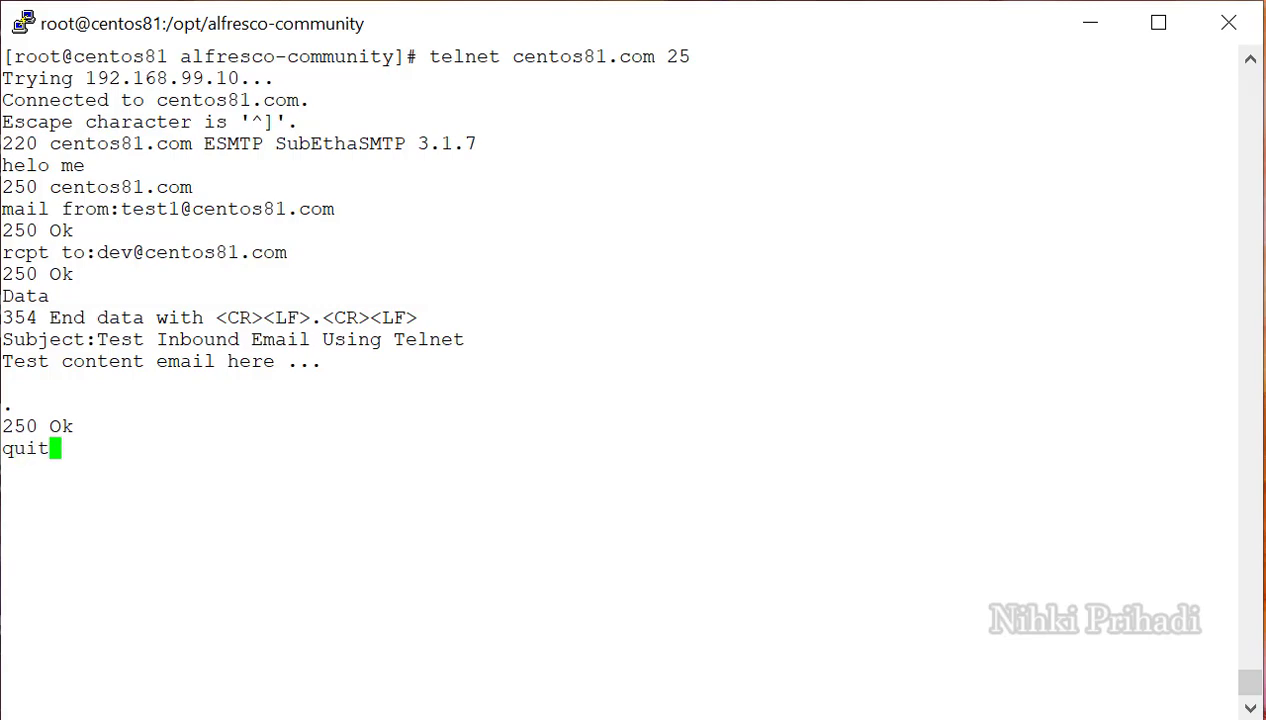
{"action": "key", "text": "Return"}
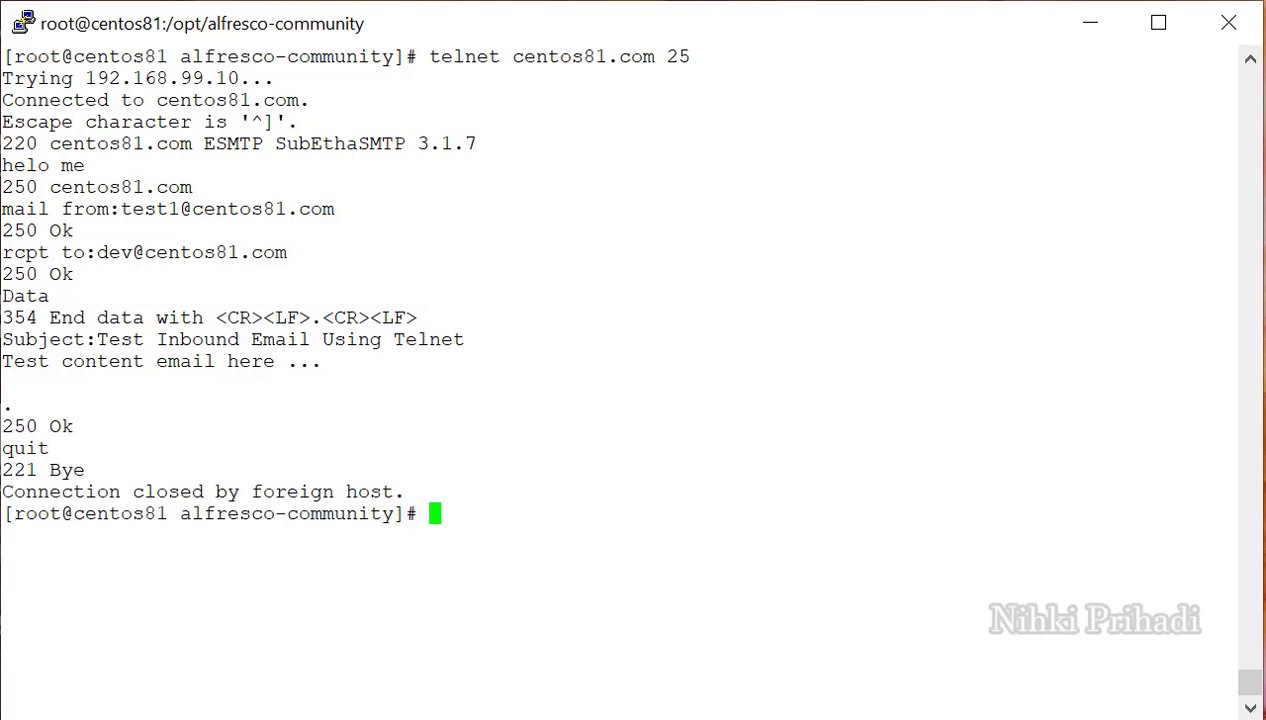
{"action": "key", "text": "alt+Tab"}
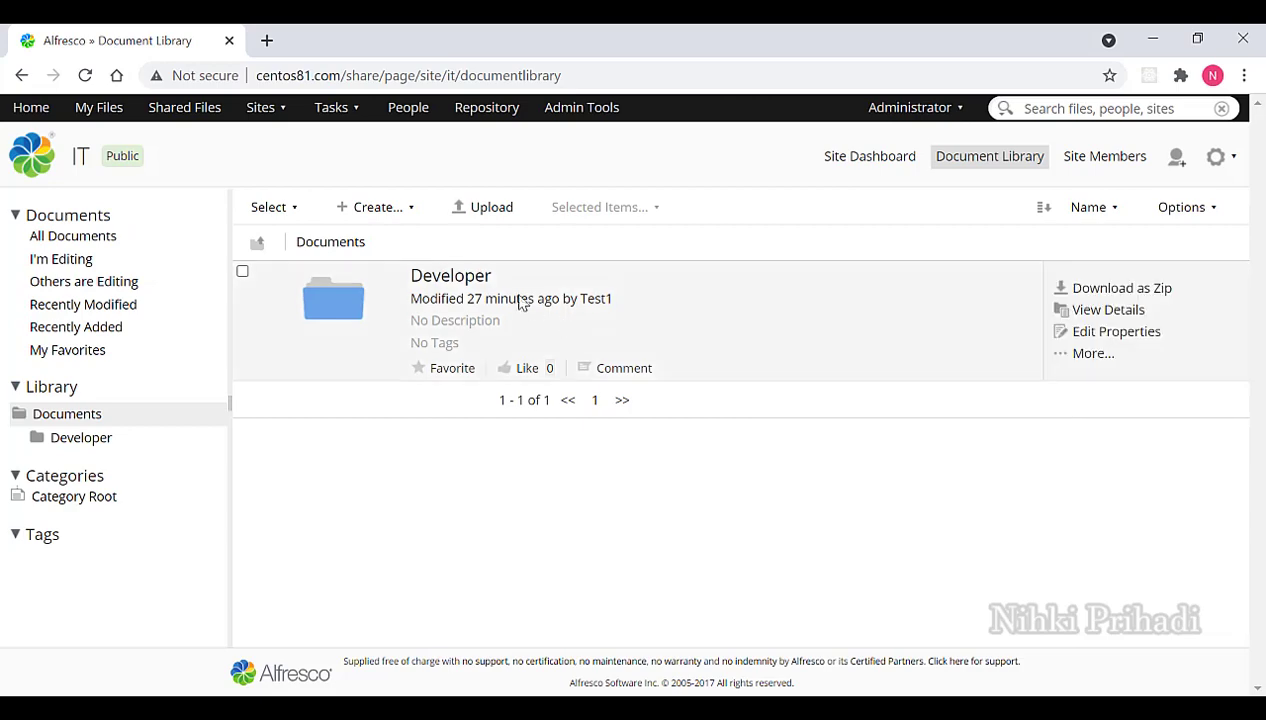
Open the Developer folder, review the 'Test Inbound Email Using Telnet' document details, then return to the folder.
{"action": "left_click", "coordinate": [461, 276]}
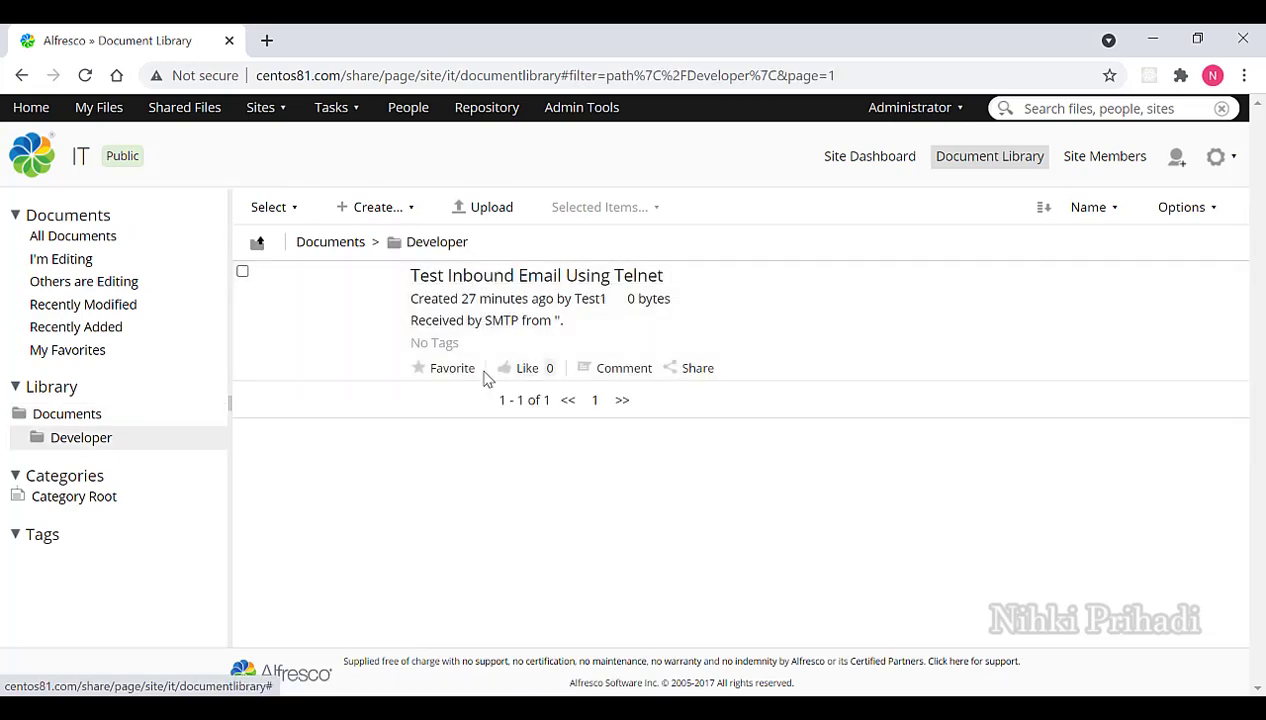
{"action": "left_click", "coordinate": [640, 283]}
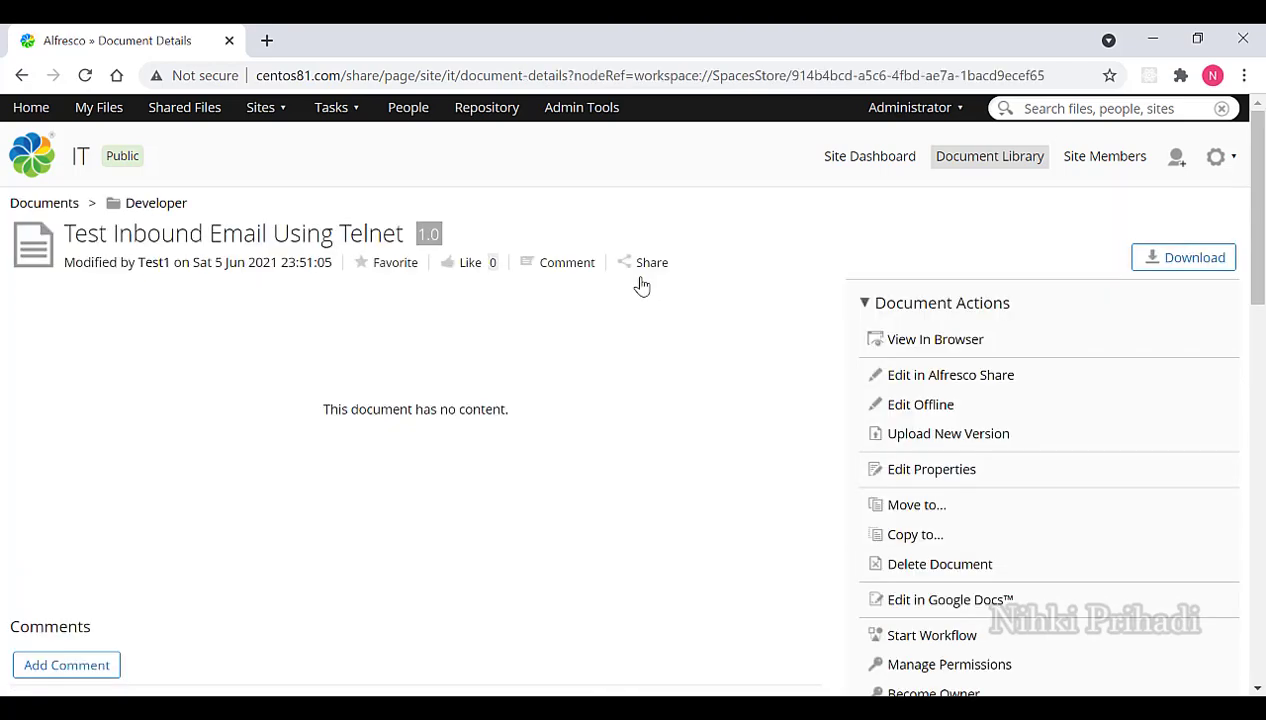
{"action": "scroll", "coordinate": [668, 352], "scroll_direction": "down", "scroll_amount": 2}
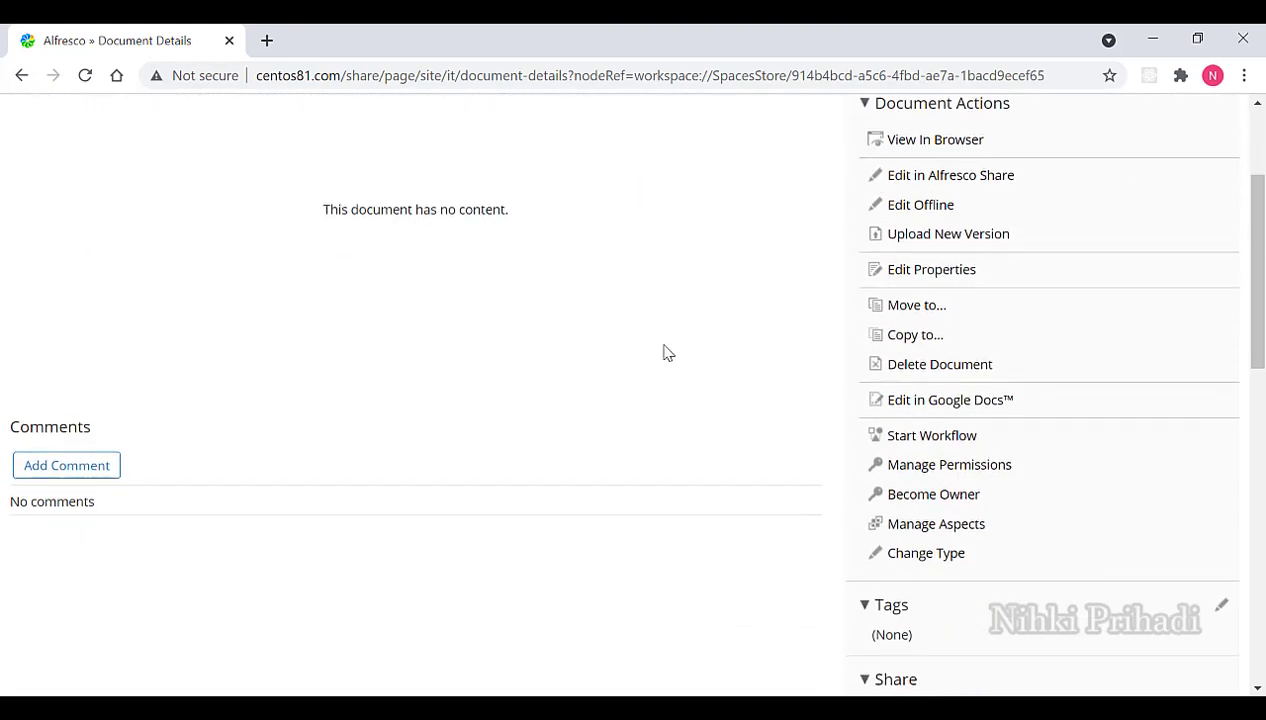
{"action": "scroll", "coordinate": [668, 352], "scroll_direction": "up", "scroll_amount": 2}
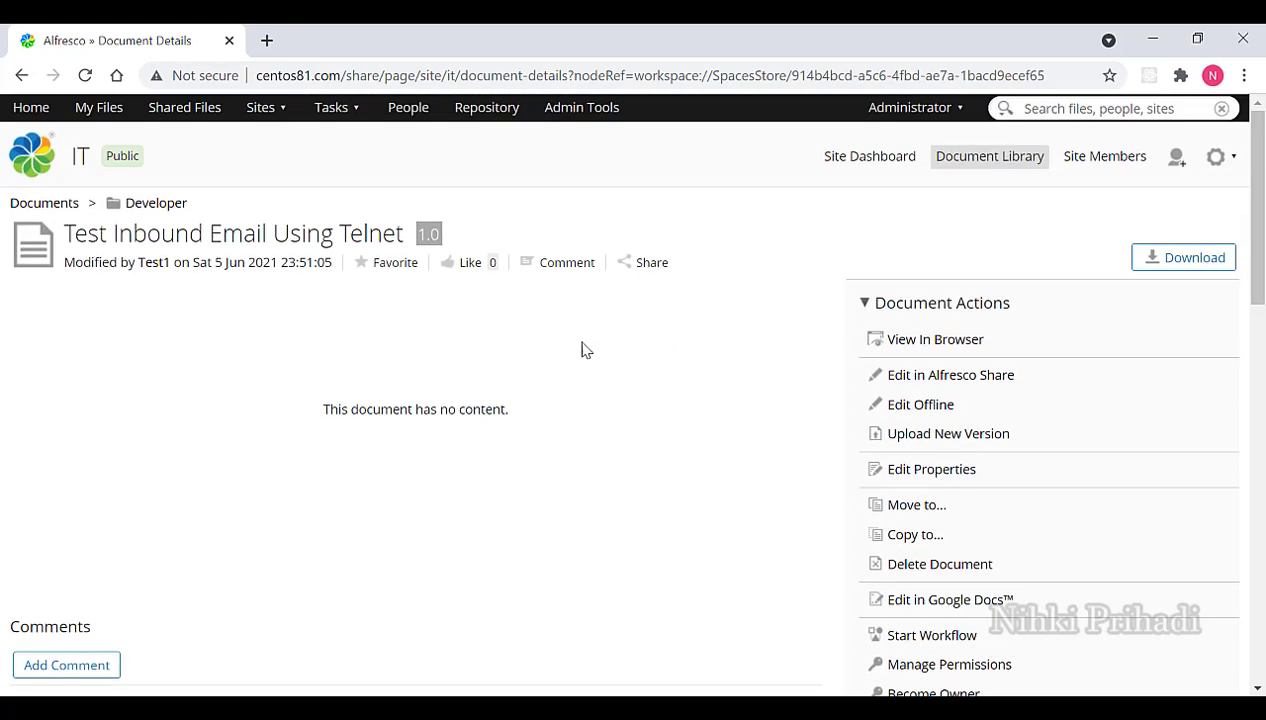
{"action": "left_click", "coordinate": [160, 203]}
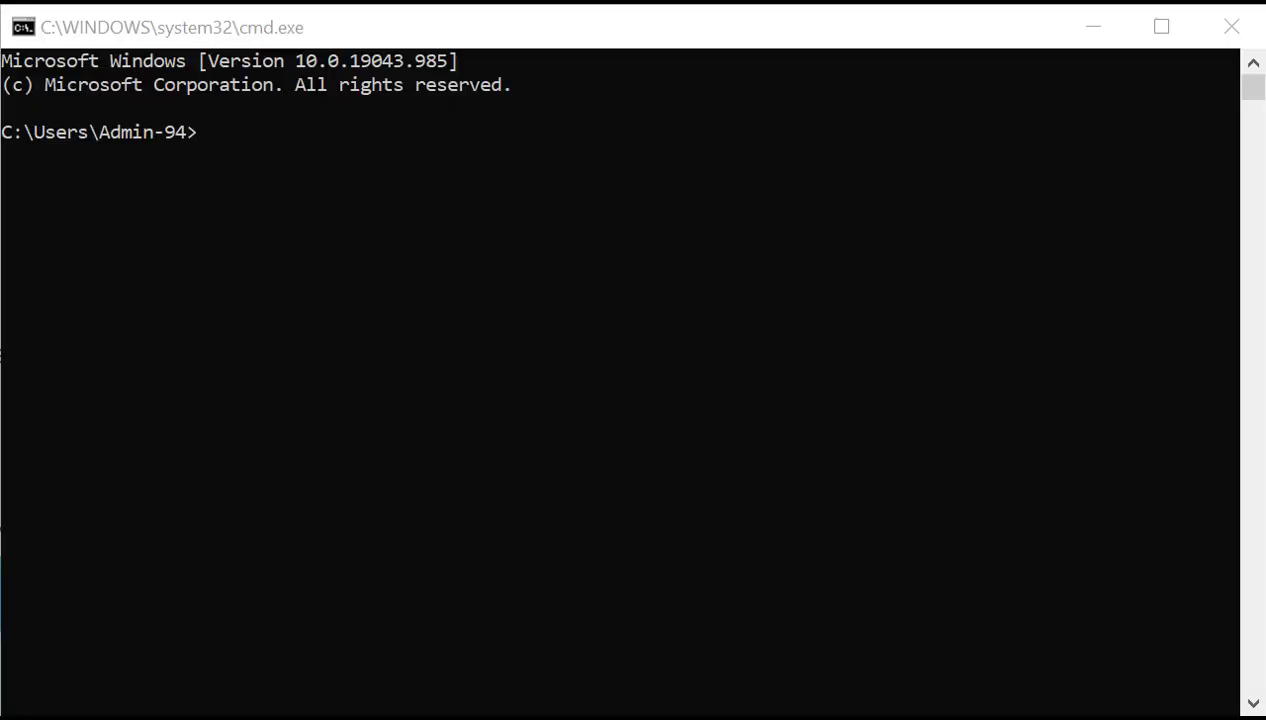
In the Windows Command Prompt, run 'telnet centos81.com 25', which fails to connect.
{"action": "left_click", "coordinate": [1001, 30]}
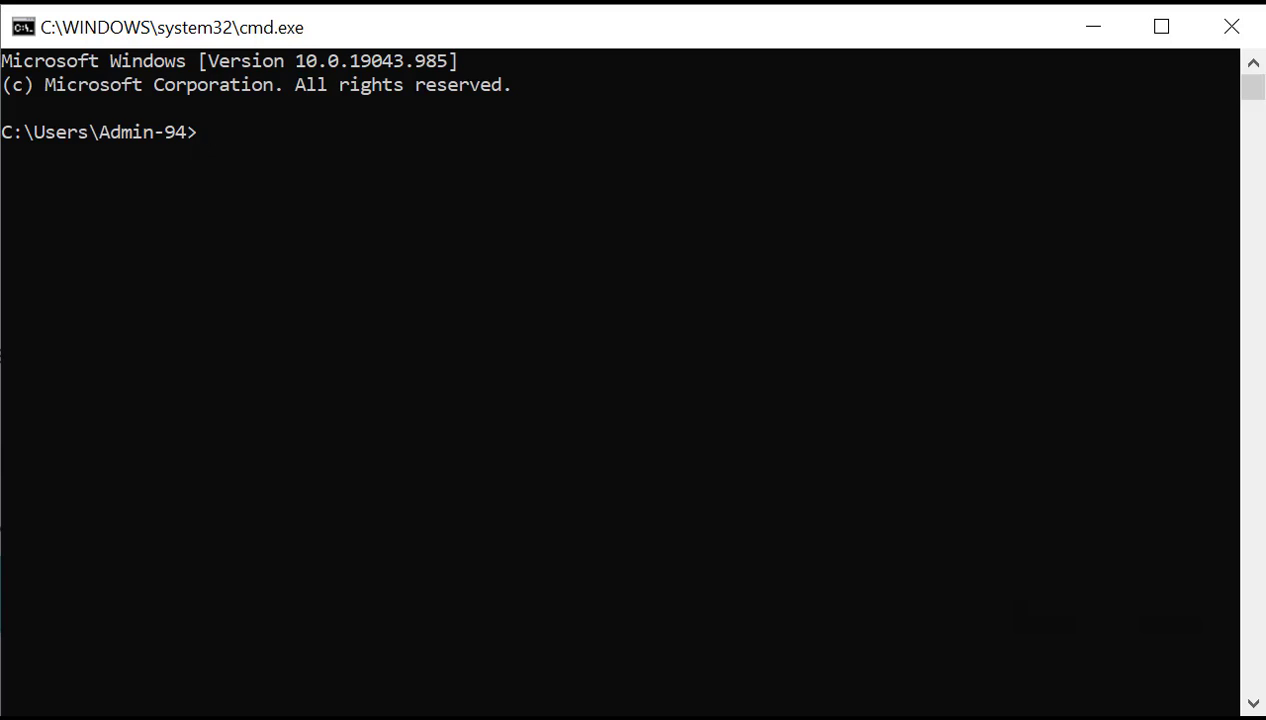
{"action": "type", "text": "telnet cent"}
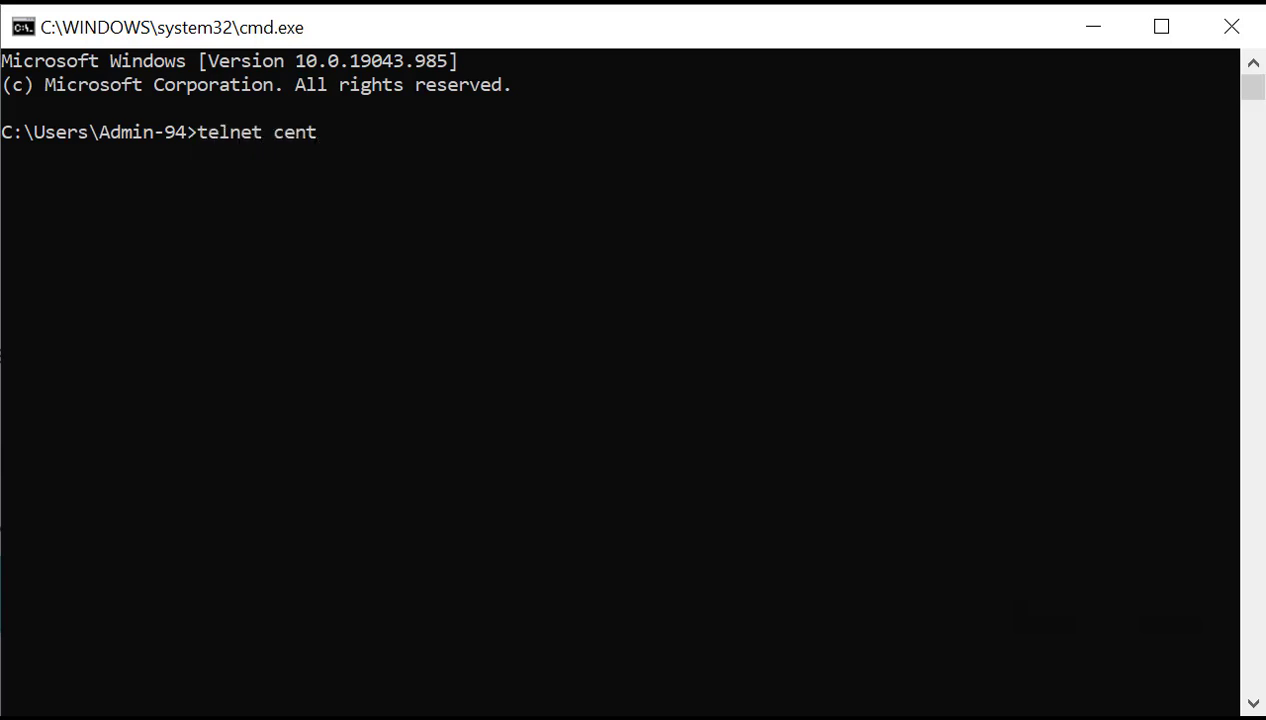
{"action": "type", "text": "os81.com "}
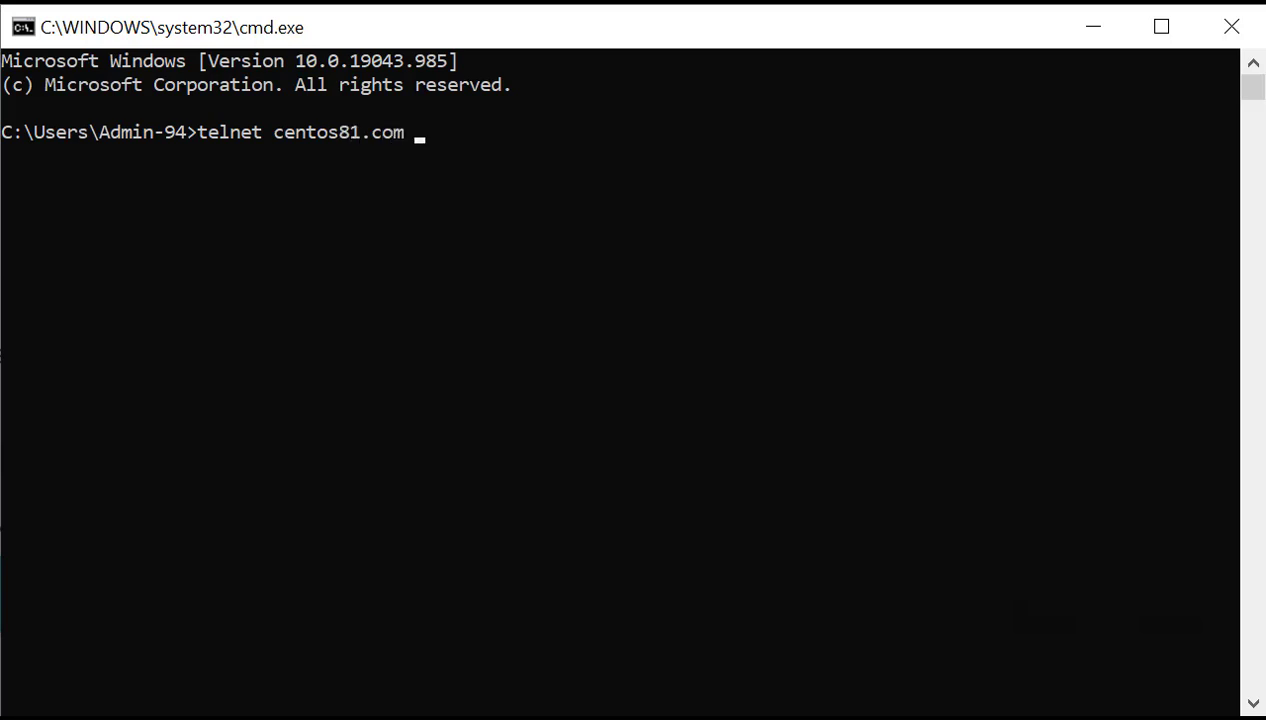
{"action": "type", "text": "25"}
{"action": "key", "text": "Return"}
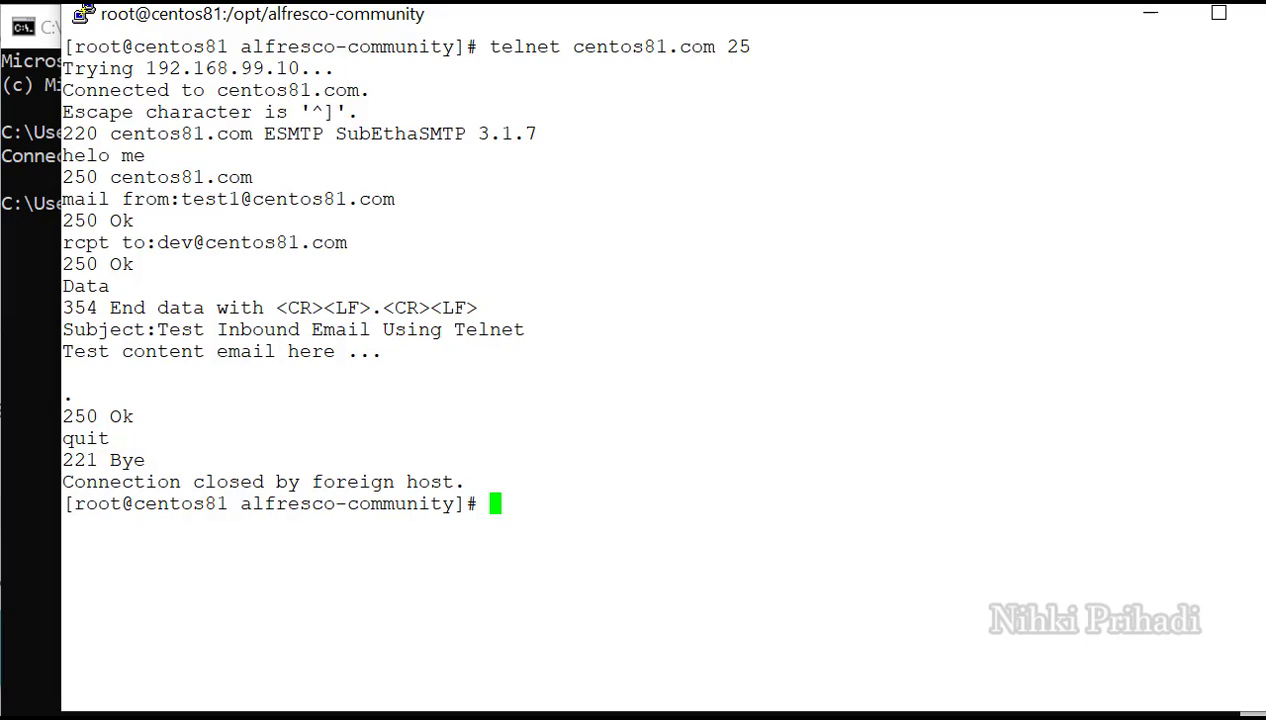
Permanently open port 25/tcp with firewall-cmd and reload the firewall.
{"action": "type", "text": "firewall"}
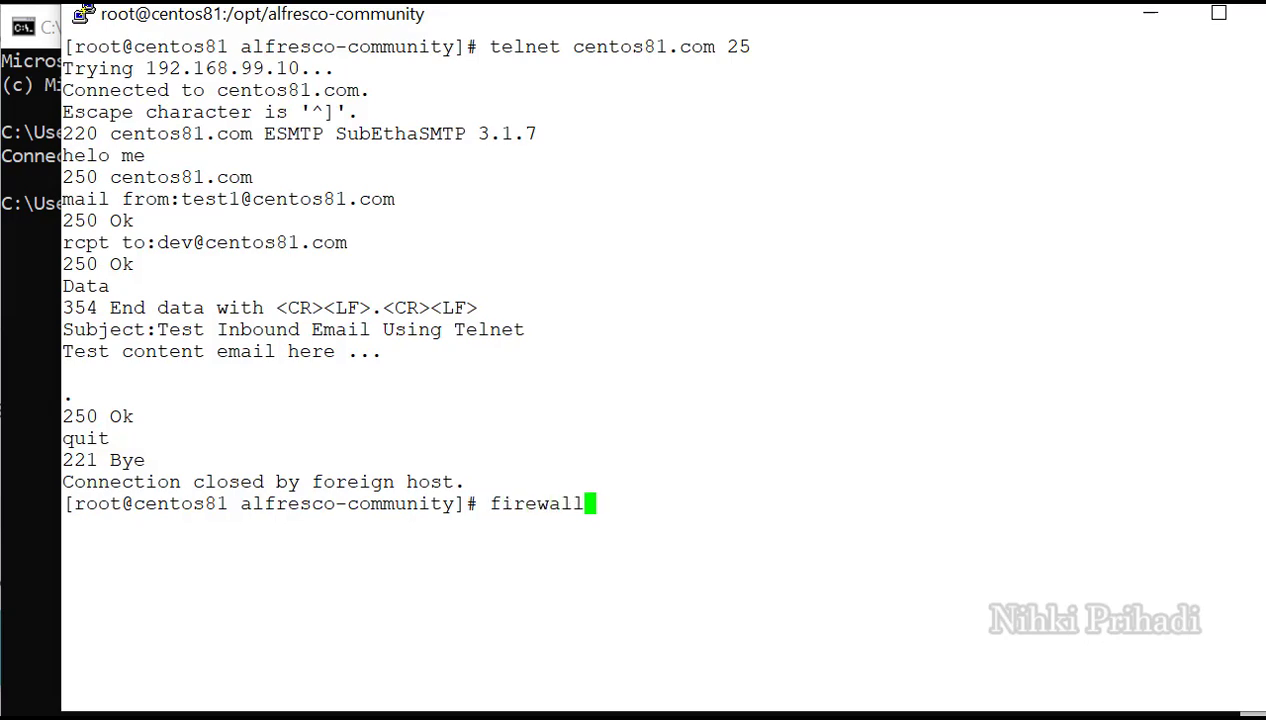
{"action": "type", "text": "-cmd "}
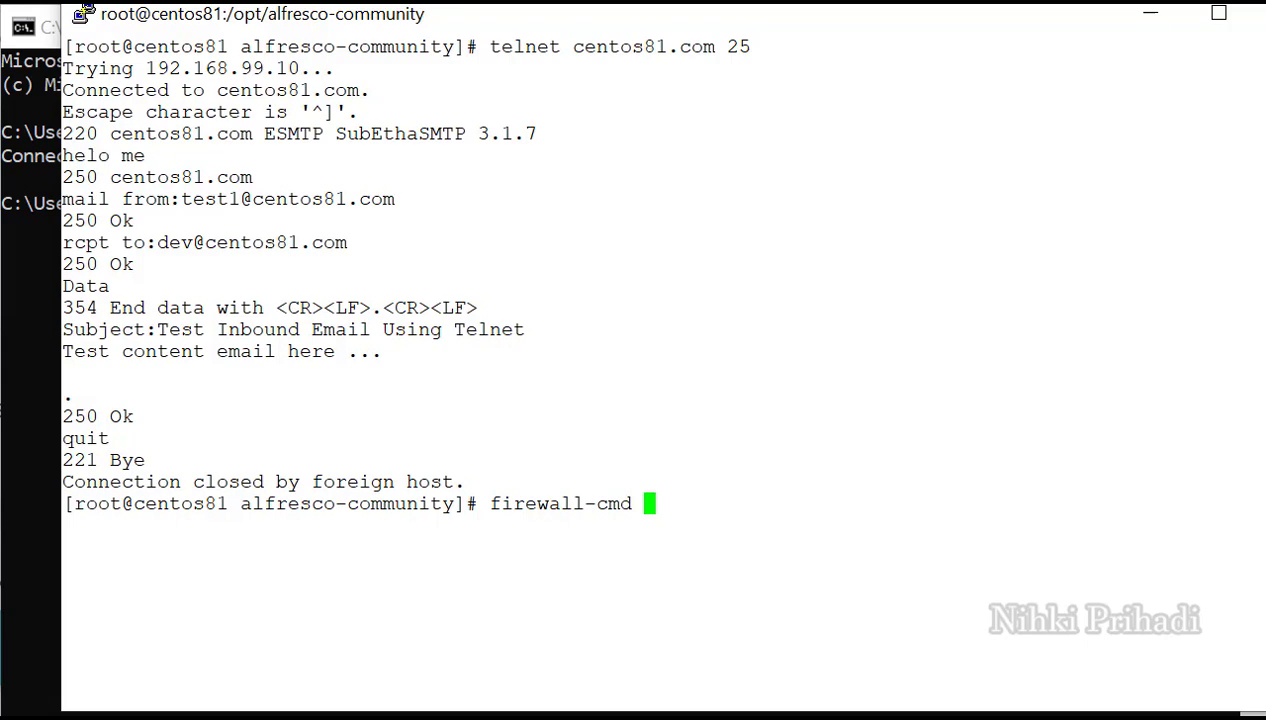
{"action": "type", "text": "--add-"}
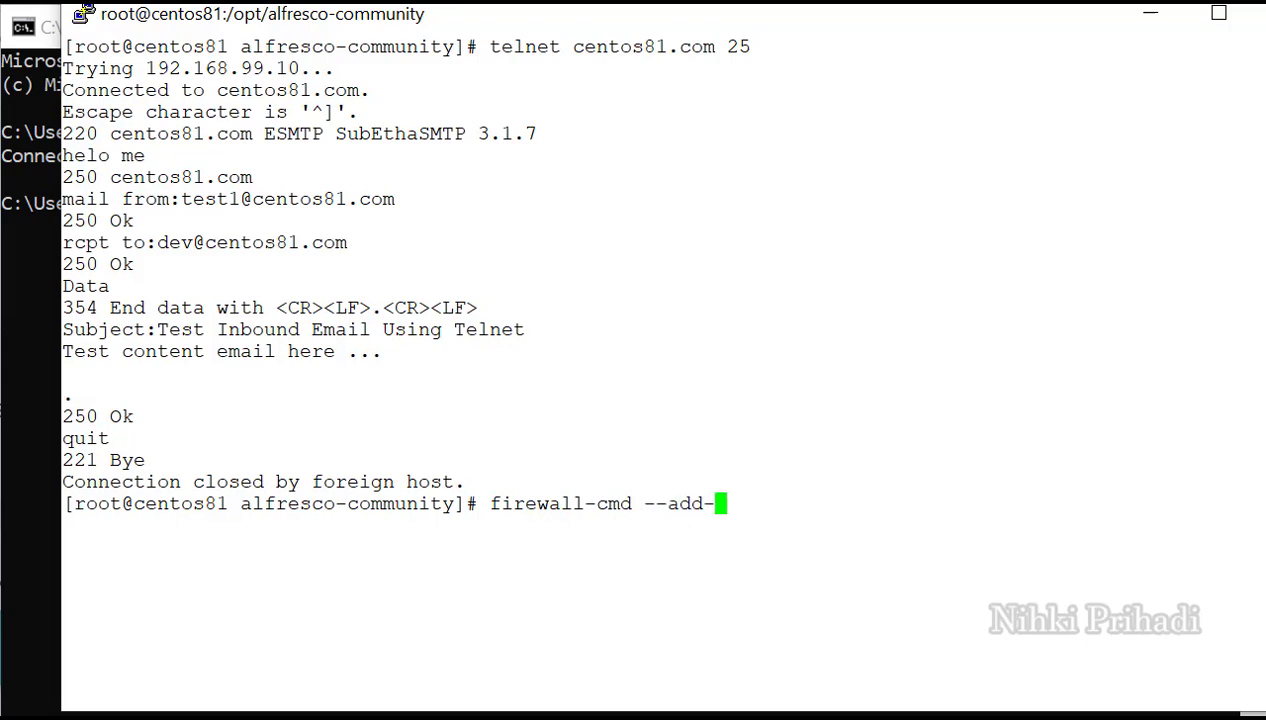
{"action": "type", "text": "port"}
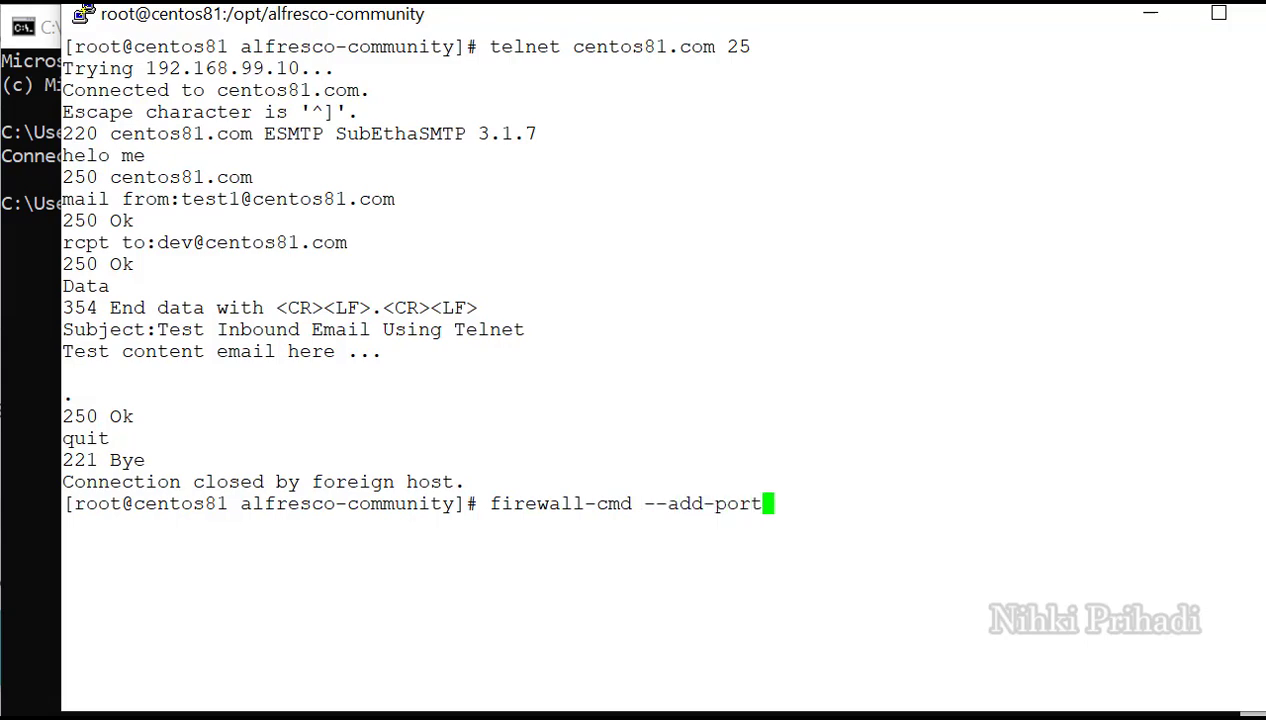
{"action": "type", "text": "=25"}
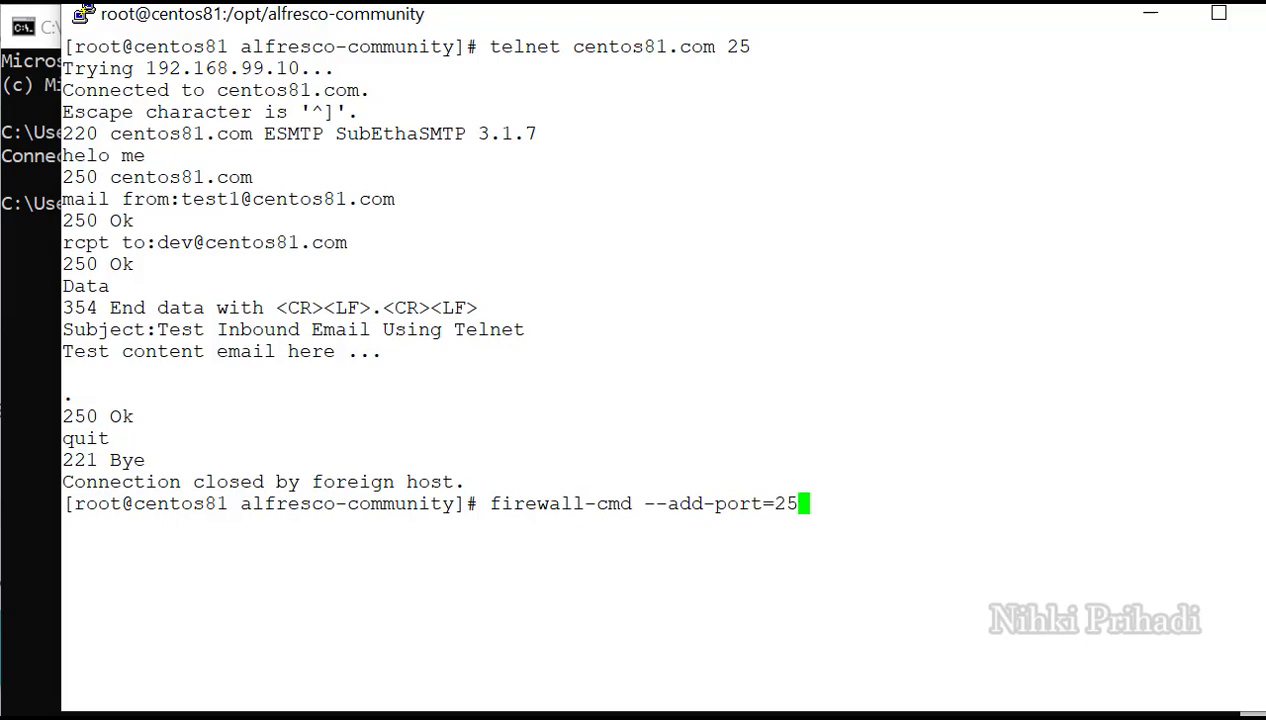
{"action": "type", "text": "/t"}
{"action": "type", "text": "cp "}
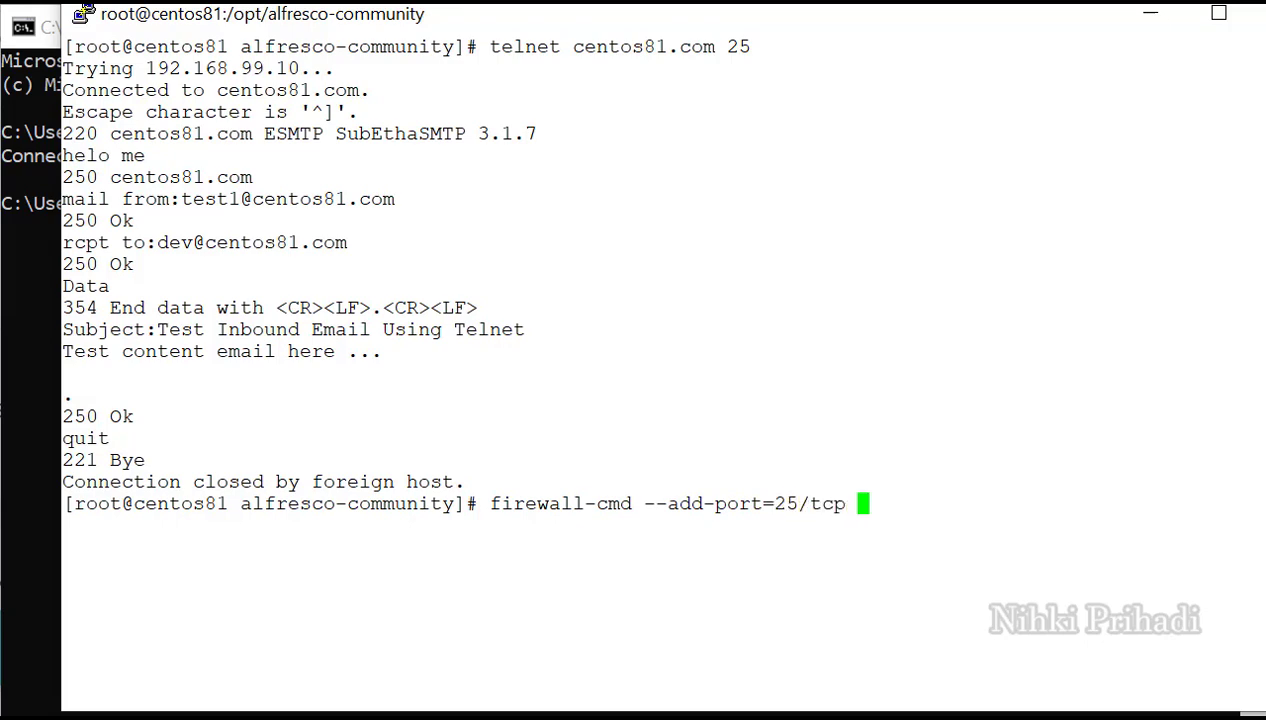
{"action": "type", "text": "--perma"}
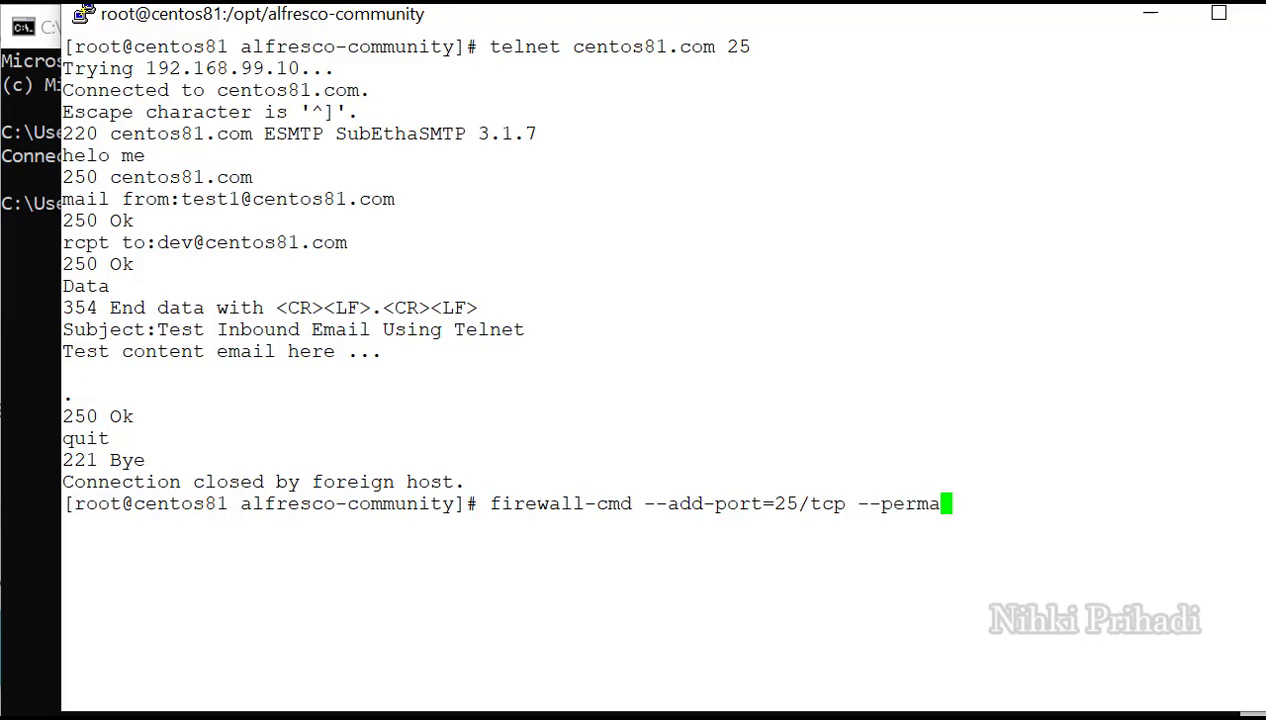
{"action": "type", "text": "nent"}
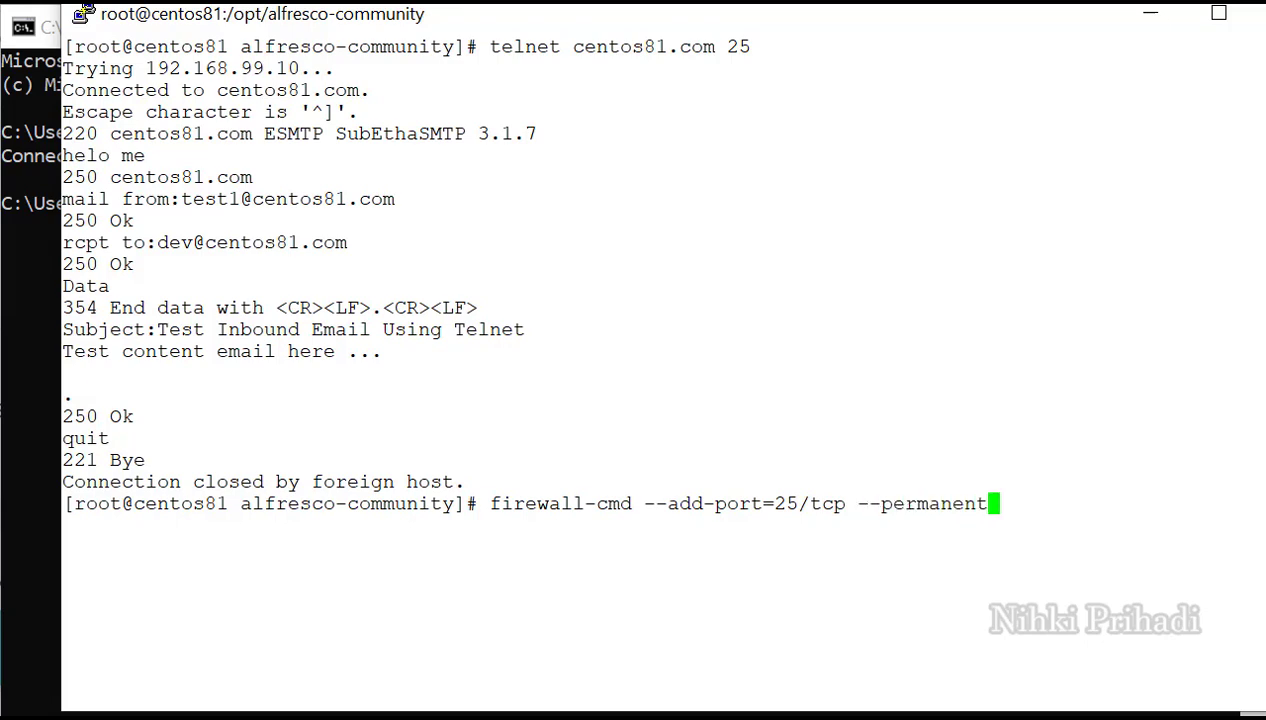
{"action": "key", "text": "Return"}
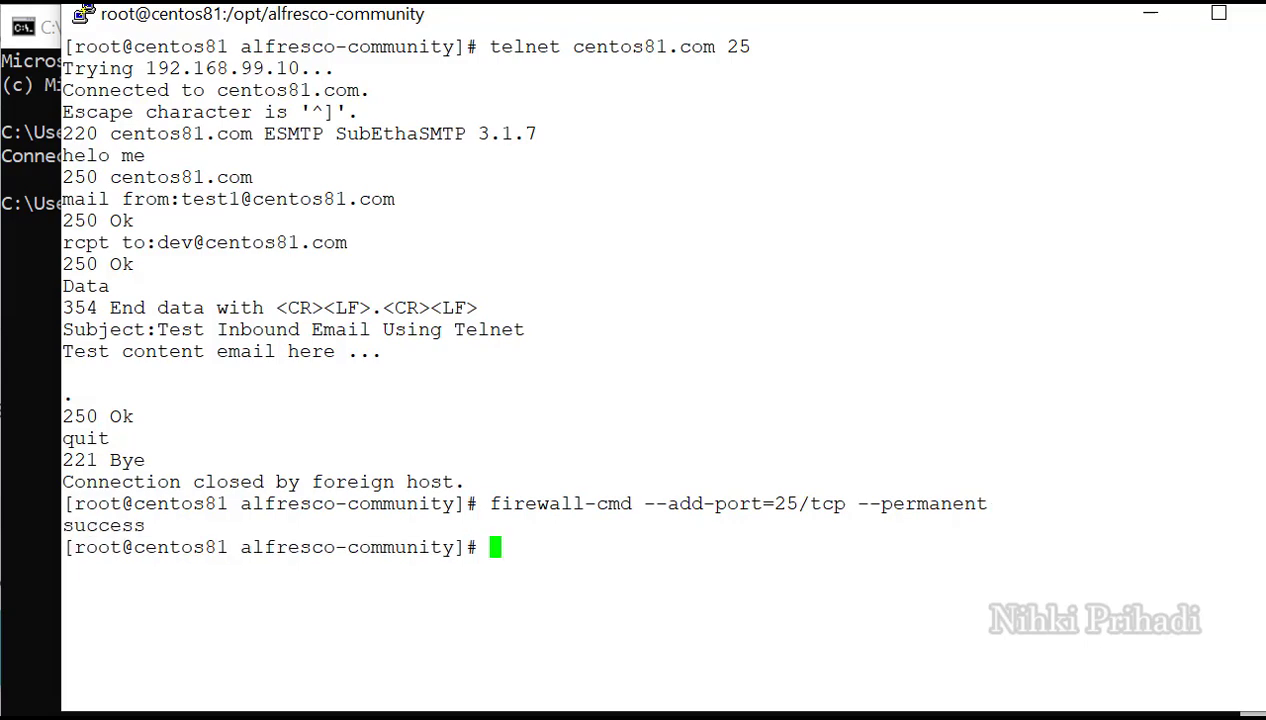
{"action": "key", "text": "Up"}
{"action": "key", "text": "BackSpace"}
{"action": "key", "text": "BackSpace"}
{"action": "key", "text": "BackSpace"}
{"action": "key", "text": "BackSpace"}
{"action": "key", "text": "BackSpace"}
{"action": "key", "text": "BackSpace"}
{"action": "key", "text": "BackSpace"}
{"action": "key", "text": "BackSpace"}
{"action": "key", "text": "BackSpace"}
{"action": "key", "text": "BackSpace"}
{"action": "key", "text": "BackSpace"}
{"action": "key", "text": "BackSpace"}
{"action": "key", "text": "BackSpace"}
{"action": "key", "text": "BackSpace"}
{"action": "key", "text": "BackSpace"}
{"action": "key", "text": "BackSpace"}
{"action": "key", "text": "BackSpace"}
{"action": "key", "text": "BackSpace"}
{"action": "key", "text": "BackSpace"}
{"action": "key", "text": "BackSpace"}
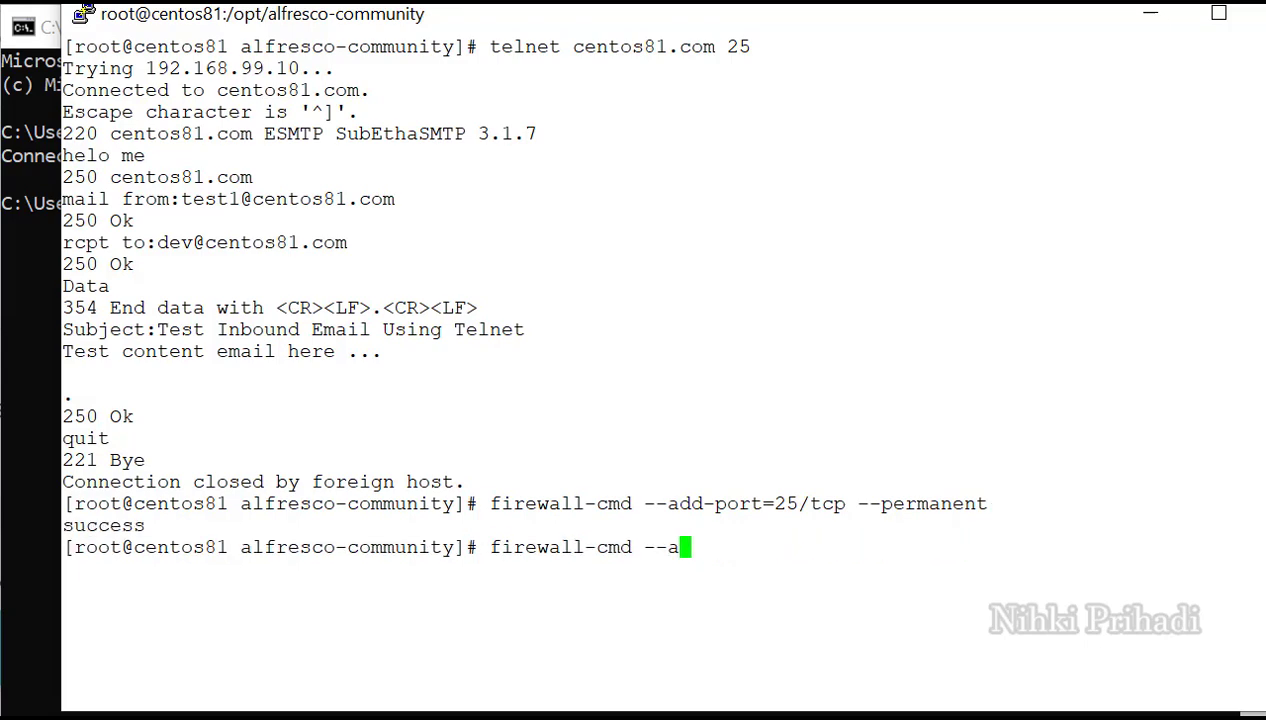
{"action": "key", "text": "BackSpace"}
{"action": "type", "text": "reload"}
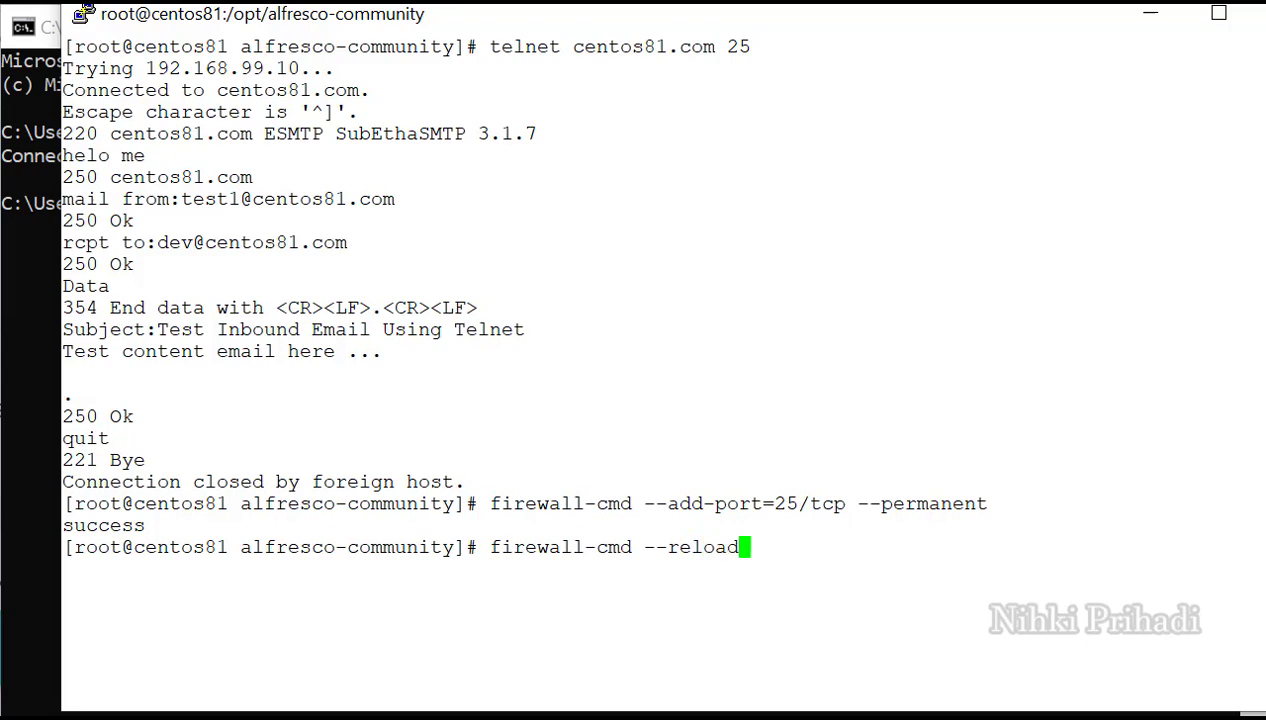
{"action": "key", "text": "Return"}
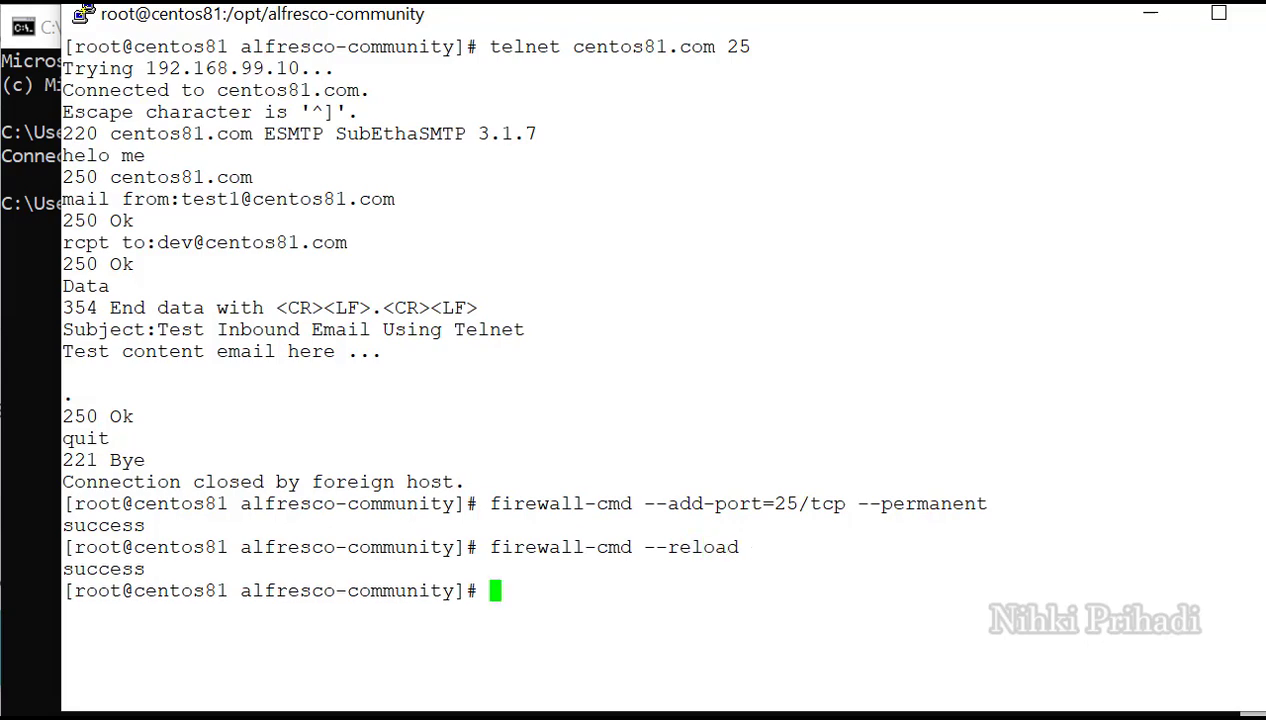
Run 'firewall-cmd --list-all' to confirm 25/tcp is among the open ports.
{"action": "key", "text": "Up"}
{"action": "key", "text": "BackSpace"}
{"action": "key", "text": "BackSpace"}
{"action": "key", "text": "BackSpace"}
{"action": "key", "text": "BackSpace"}
{"action": "key", "text": "BackSpace"}
{"action": "key", "text": "BackSpace"}
{"action": "type", "text": "ll-cmd --l"}
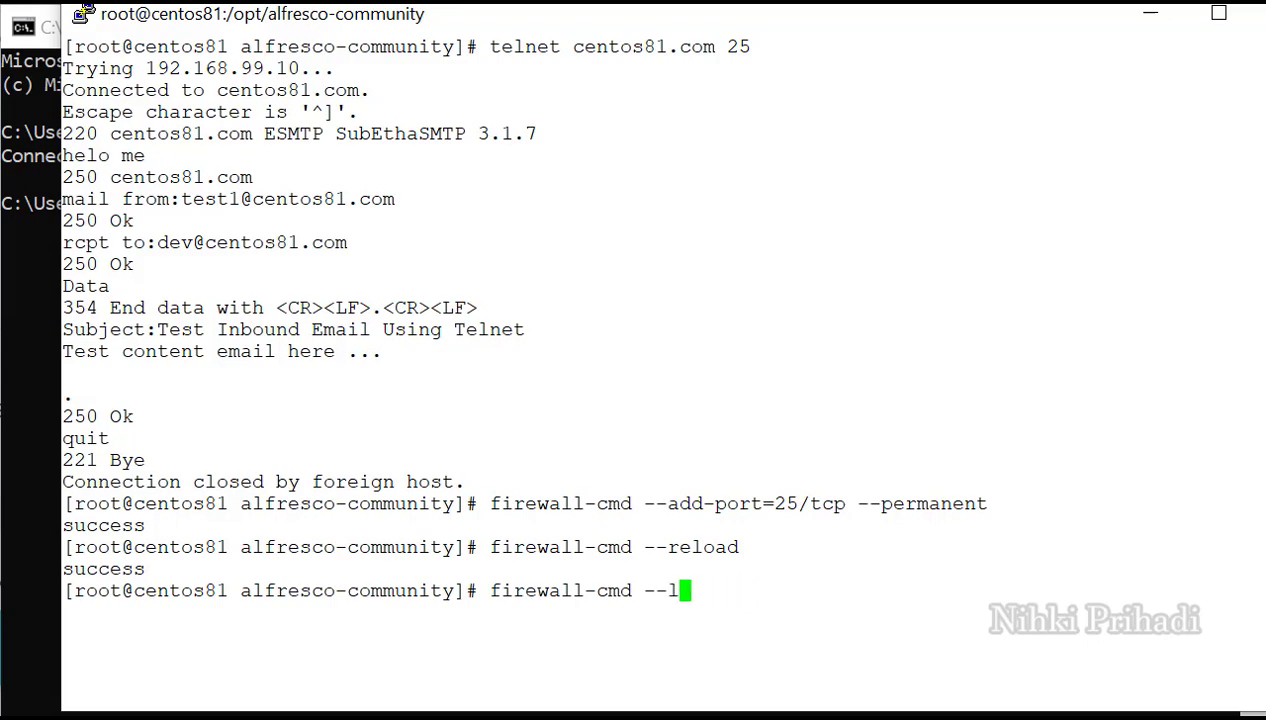
{"action": "type", "text": "ist-all"}
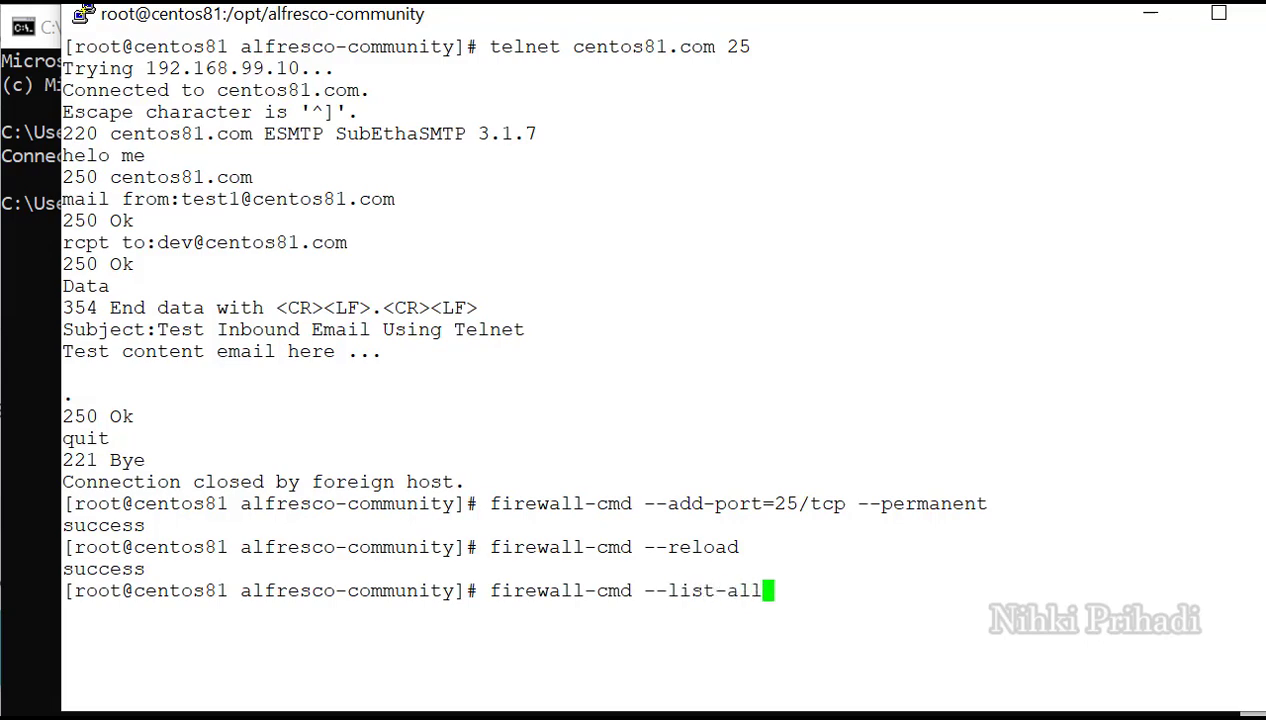
{"action": "key", "text": "Return"}
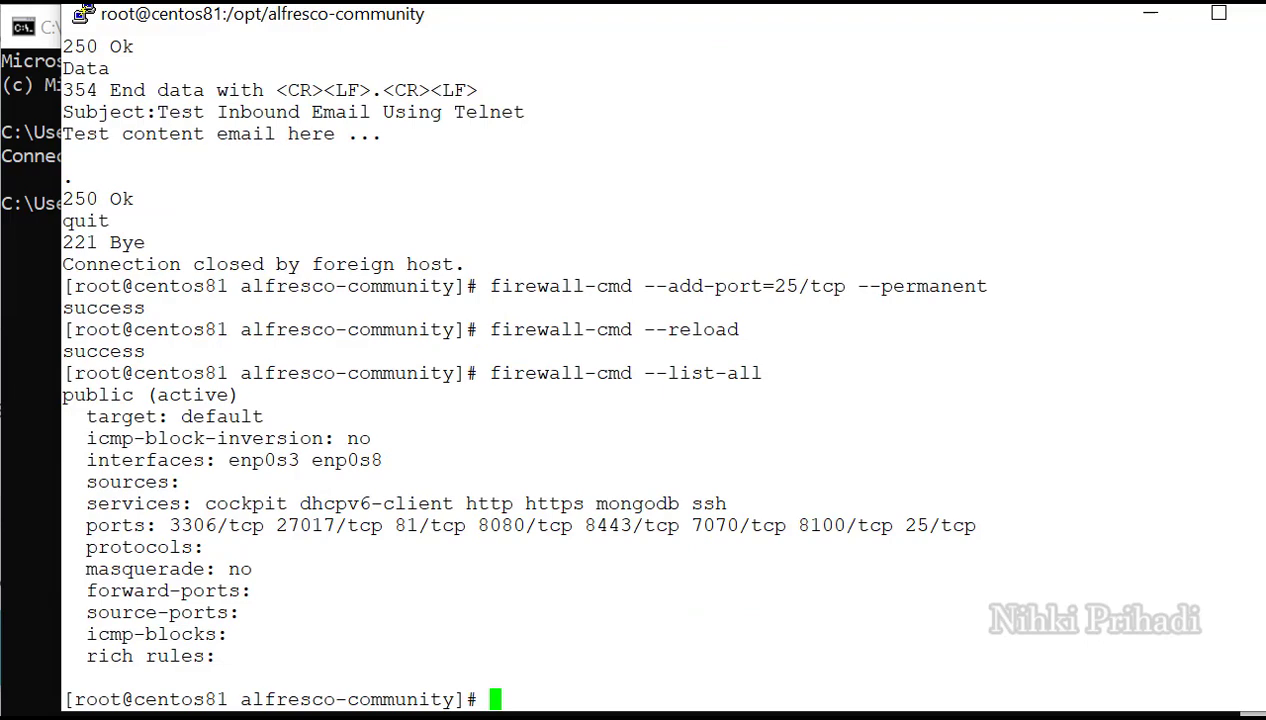
Telnet to centos81.com on port 25 from Command Prompt and greet the server with 'helo me'.
{"action": "key", "text": "alt+Tab"}
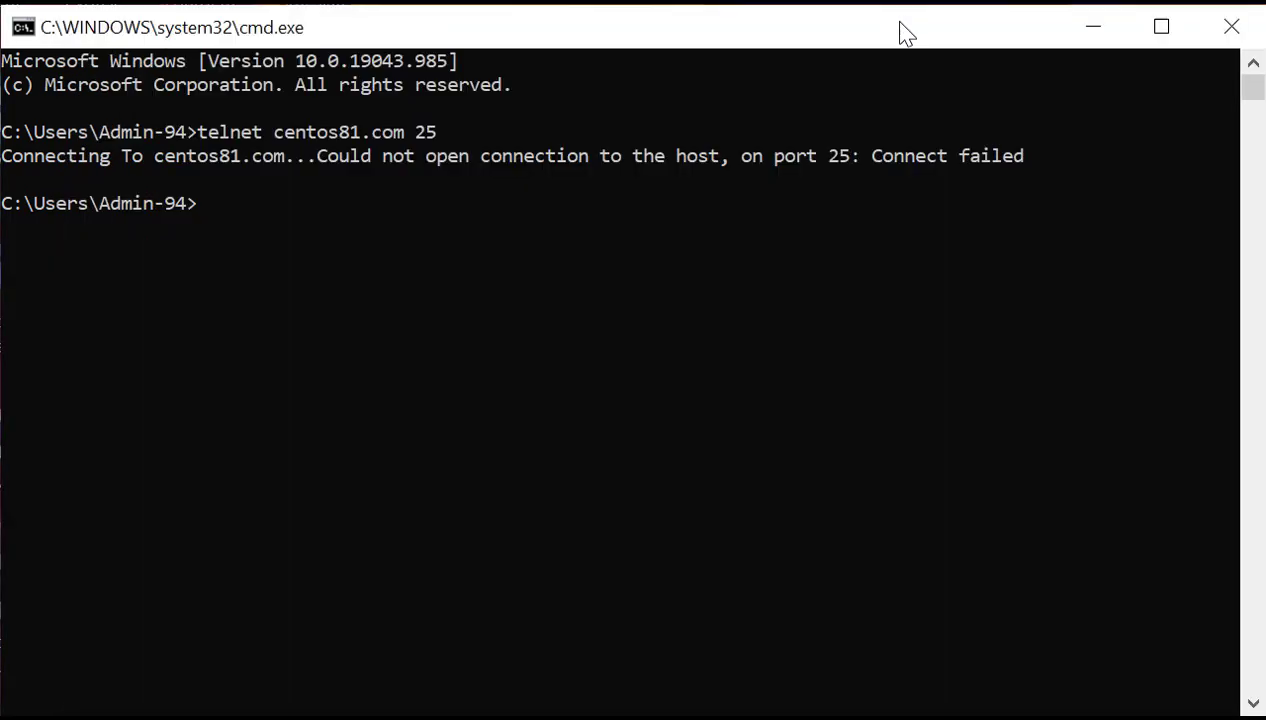
{"action": "type", "text": "telnet ce"}
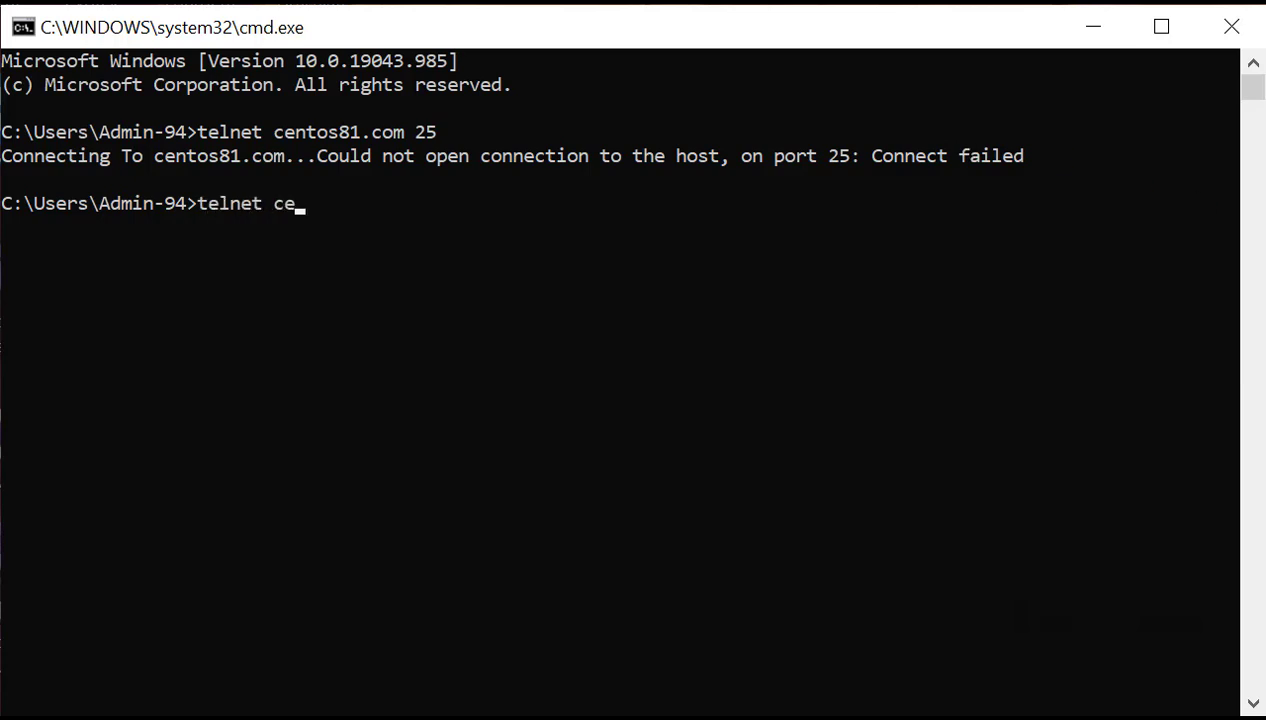
{"action": "type", "text": "ntos81.com"}
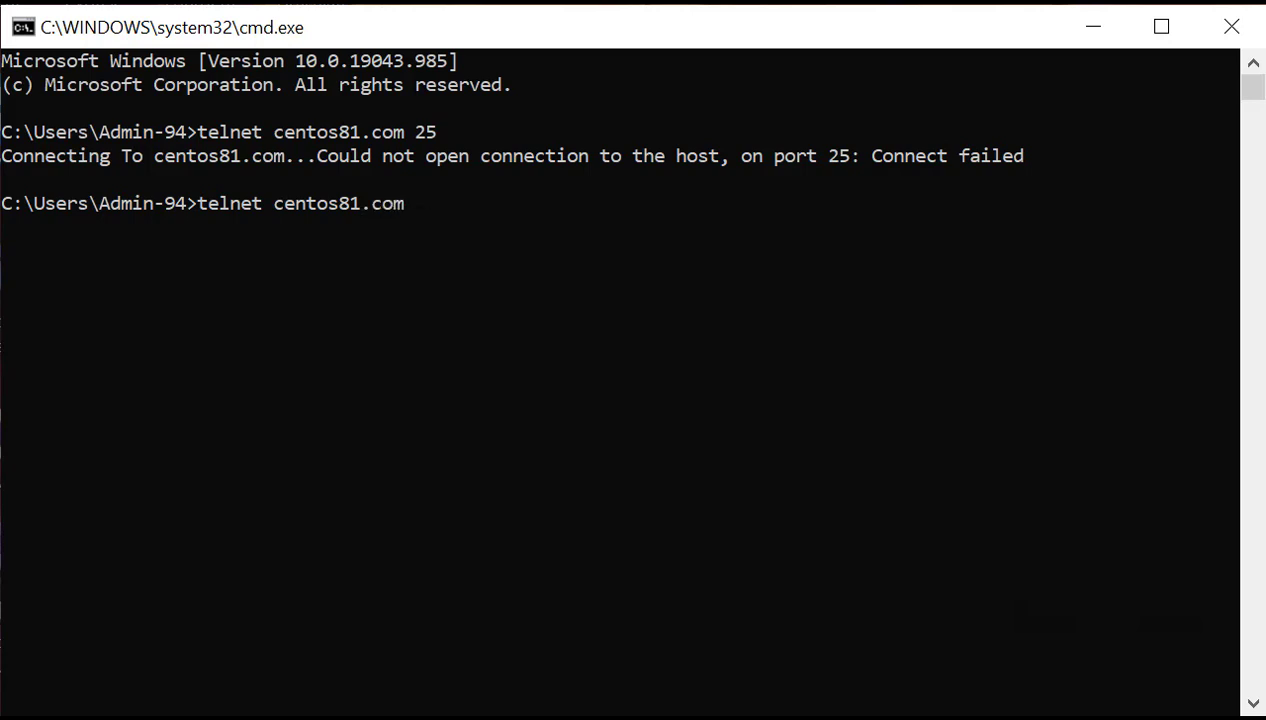
{"action": "type", "text": " 25"}
{"action": "key", "text": "Return"}
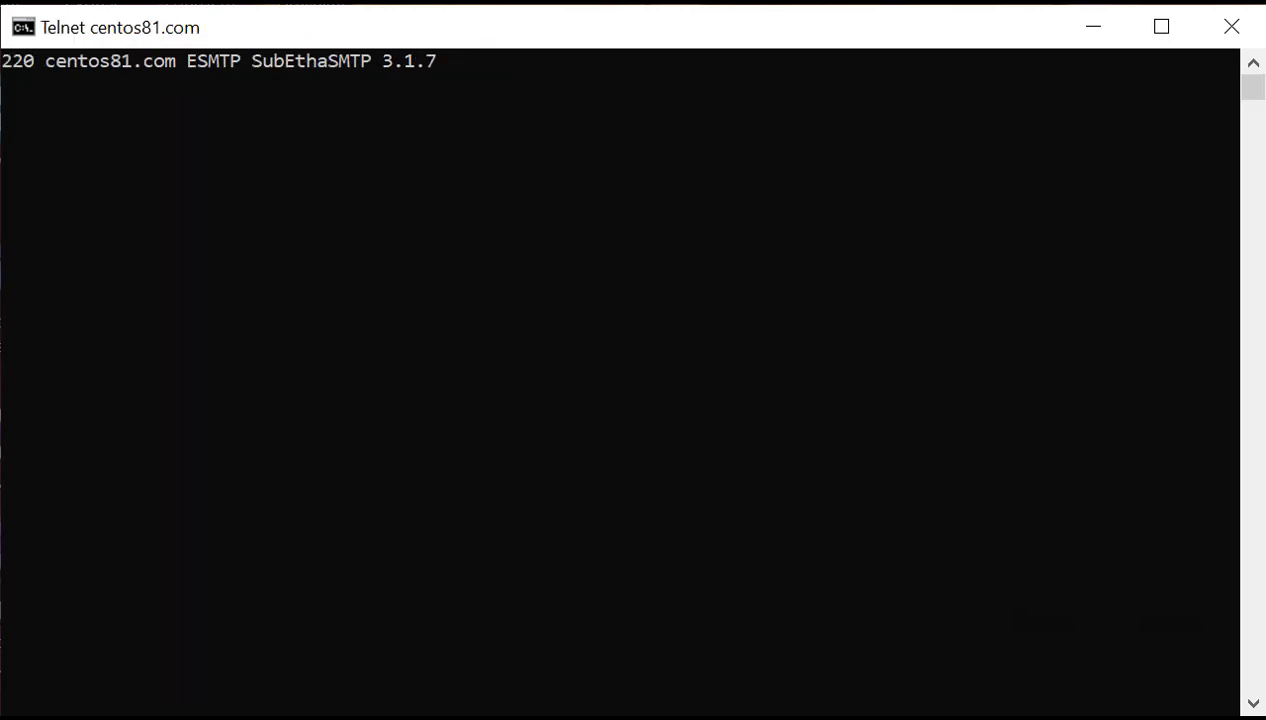
{"action": "type", "text": "helo me"}
{"action": "key", "text": "Return"}
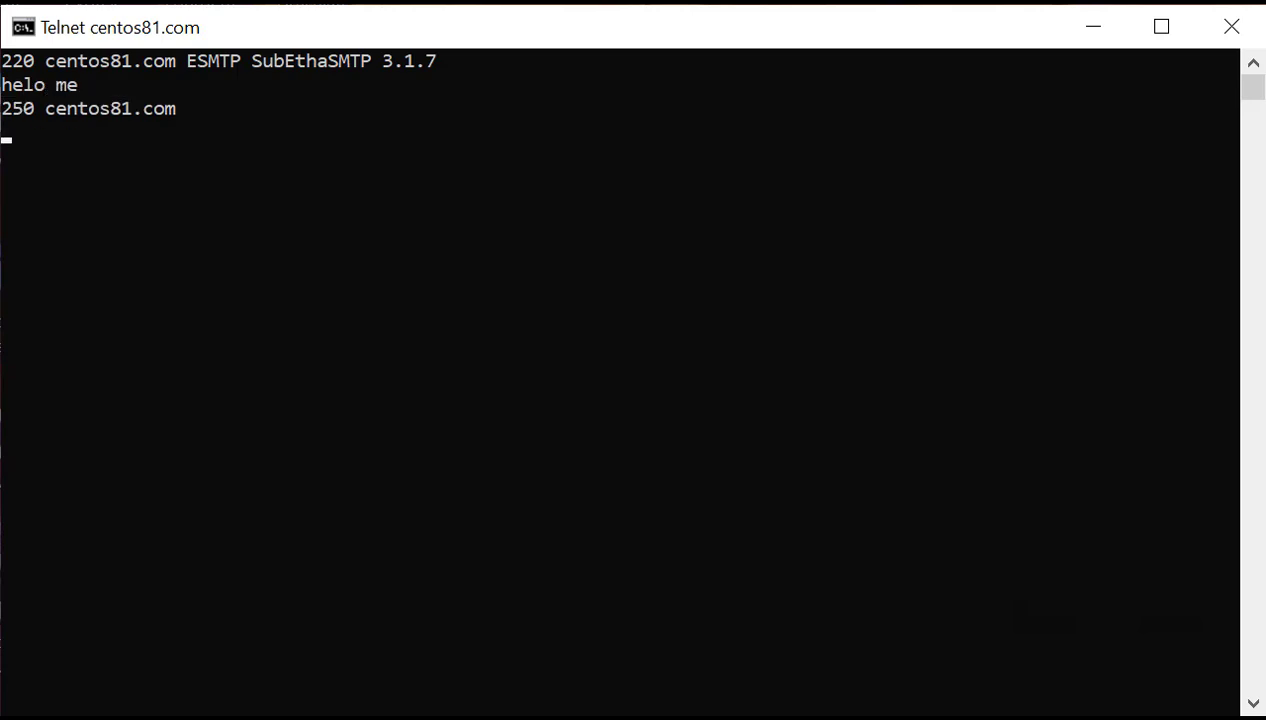
Declare the test sender and the developer recipient addresses, then begin the message data.
{"action": "type", "text": "mail from"}
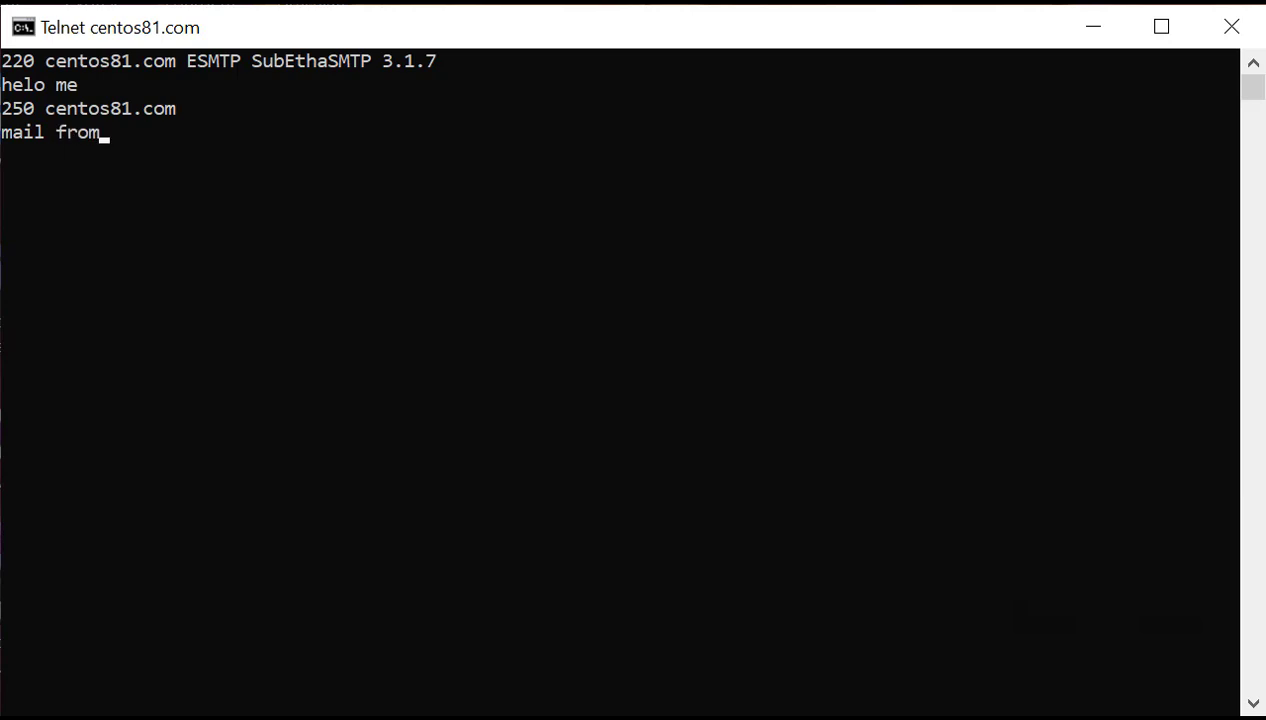
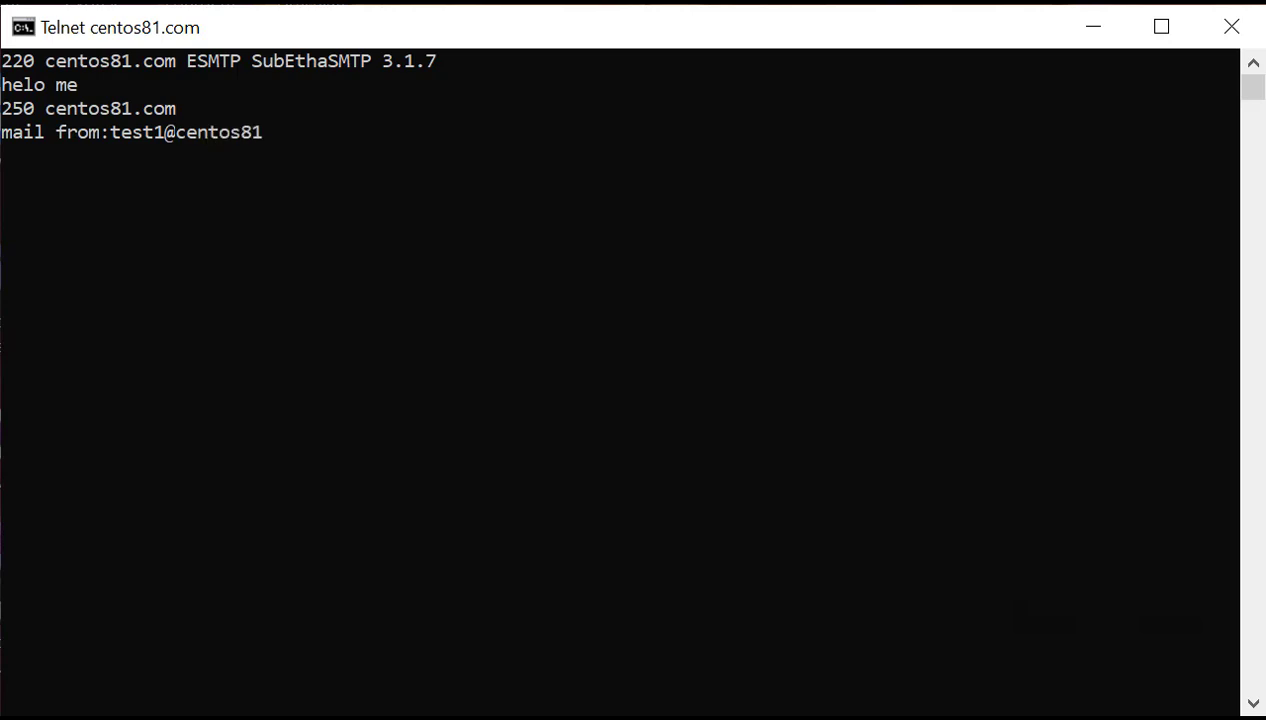
{"action": "key", "text": "Return"}
{"action": "type", "text": "r"}
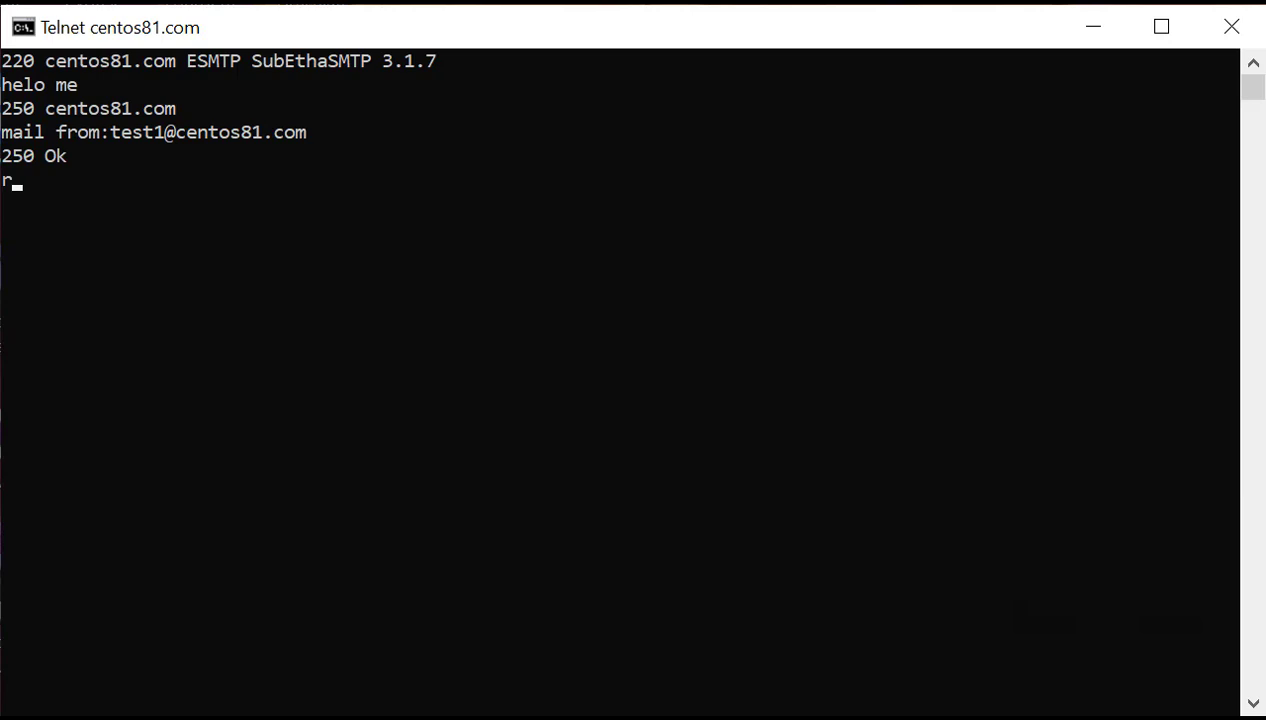
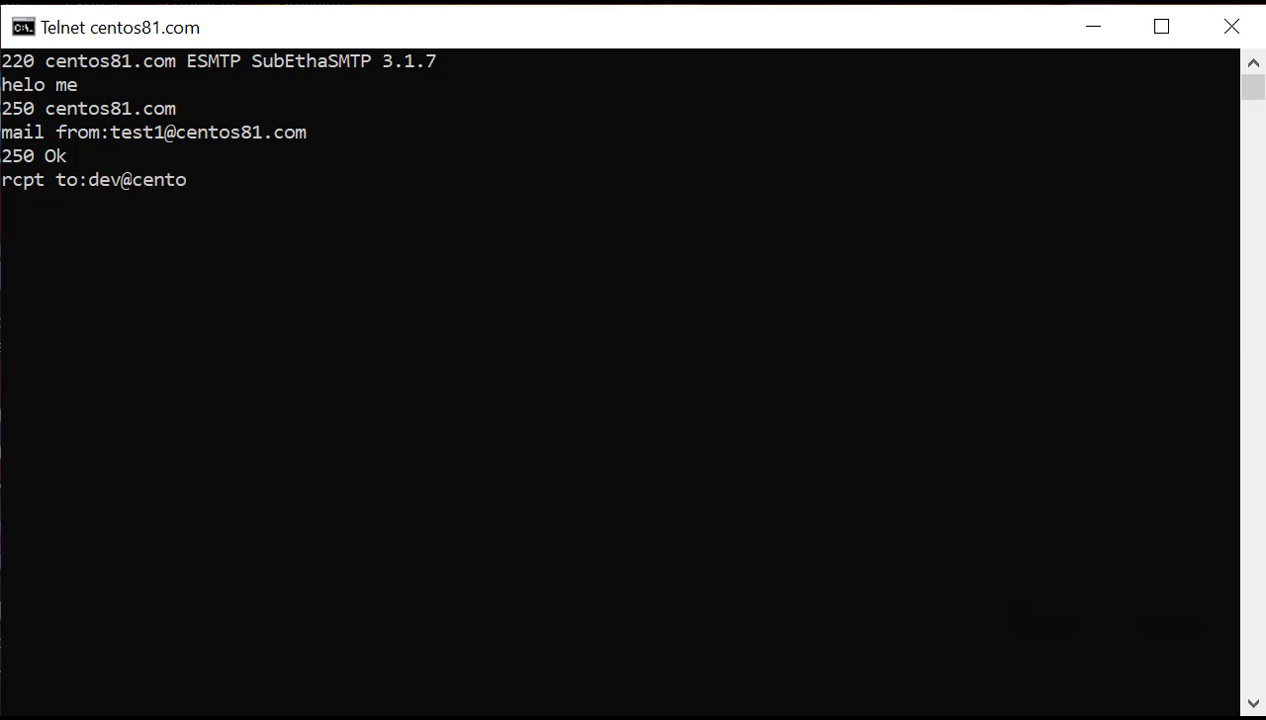
{"action": "key", "text": "Return"}
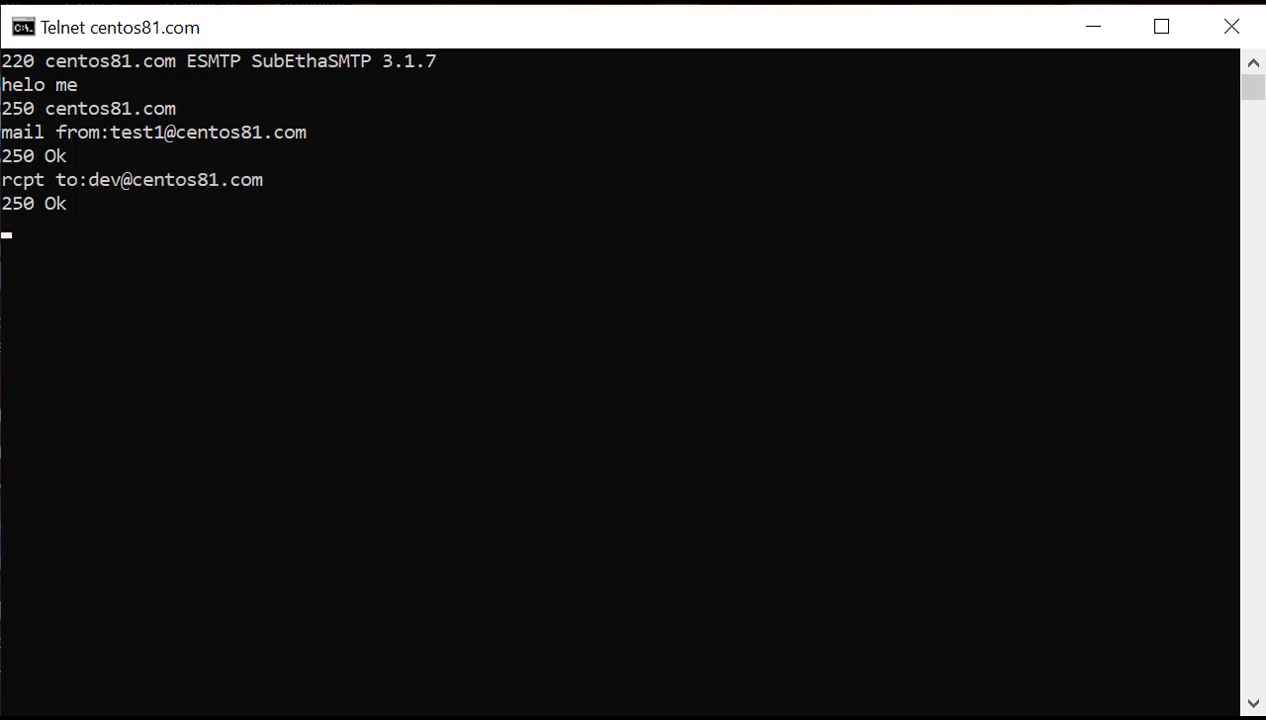
{"action": "type", "text": "Data"}
{"action": "key", "text": "Return"}
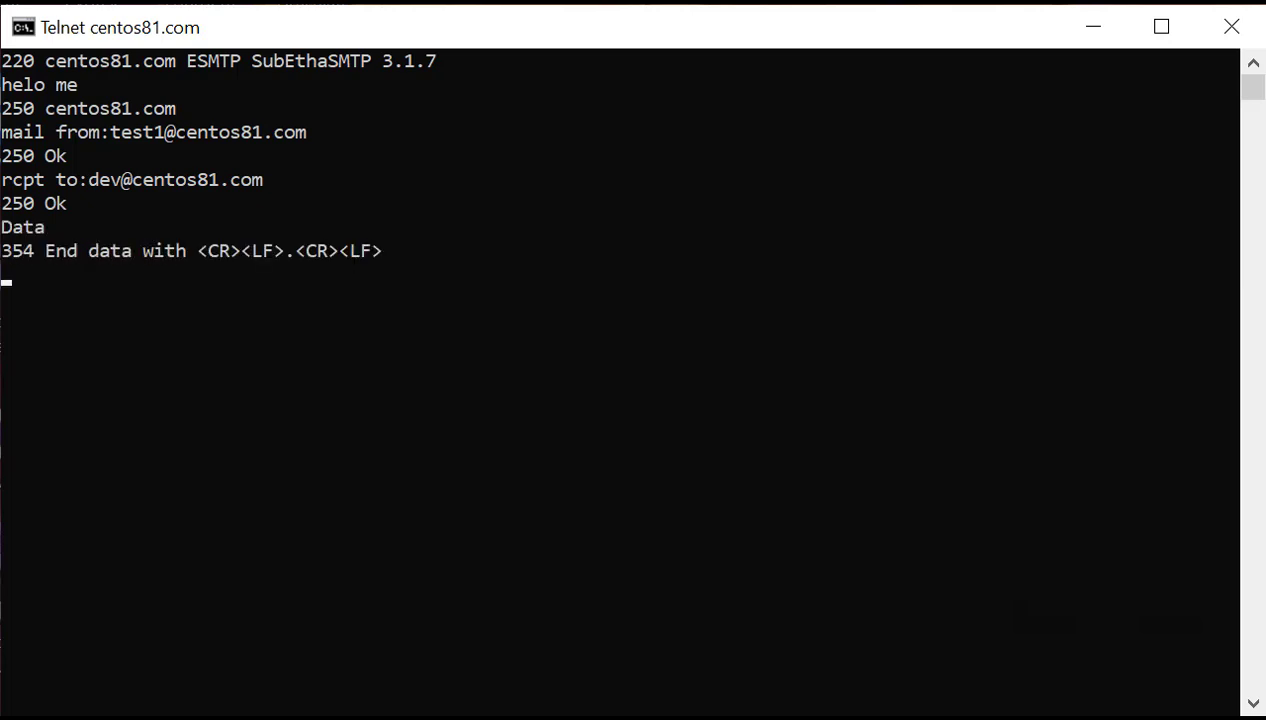
Enter the subject header 'Email inbound sender windows 10'.
{"action": "type", "text": "Subkec"}
{"action": "key", "text": "BackSpace"}
{"action": "key", "text": "BackSpace"}
{"action": "key", "text": "BackSpace"}
{"action": "type", "text": "ject"}
{"action": "type", "text": ":Email"}
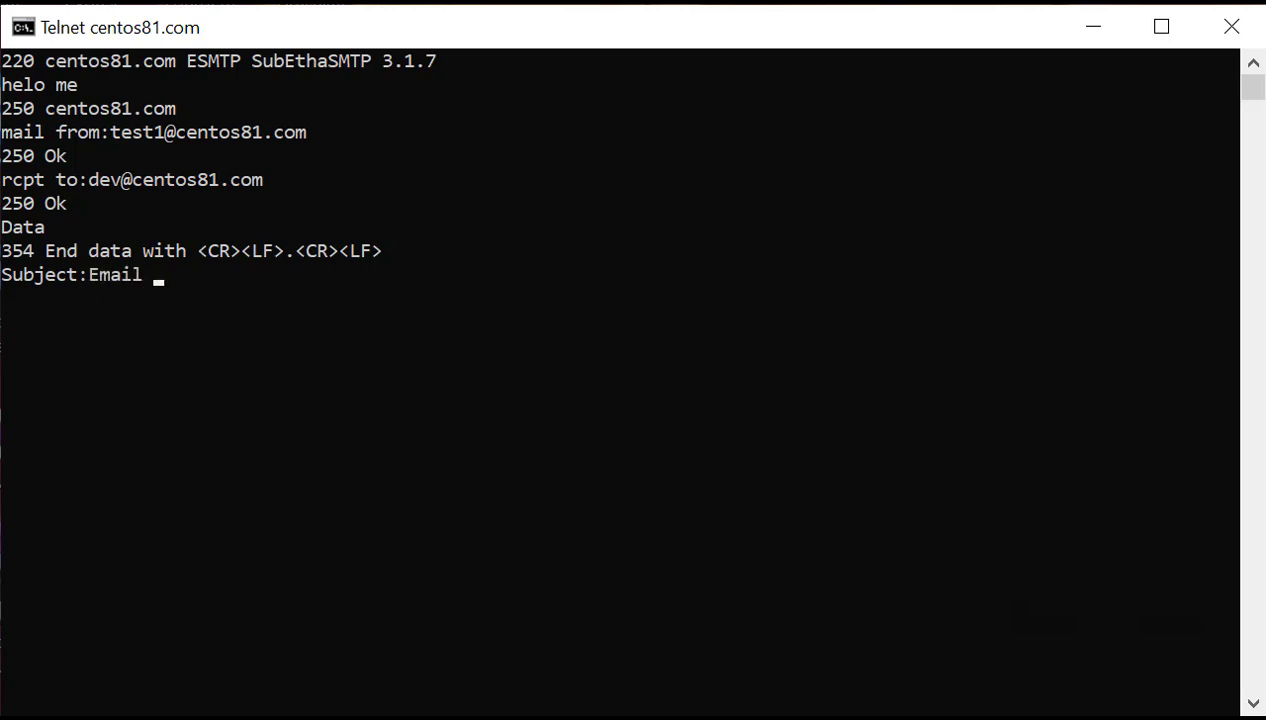
{"action": "type", "text": " inbound sender"}
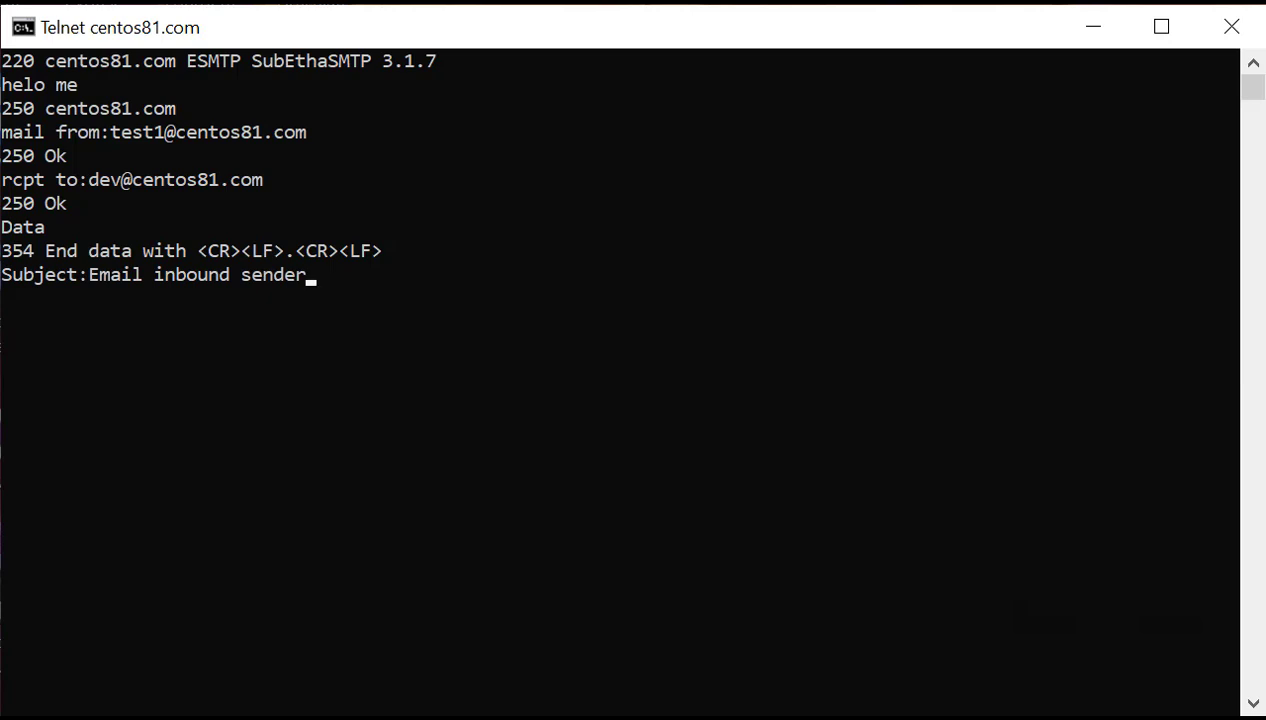
{"action": "type", "text": "windows 10"}
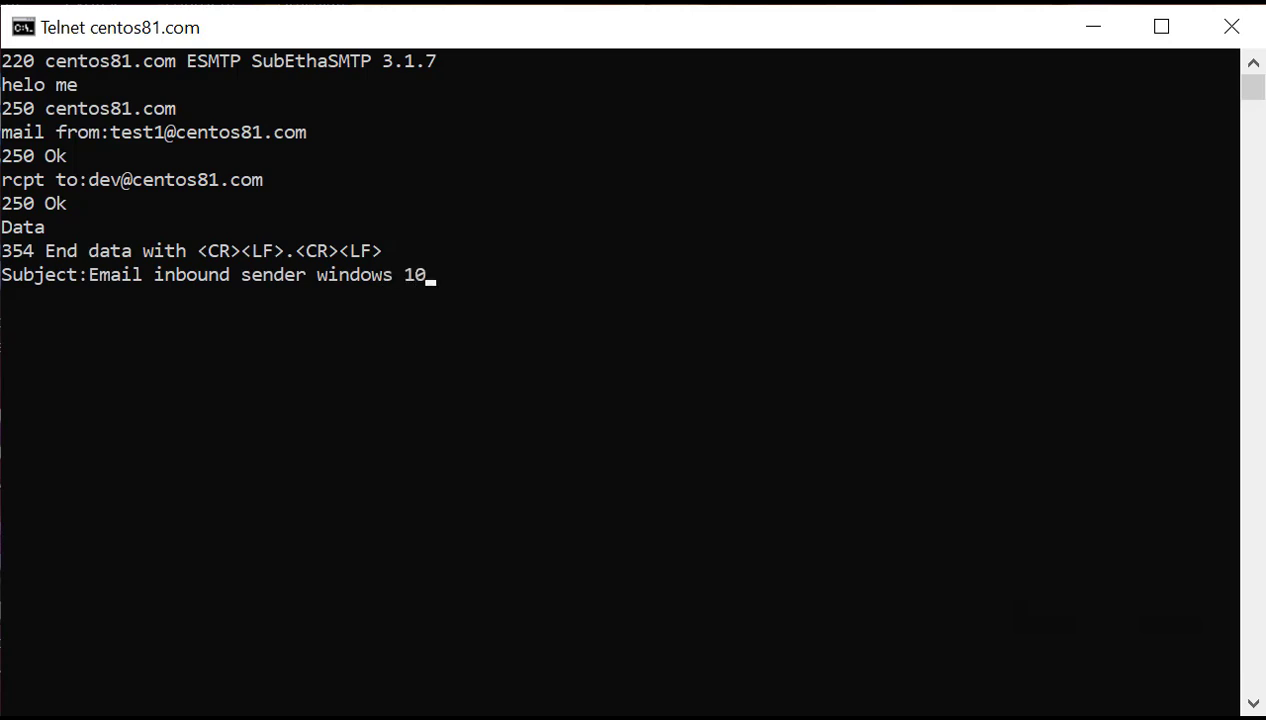
{"action": "key", "text": "Return"}
Write the body line 'This is email test from command prompt' and end the message with '.'.
{"action": "type", "text": "Test"}
{"action": "key", "text": "BackSpace"}
{"action": "key", "text": "BackSpace"}
{"action": "key", "text": "BackSpace"}
{"action": "key", "text": "BackSpace"}
{"action": "type", "text": "his is email"}
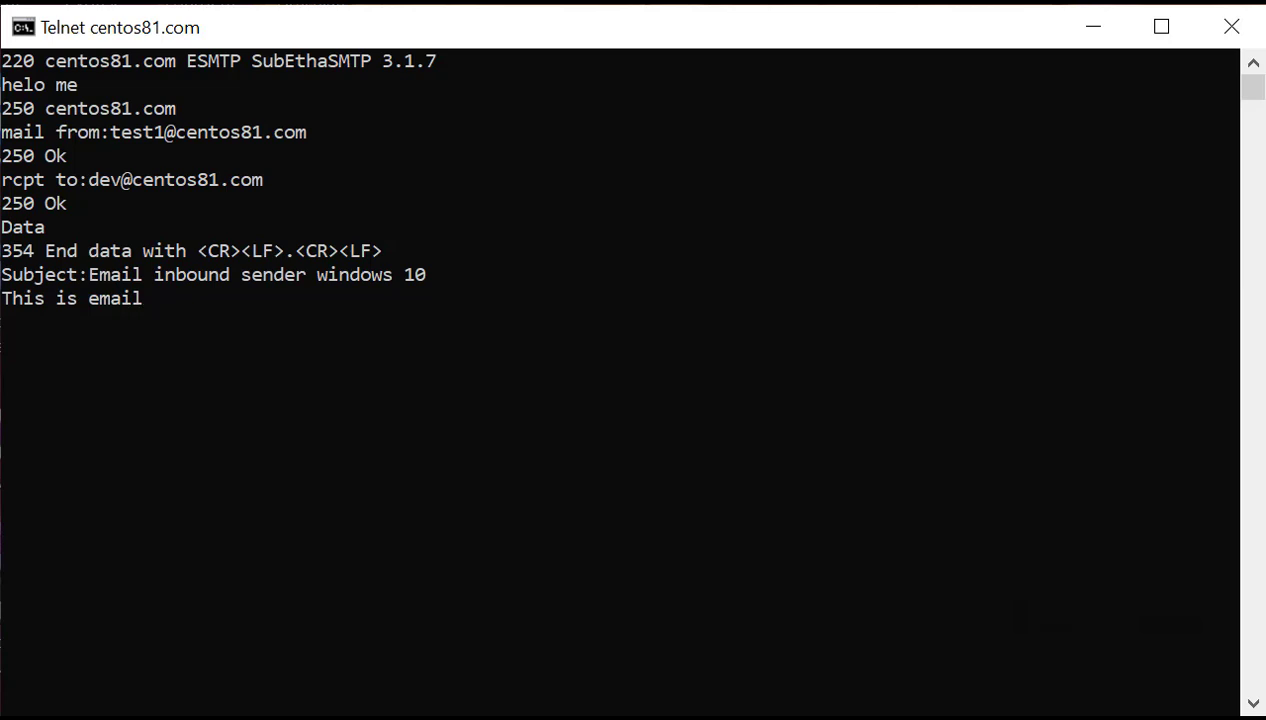
{"action": "type", "text": " test from"}
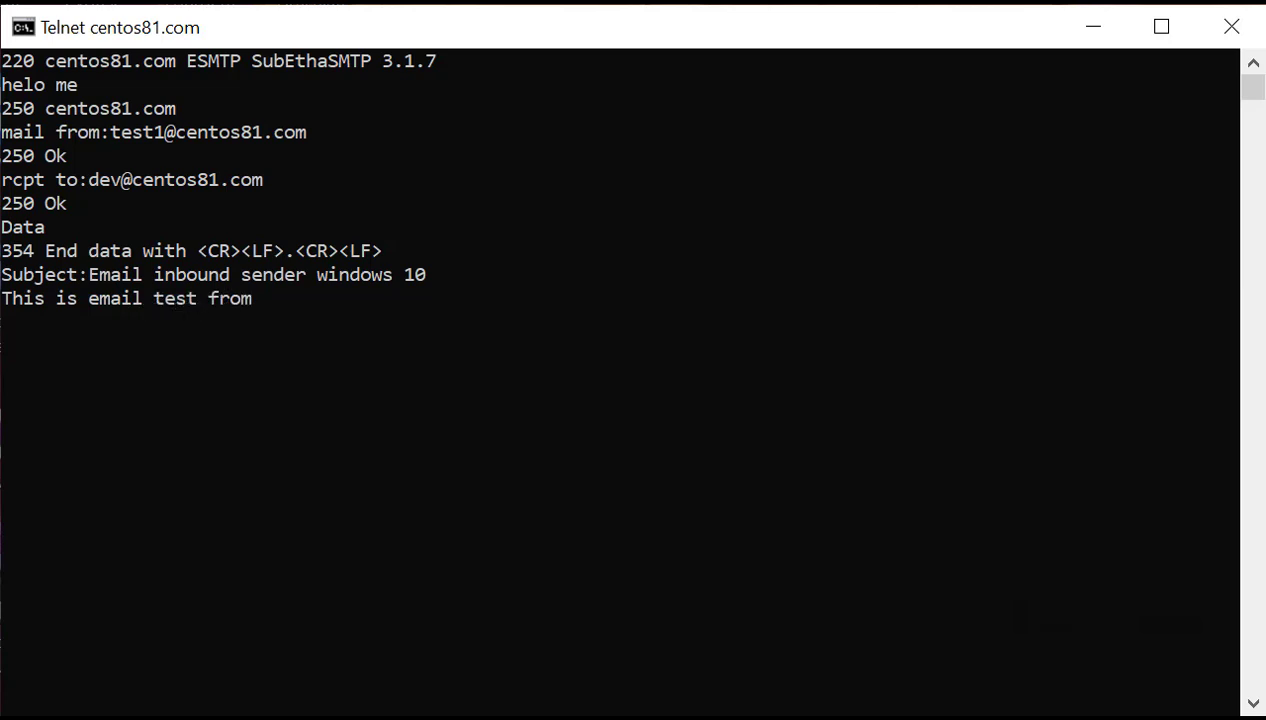
{"action": "type", "text": " command p"}
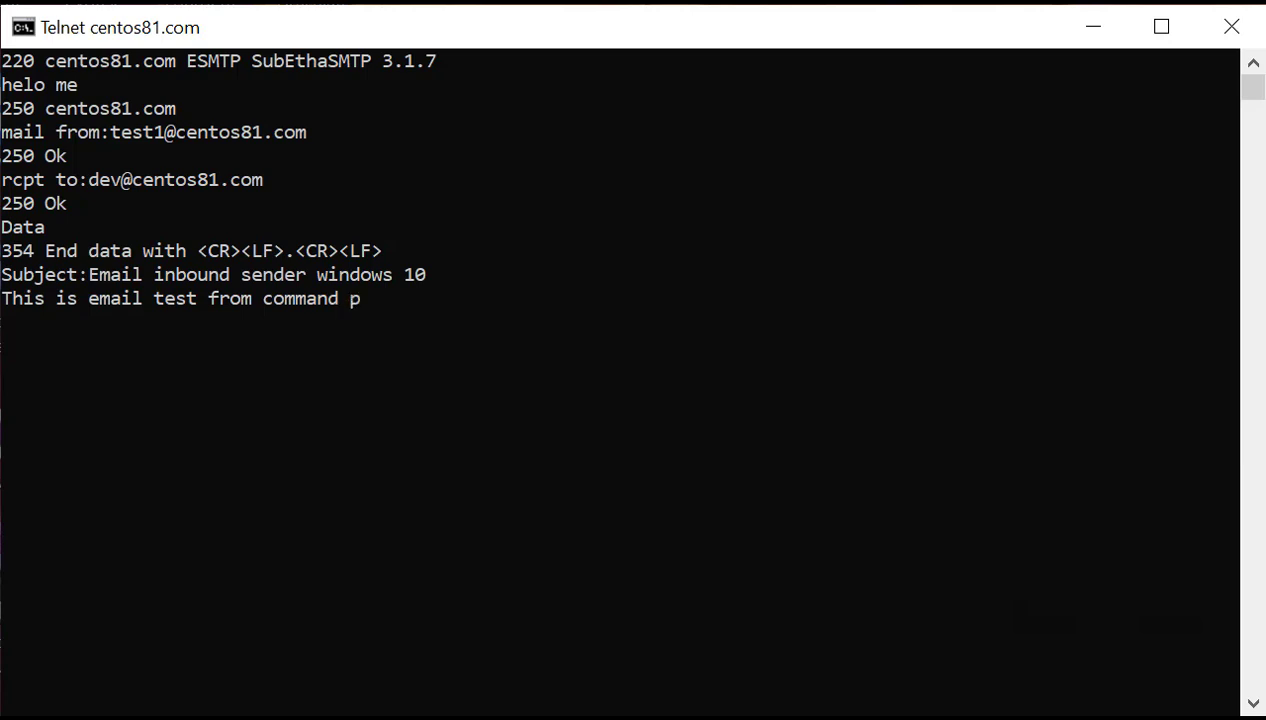
{"action": "type", "text": "rompt"}
{"action": "key", "text": "Return"}
{"action": "type", "text": "."}
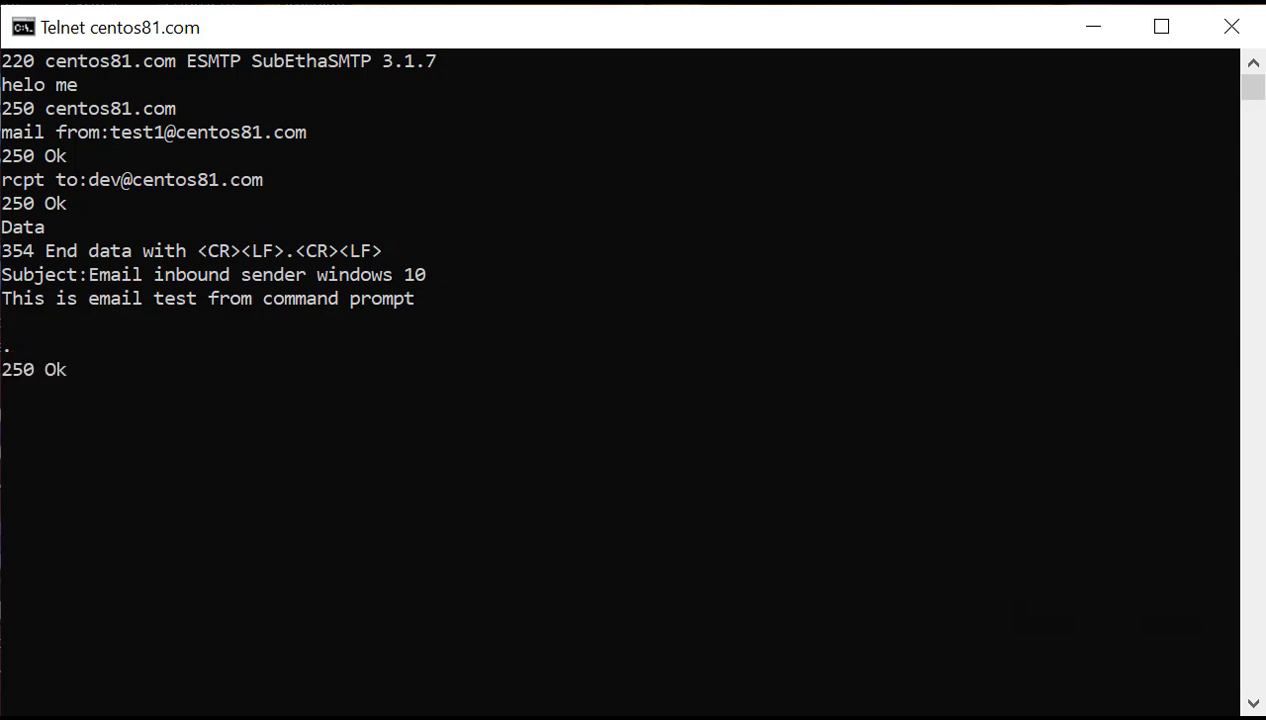
{"action": "type", "text": "quit"}
{"action": "key", "text": "Return"}
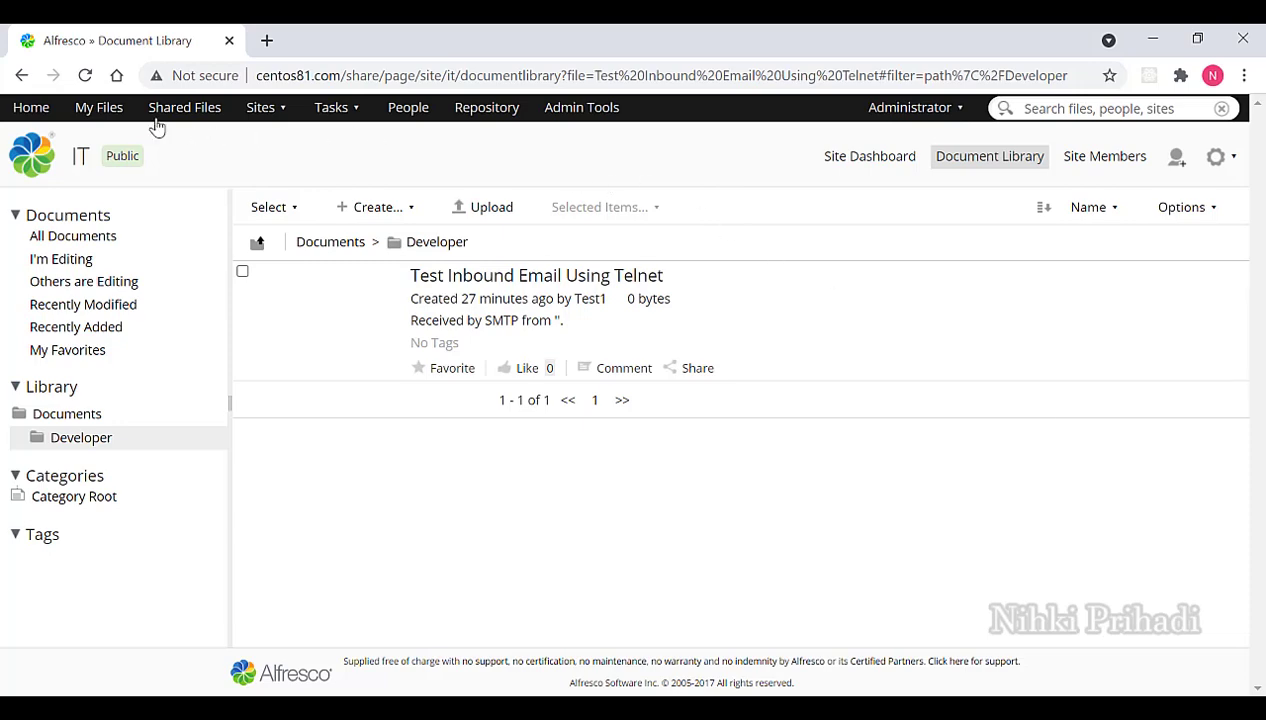
{"action": "left_click", "coordinate": [86, 78]}
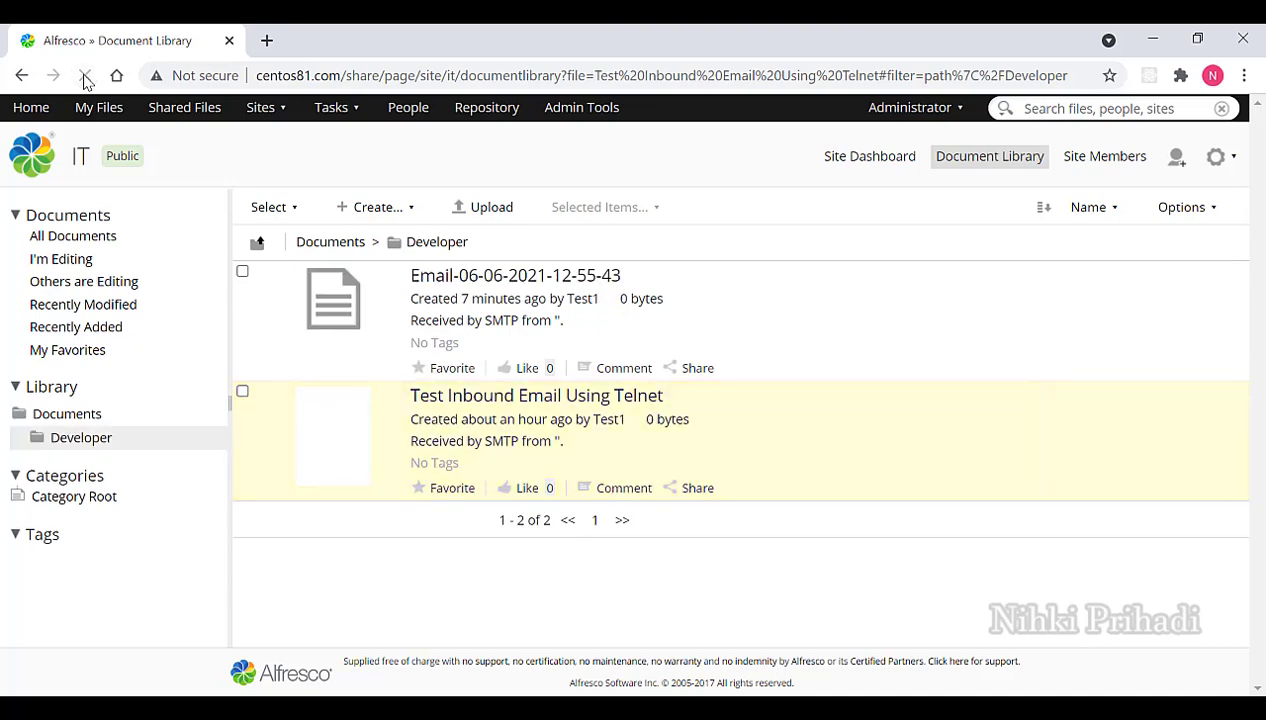
{"action": "mouse_move", "coordinate": [1158, 376]}
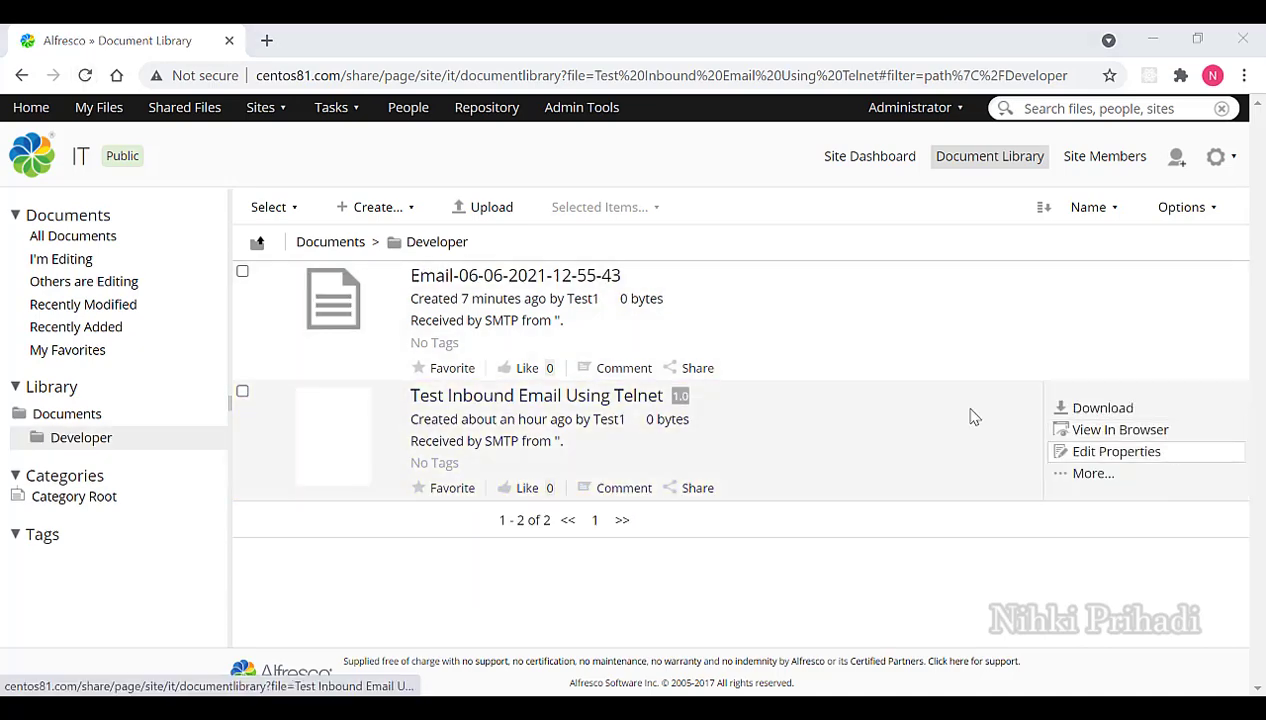
{"action": "left_click", "coordinate": [567, 283]}
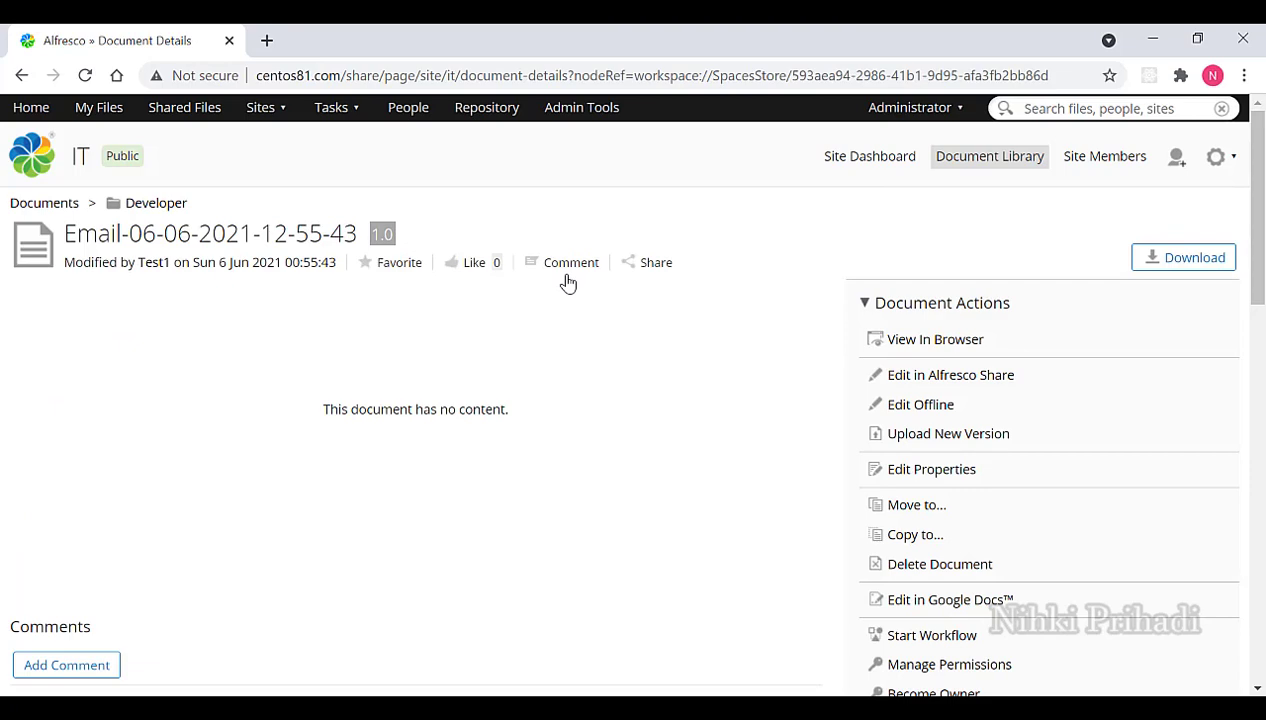
{"action": "key", "text": "alt+Left"}
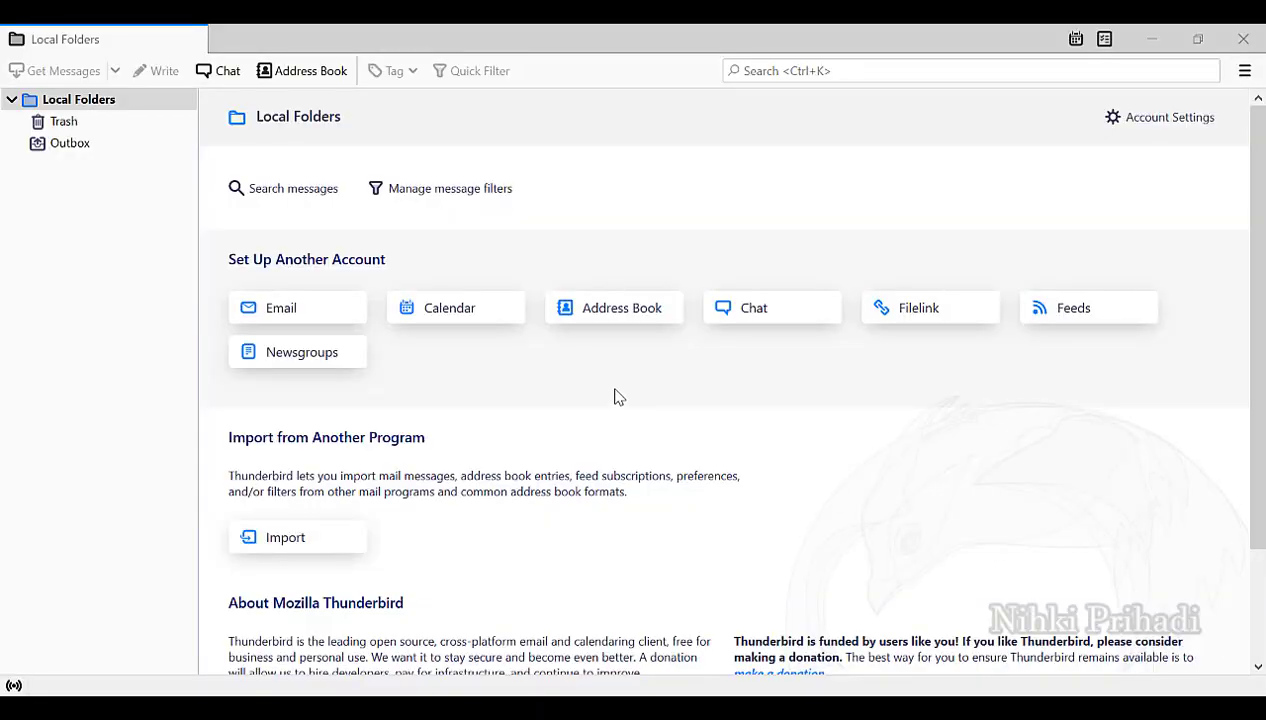
From the Local Folders account settings, start adding a new mail account.
{"action": "left_click", "coordinate": [68, 314]}
{"action": "right_click", "coordinate": [68, 314]}
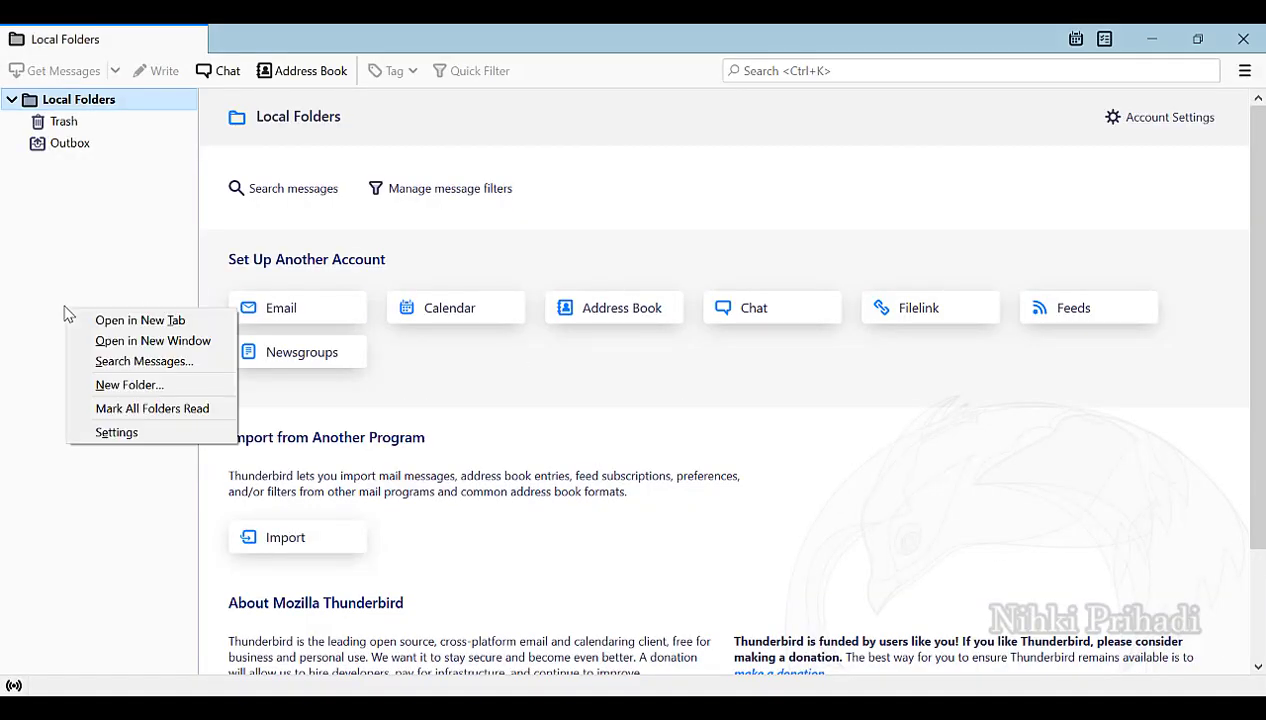
{"action": "left_click", "coordinate": [117, 433]}
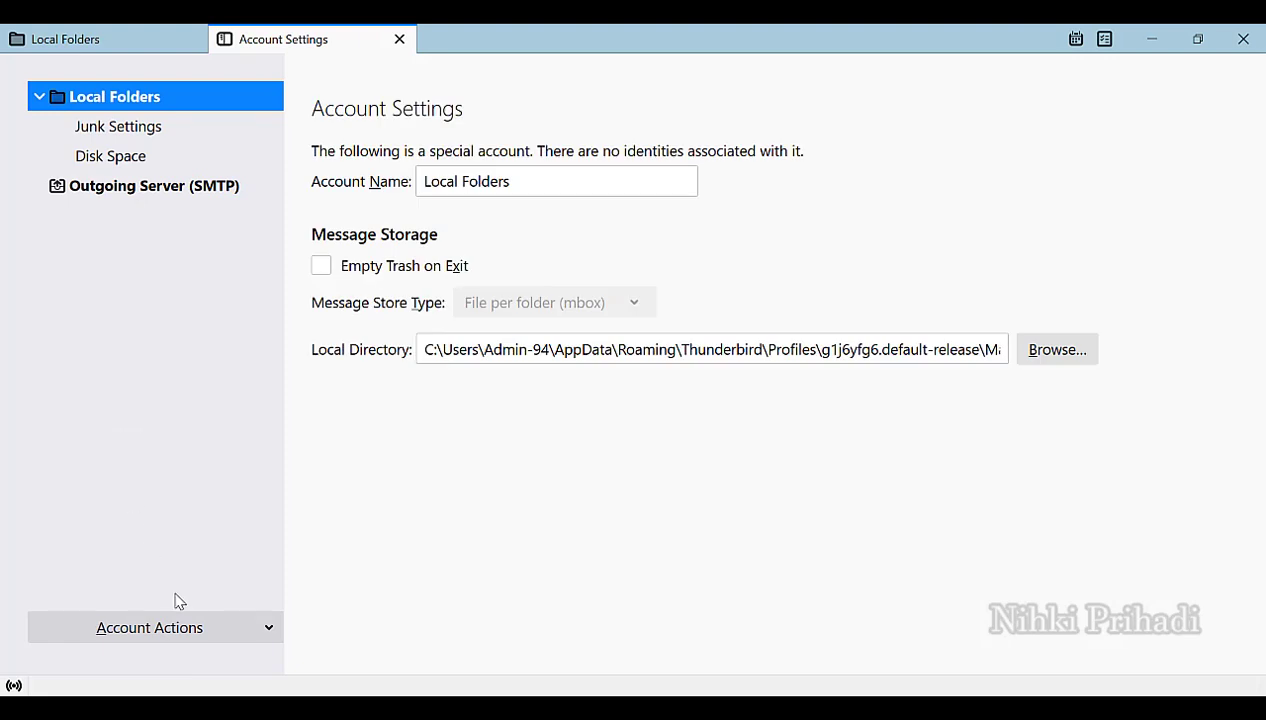
{"action": "left_click", "coordinate": [189, 629]}
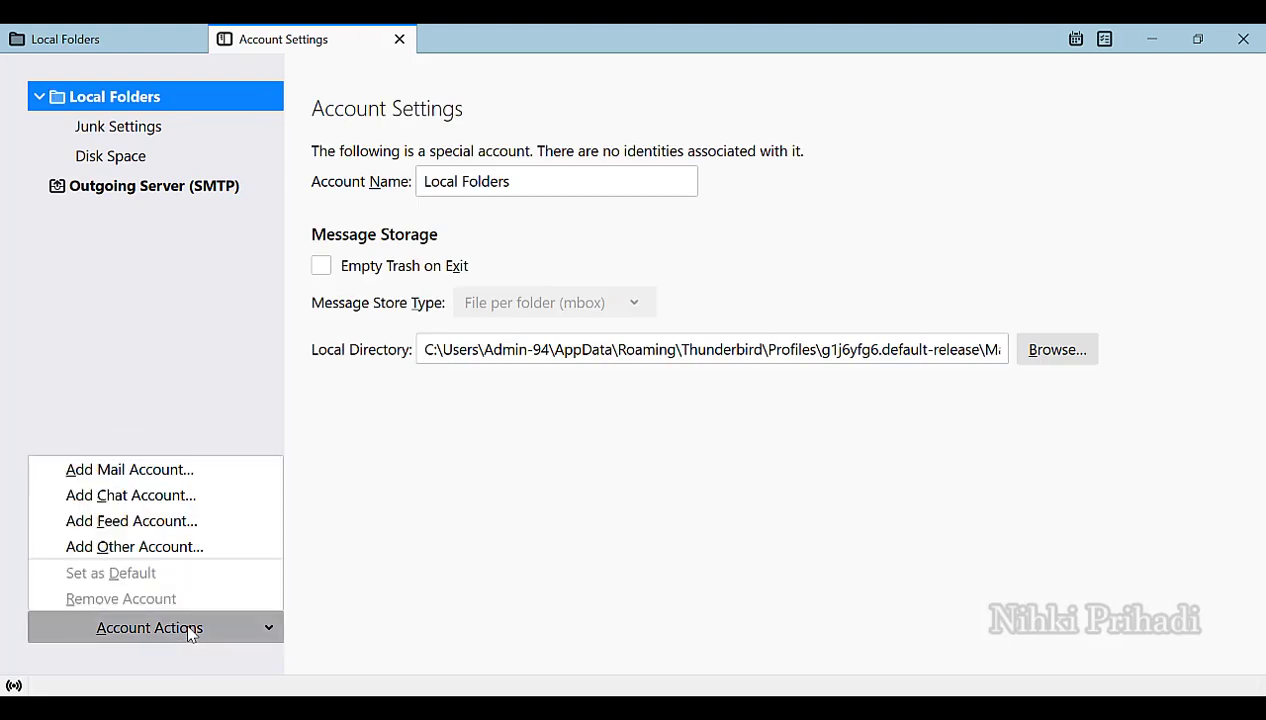
{"action": "left_click", "coordinate": [170, 479]}
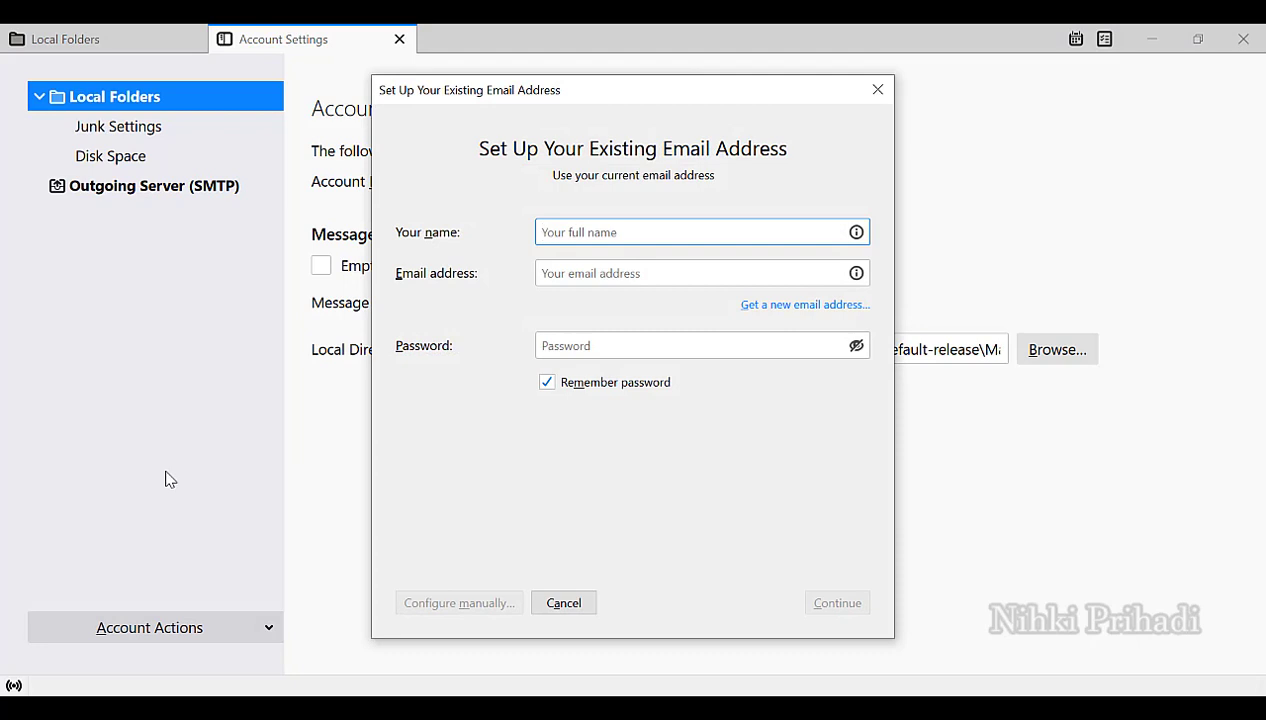
Fill in the display name, test e-mail address and password, then continue to the server lookup.
{"action": "type", "text": "Test1"}
{"action": "key", "text": "Tab"}
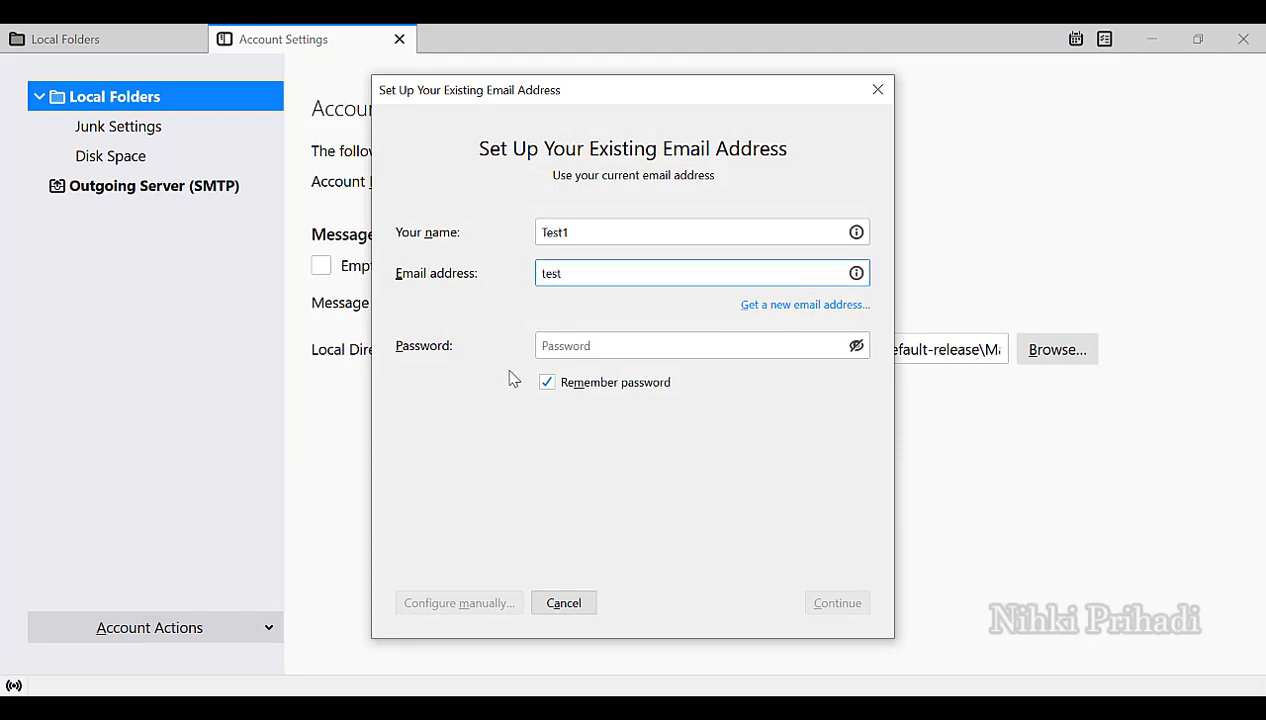
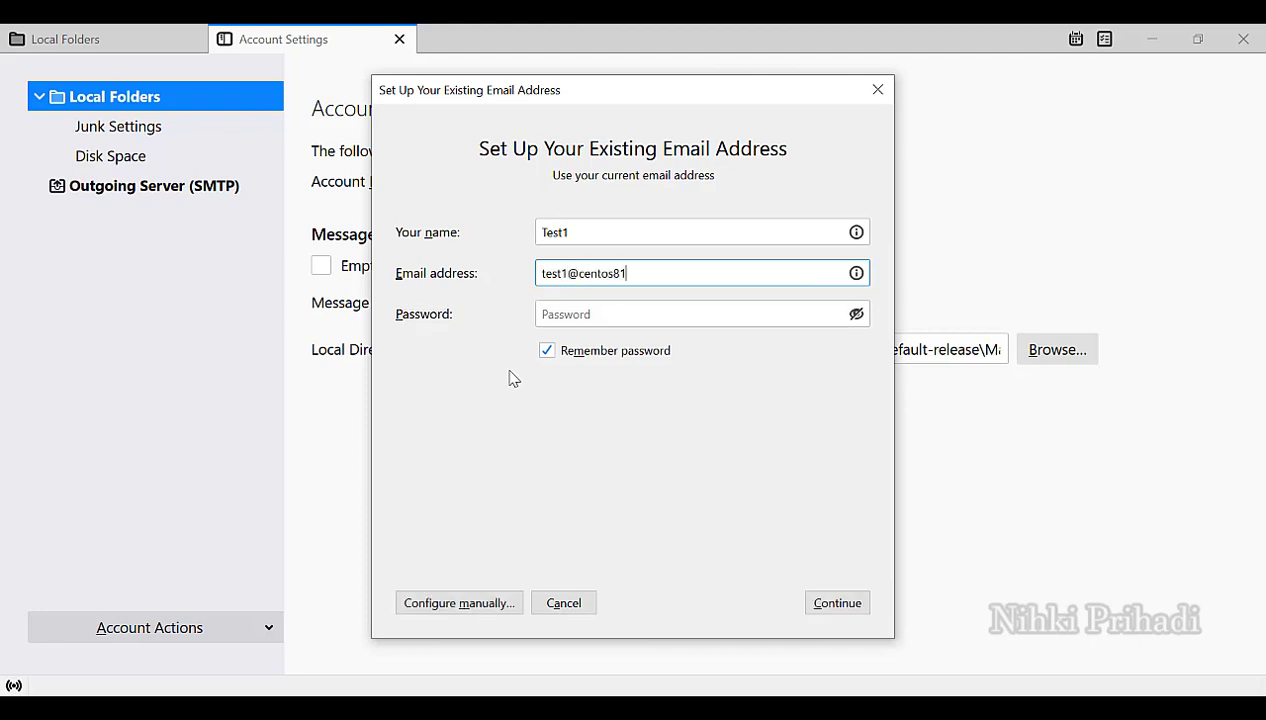
{"action": "key", "text": "Tab"}
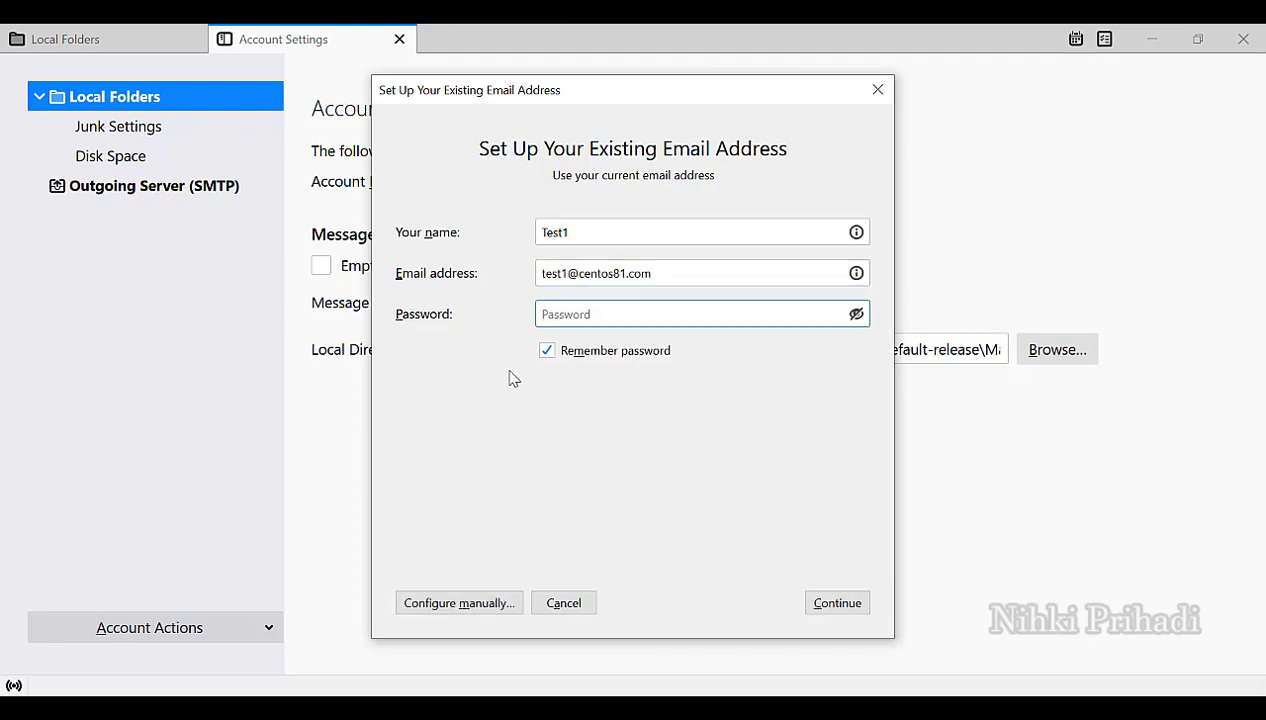
{"action": "type", "text": "test"}
{"action": "left_click", "coordinate": [828, 607]}
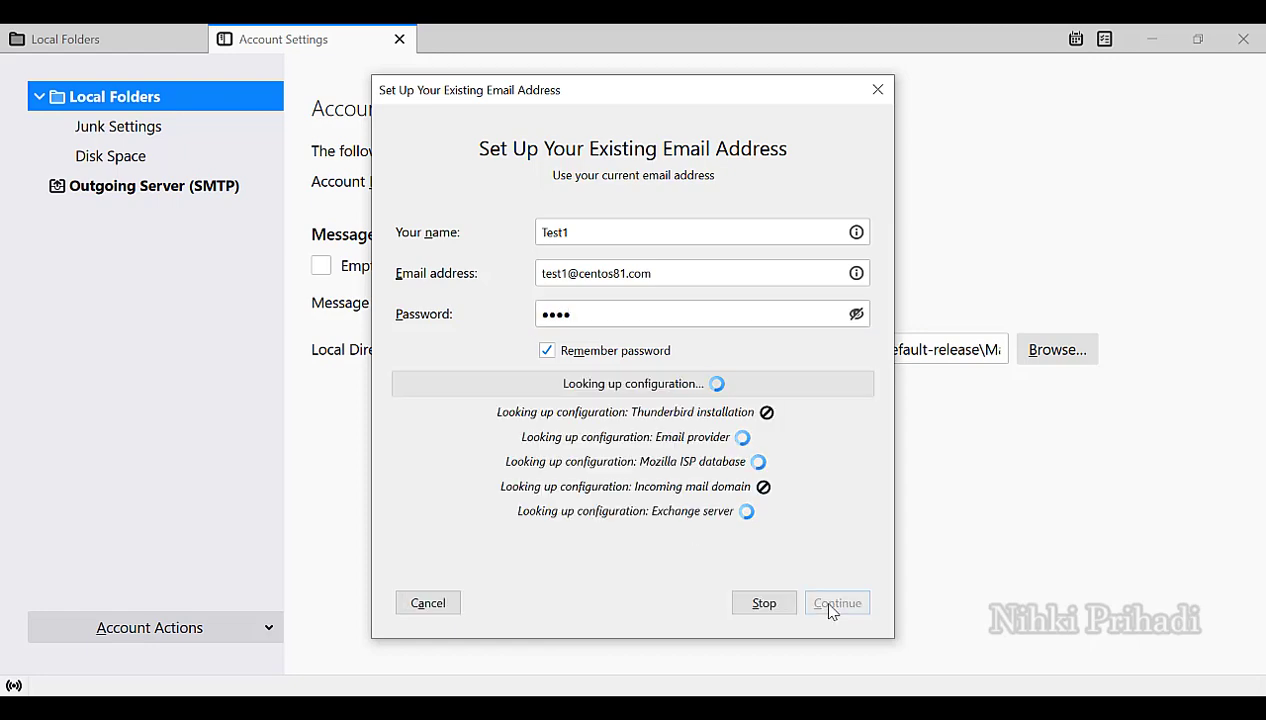
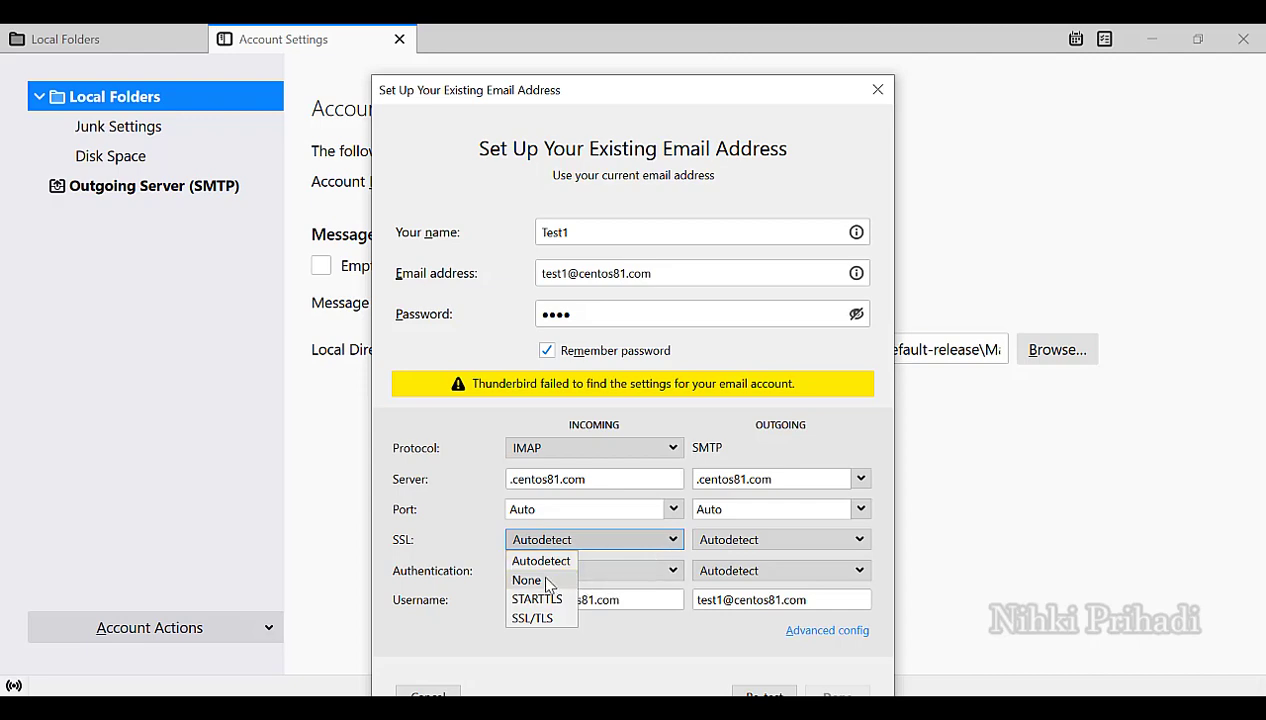
Set both servers' security to None, incoming auth to Normal password, outgoing to no authentication.
{"action": "left_click", "coordinate": [530, 580]}
{"action": "left_click", "coordinate": [733, 541]}
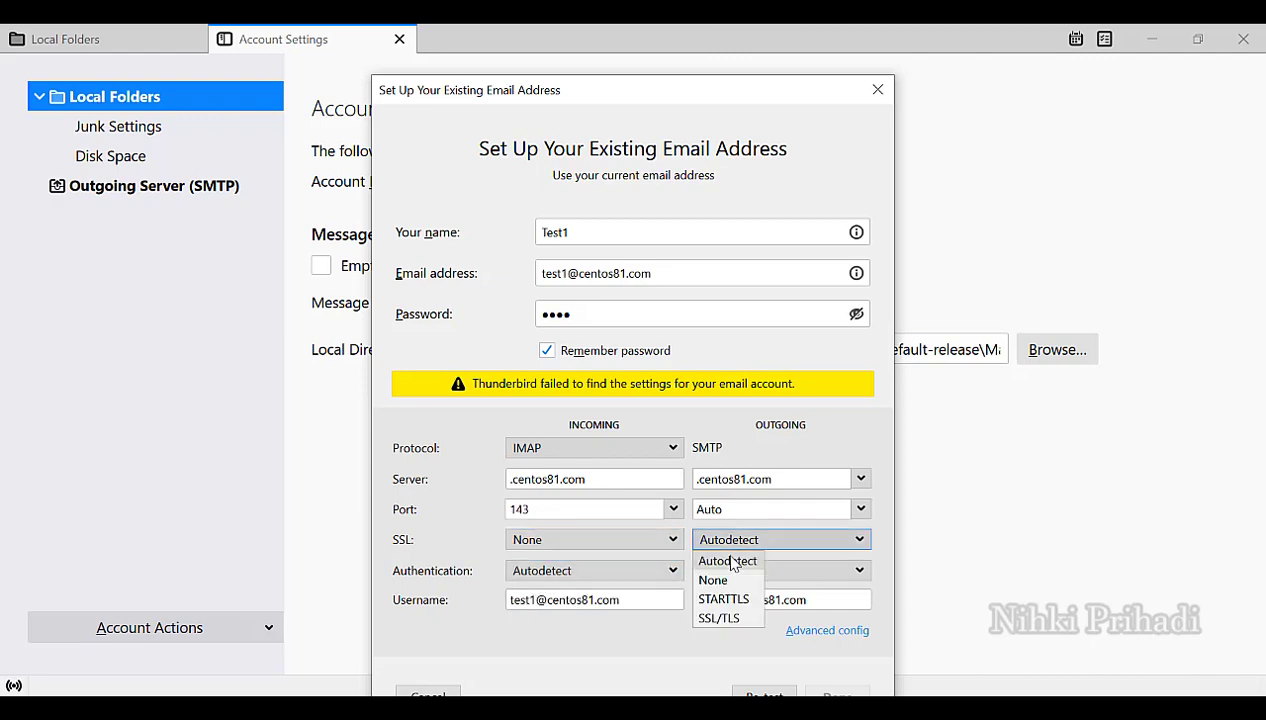
{"action": "left_click", "coordinate": [714, 581]}
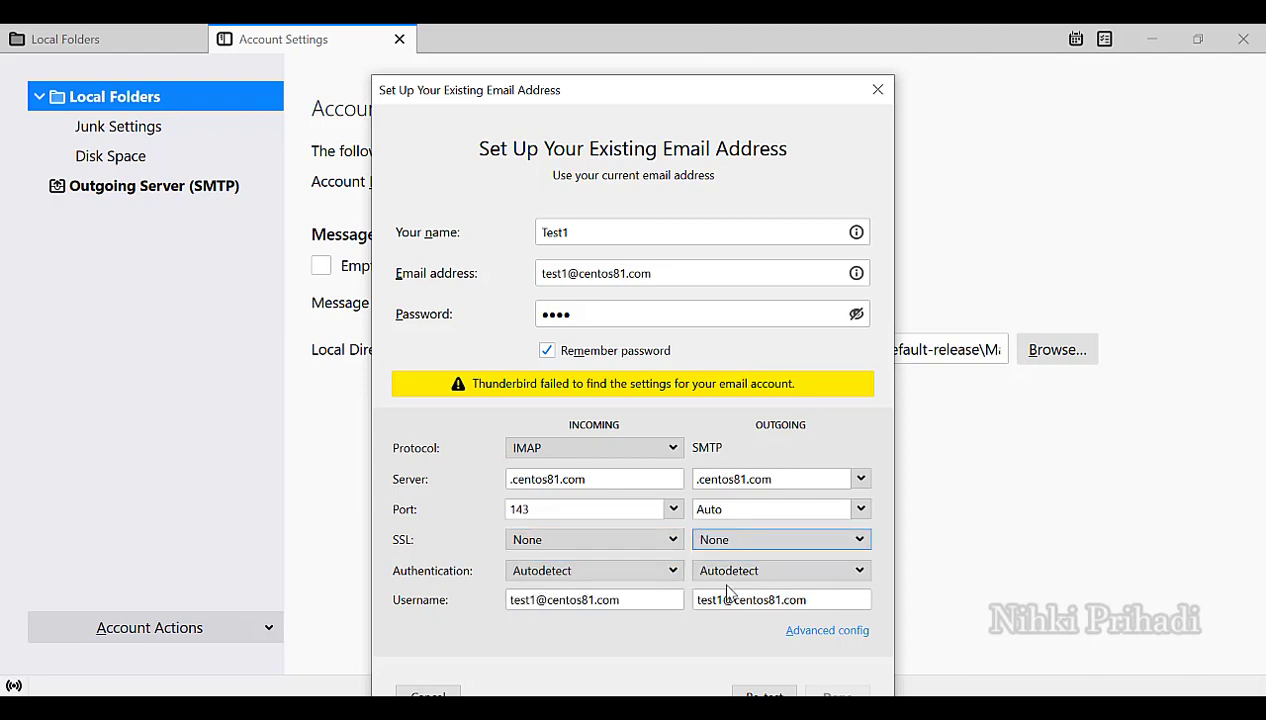
{"action": "left_click", "coordinate": [727, 574]}
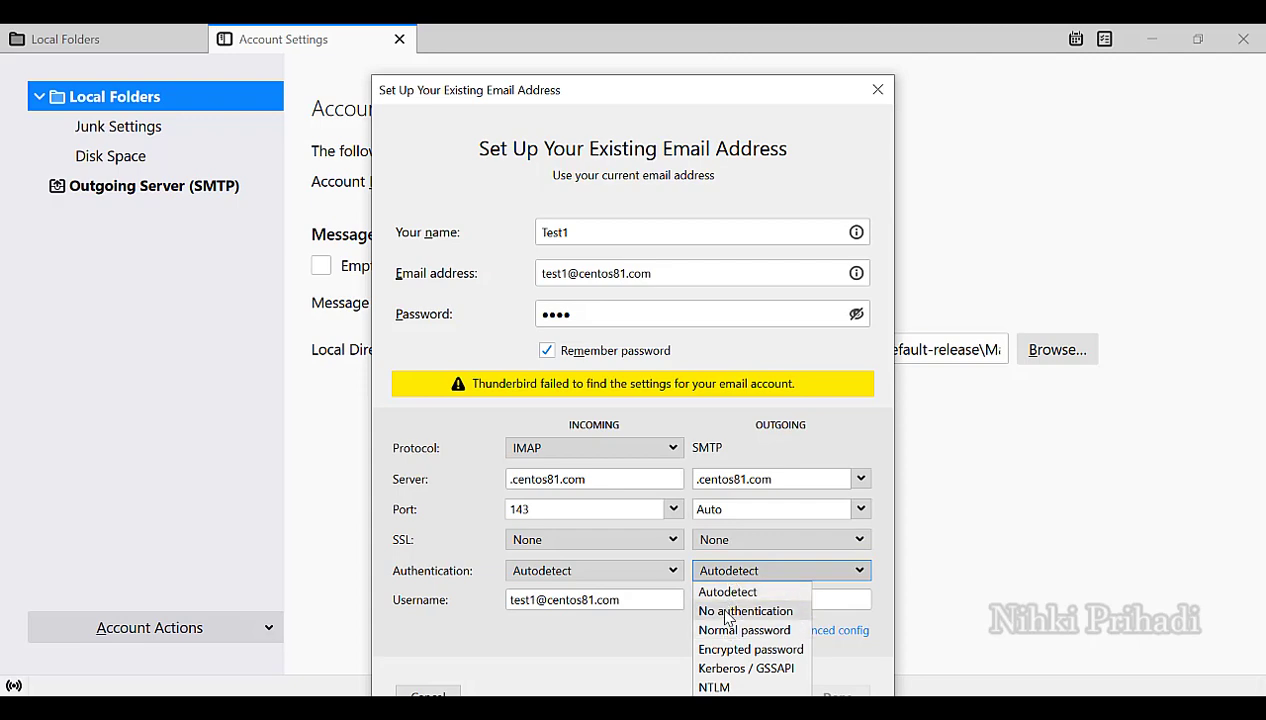
{"action": "left_click", "coordinate": [727, 611]}
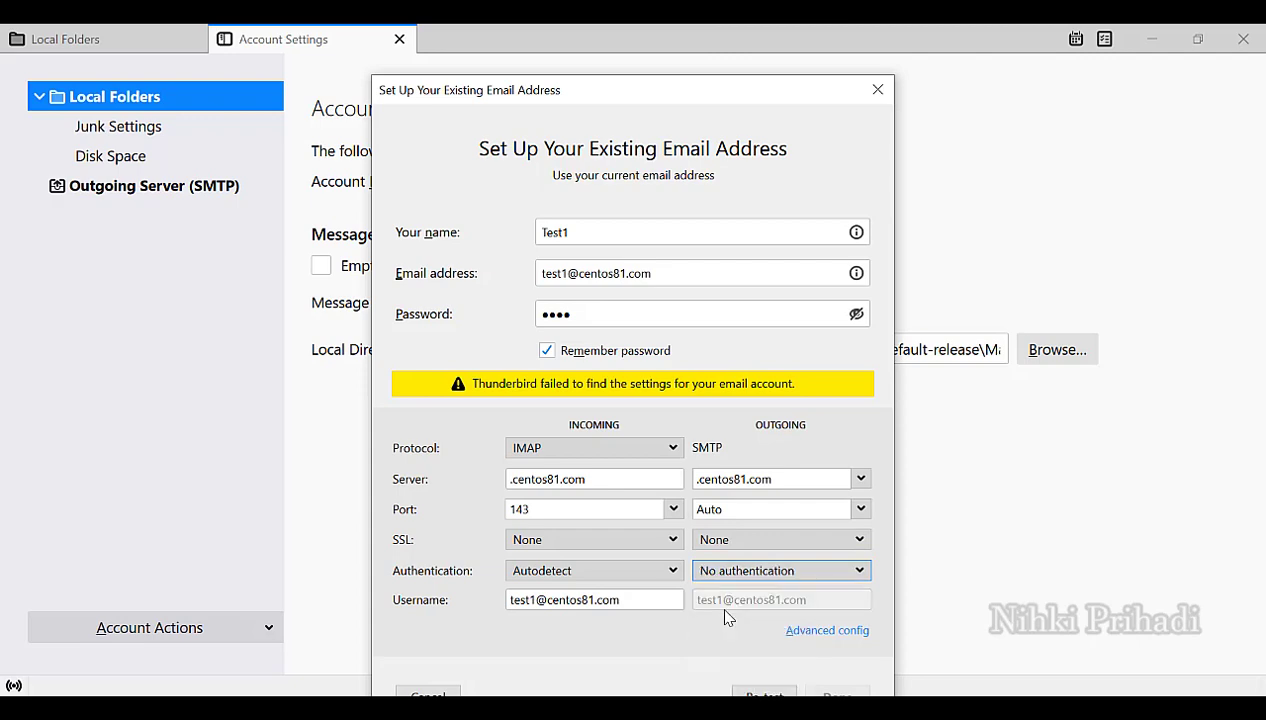
{"action": "left_click", "coordinate": [656, 571]}
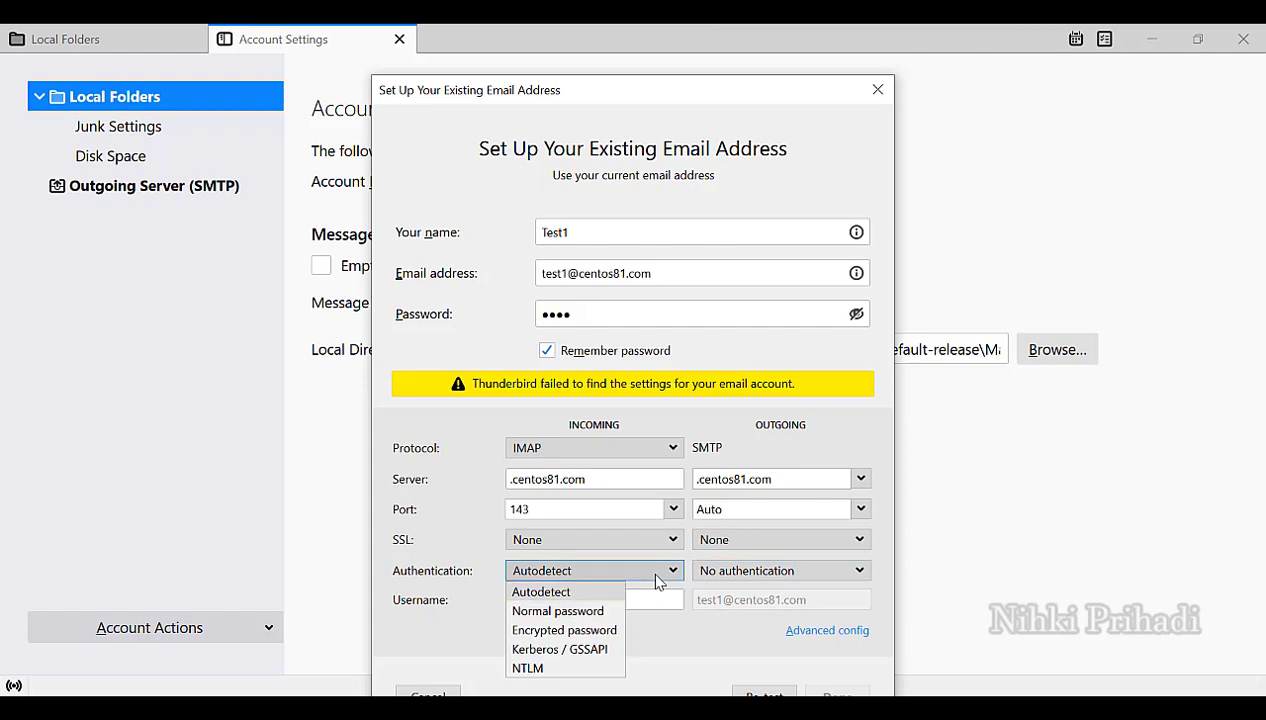
{"action": "left_click", "coordinate": [585, 612]}
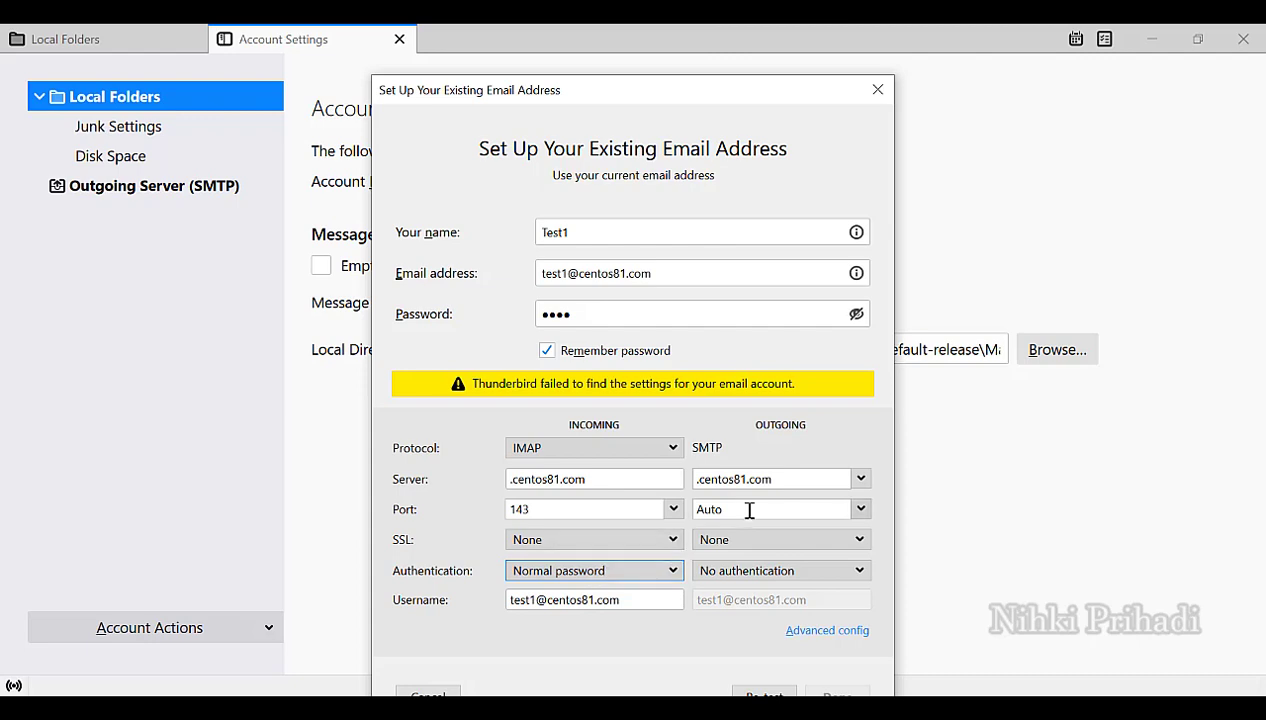
Set the outgoing SMTP port to 25, re-test the settings, and choose Advanced config.
{"action": "left_click", "coordinate": [857, 508]}
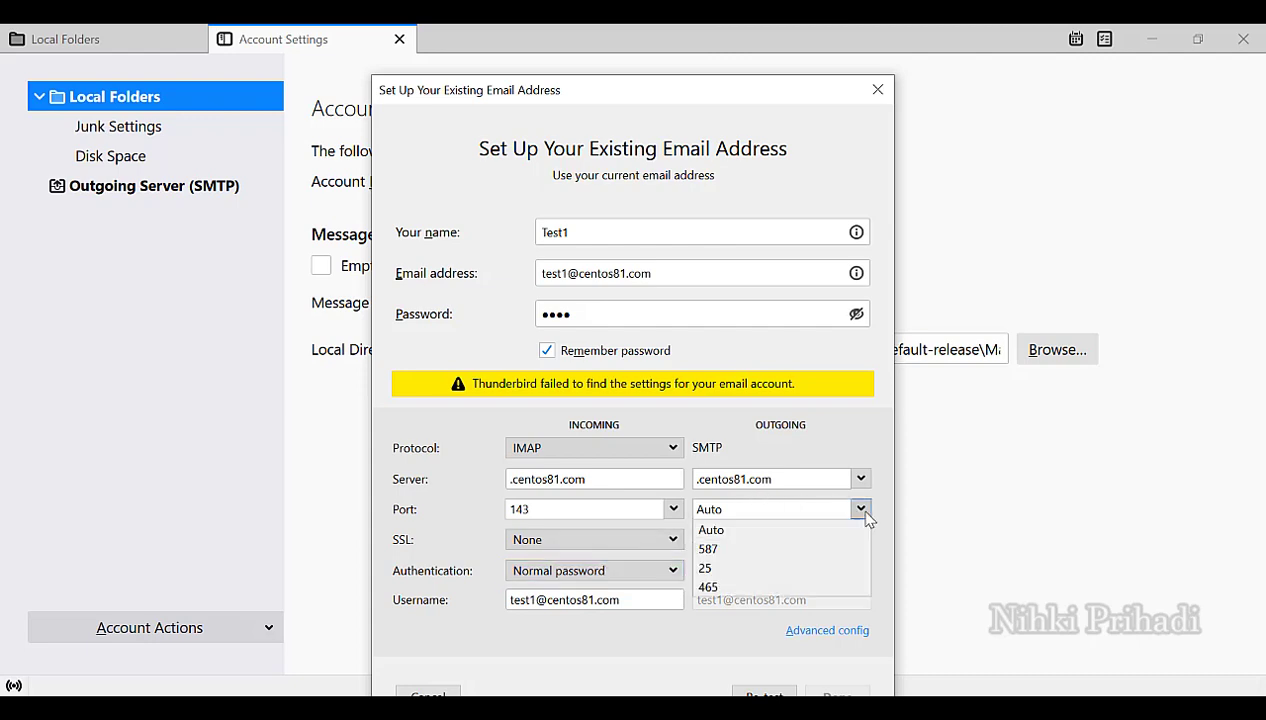
{"action": "left_click", "coordinate": [727, 569]}
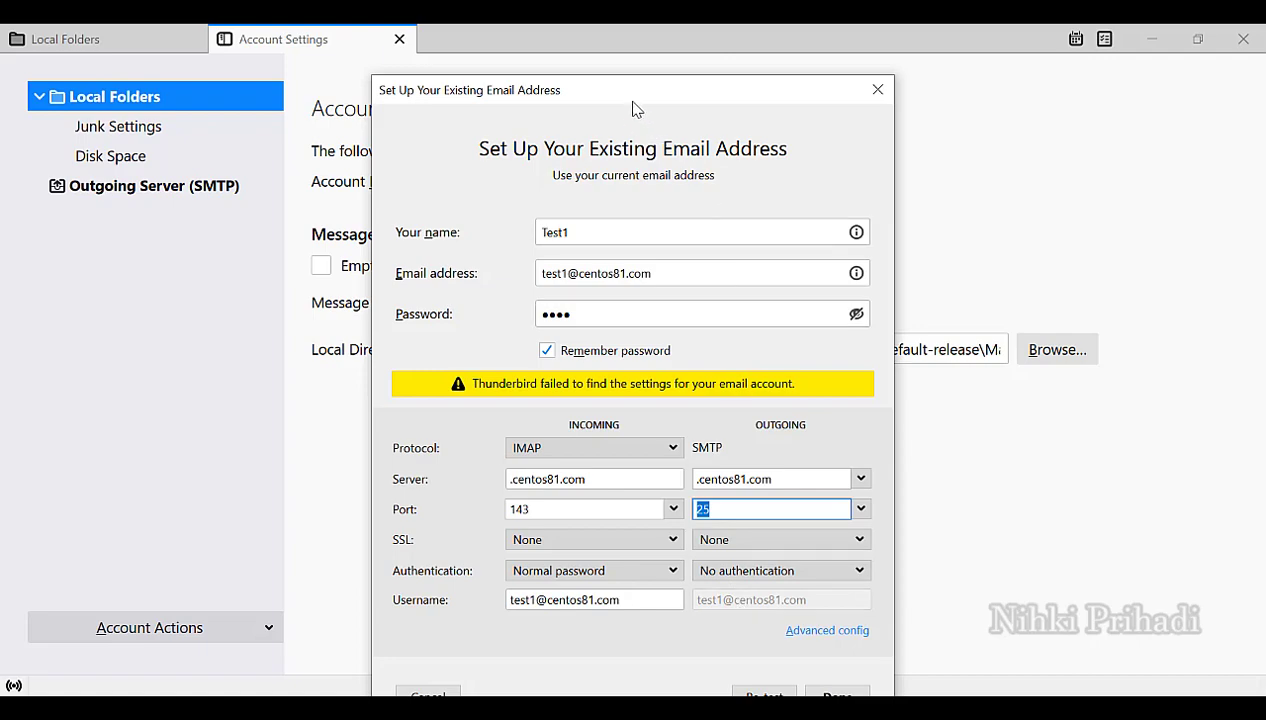
{"action": "left_click_drag", "start_coordinate": [627, 88], "coordinate": [616, 57]}
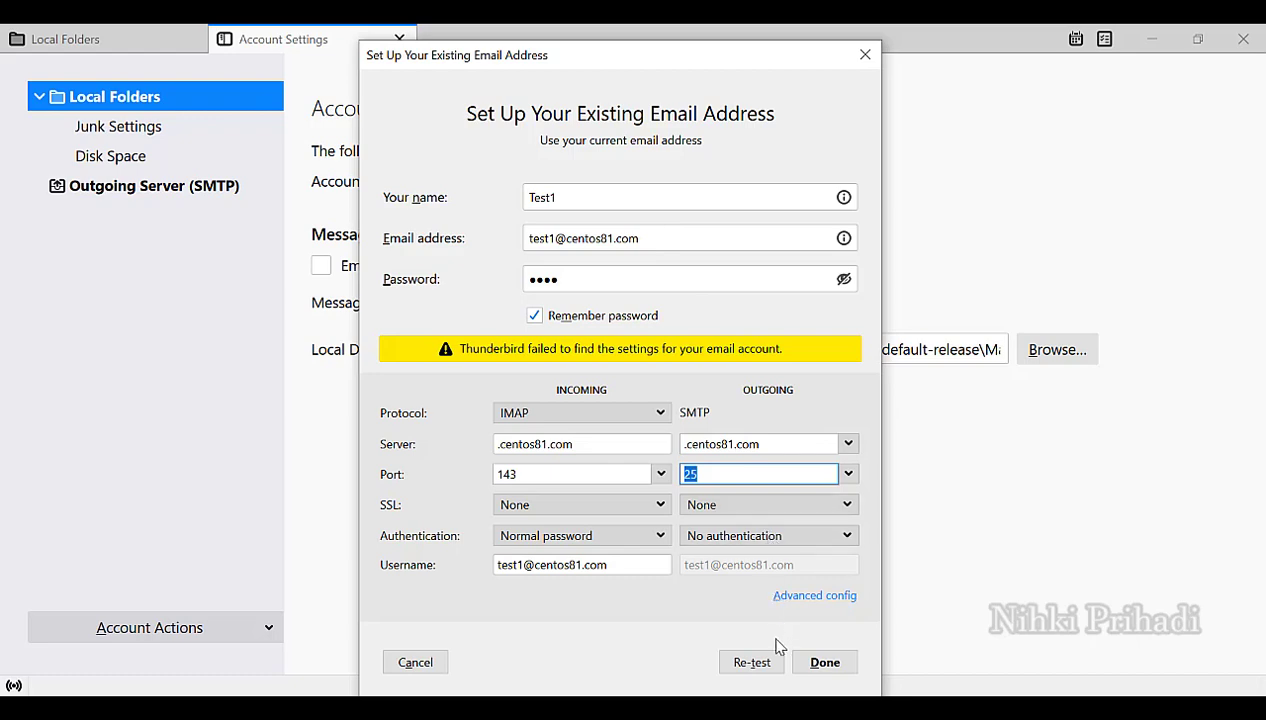
{"action": "left_click", "coordinate": [764, 668]}
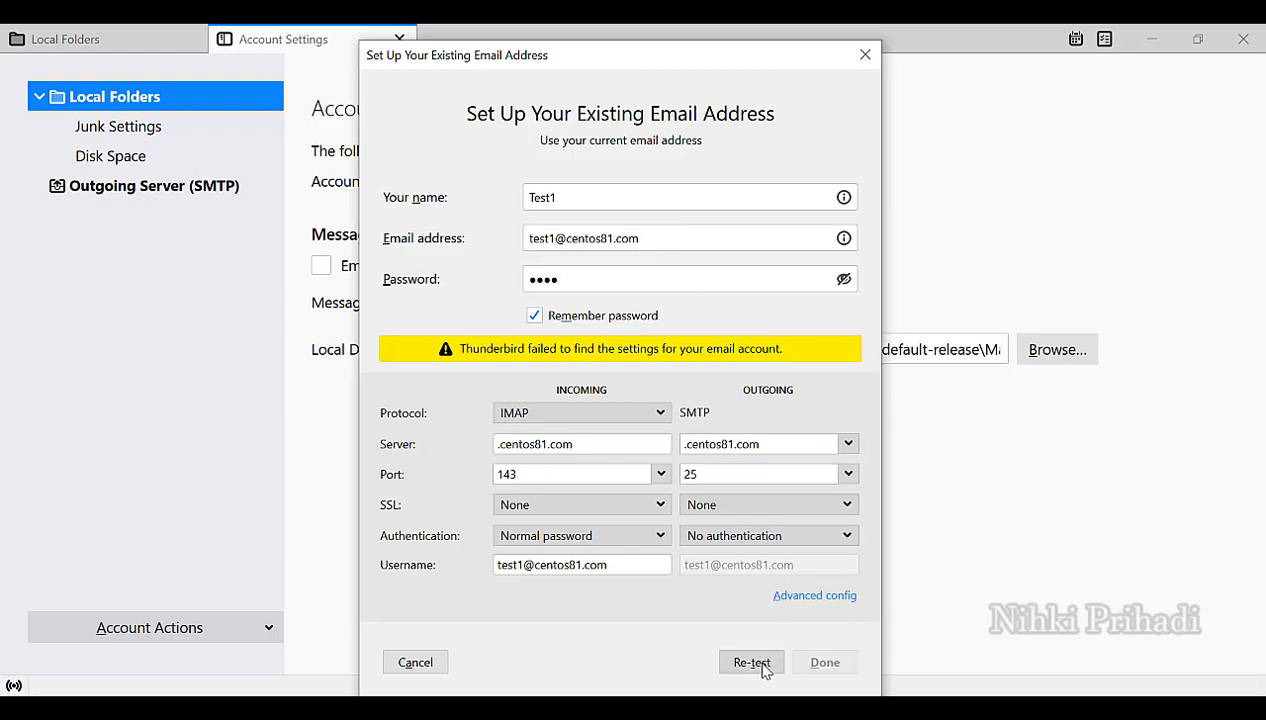
{"action": "left_click", "coordinate": [808, 598]}
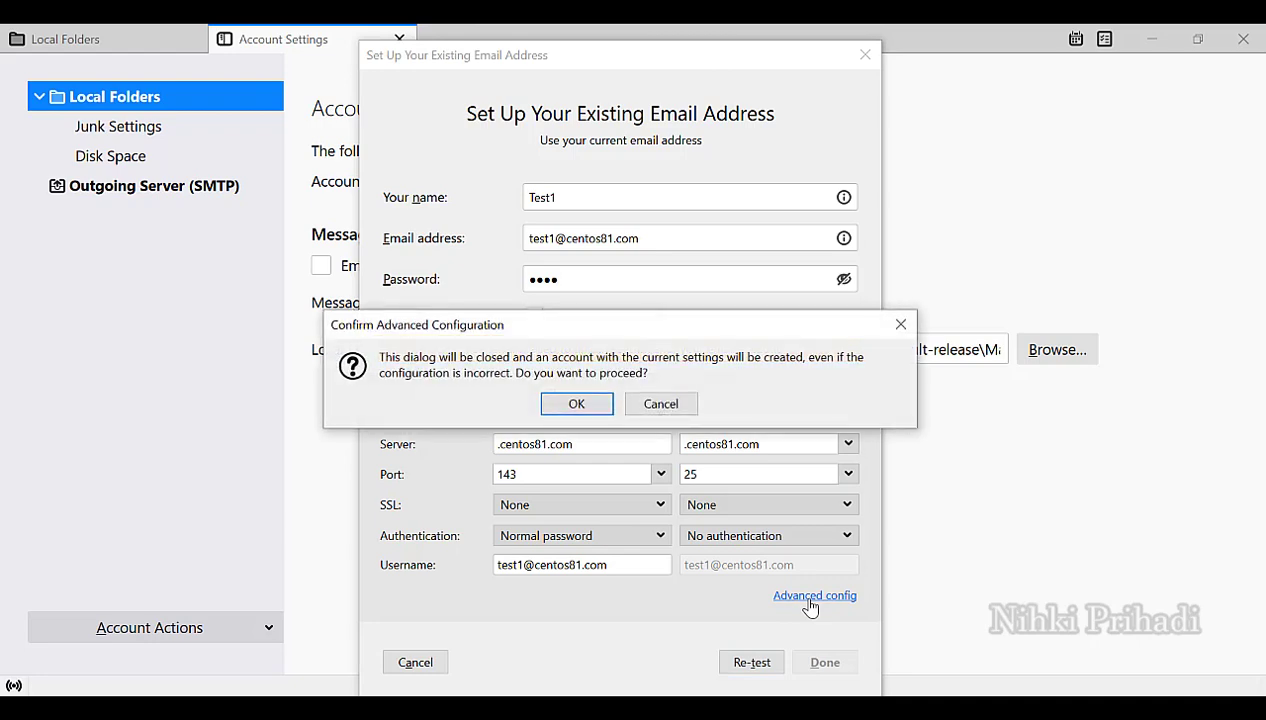
Confirm account creation and fix the incoming server name from .centos81.com to centos81.com.
{"action": "left_click", "coordinate": [596, 405]}
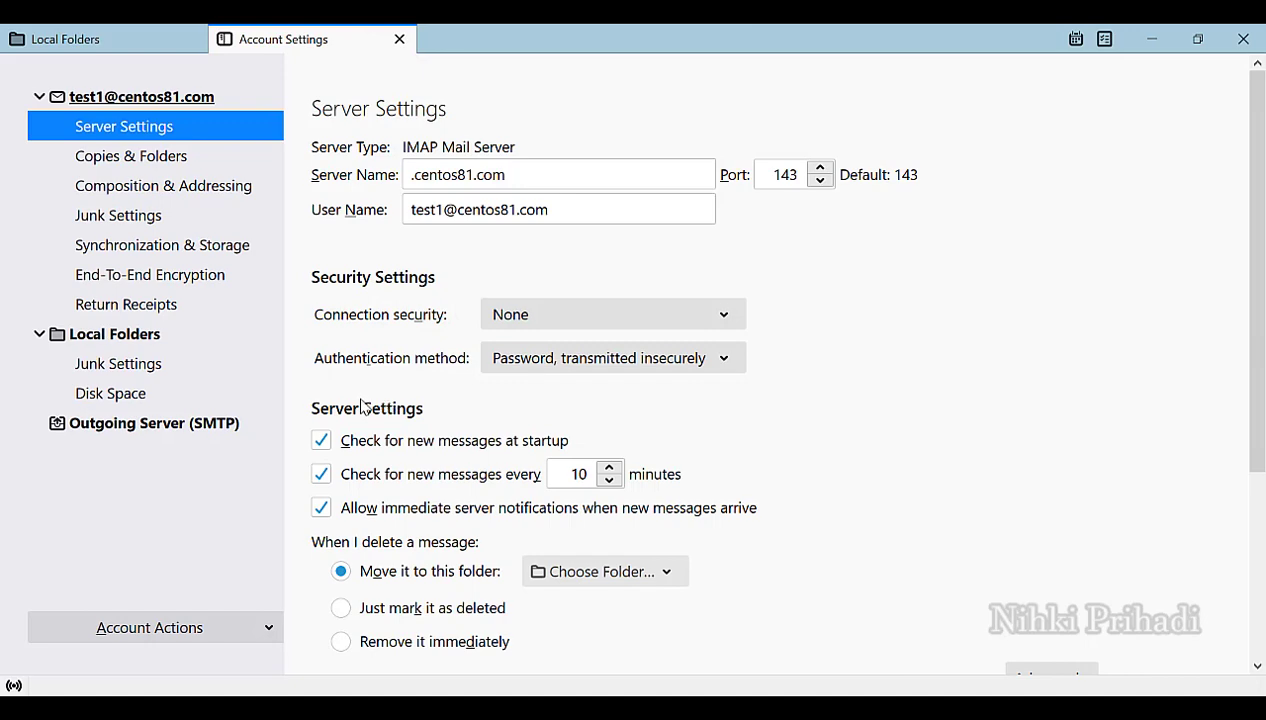
{"action": "left_click", "coordinate": [416, 178]}
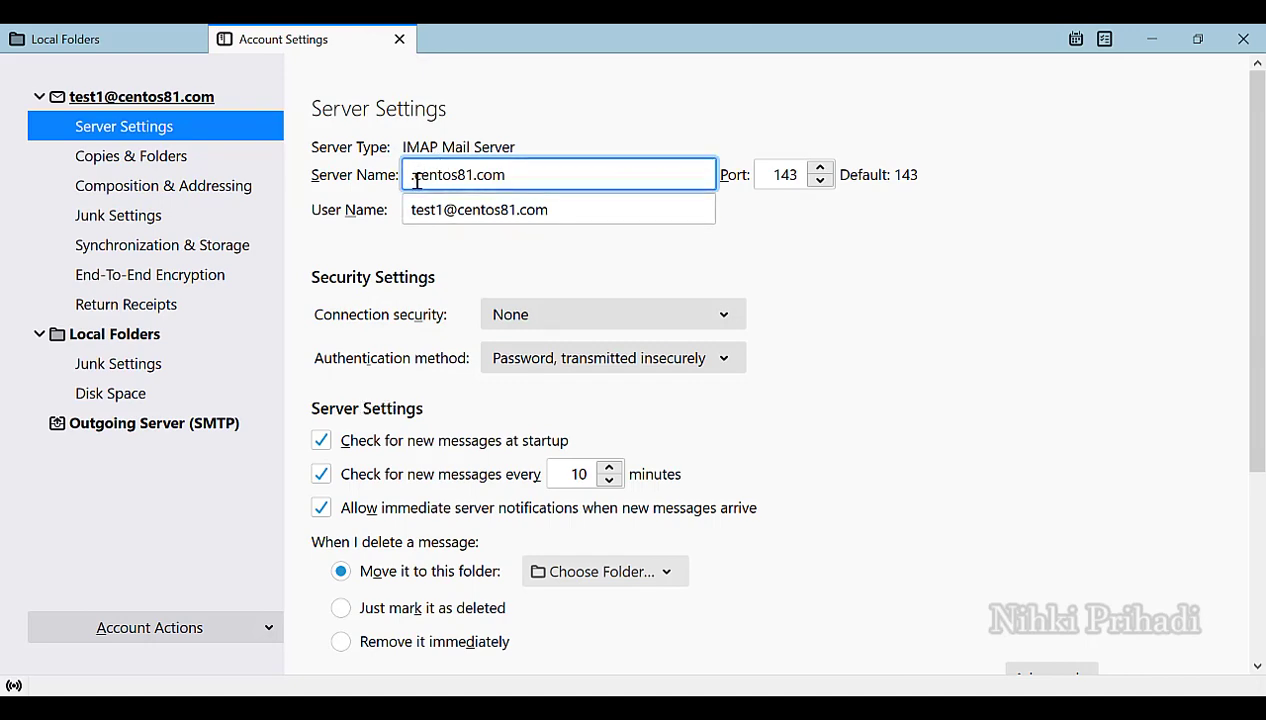
{"action": "key", "text": "Delete"}
{"action": "left_click", "coordinate": [181, 430]}
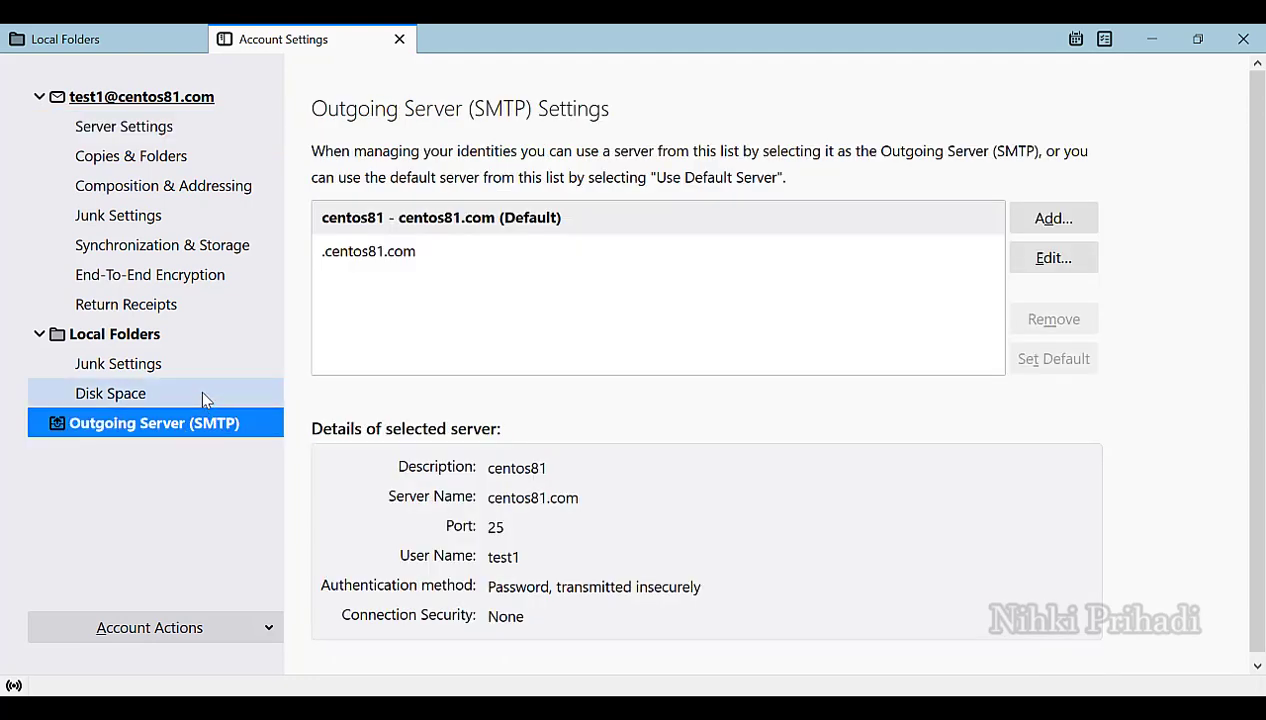
Delete the duplicate .centos81.com SMTP server, keep centos81.com on port 25 as default, and return to mail.
{"action": "left_click", "coordinate": [383, 253]}
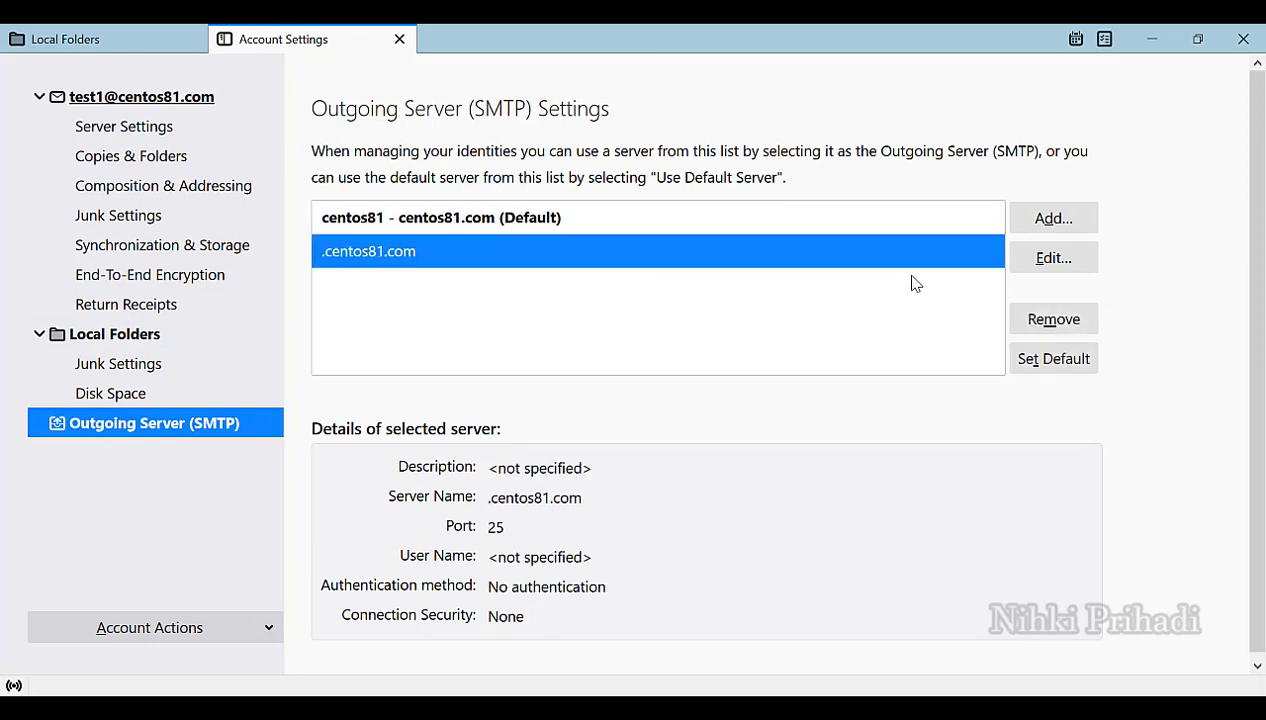
{"action": "left_click", "coordinate": [1053, 322]}
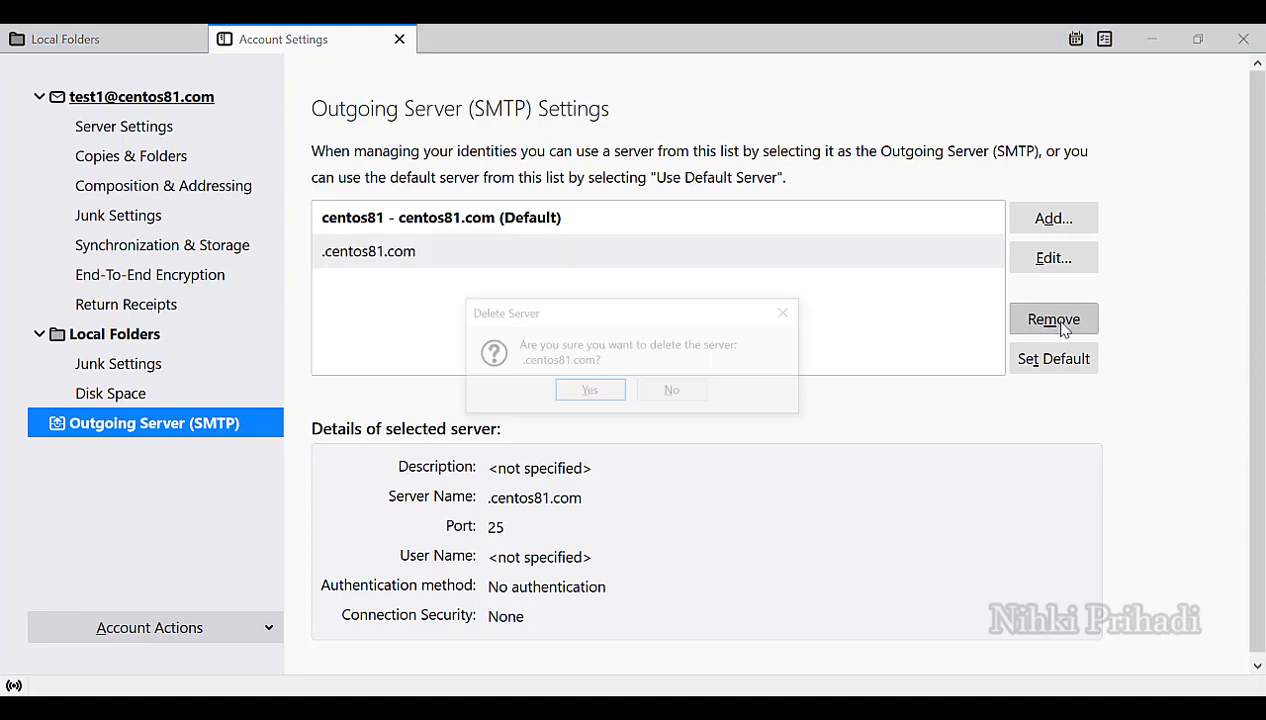
{"action": "left_click", "coordinate": [589, 392]}
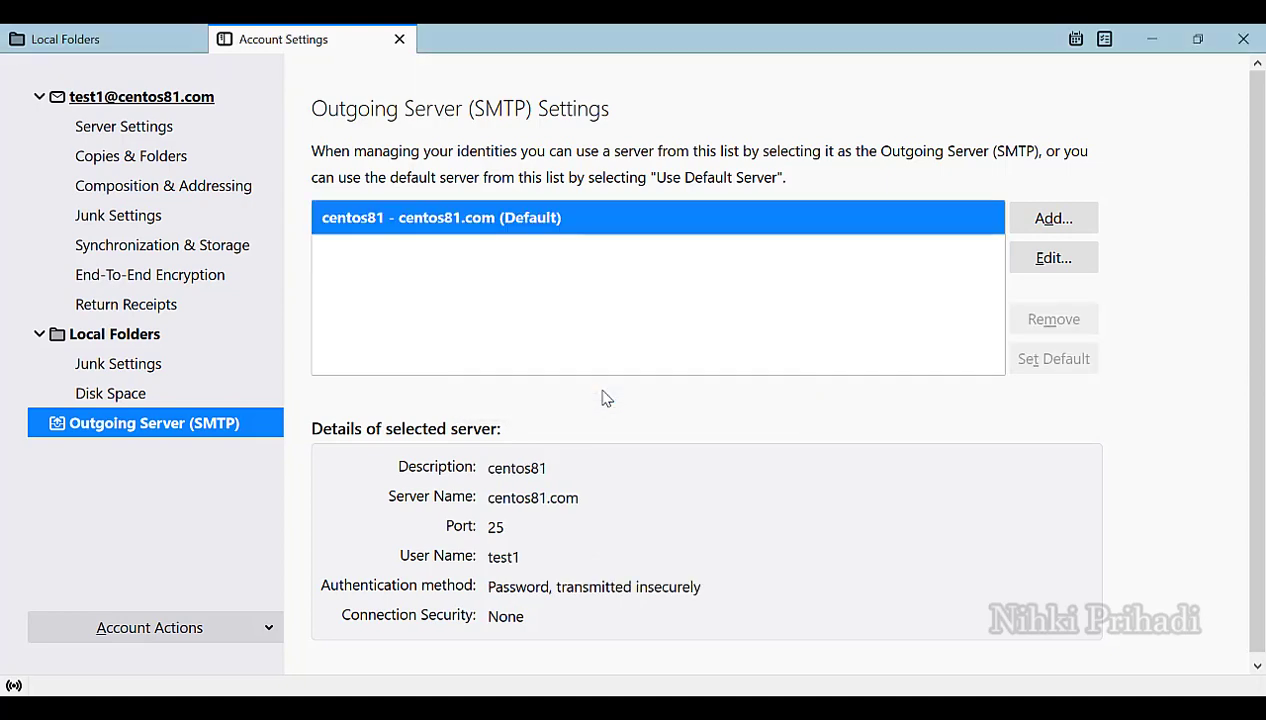
{"action": "left_click", "coordinate": [1038, 264]}
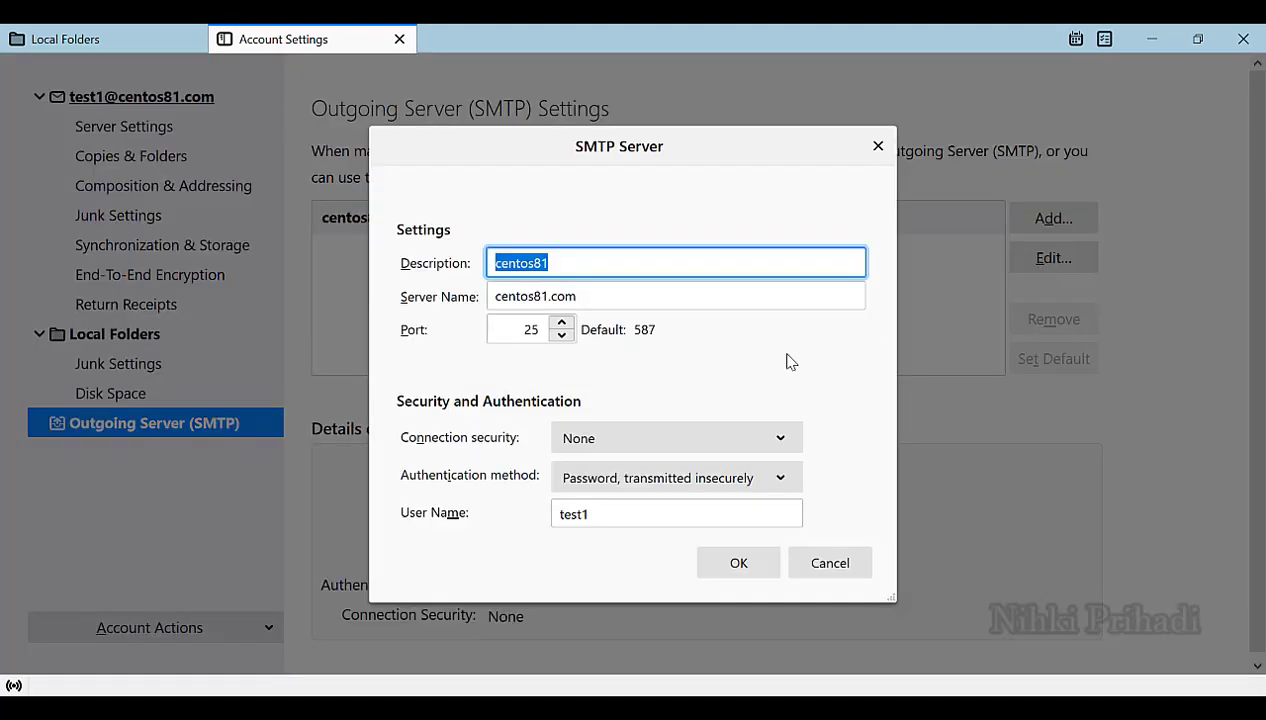
{"action": "left_click", "coordinate": [739, 565]}
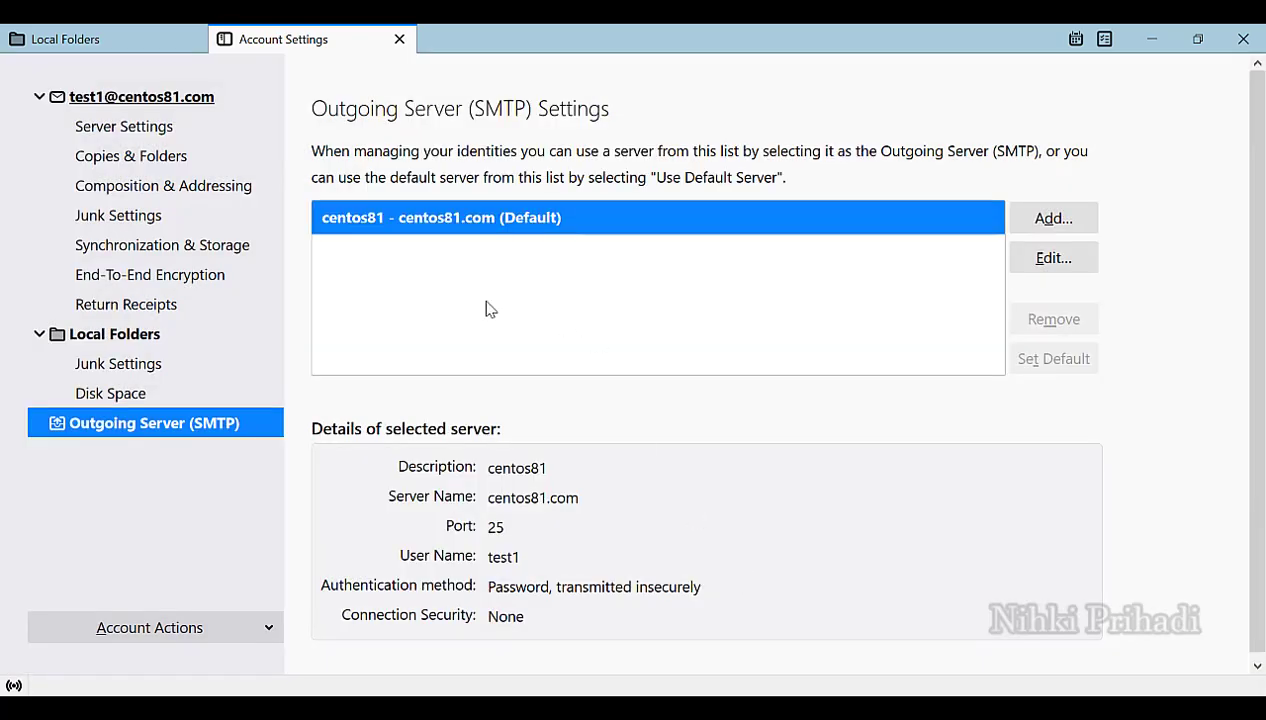
{"action": "left_click", "coordinate": [155, 45]}
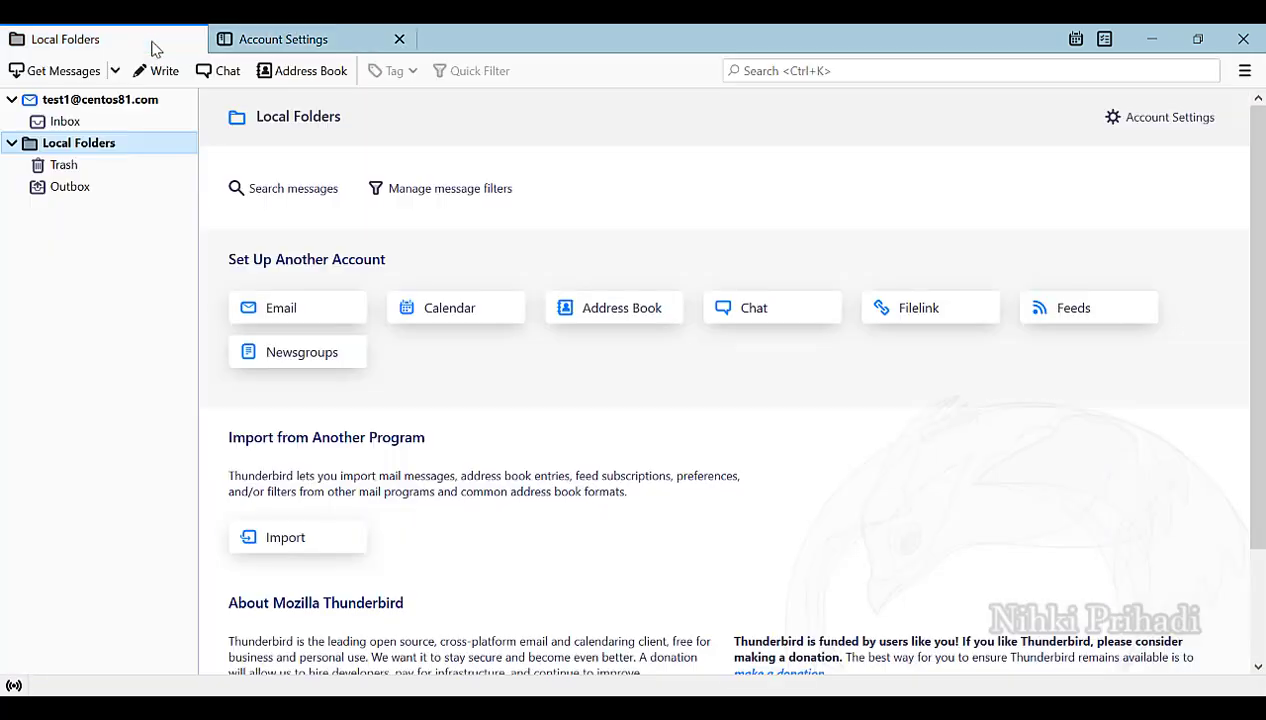
From the new account's overview, start a new message addressed to the dev mailbox.
{"action": "left_click", "coordinate": [88, 104]}
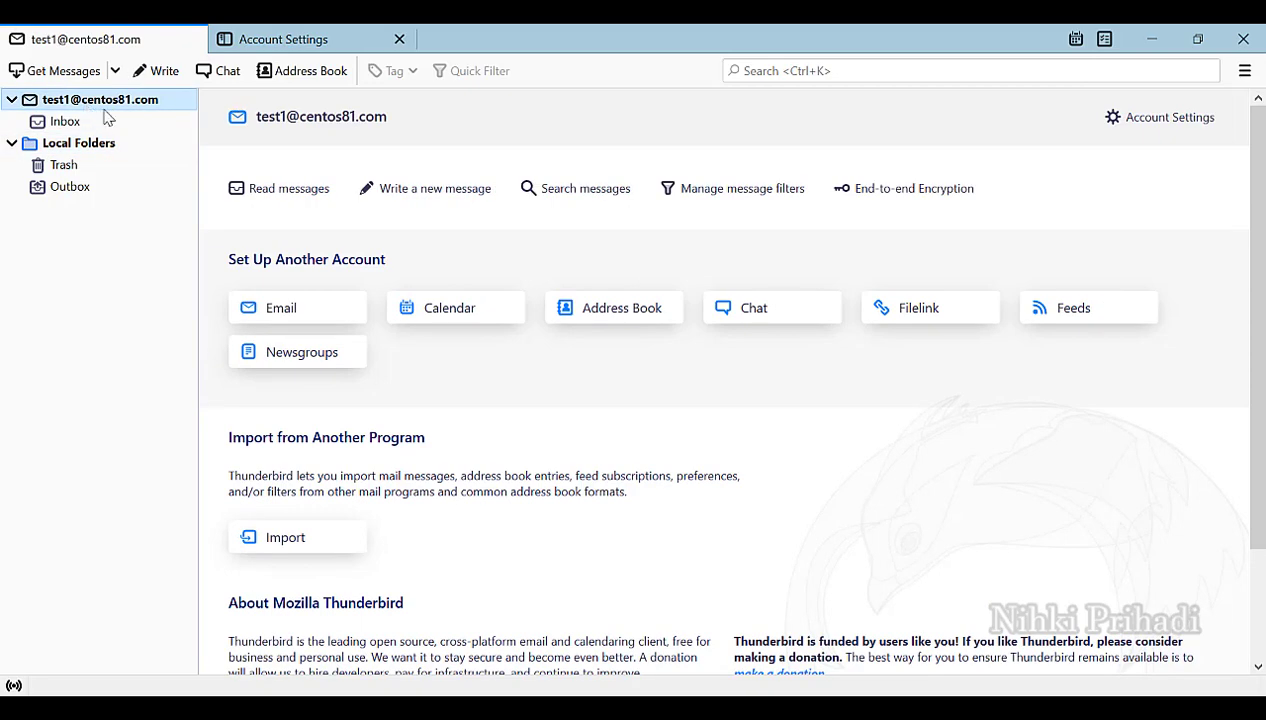
{"action": "left_click", "coordinate": [387, 196]}
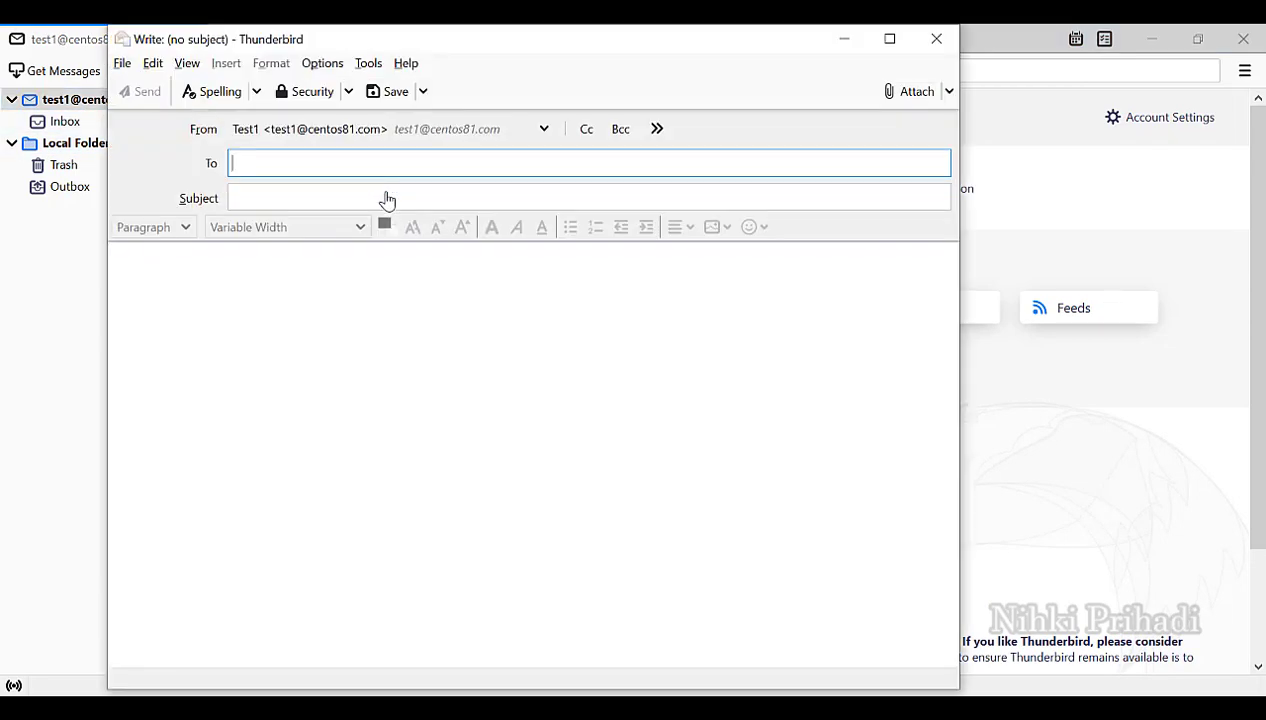
{"action": "type", "text": "ni"}
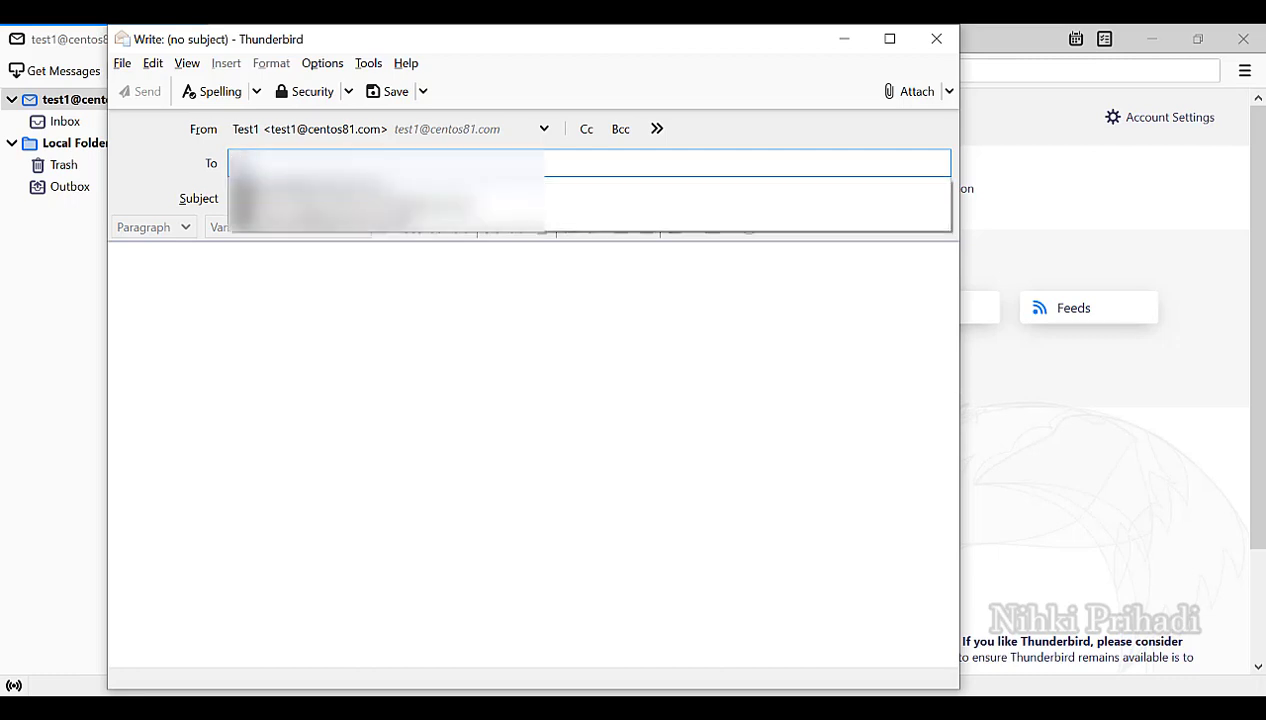
{"action": "type", "text": "st"}
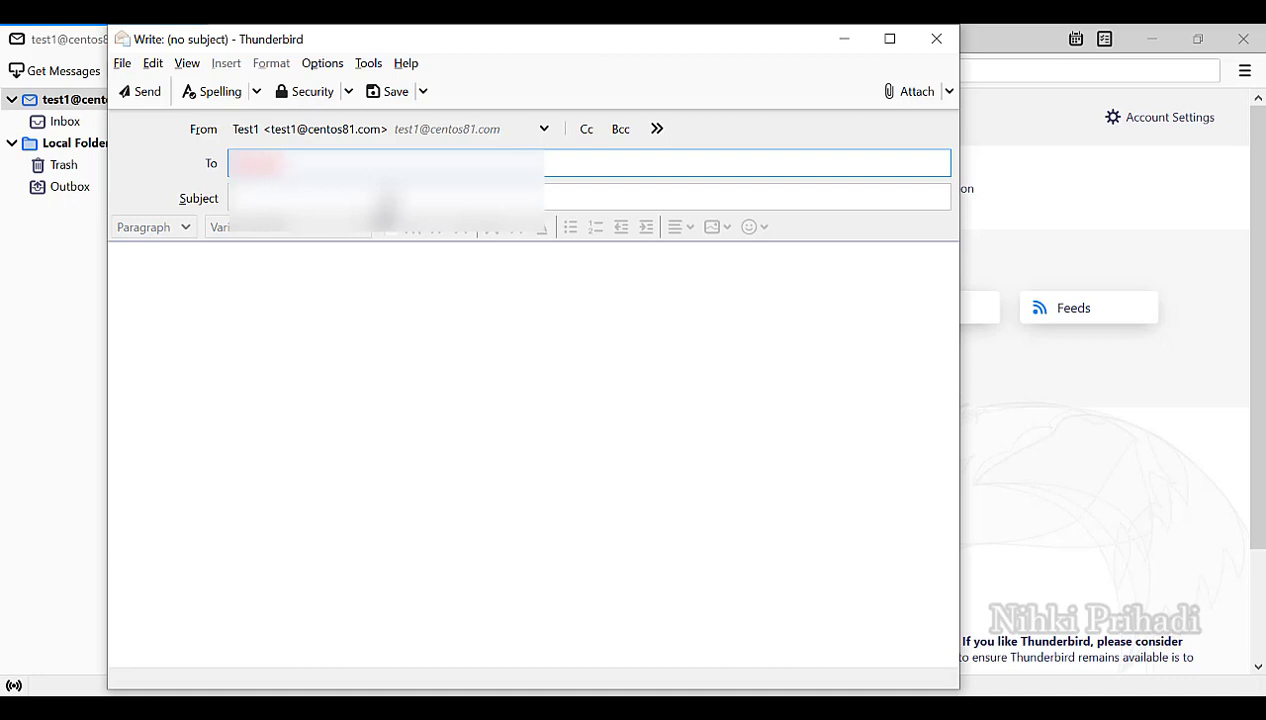
{"action": "type", "text": "81"}
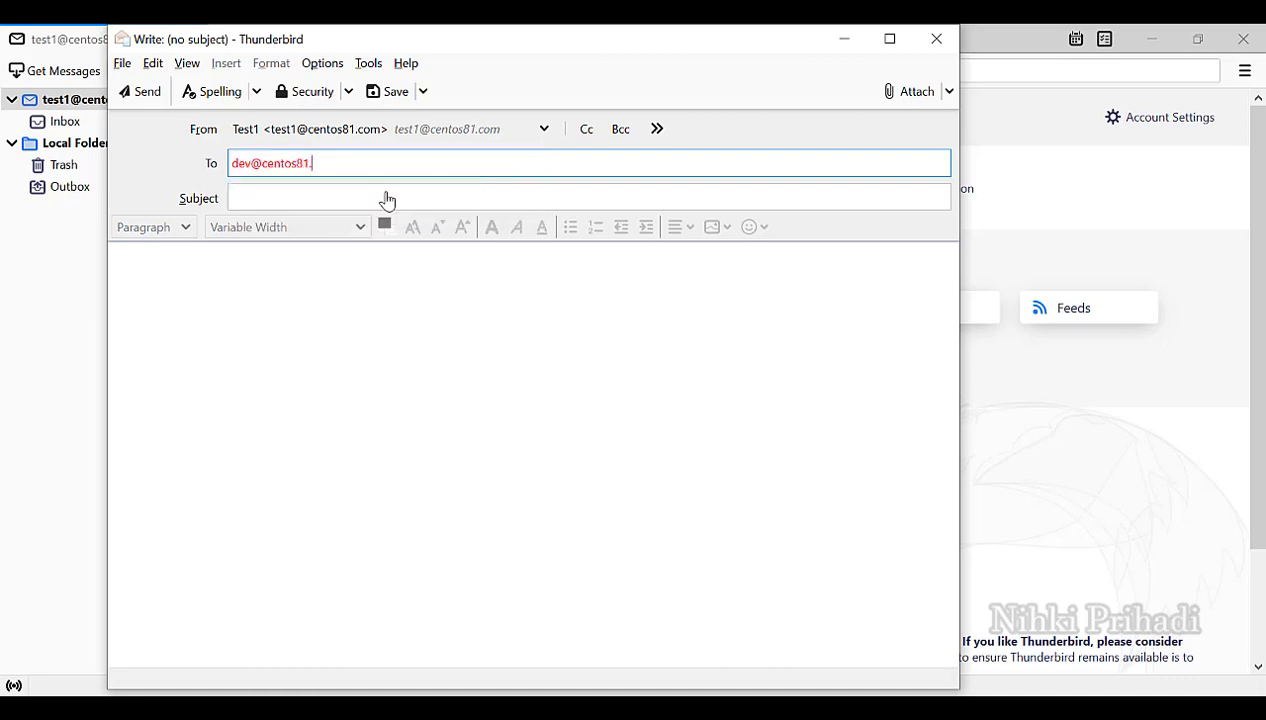
{"action": "type", "text": ".com"}
Set the message subject to 'Email Inbound Using Thunderbird'.
{"action": "left_click", "coordinate": [387, 194]}
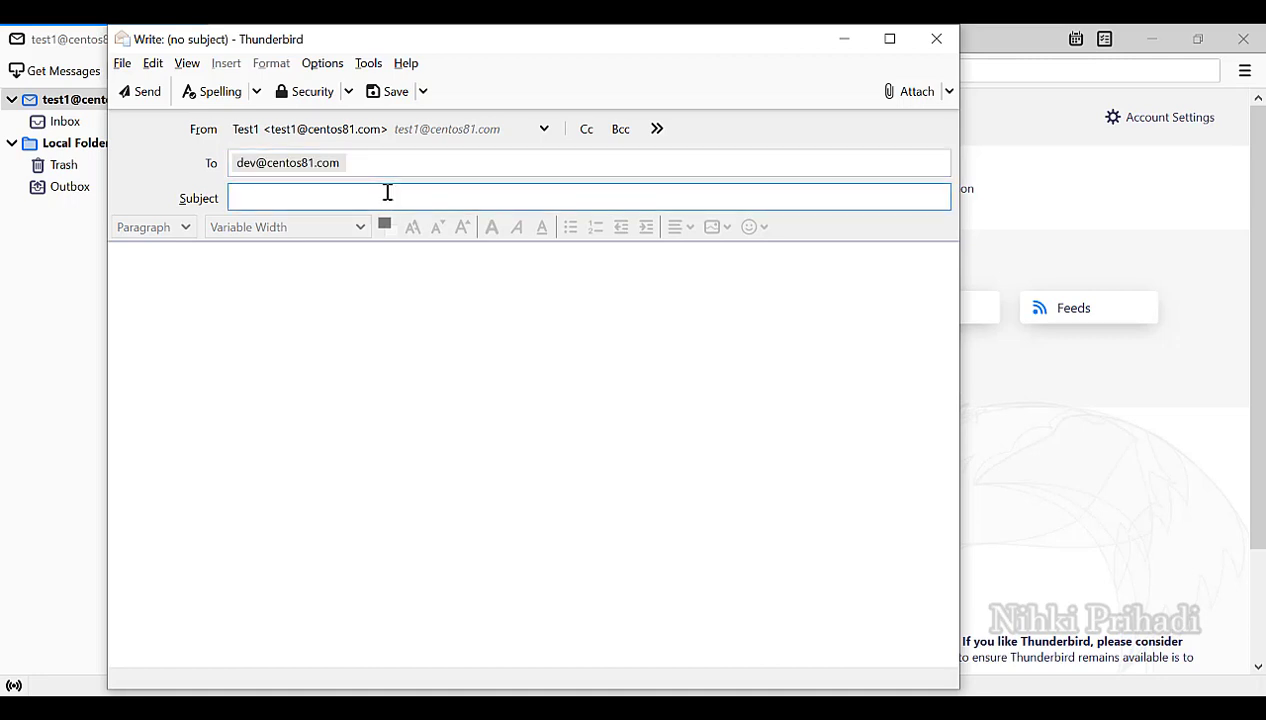
{"action": "type", "text": "T"}
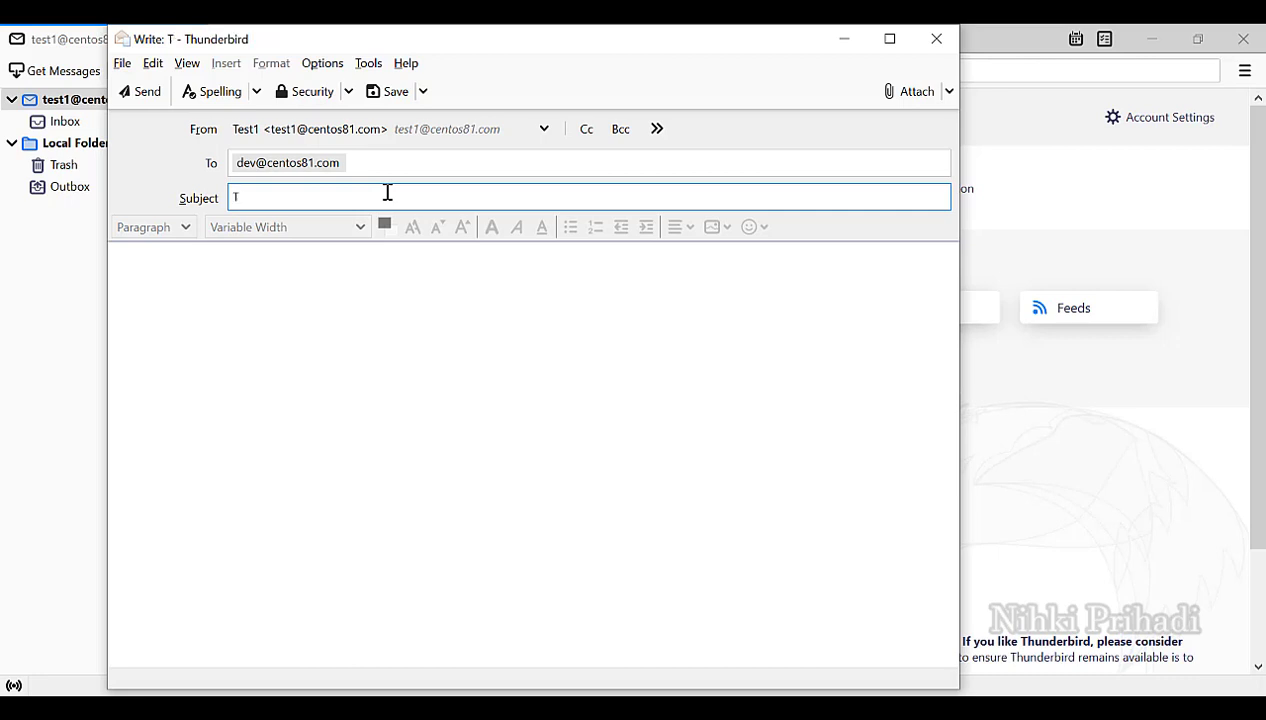
{"action": "type", "text": "est I"}
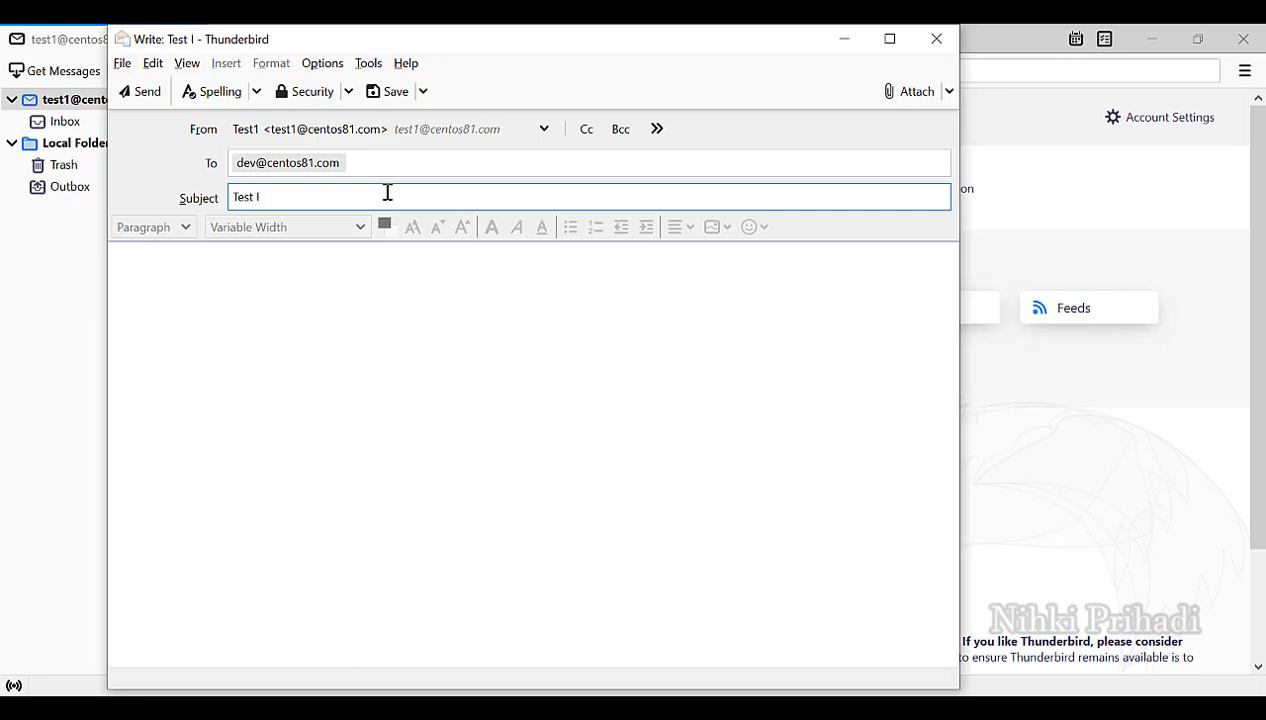
{"action": "type", "text": "nbound"}
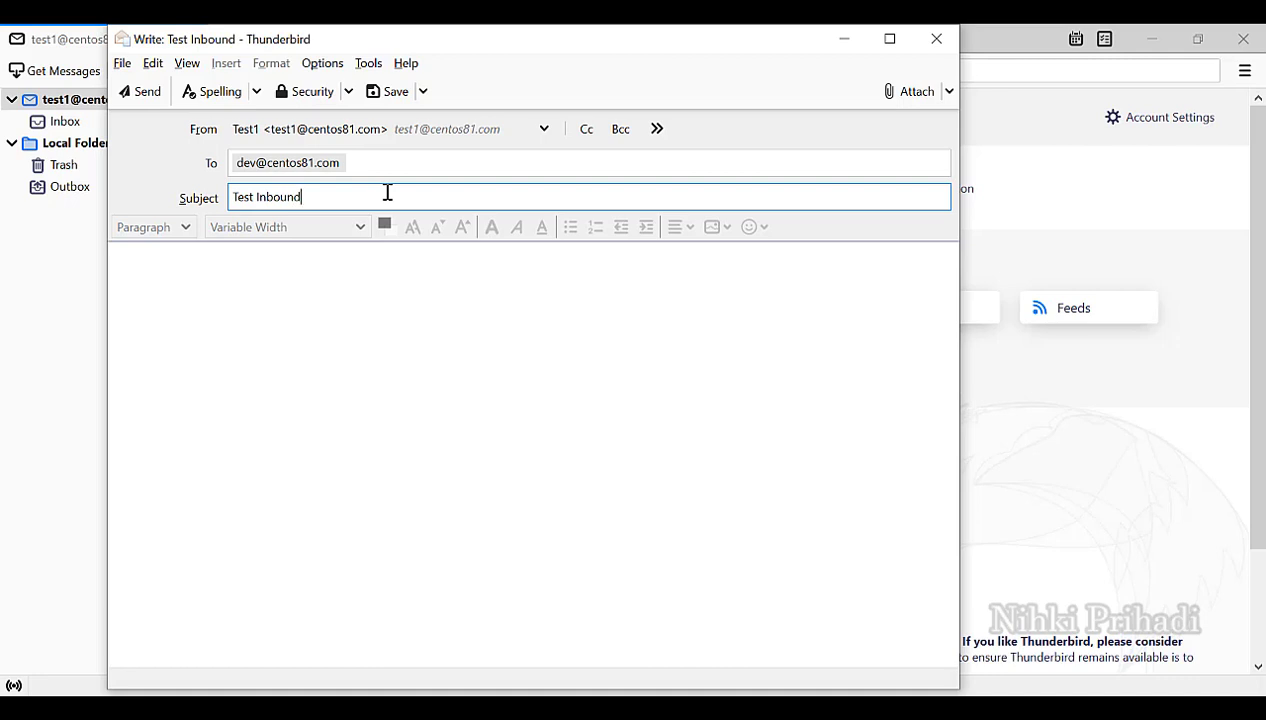
{"action": "key", "text": "shift+Right"}
{"action": "key", "text": "shift+Right"}
{"action": "key", "text": "shift+Right"}
{"action": "type", "text": "Email Inbound "}
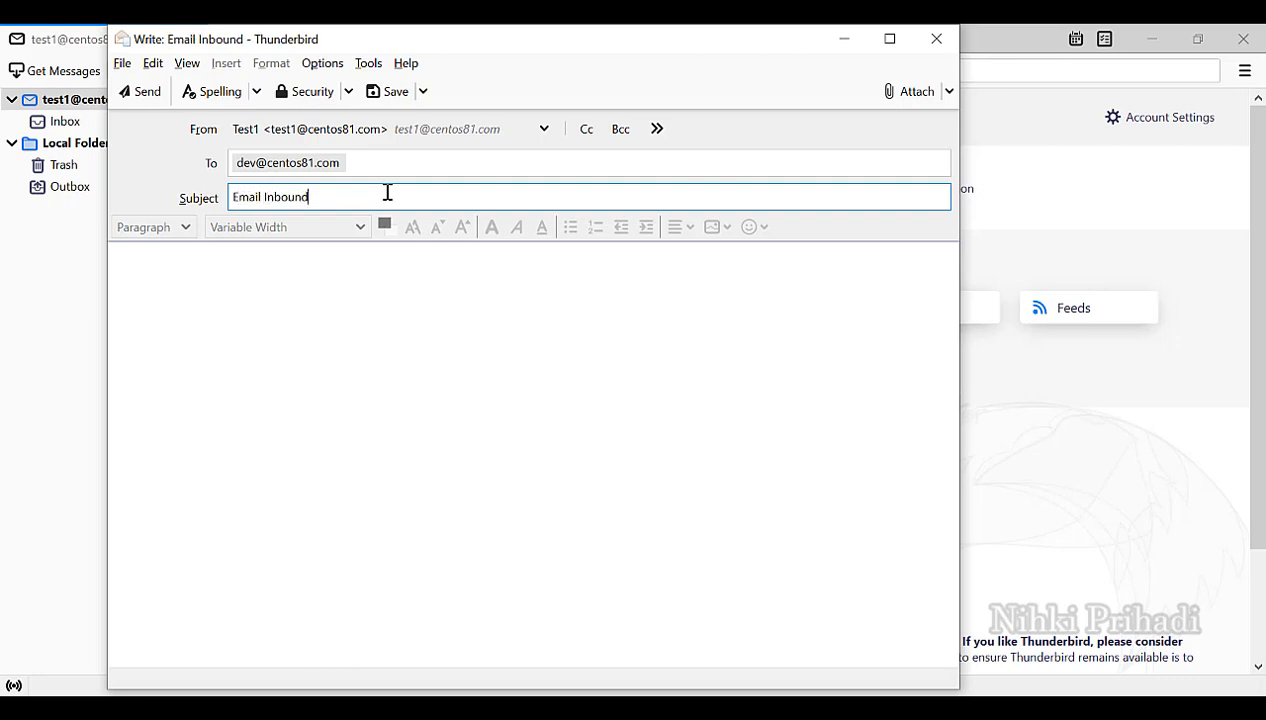
{"action": "type", "text": "Using T"}
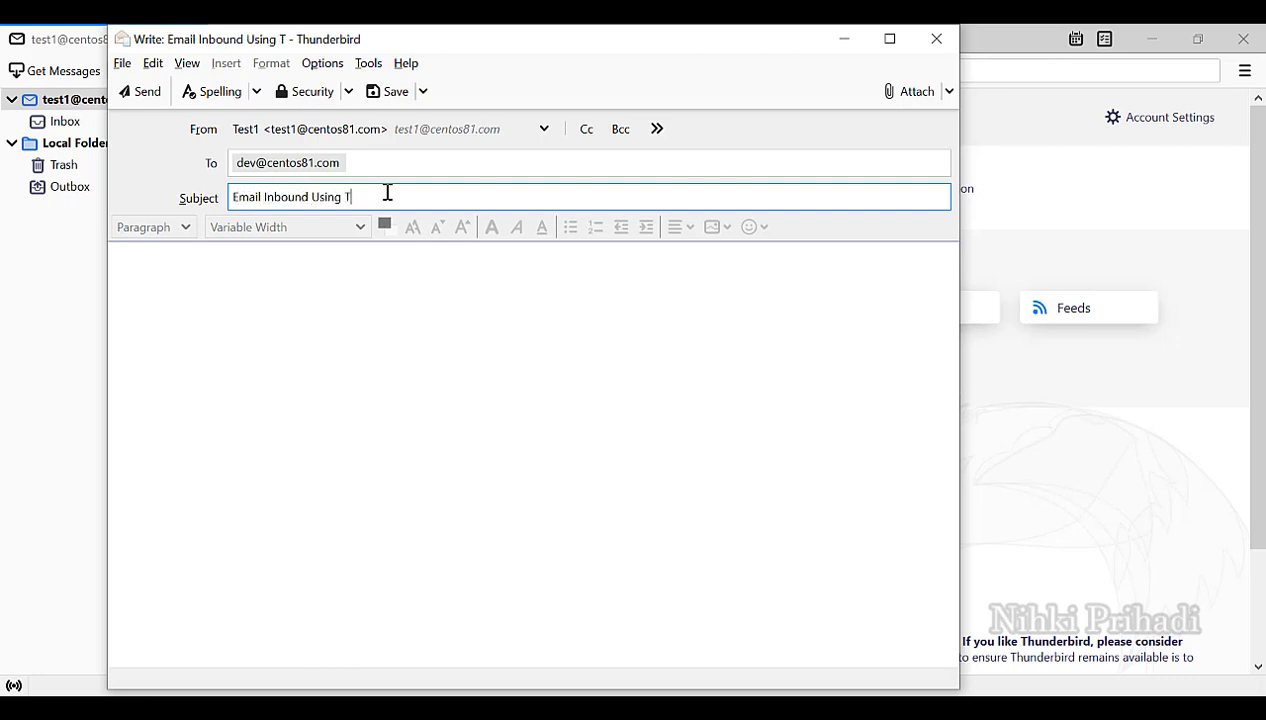
{"action": "type", "text": "hunder"}
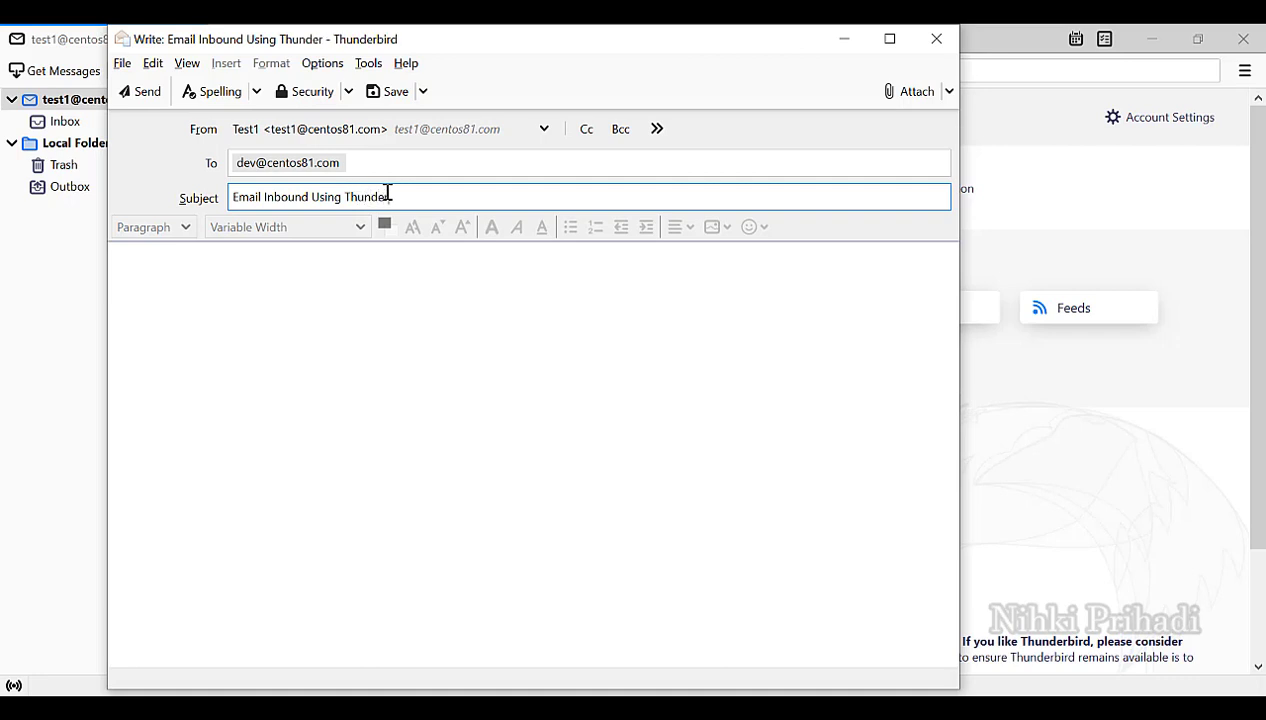
{"action": "type", "text": "bird"}
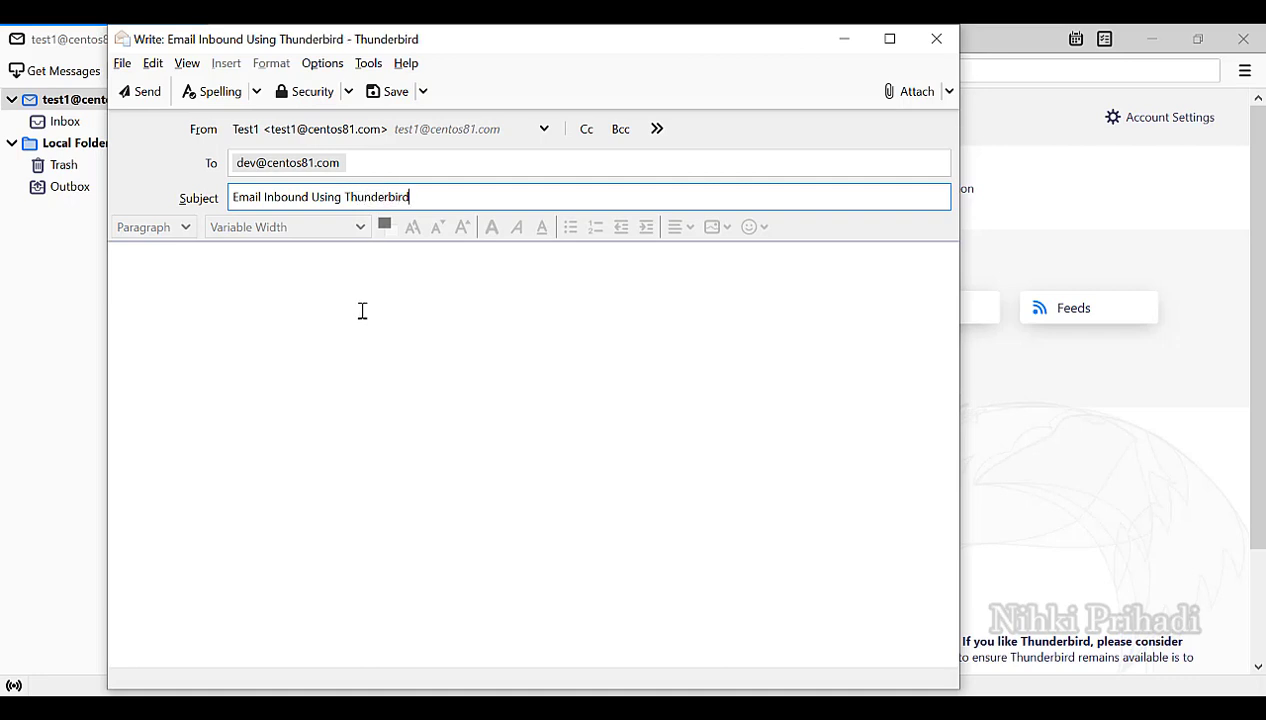
Write the body text 'This mail content from mozilla thunderbird. thx'.
{"action": "left_click", "coordinate": [362, 311]}
{"action": "type", "text": "This"}
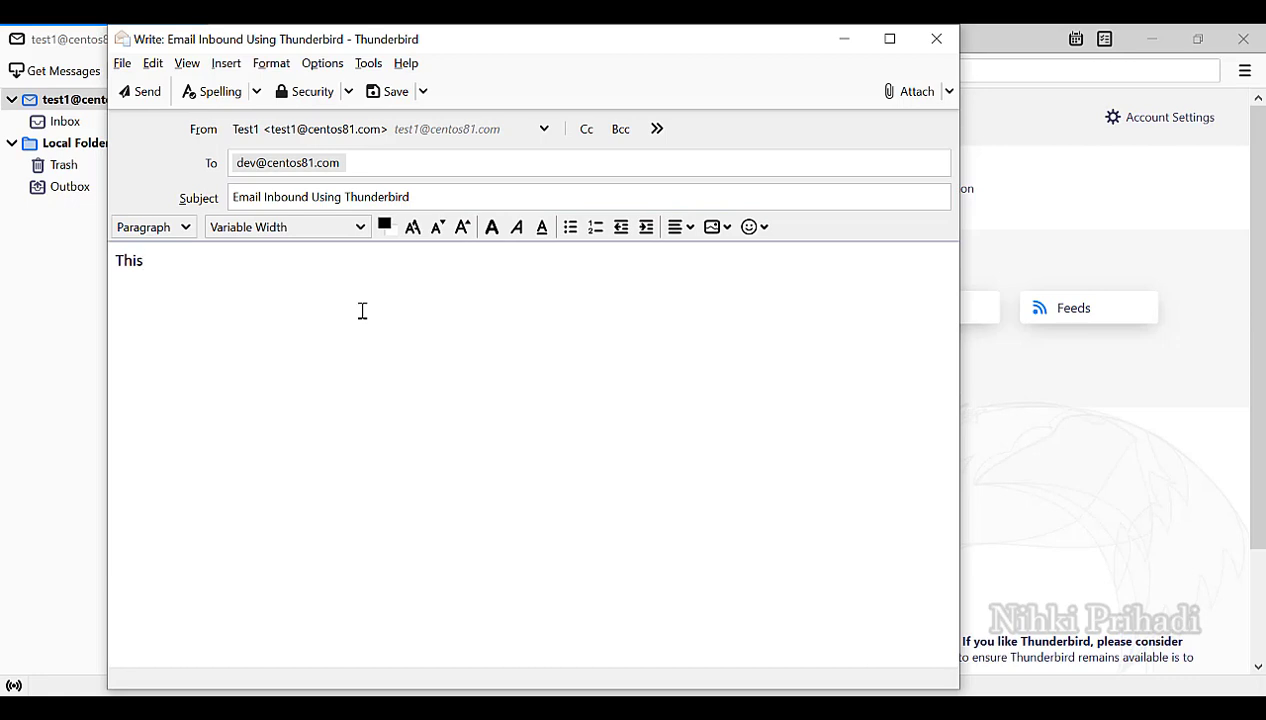
{"action": "type", "text": " mail content fr"}
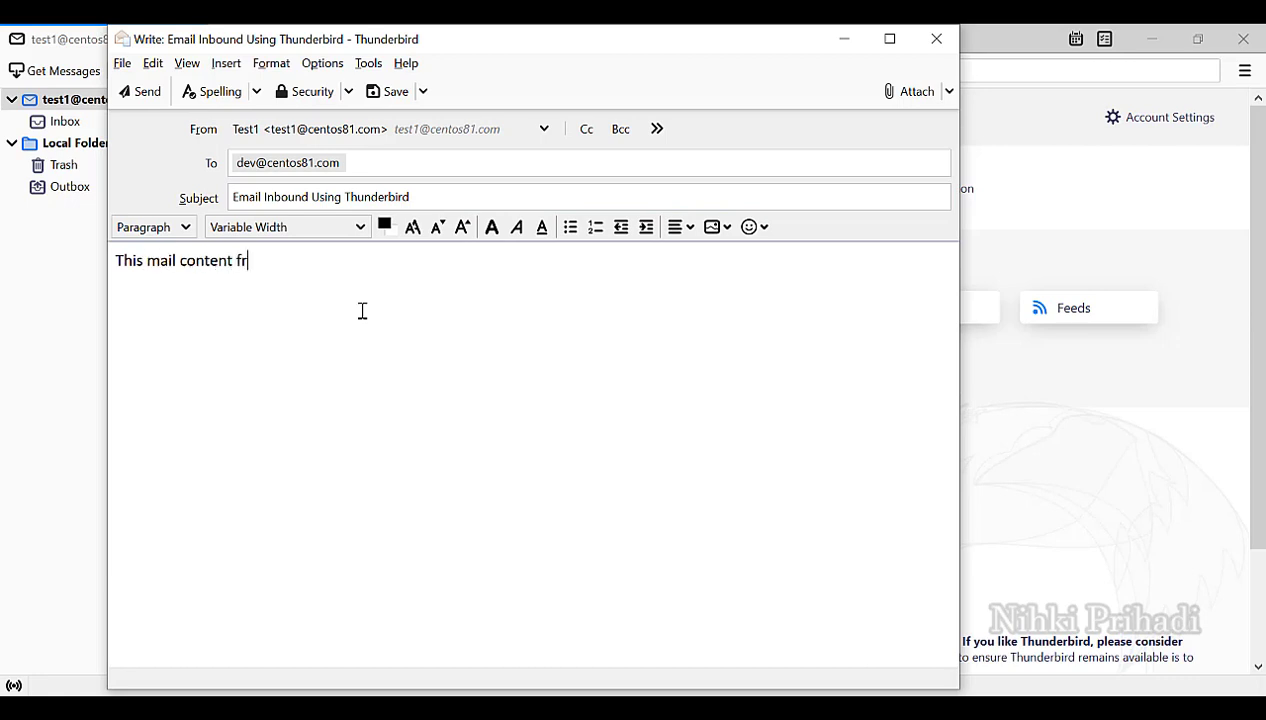
{"action": "type", "text": "om mozilla th"}
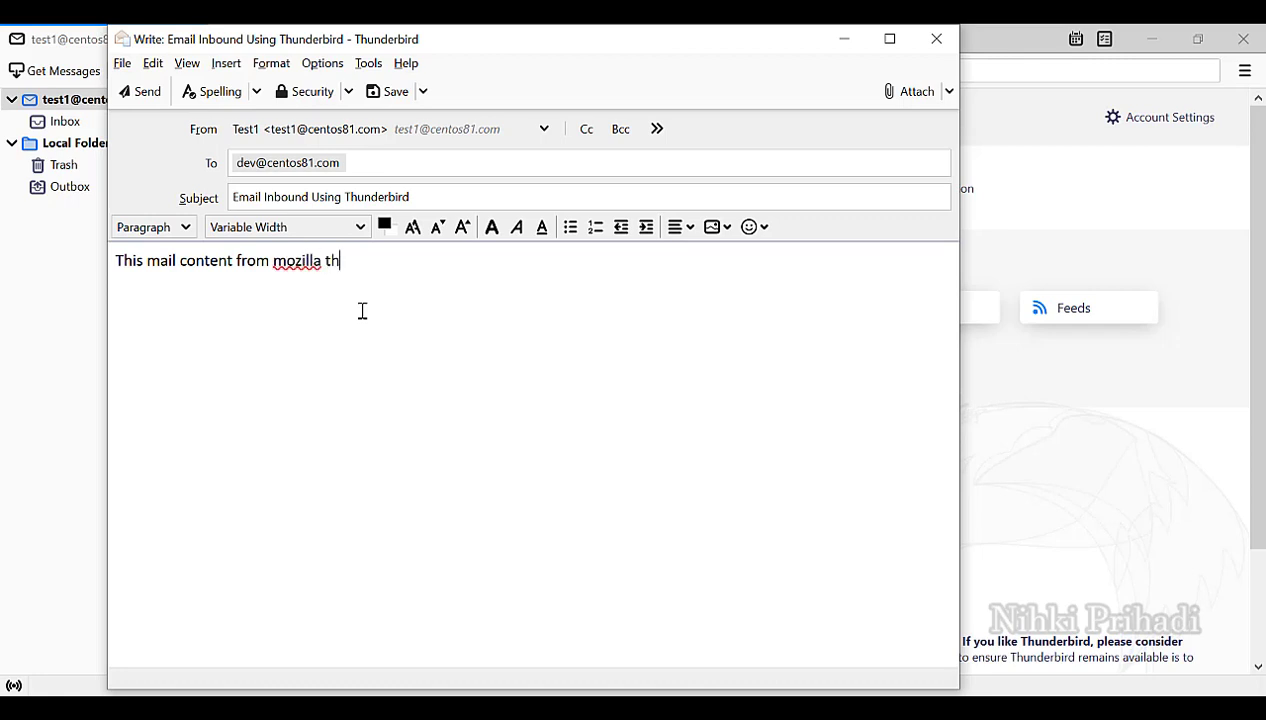
{"action": "type", "text": "underbird. t"}
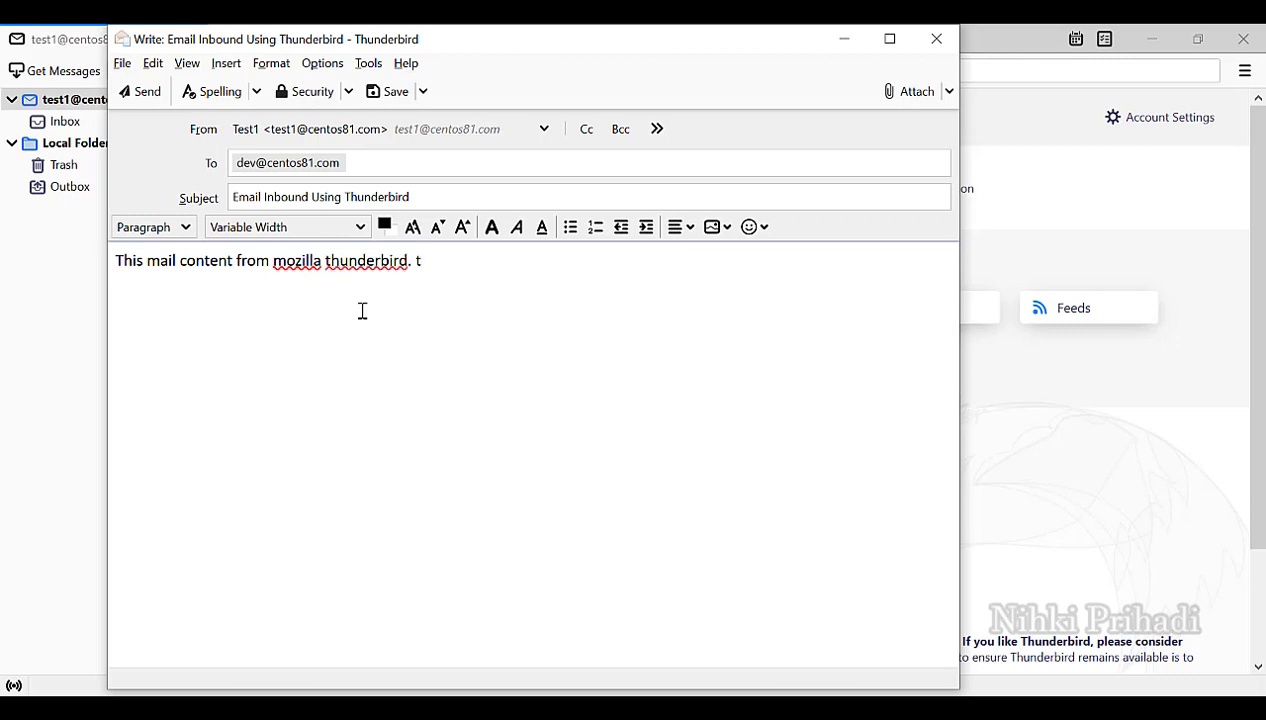
{"action": "type", "text": "hx"}
Attach Tonasa_V.jpg to the message and send it.
{"action": "left_click", "coordinate": [895, 92]}
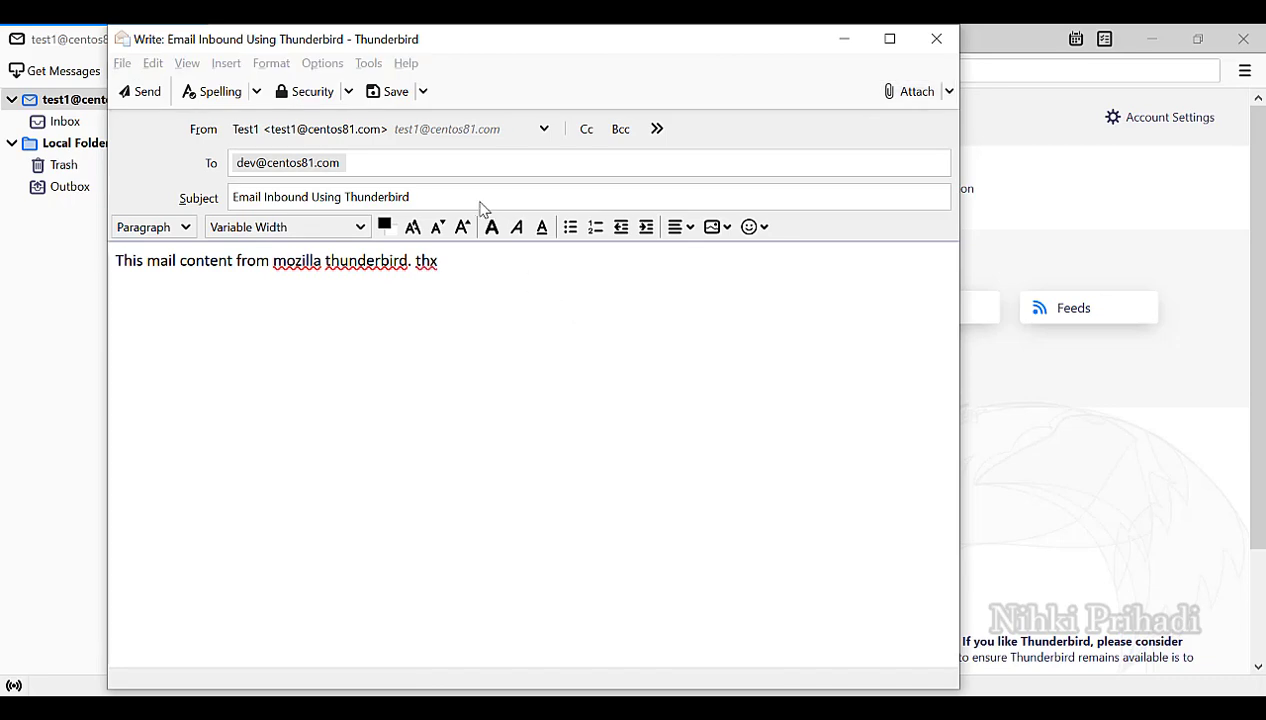
{"action": "double_click", "coordinate": [482, 141]}
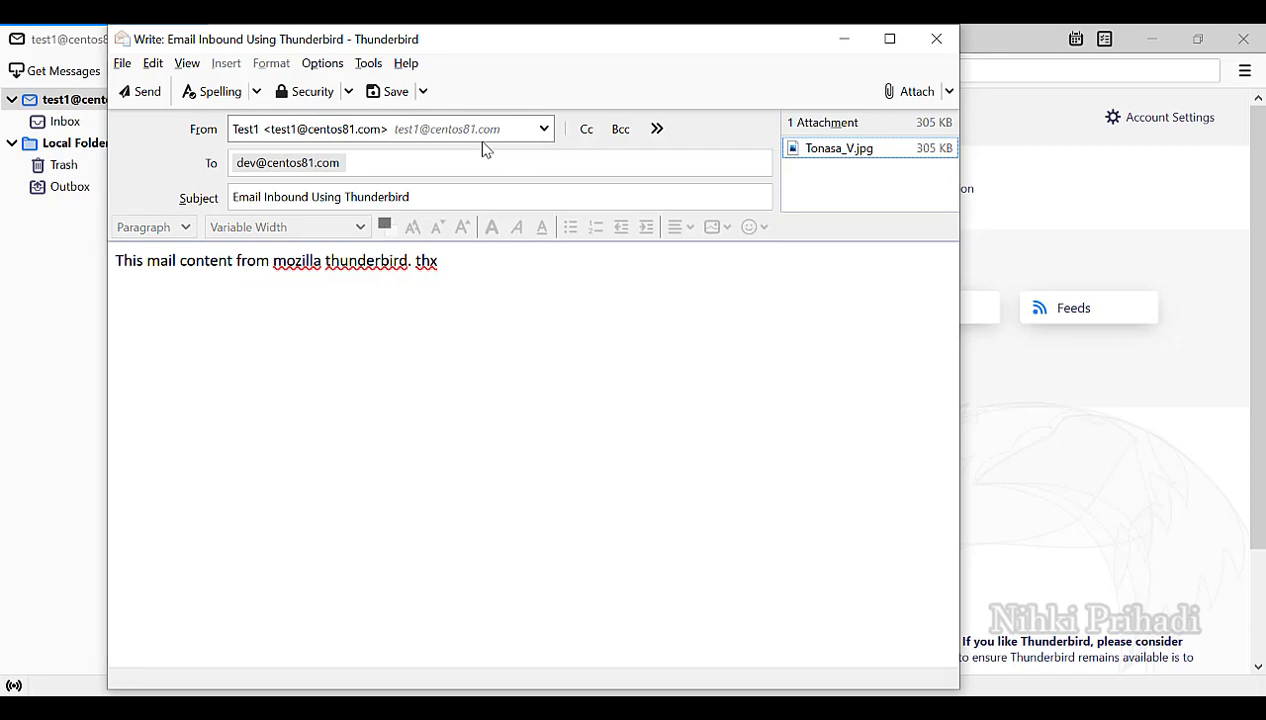
{"action": "left_click", "coordinate": [418, 161]}
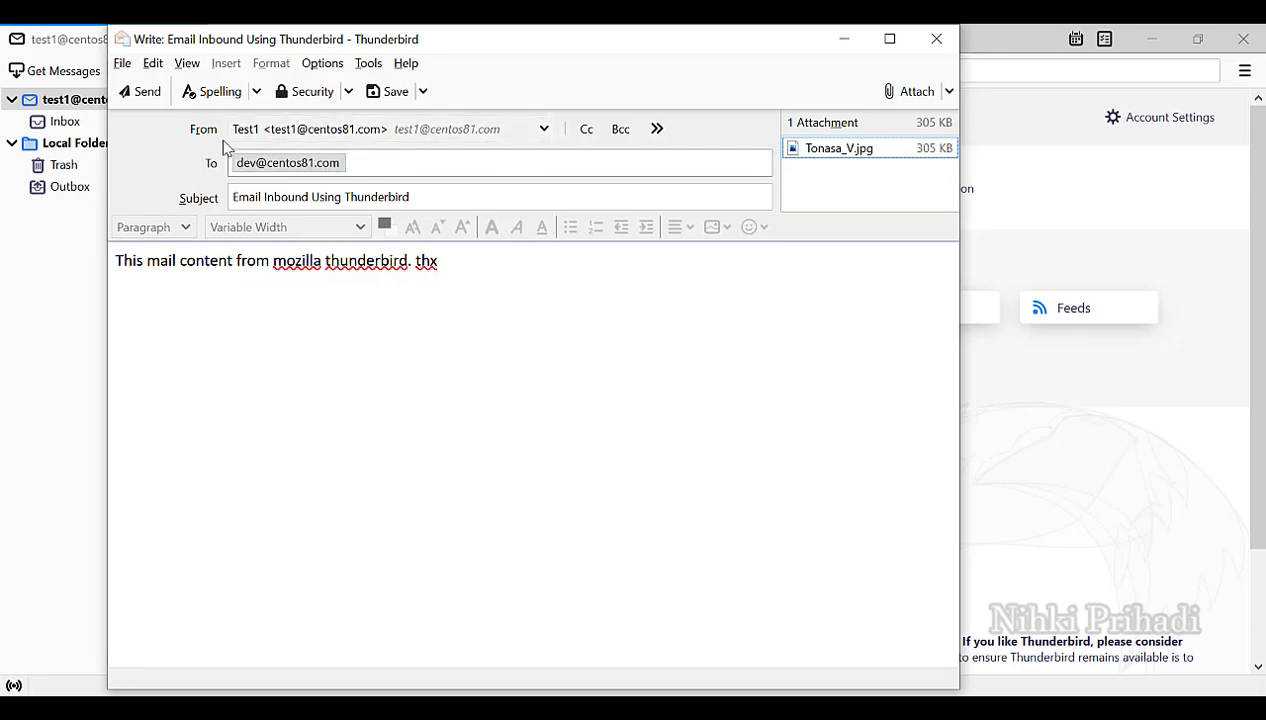
{"action": "left_click", "coordinate": [131, 97]}
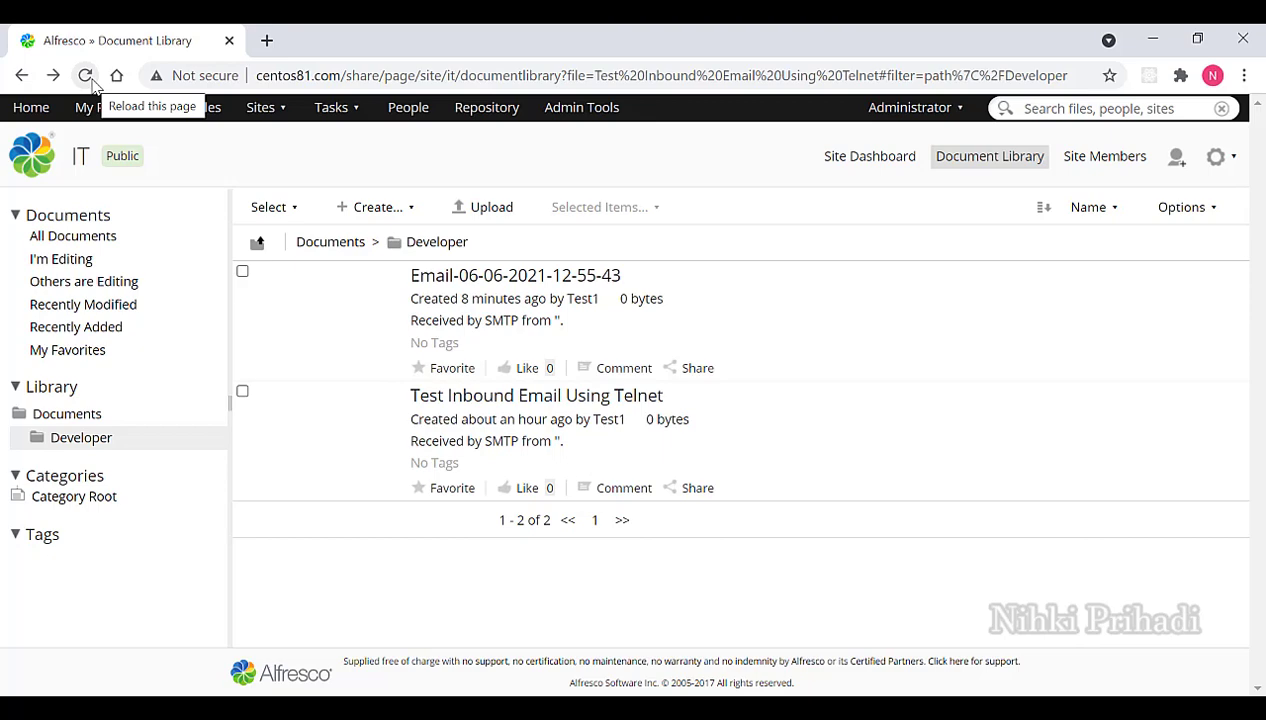
Reload the Developer folder and check the new 'Email Inbound Using Thunderbird' and Tonasa_V.jpg items.
{"action": "left_click", "coordinate": [90, 80]}
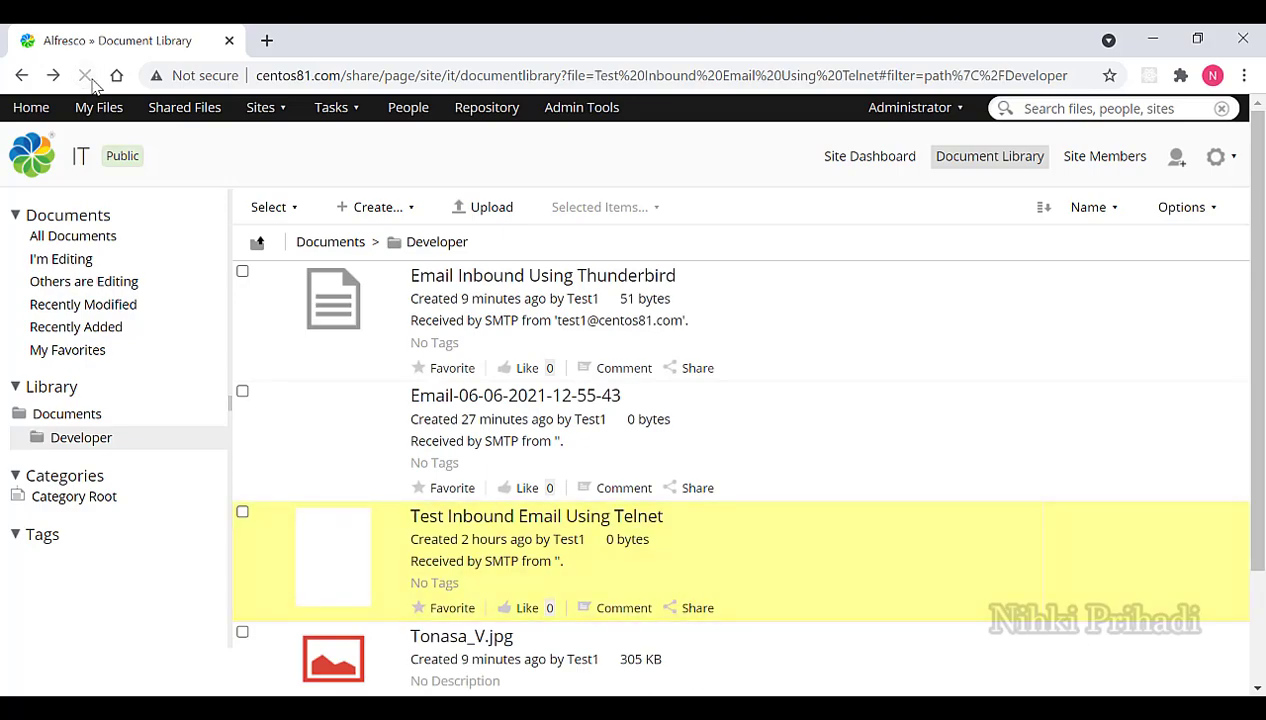
{"action": "mouse_move", "coordinate": [924, 305]}
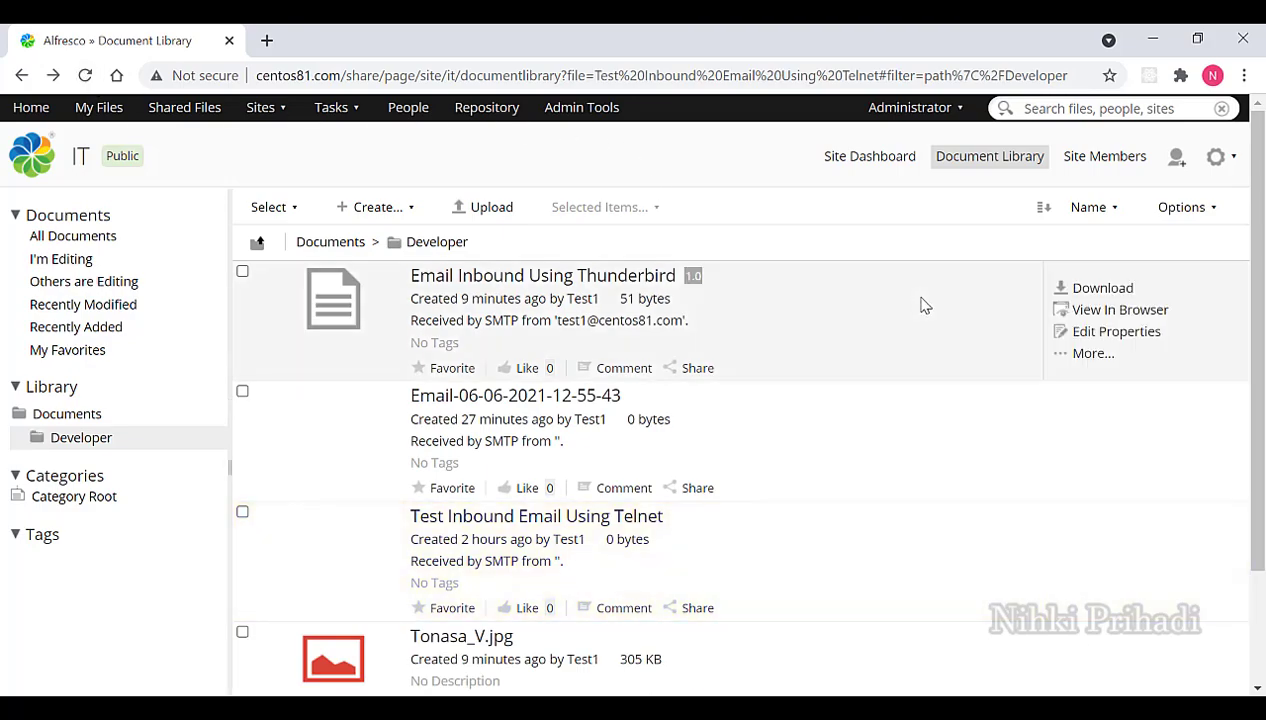
{"action": "scroll", "coordinate": [924, 305], "scroll_direction": "down", "scroll_amount": 2}
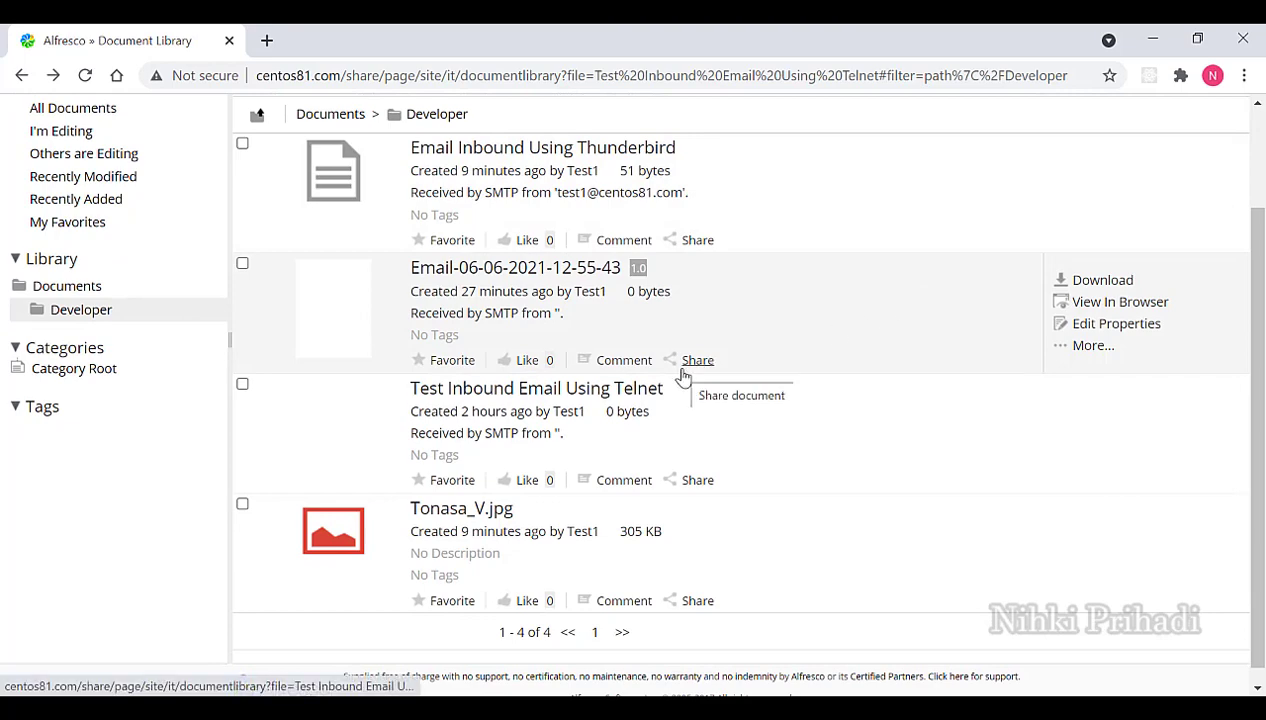
{"action": "scroll", "coordinate": [683, 375], "scroll_direction": "up", "scroll_amount": 1}
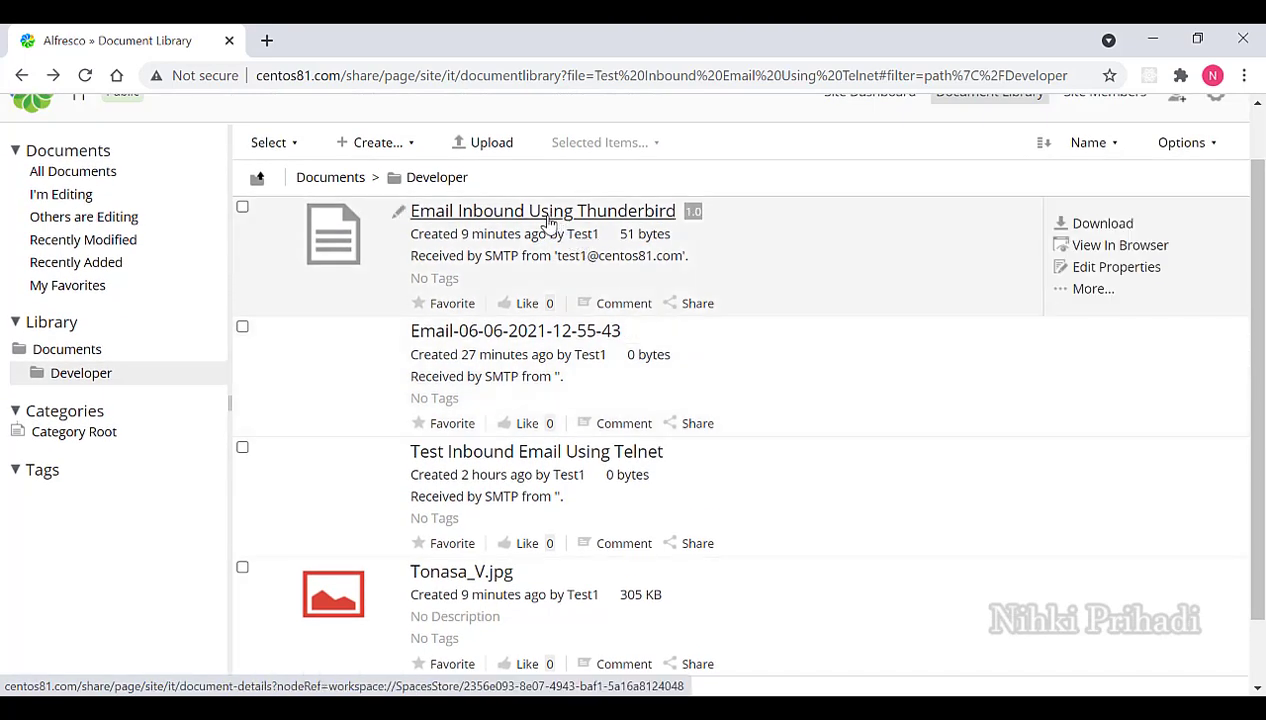
{"action": "left_click", "coordinate": [548, 214]}
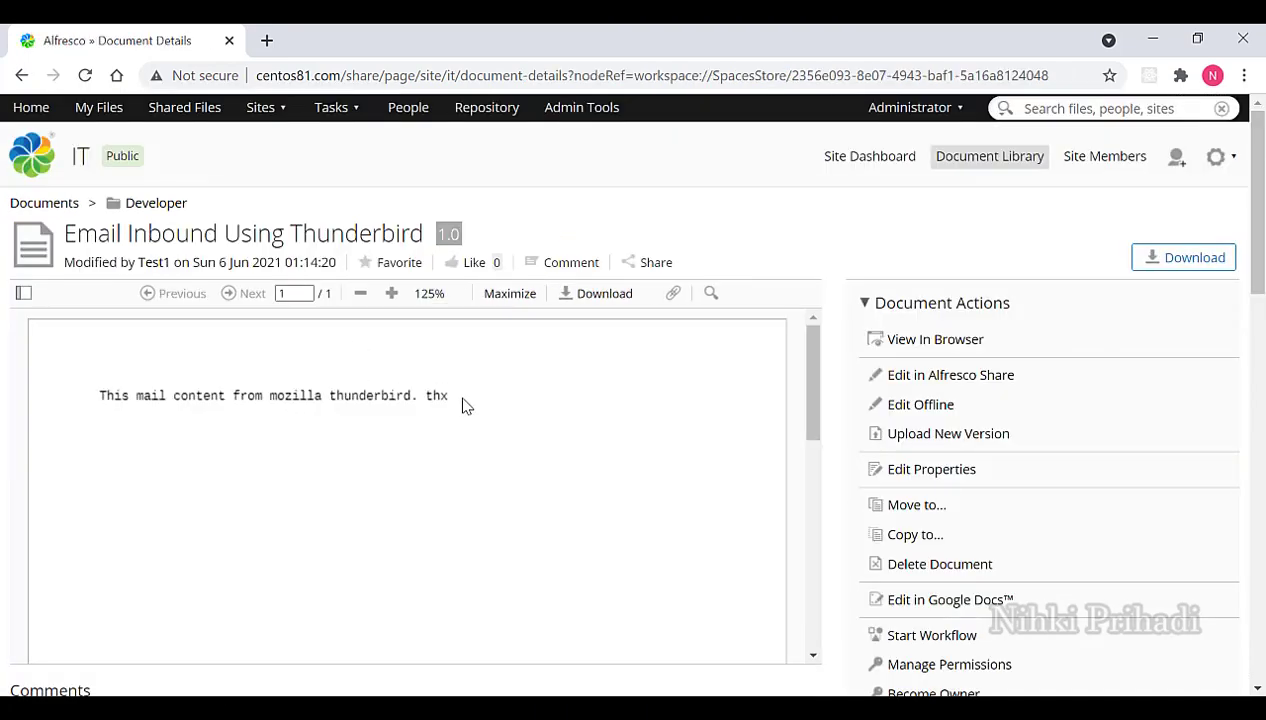
{"action": "left_click", "coordinate": [161, 212]}
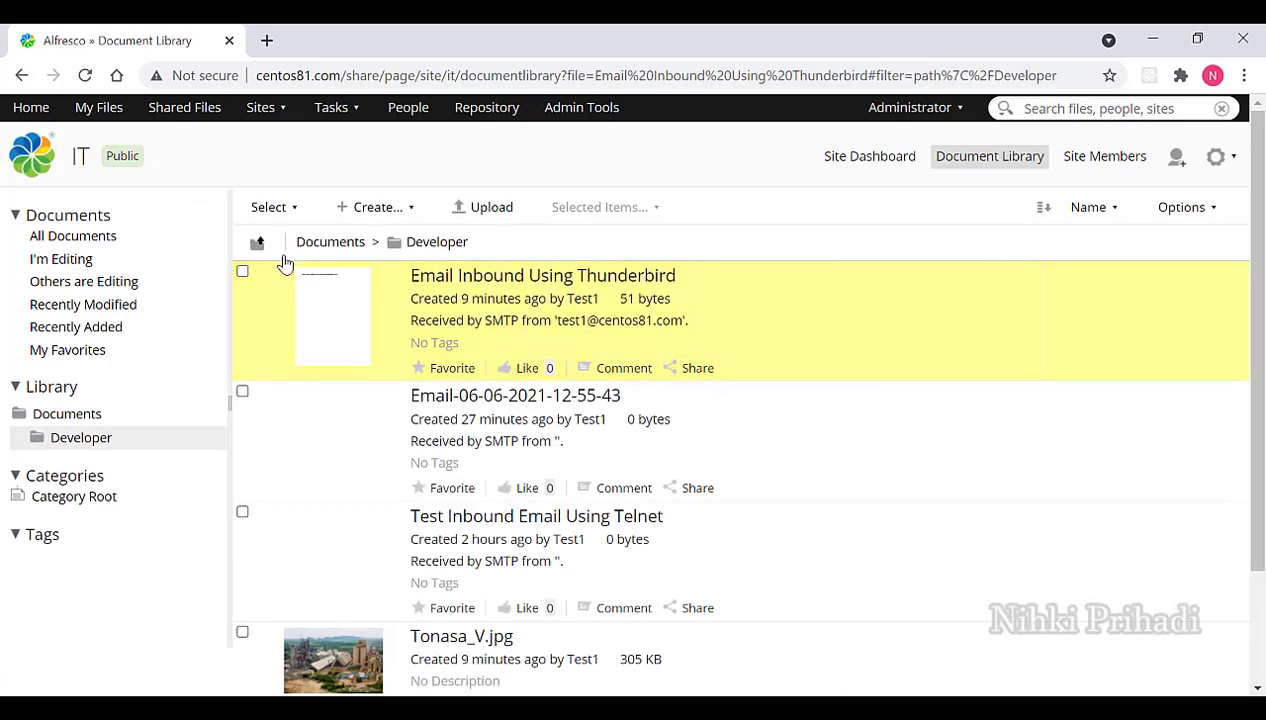
{"action": "scroll", "coordinate": [533, 385], "scroll_direction": "down", "scroll_amount": 1}
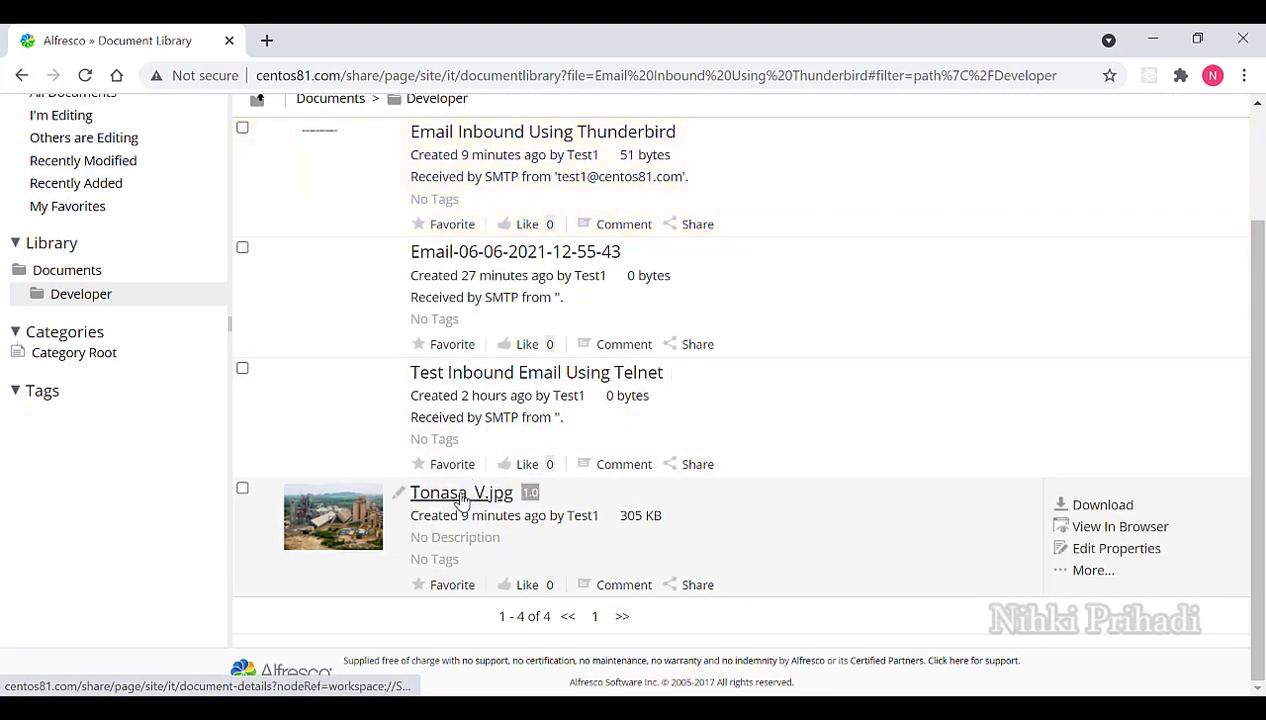
{"action": "left_click", "coordinate": [461, 496]}
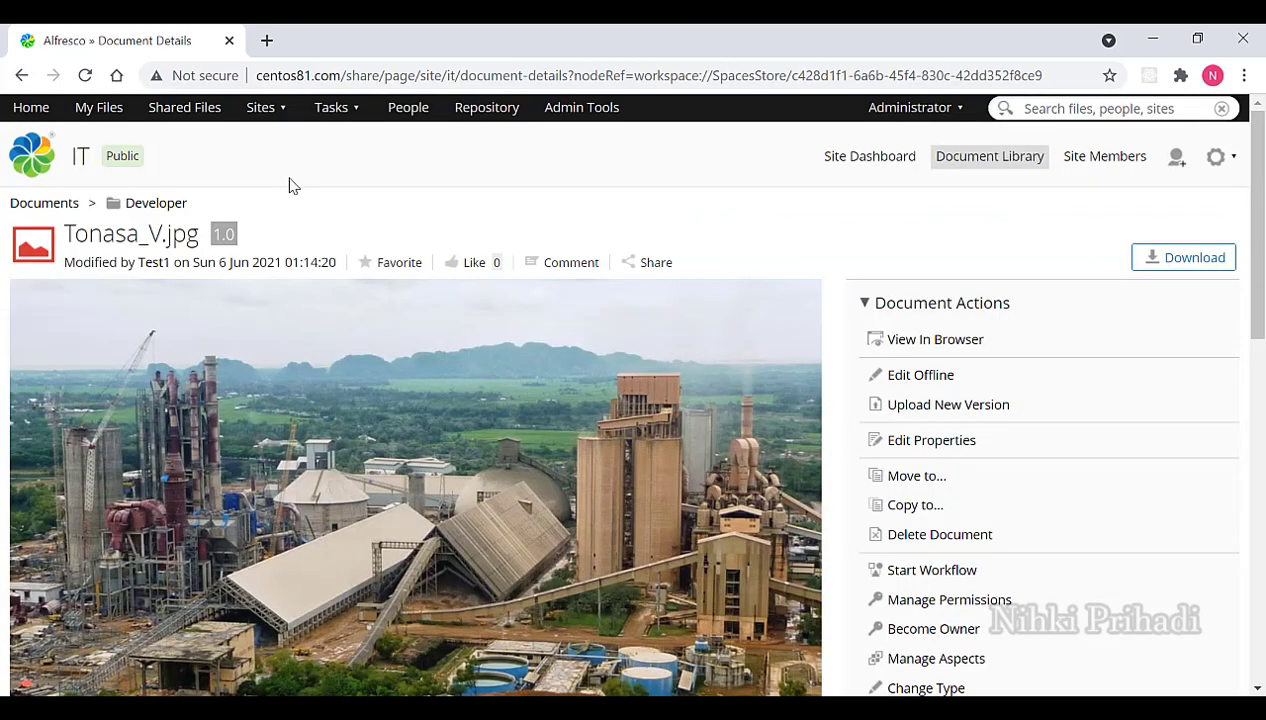
{"action": "left_click", "coordinate": [160, 204]}
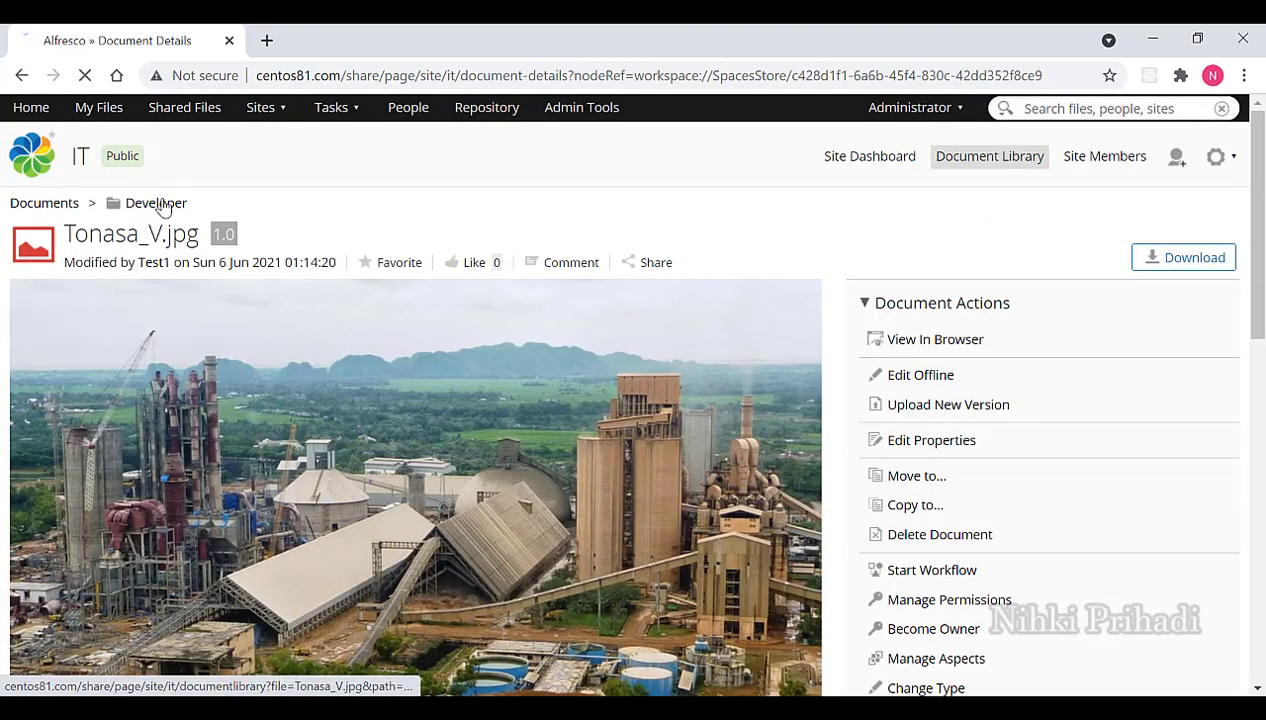